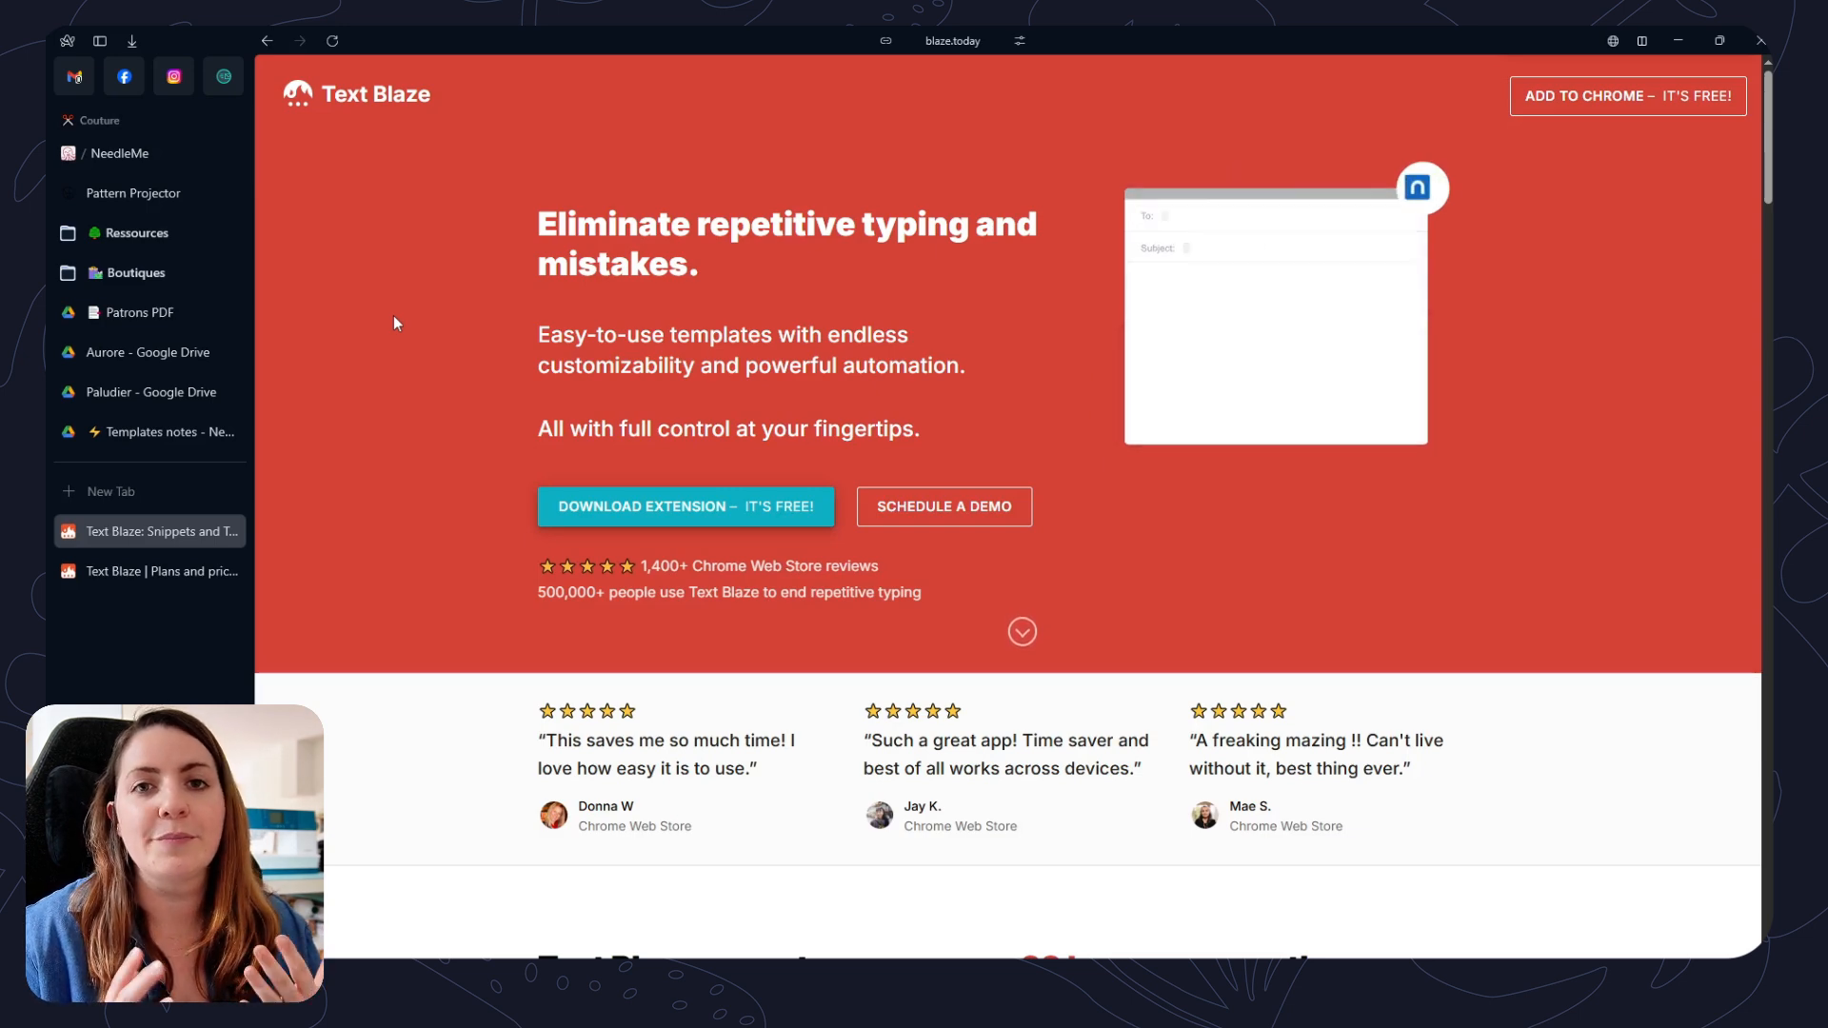
Switch to NeedleMe and insert the projection pattern notes snippet at the end of Galena's note with /proj.
left_click(119, 153)
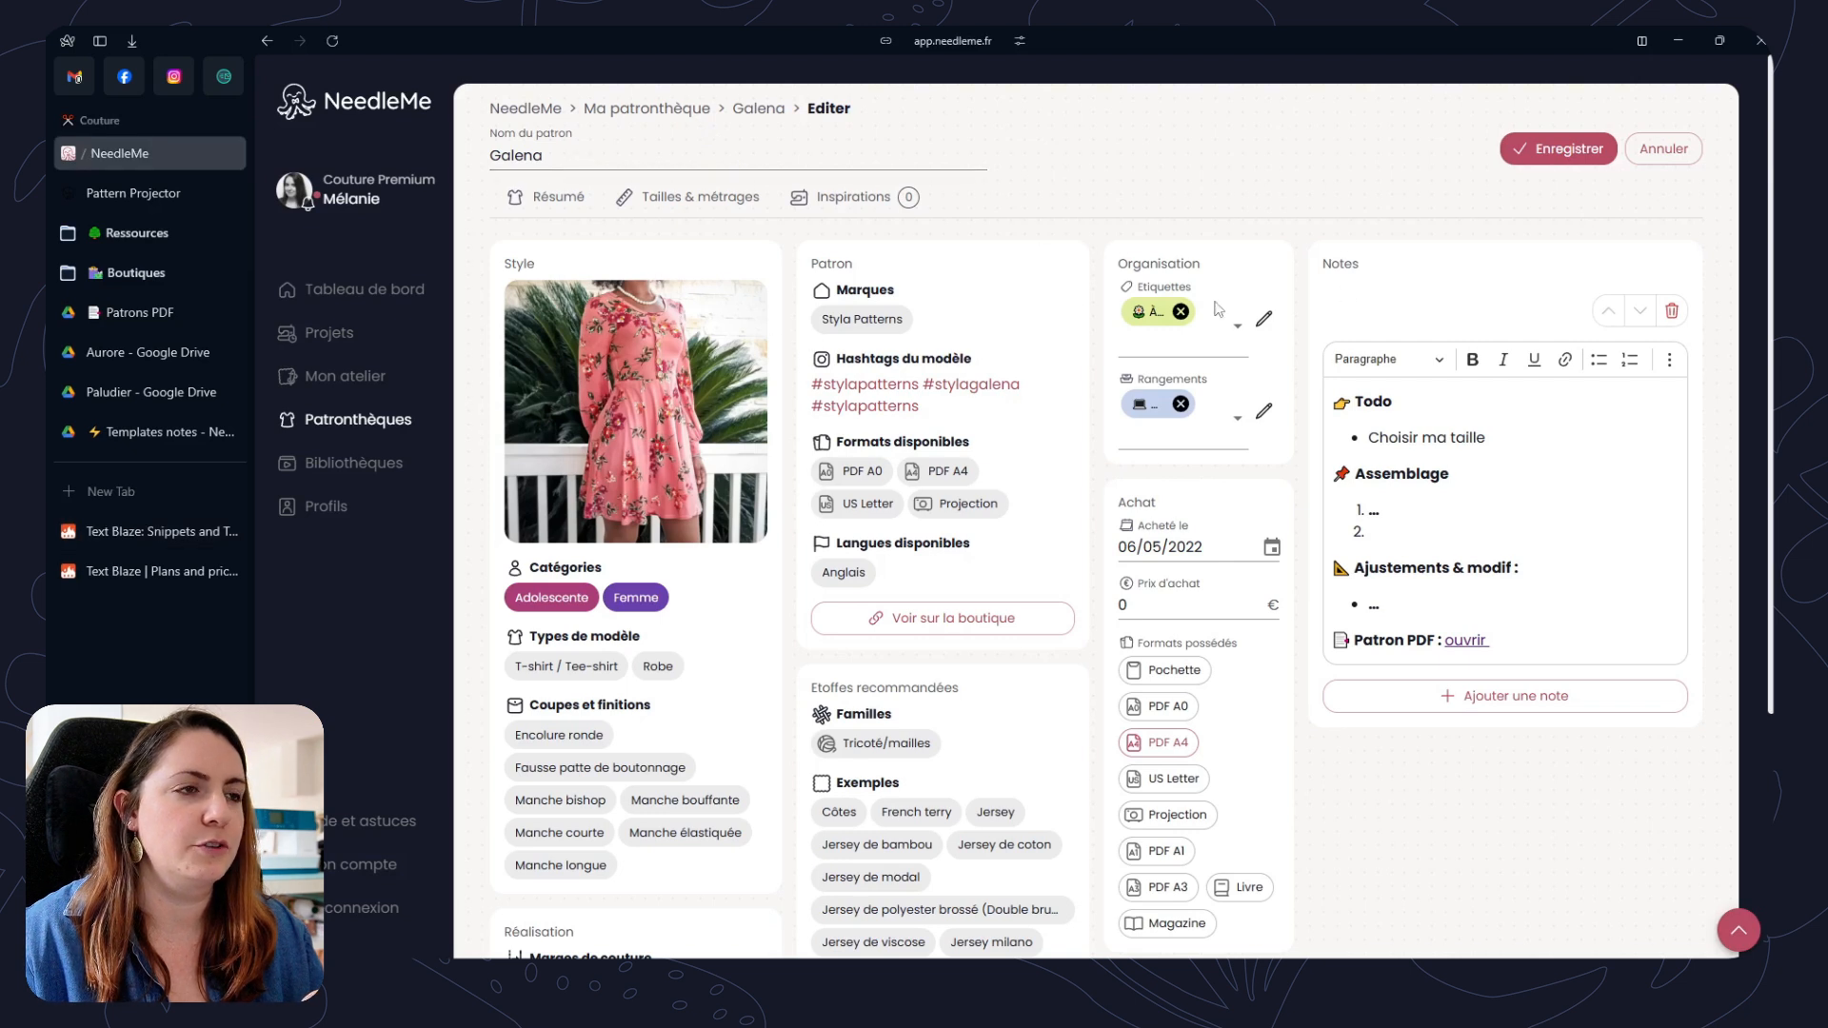
left_click(1535, 643)
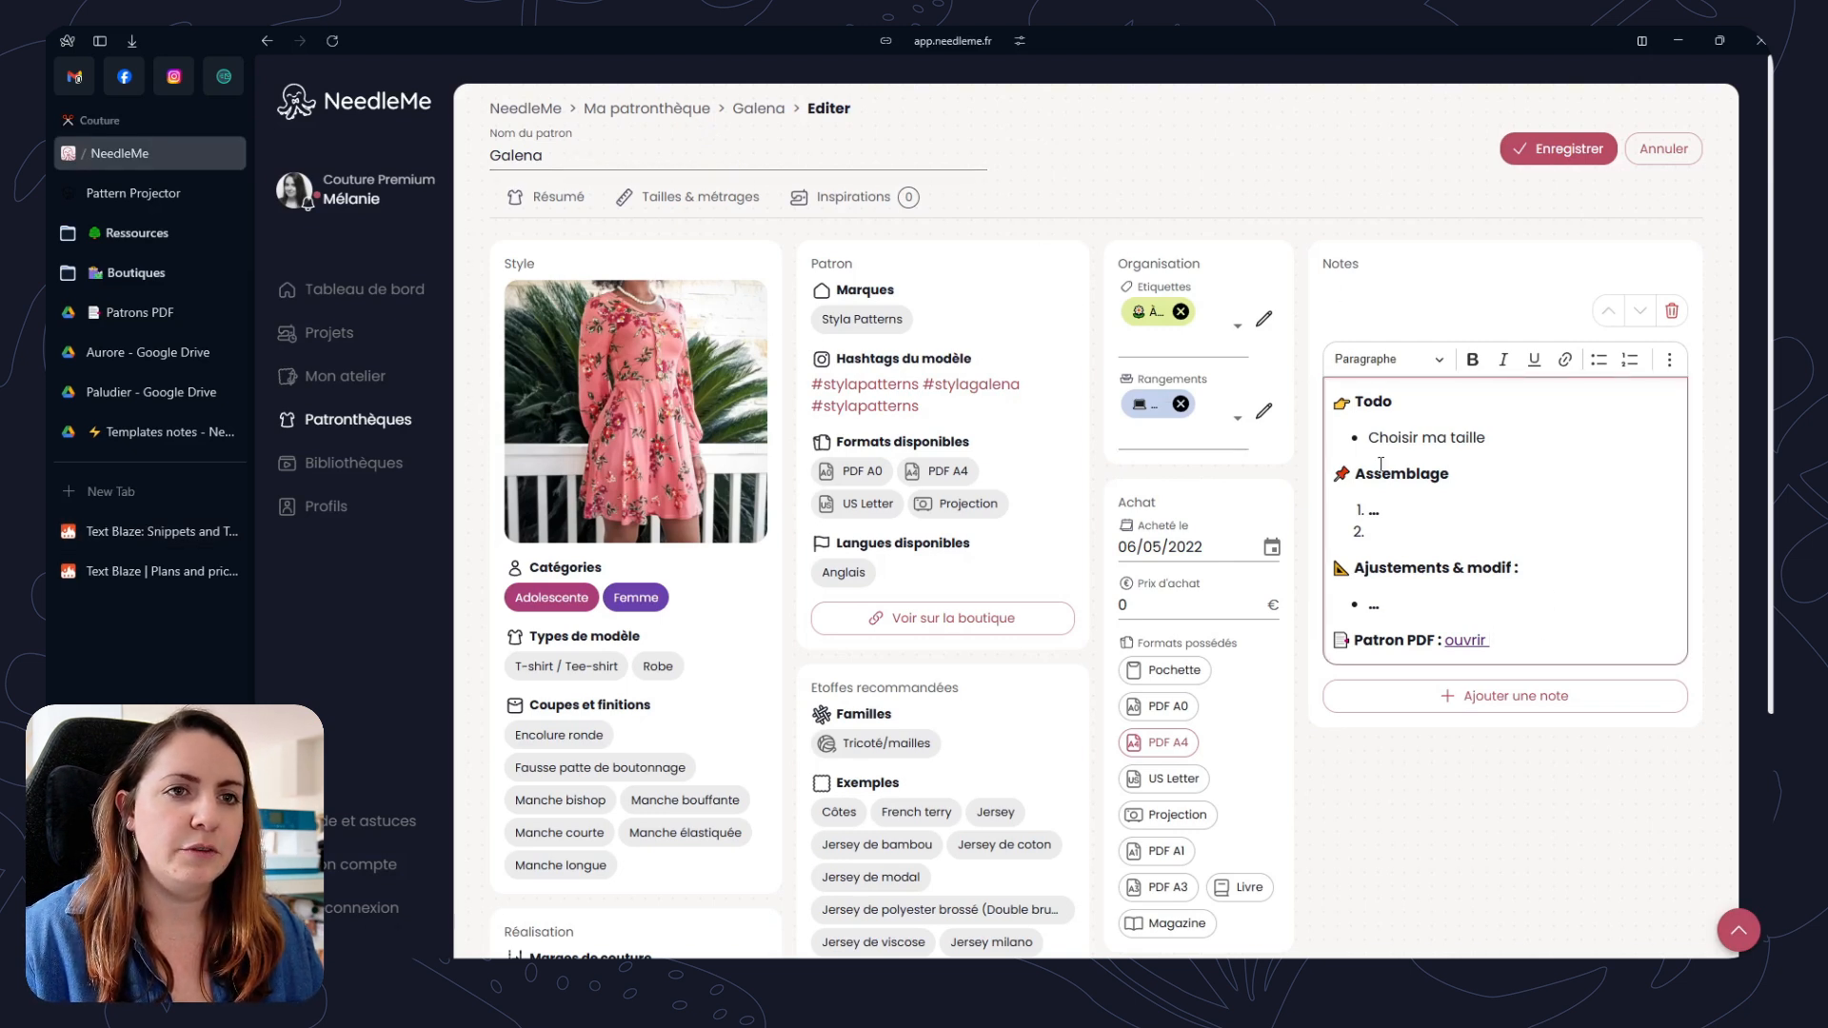
left_click_drag(1341, 392, 1536, 637)
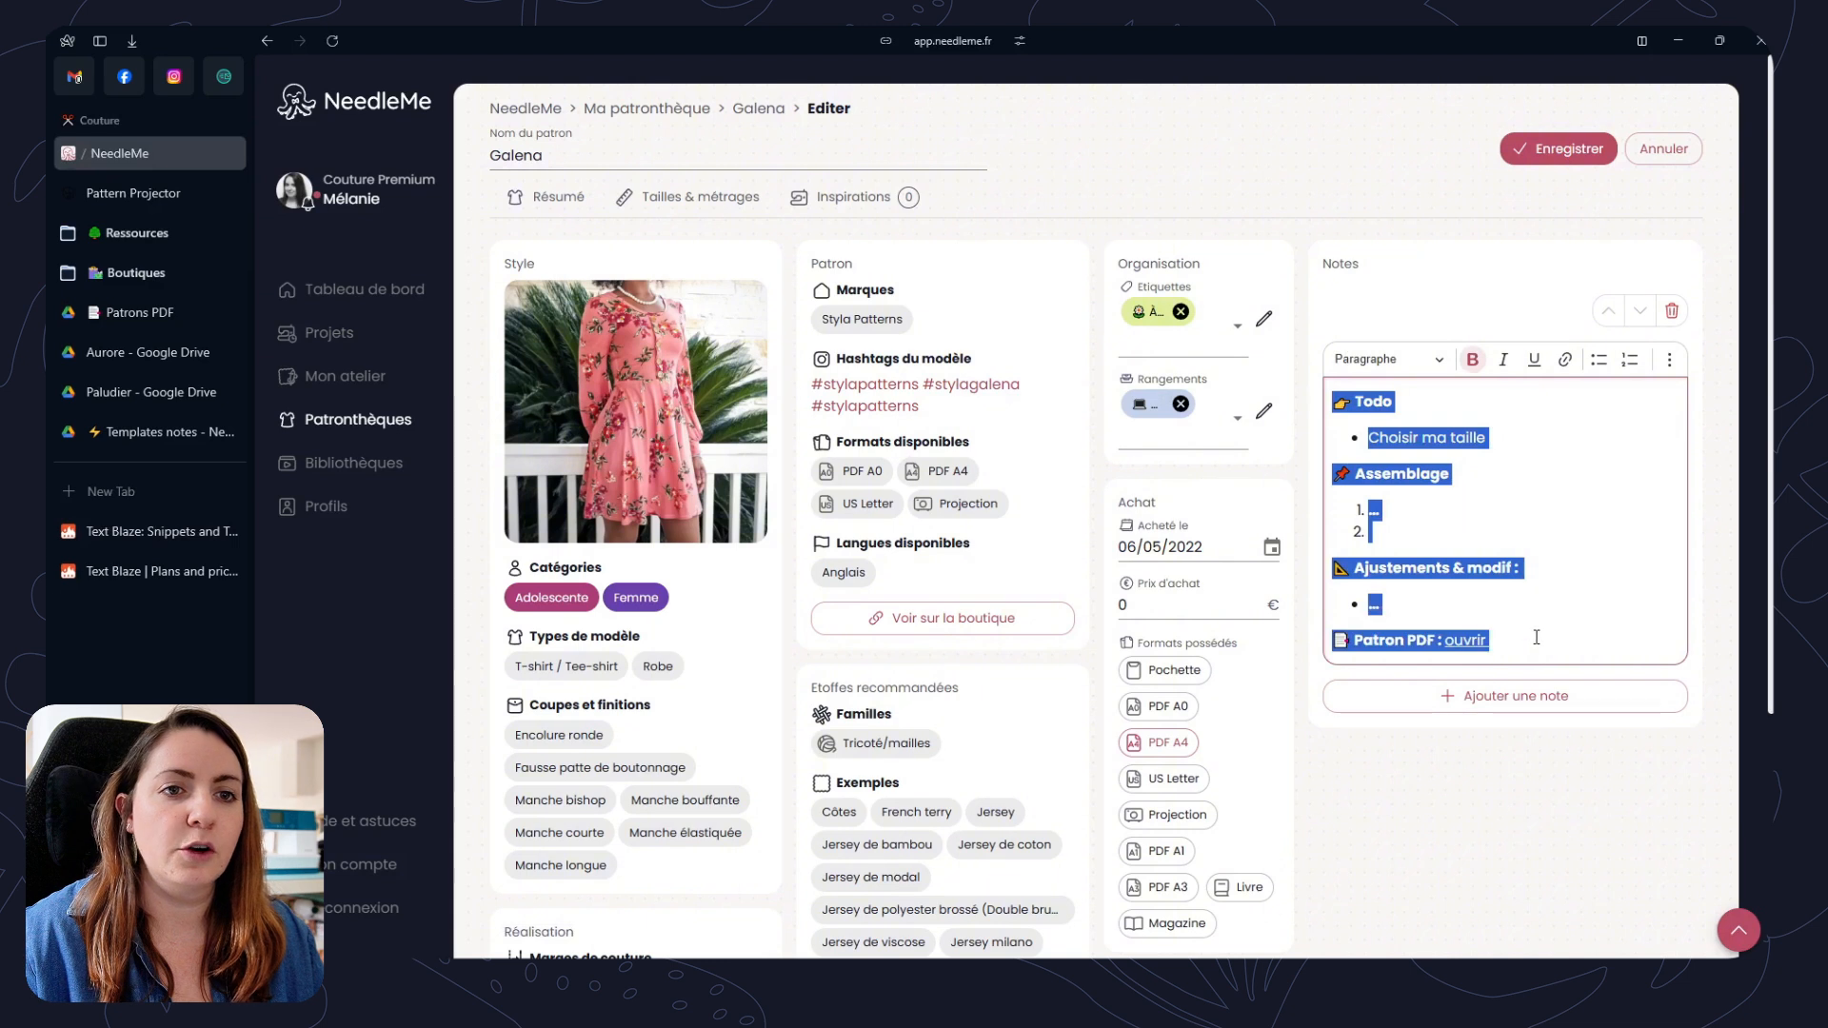
left_click(1536, 637)
key("Return")
key("Return")
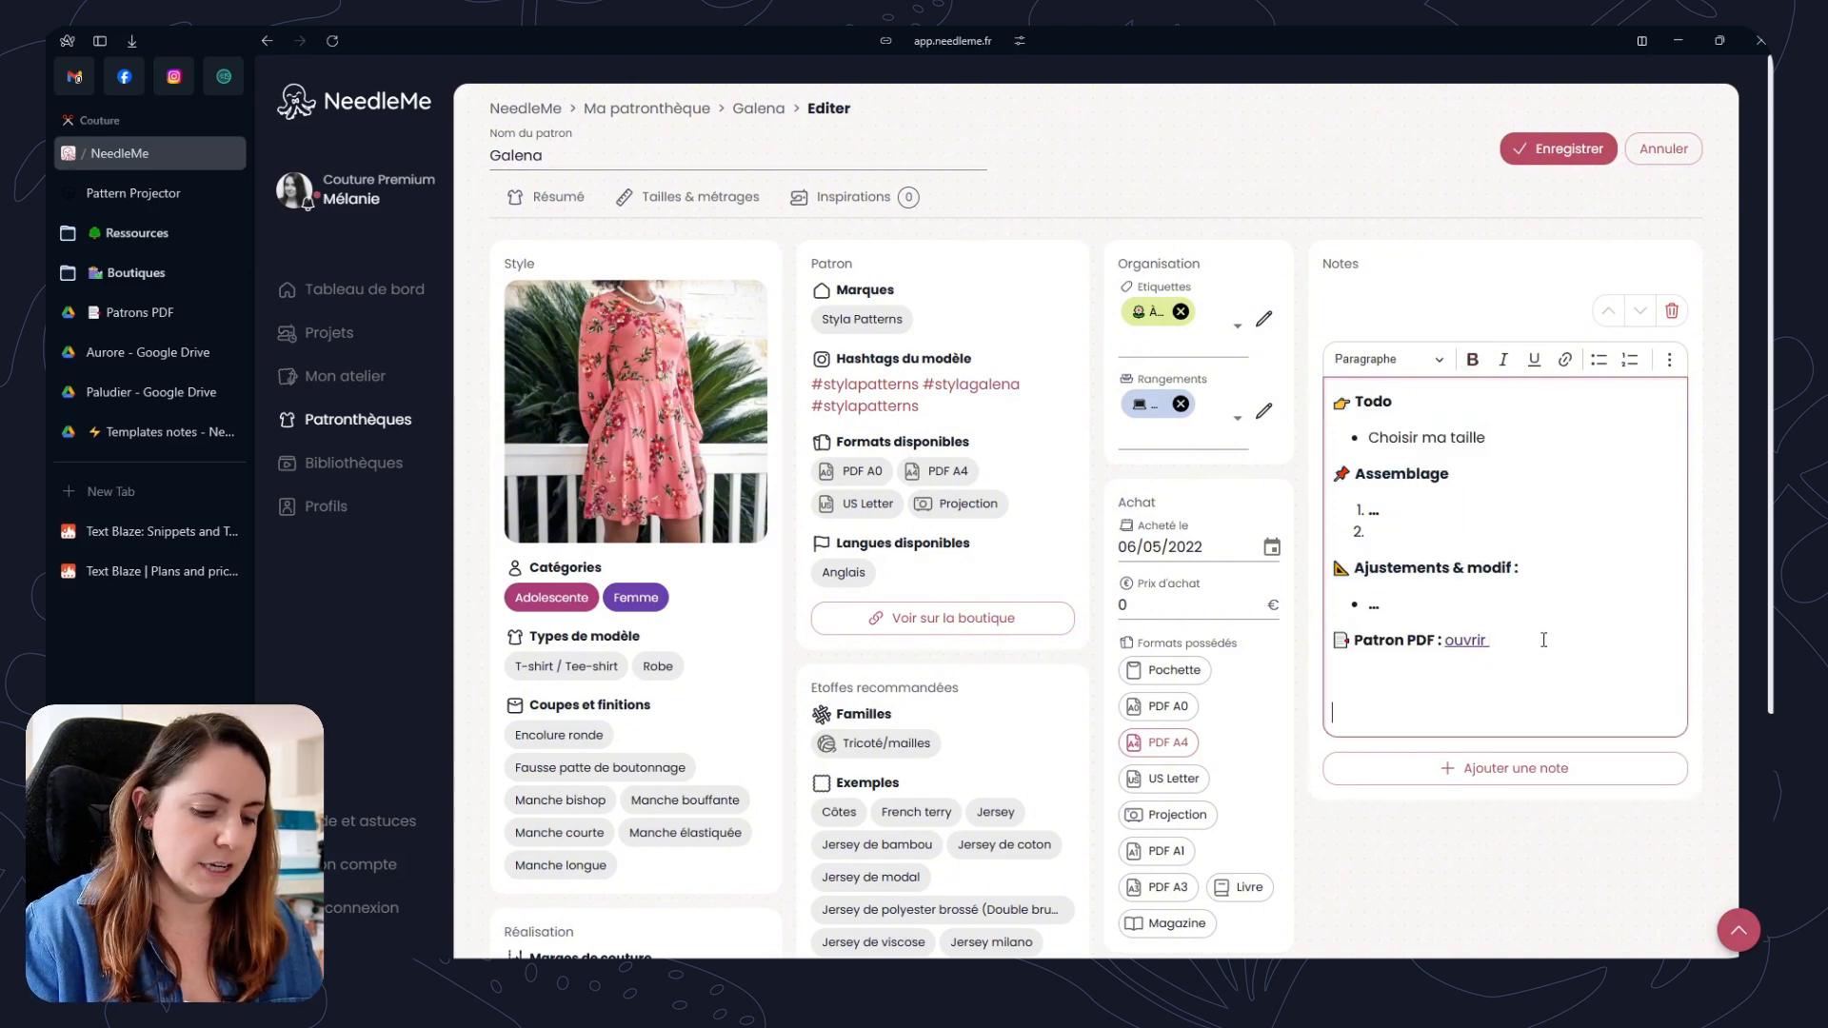
type("/pro")
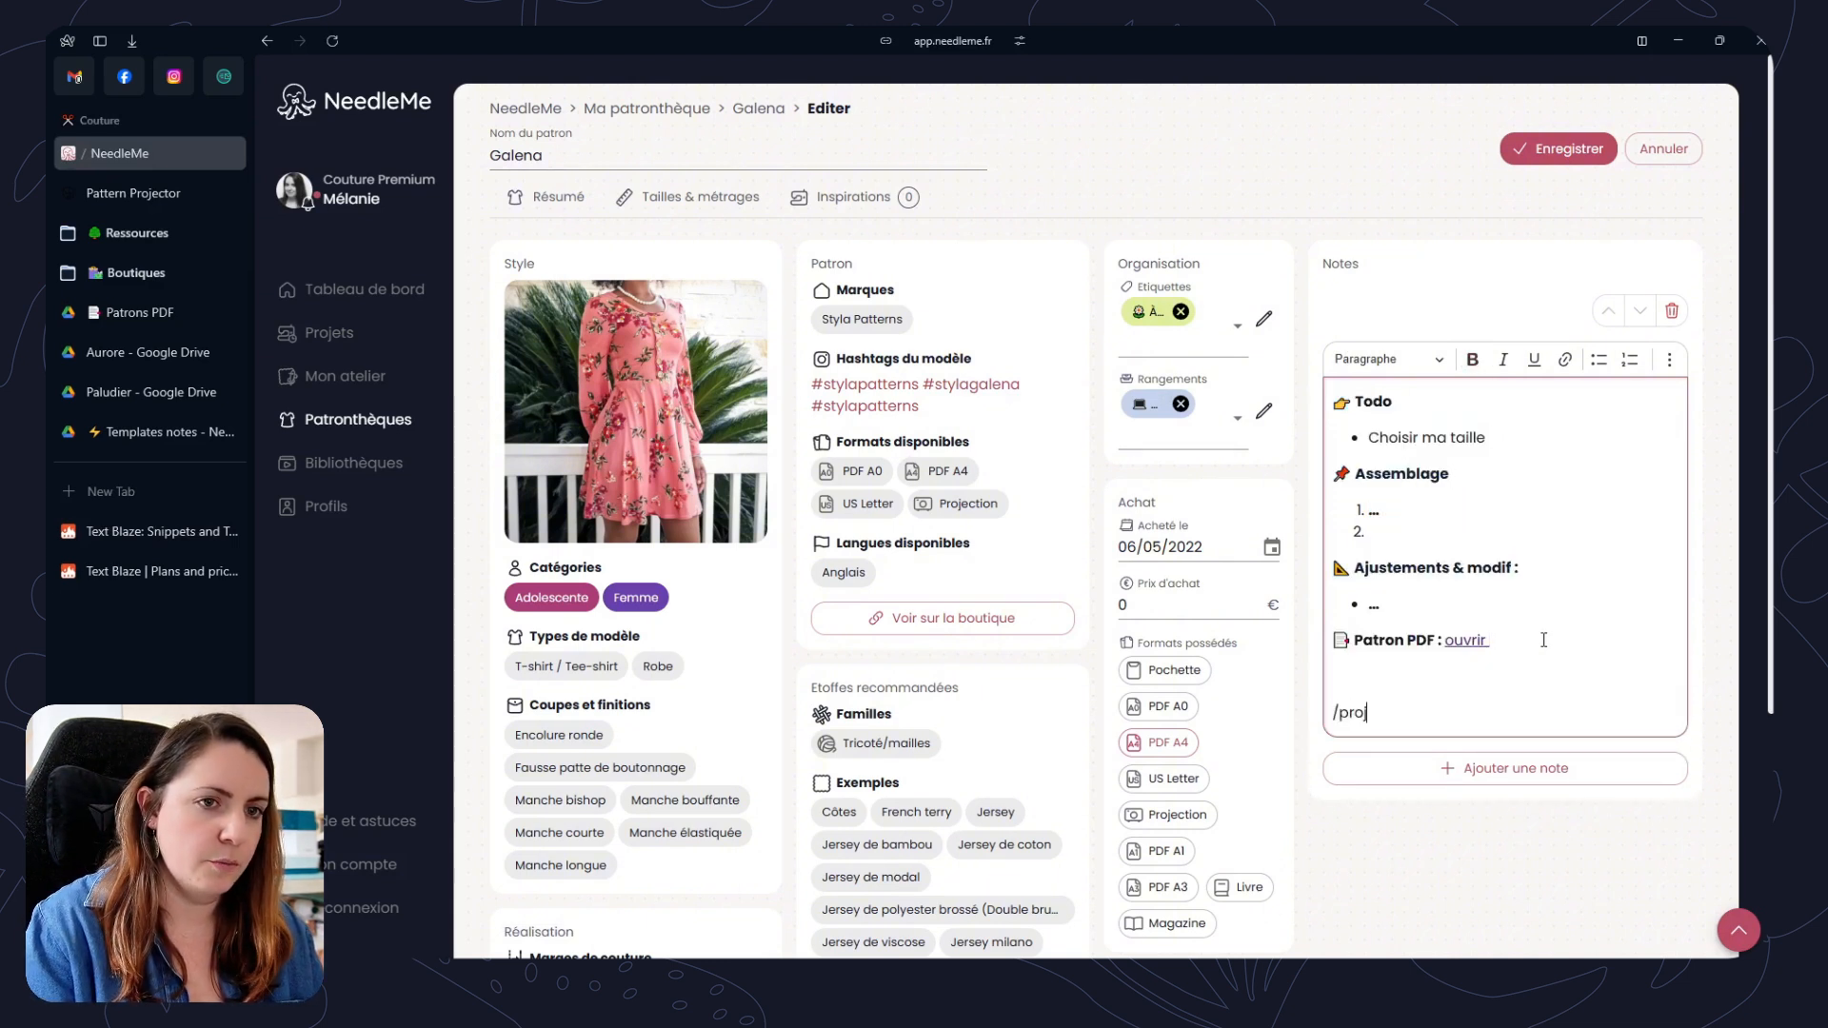
scroll(1543, 639, "down", 2)
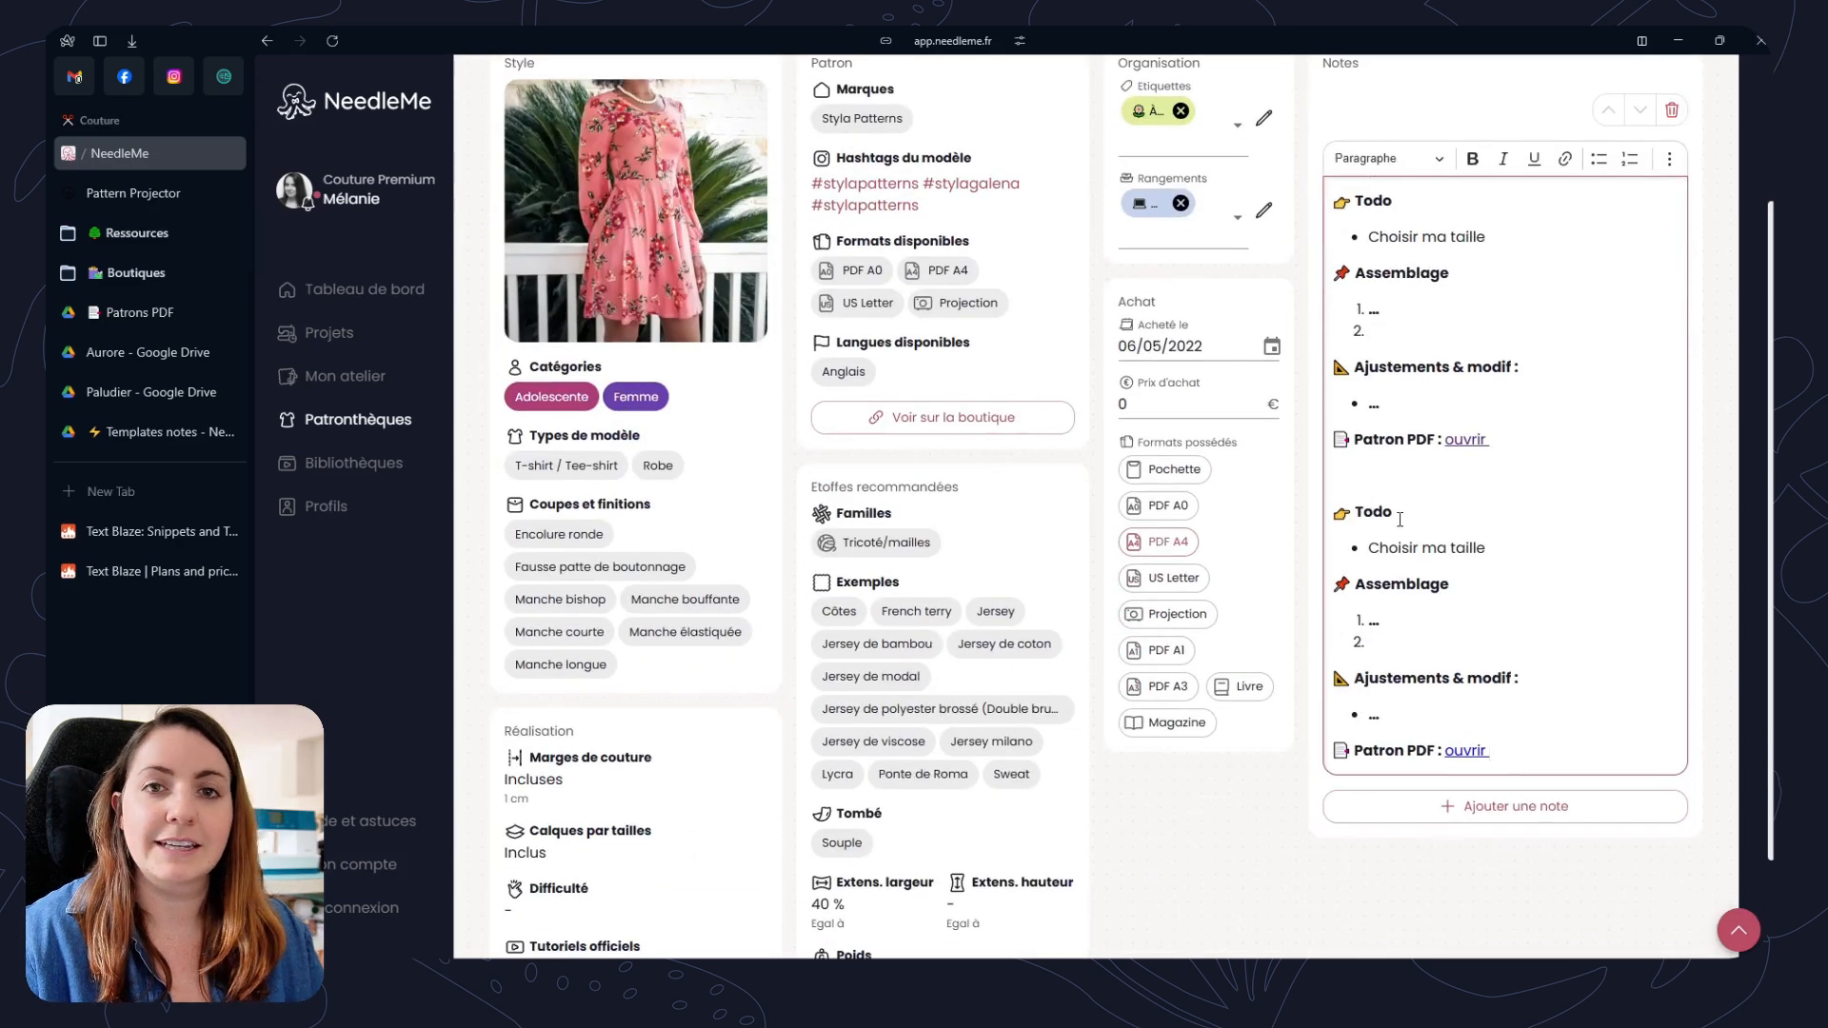
Delete the duplicated template block from the end of Galena's note.
left_click(1509, 551)
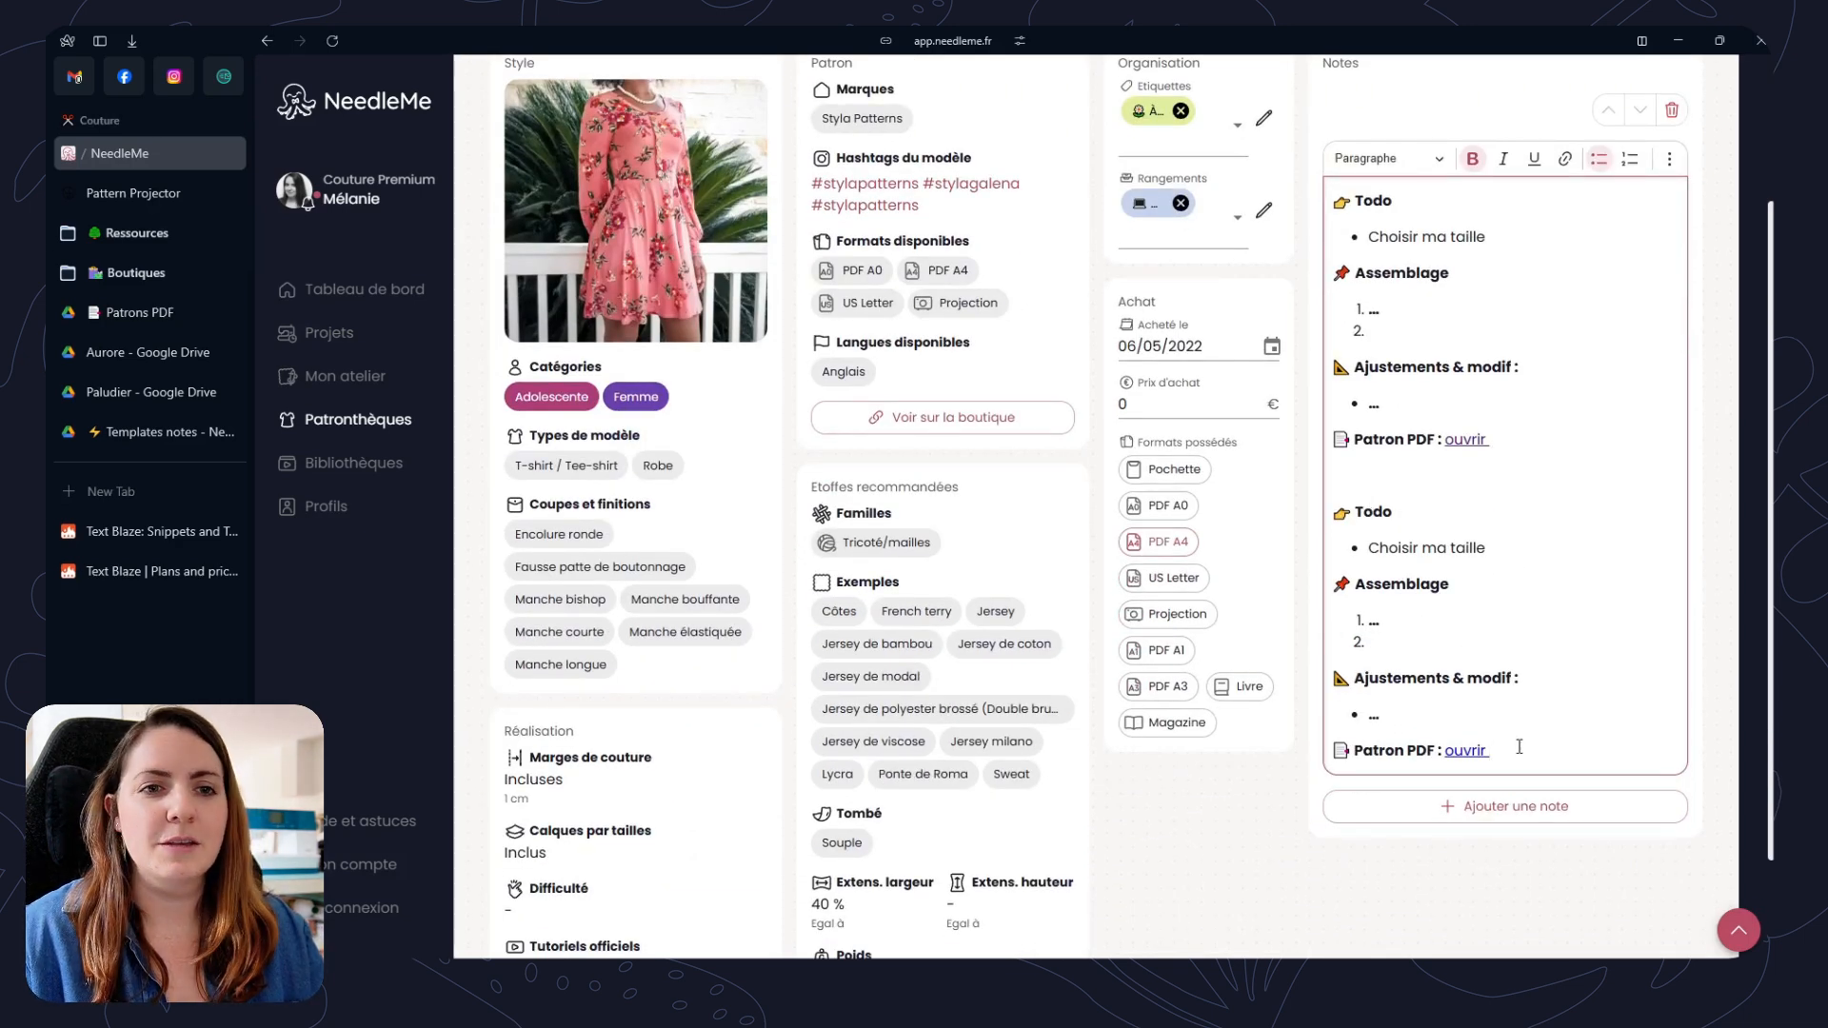
left_click_drag(1519, 747, 1338, 480)
key("BackSpace")
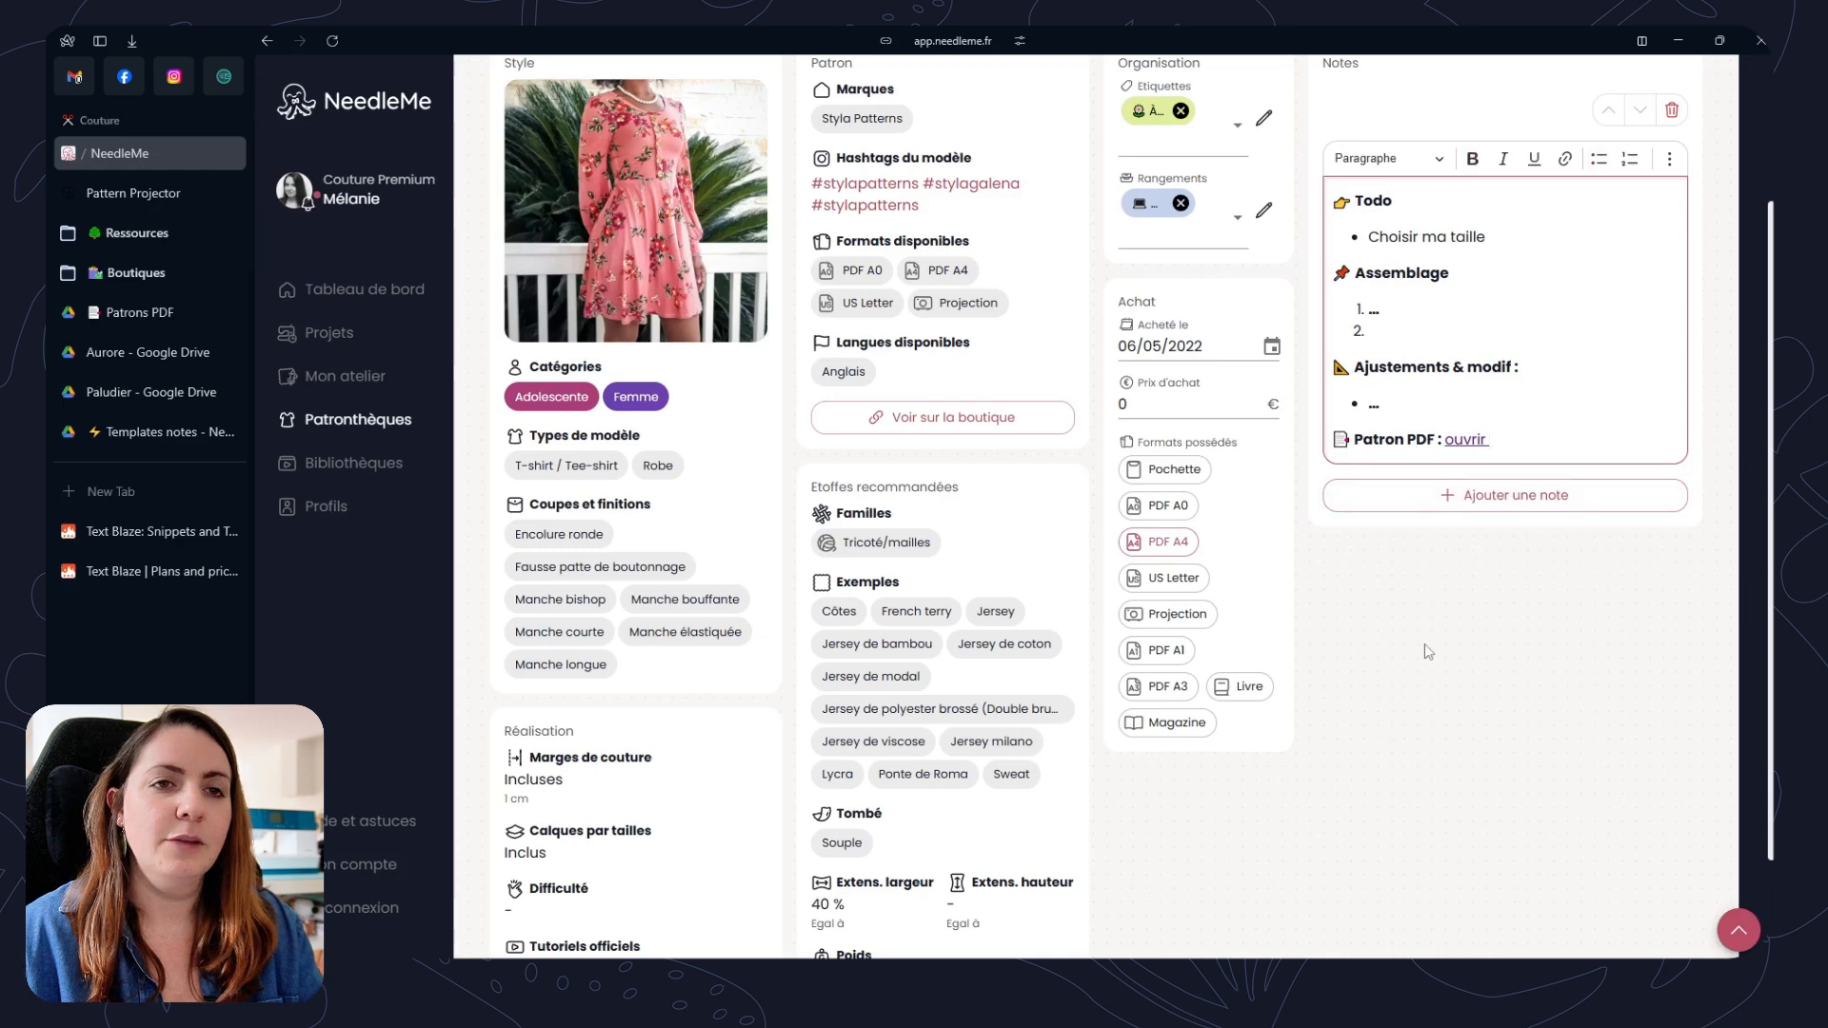
scroll(1425, 644, "up", 3)
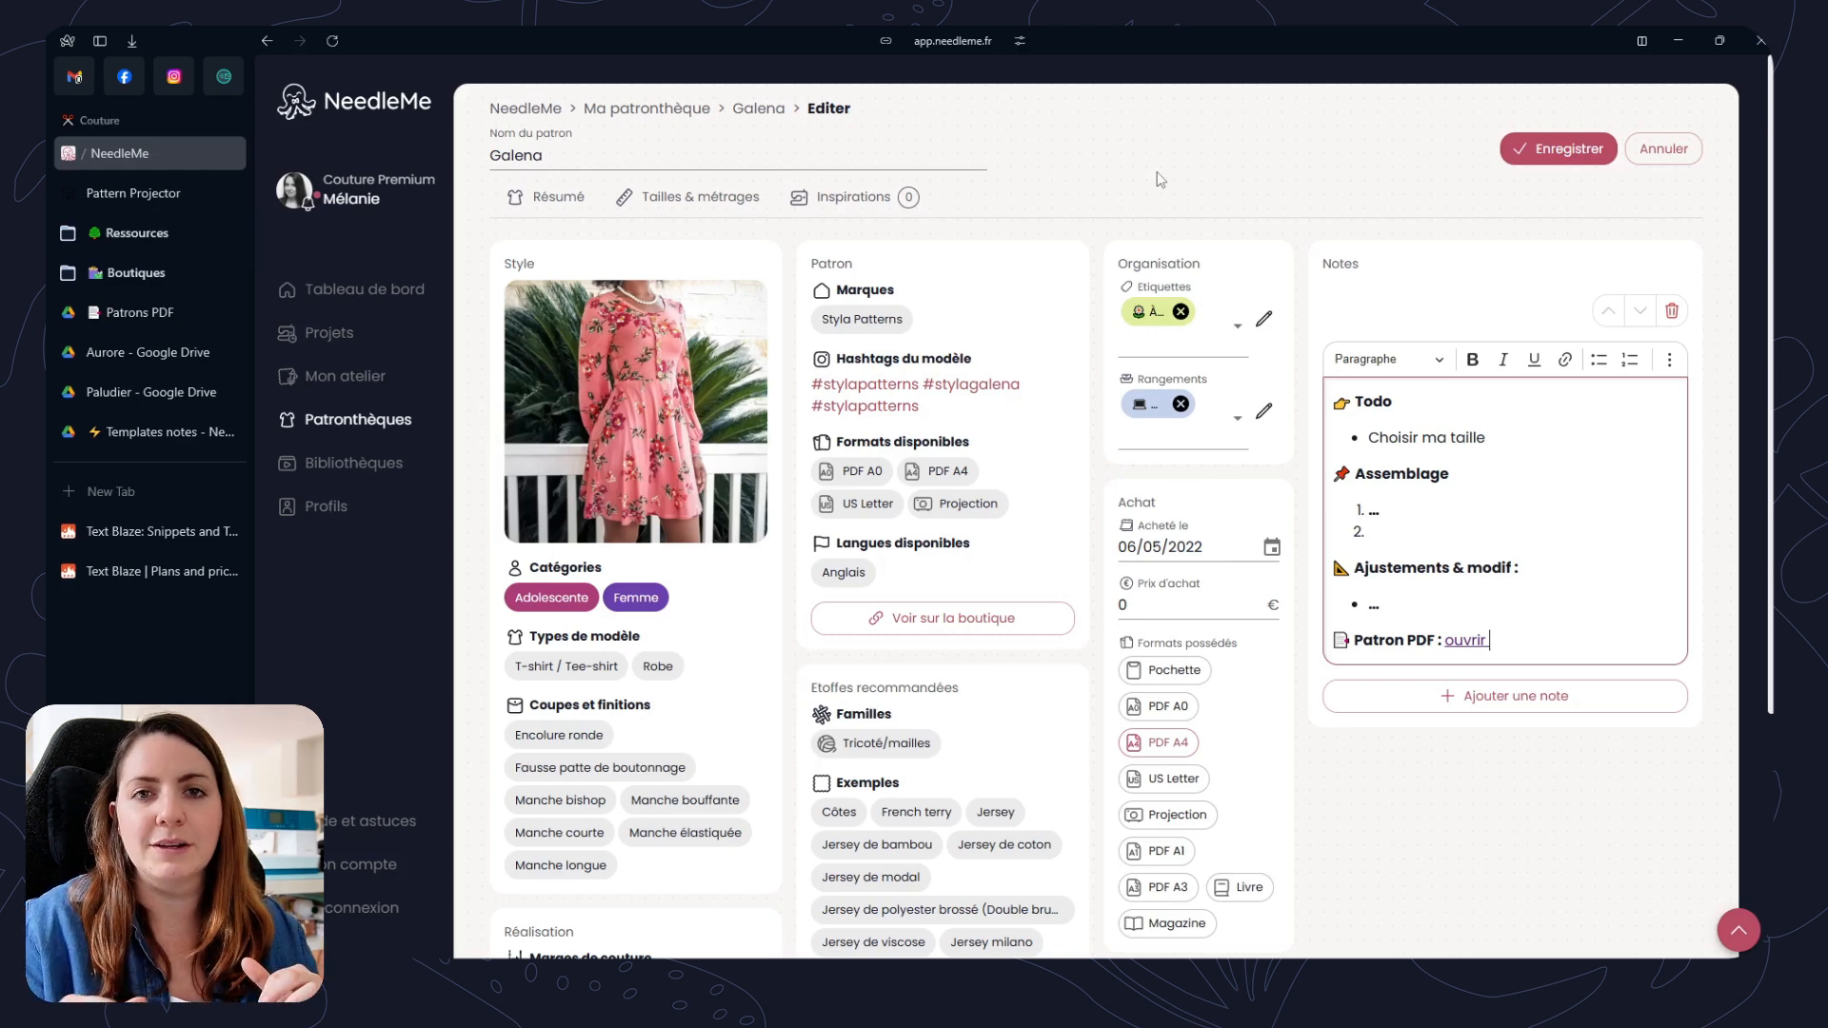
Look through the Text Blaze home page down to the footer links for the Windows and macOS versions.
left_click(125, 533)
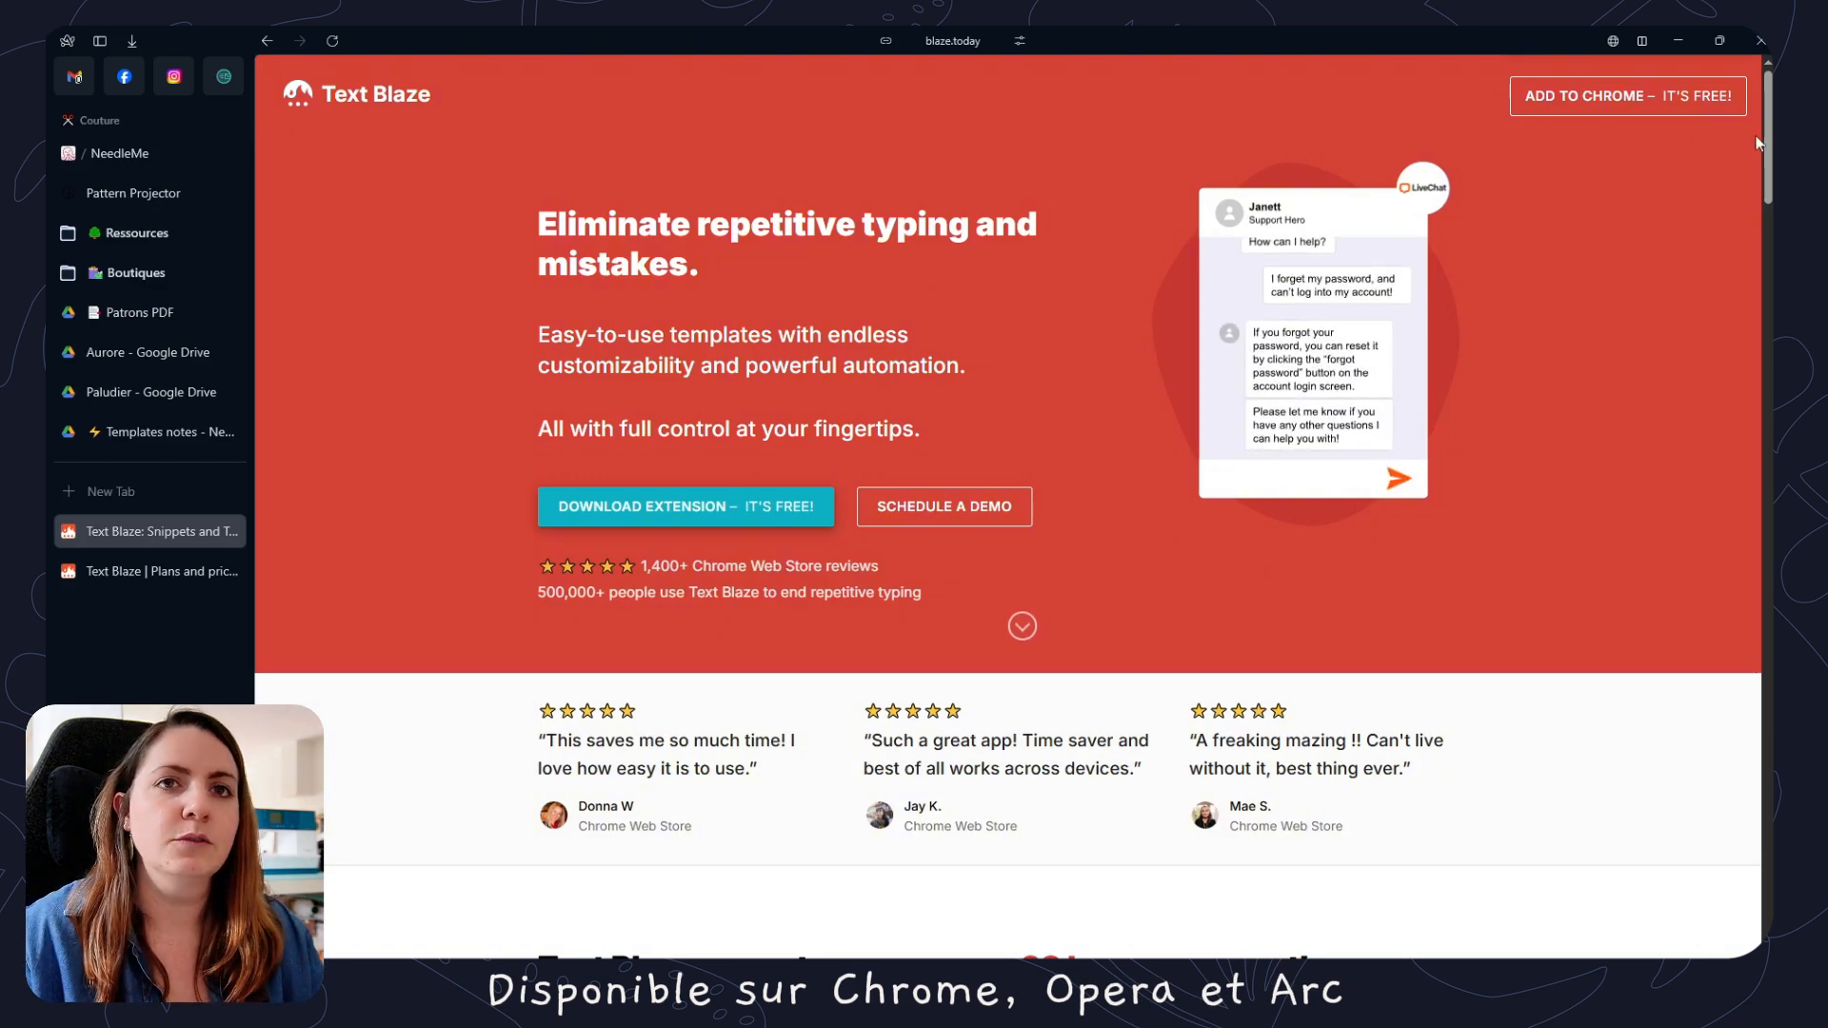
scroll(1728, 842, "down", 20)
scroll(1728, 842, "down", 3)
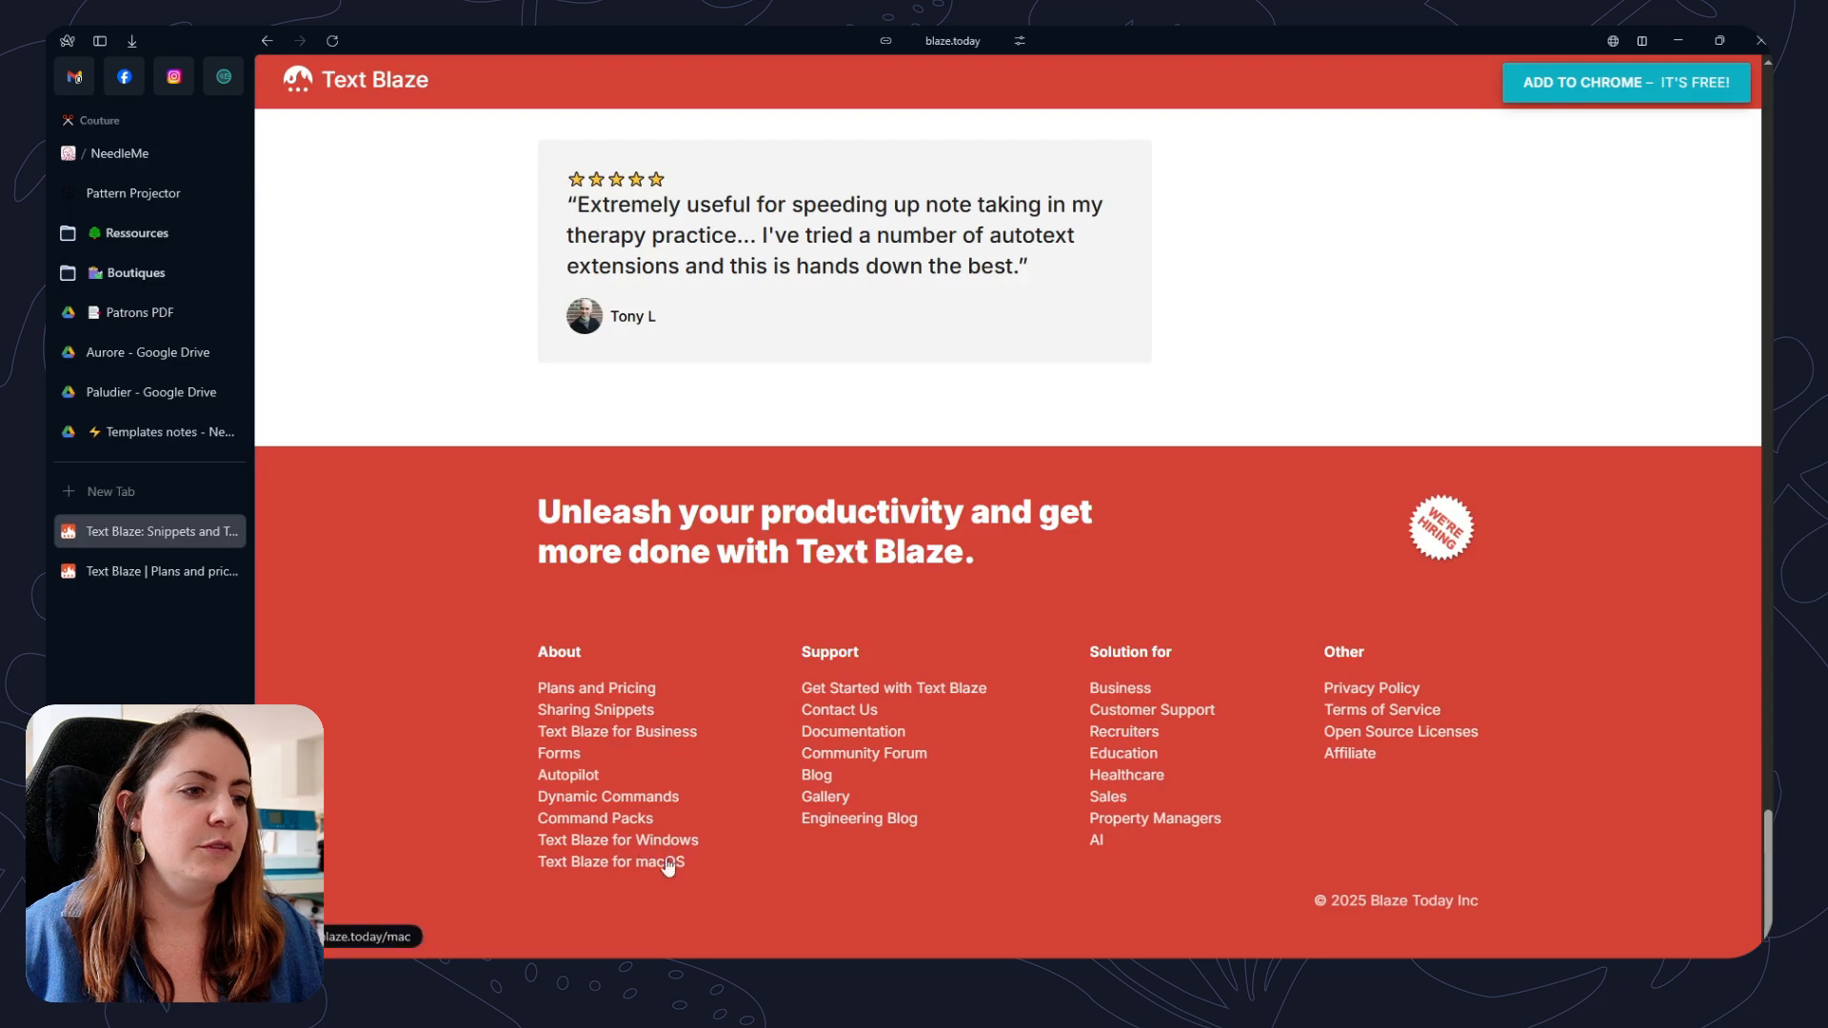
scroll(1569, 536, "up", 20)
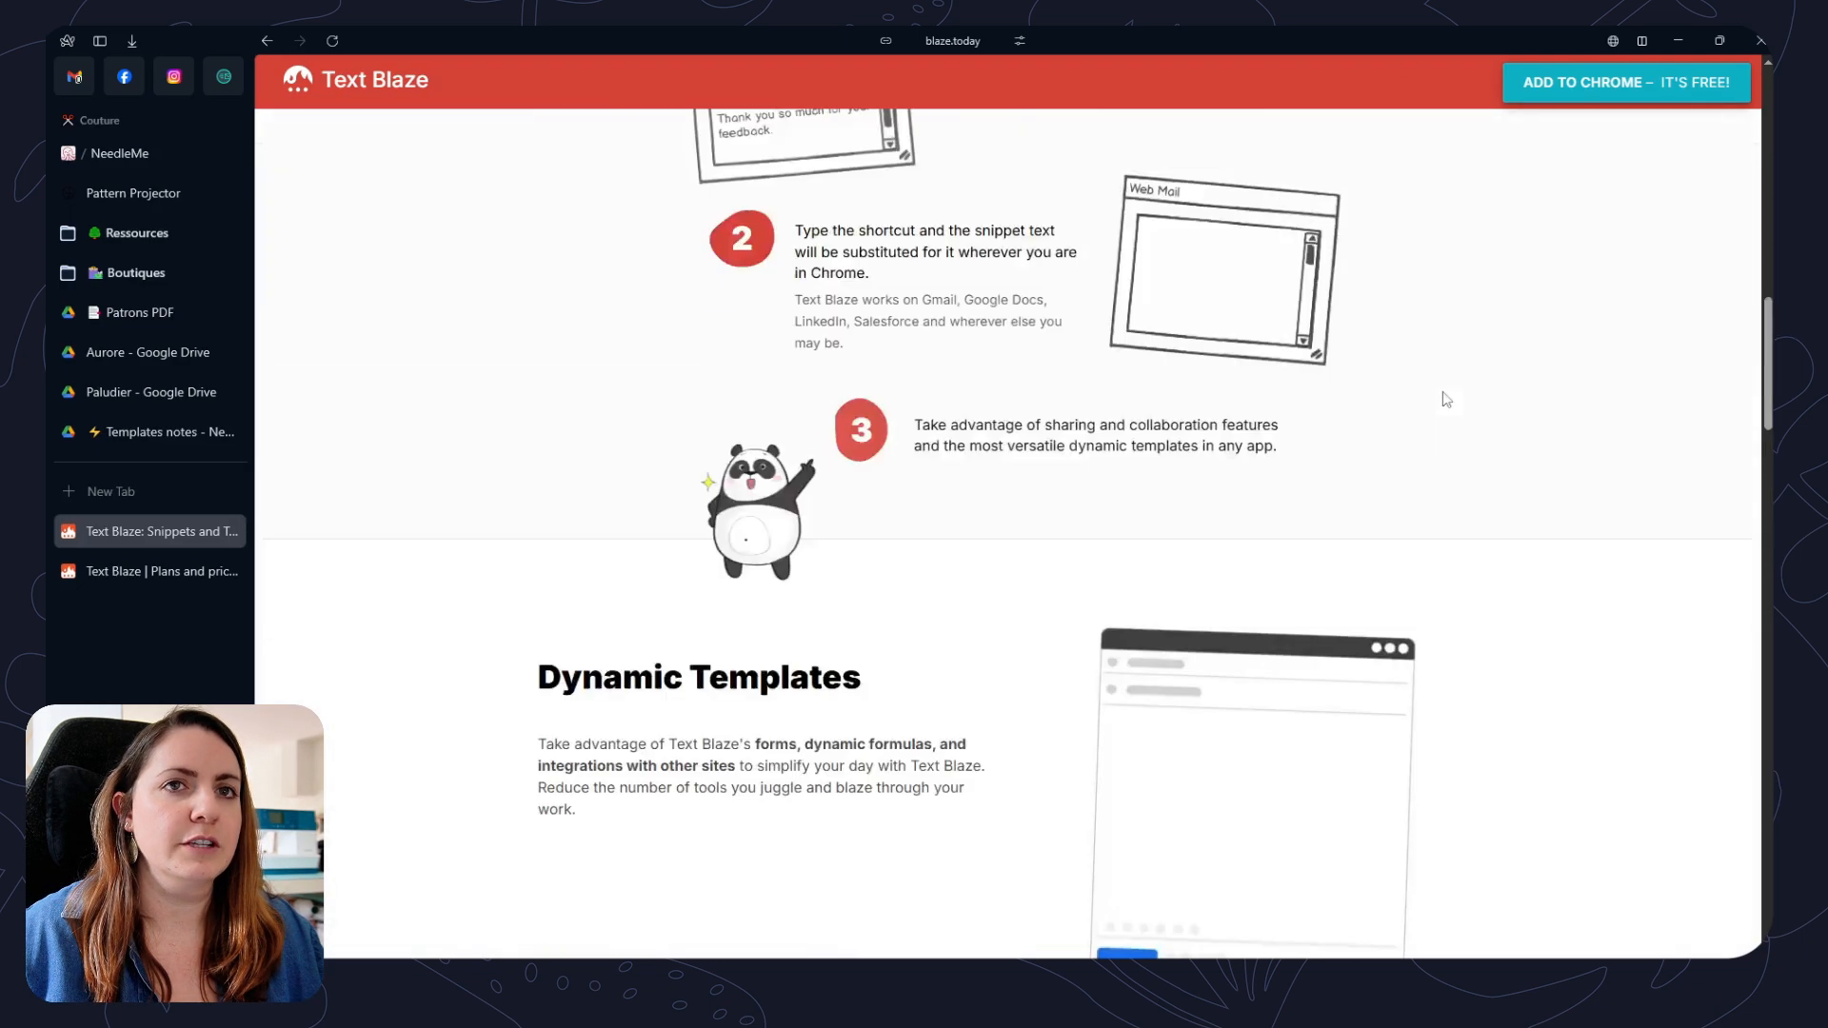
scroll(1203, 353, "up", 4)
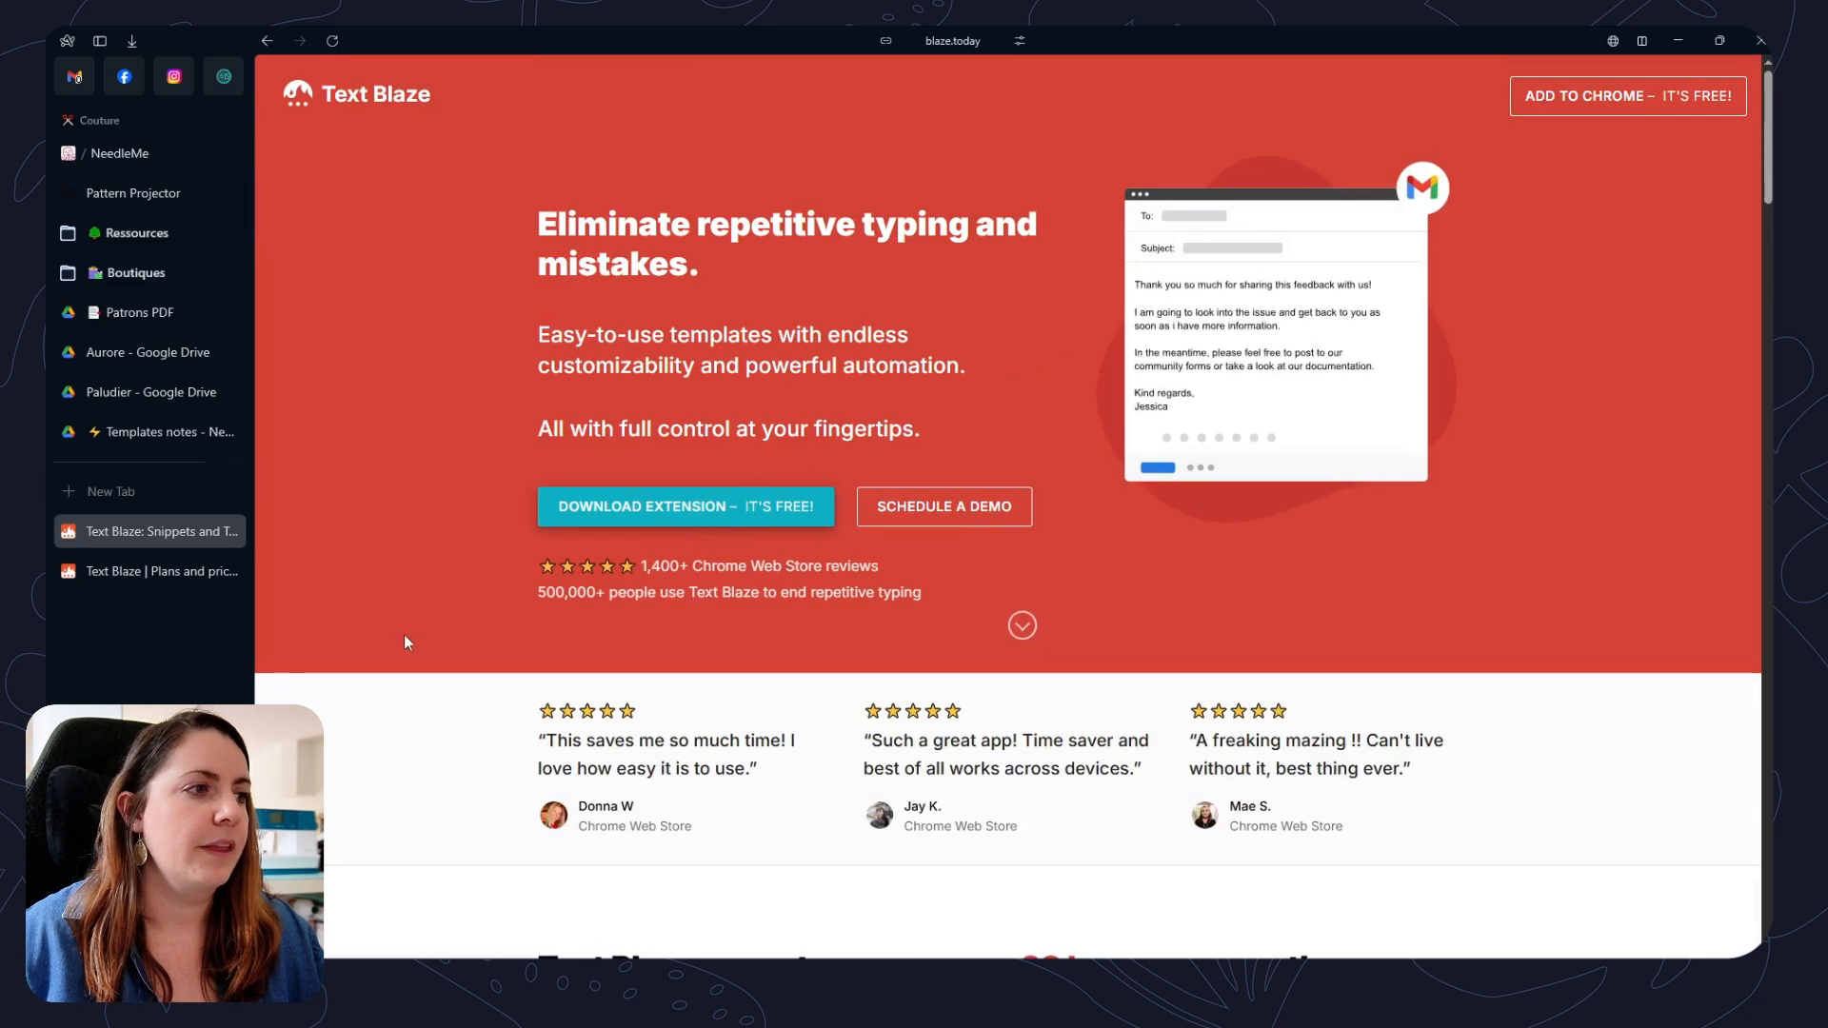
Examine the prices and included features of the Text Blaze plans on the pricing page.
left_click(118, 574)
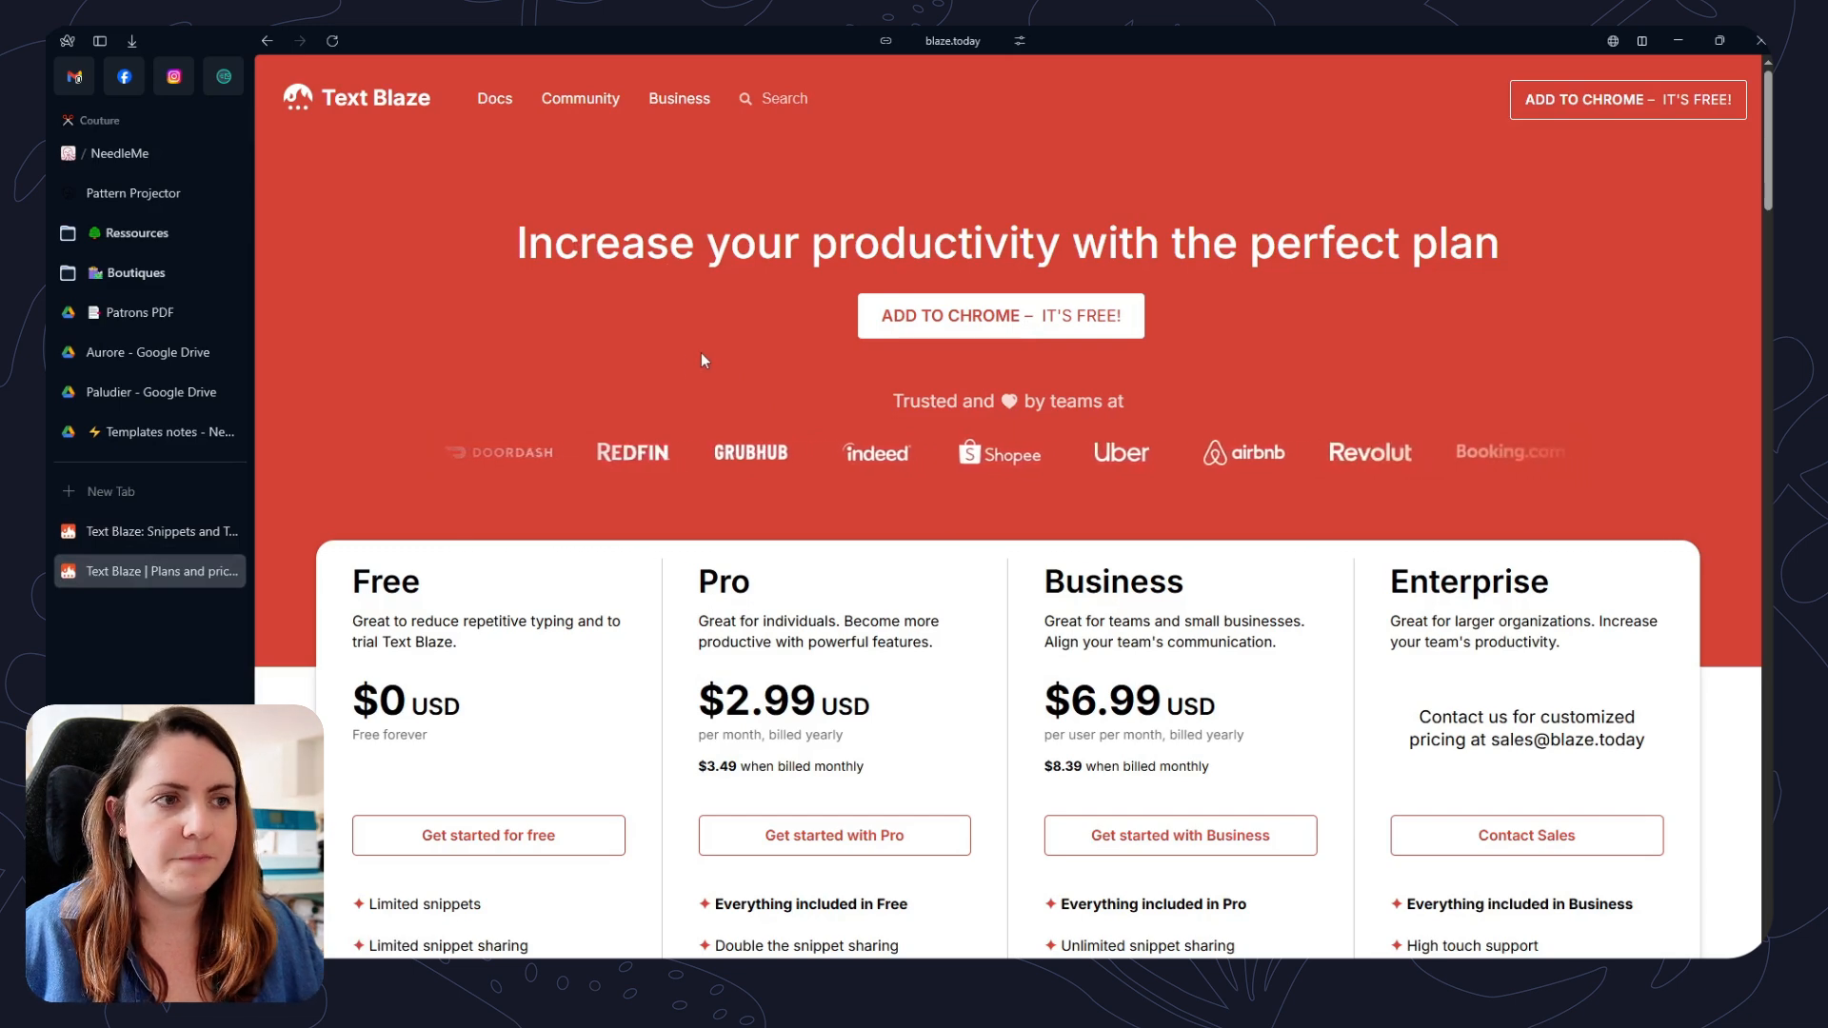
scroll(845, 320, "down", 3)
scroll(845, 320, "down", 3)
scroll(619, 442, "up", 2)
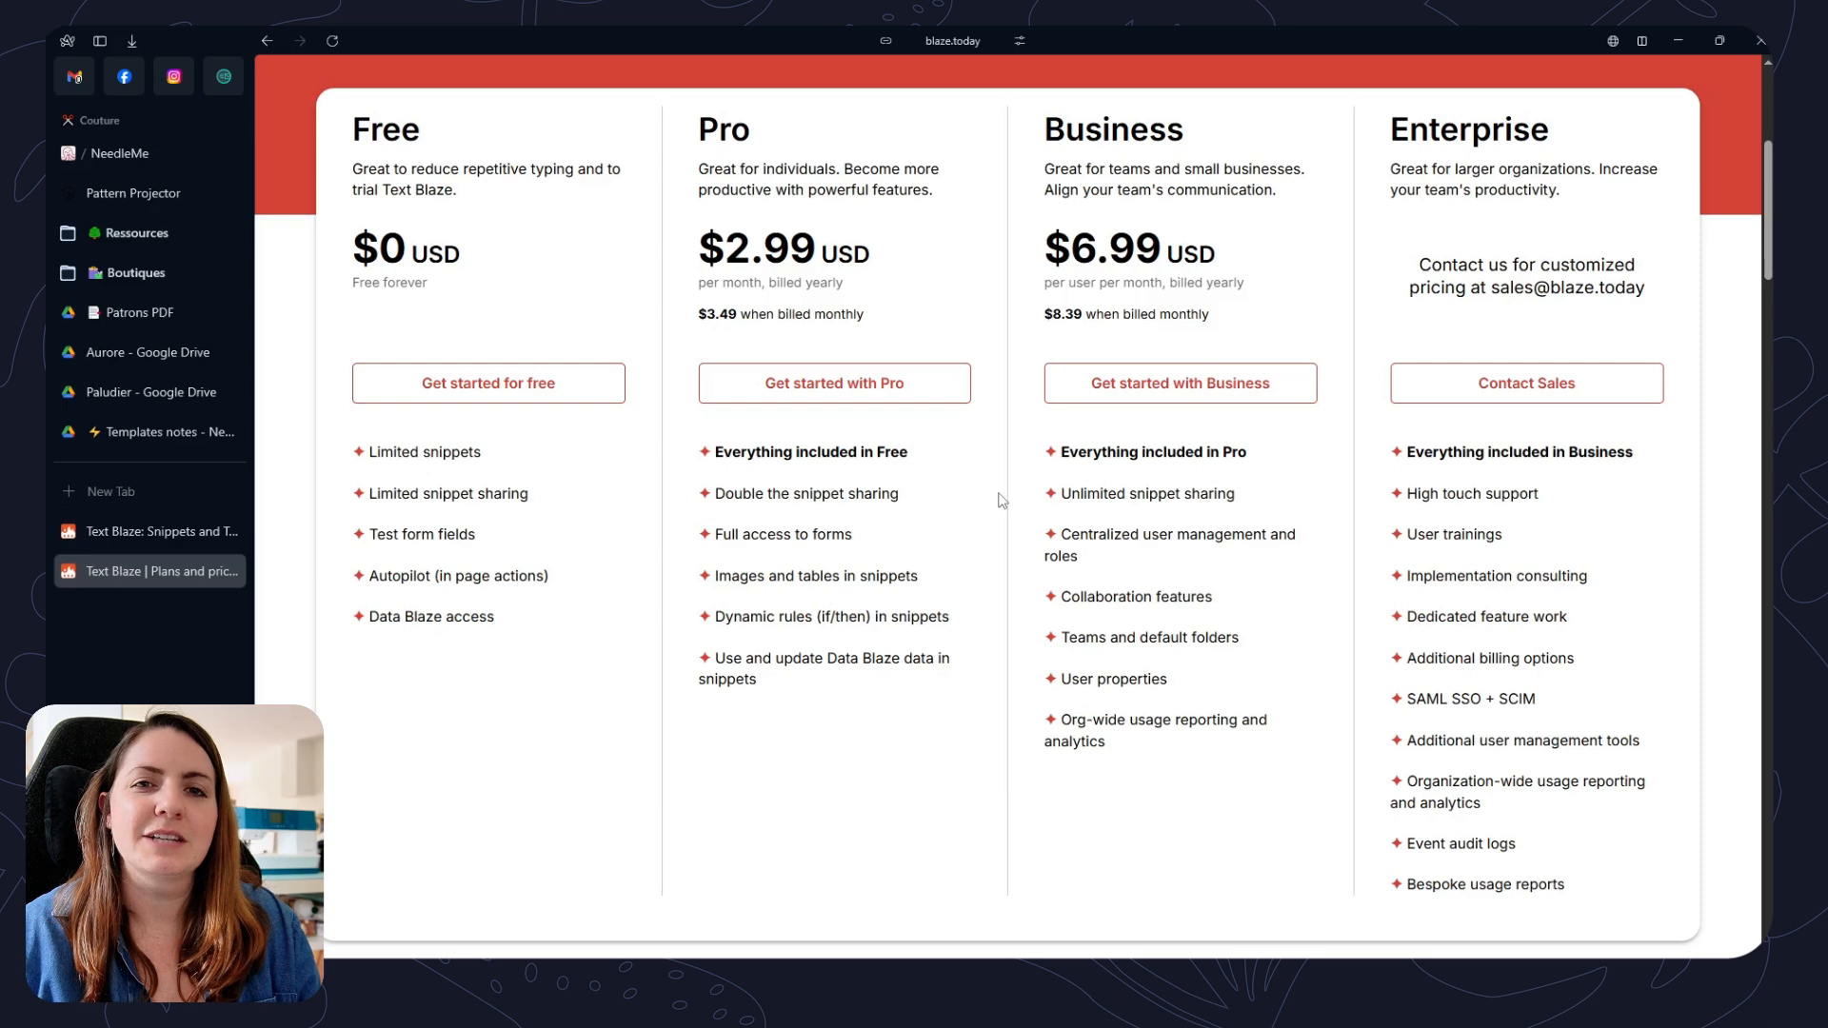
Switch to Text Blaze Desktop and compare the contents of the Notes patron projection and Notes patron (sans projection) snippets.
left_click(119, 153)
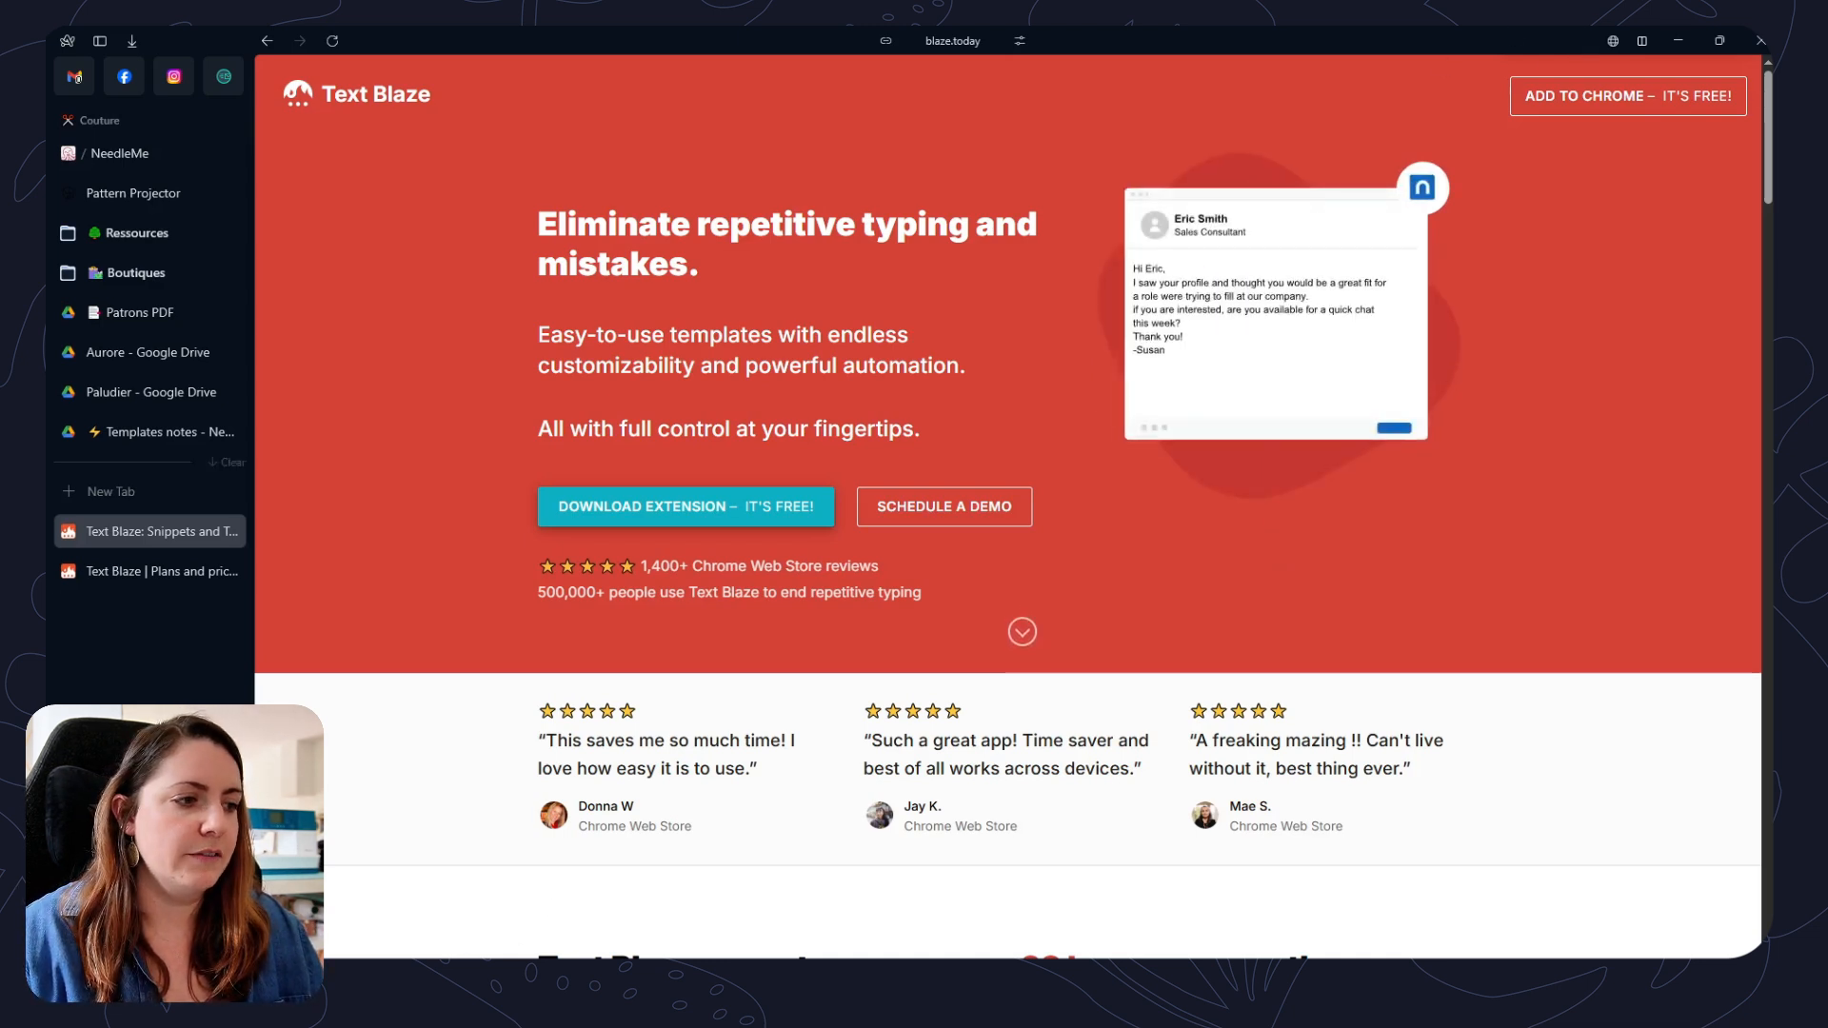
key("alt+Tab")
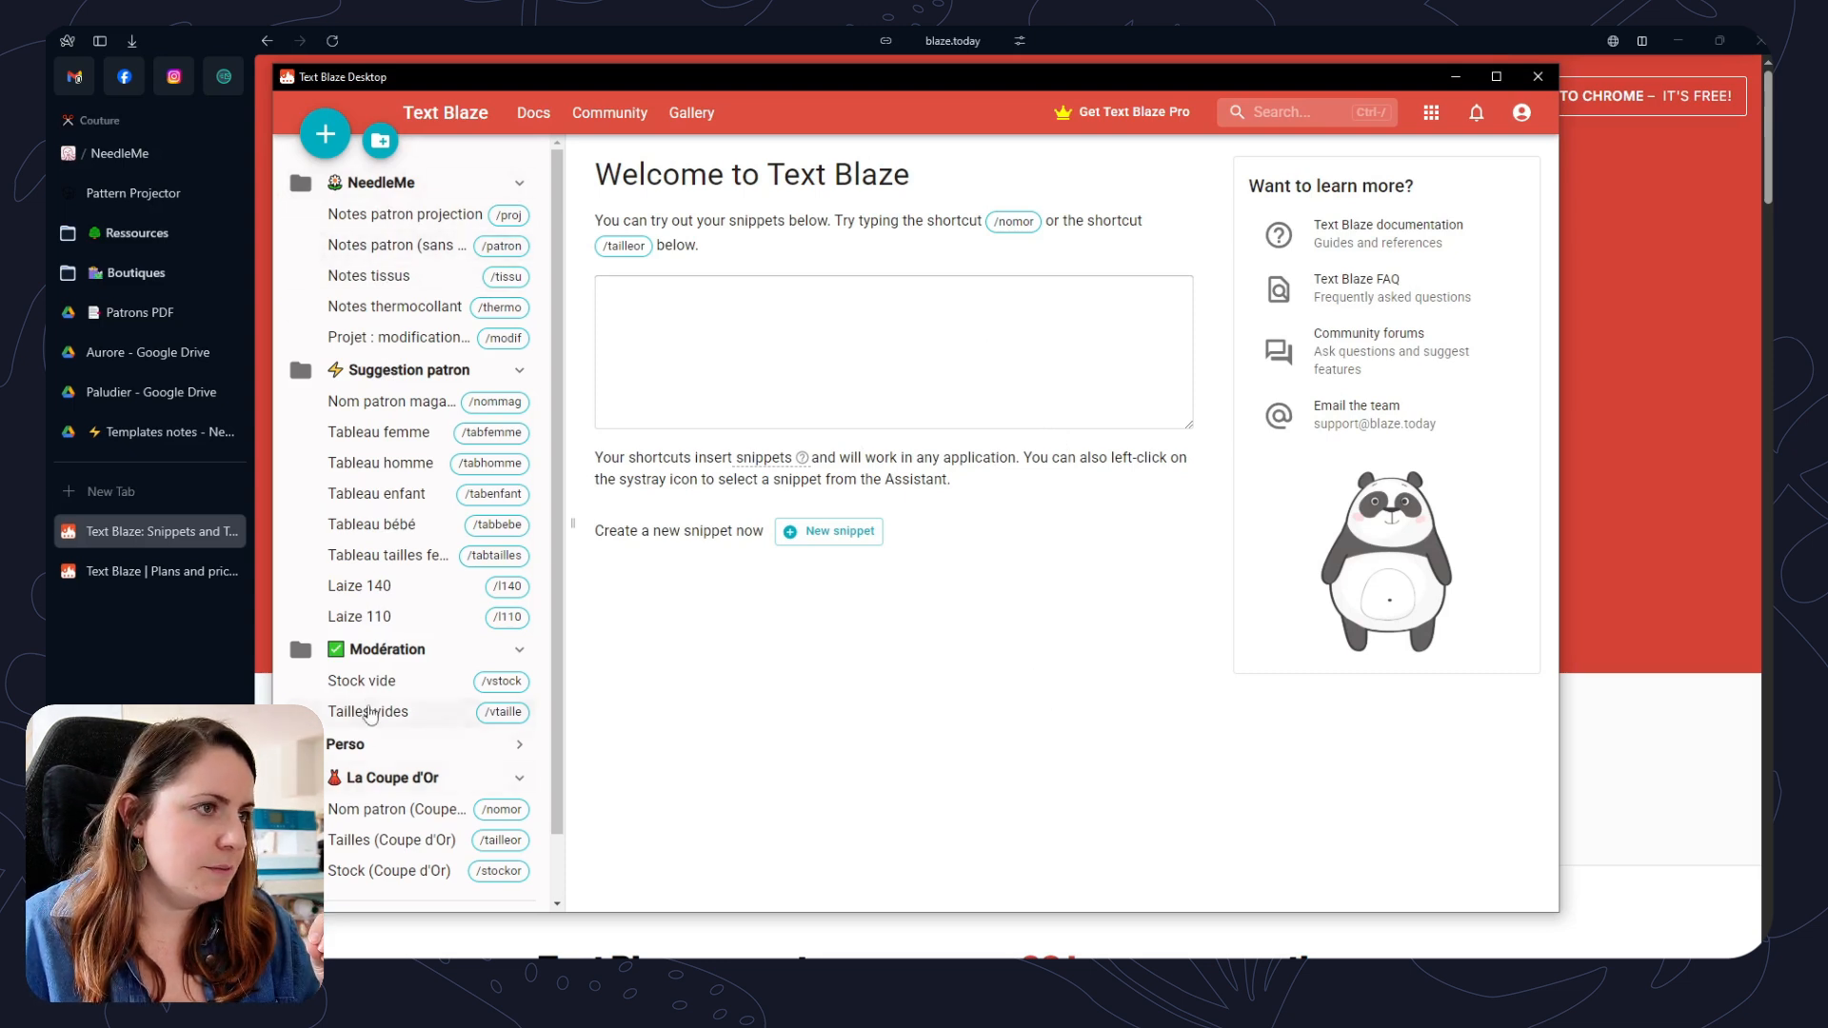
left_click(408, 214)
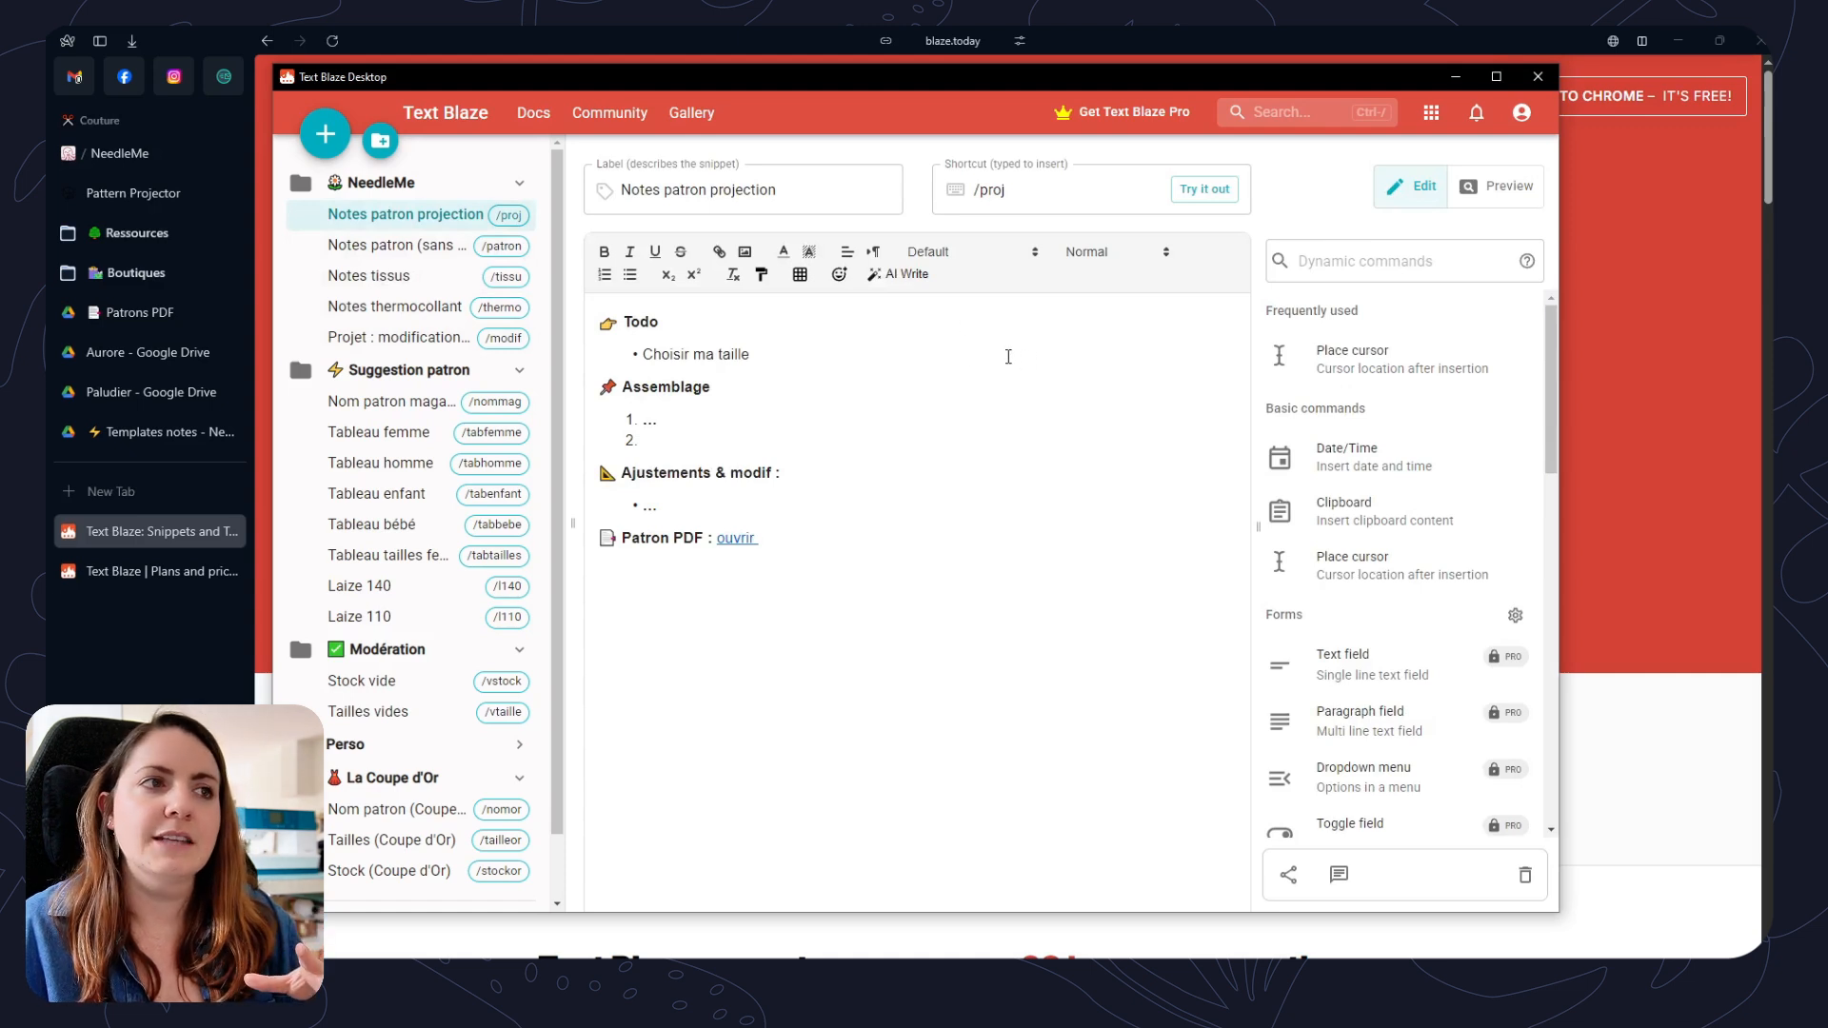
left_click(802, 188)
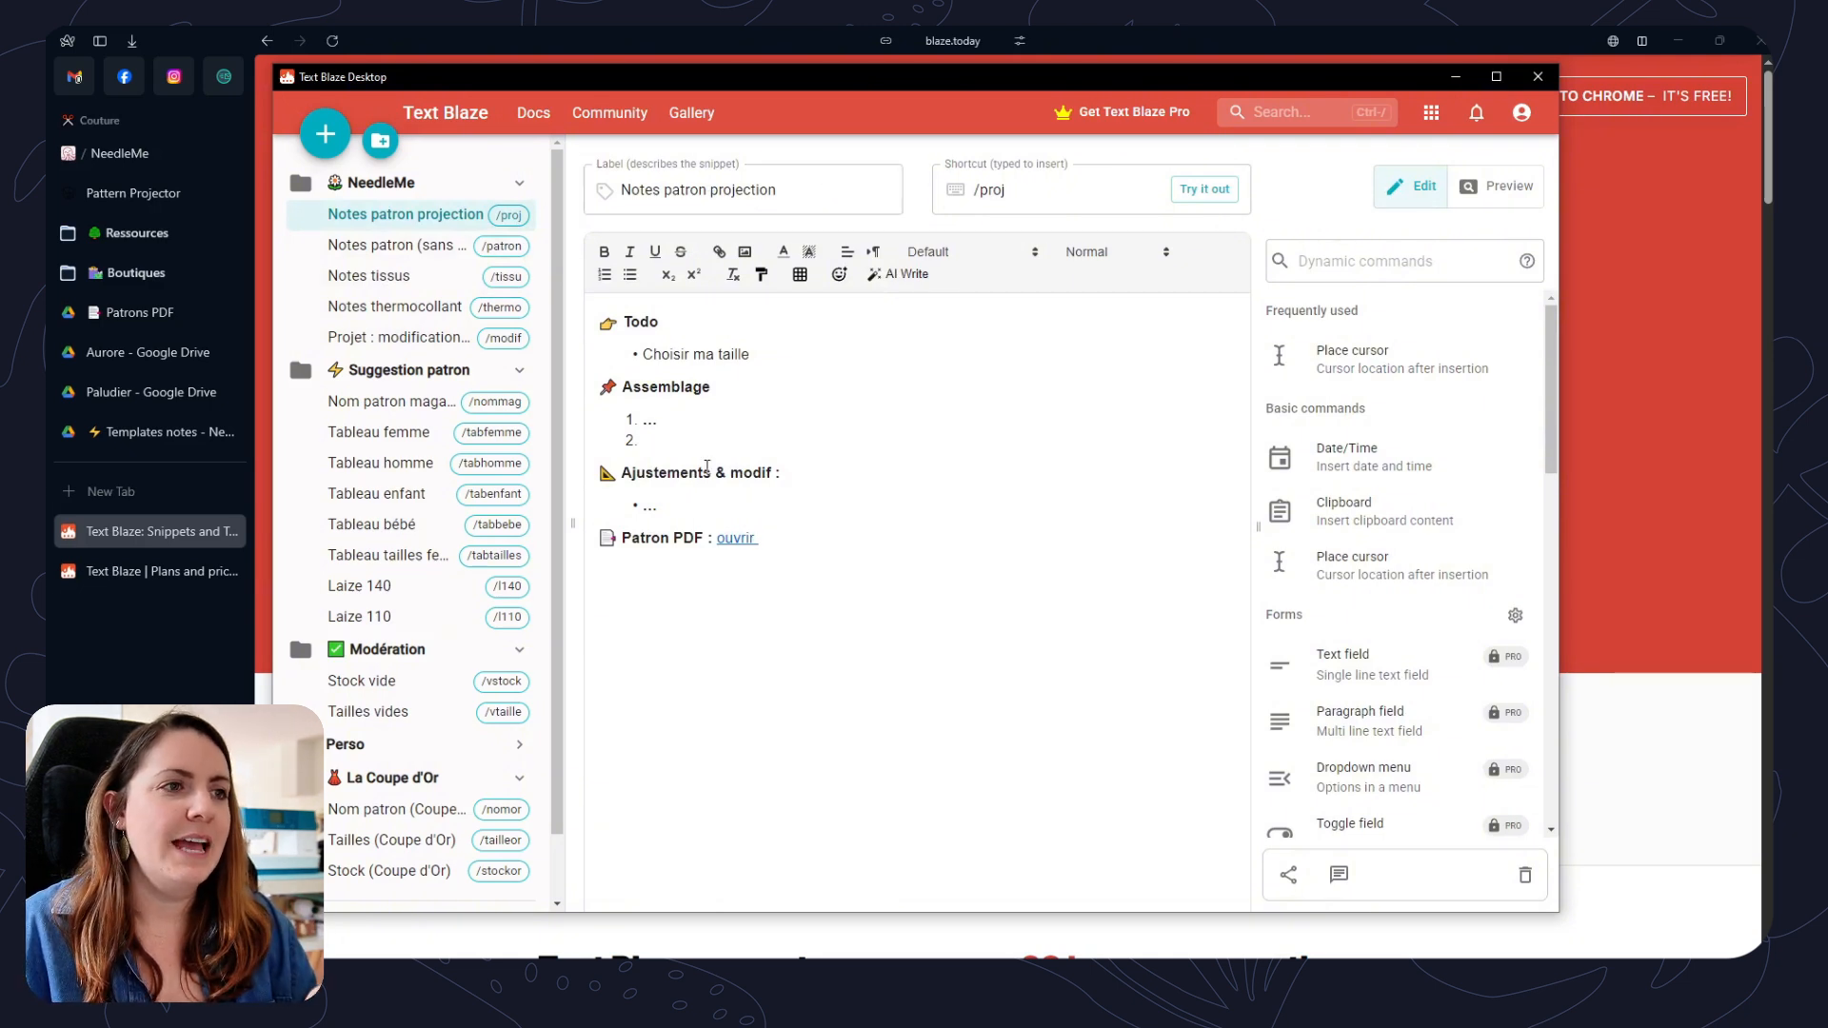
left_click(393, 245)
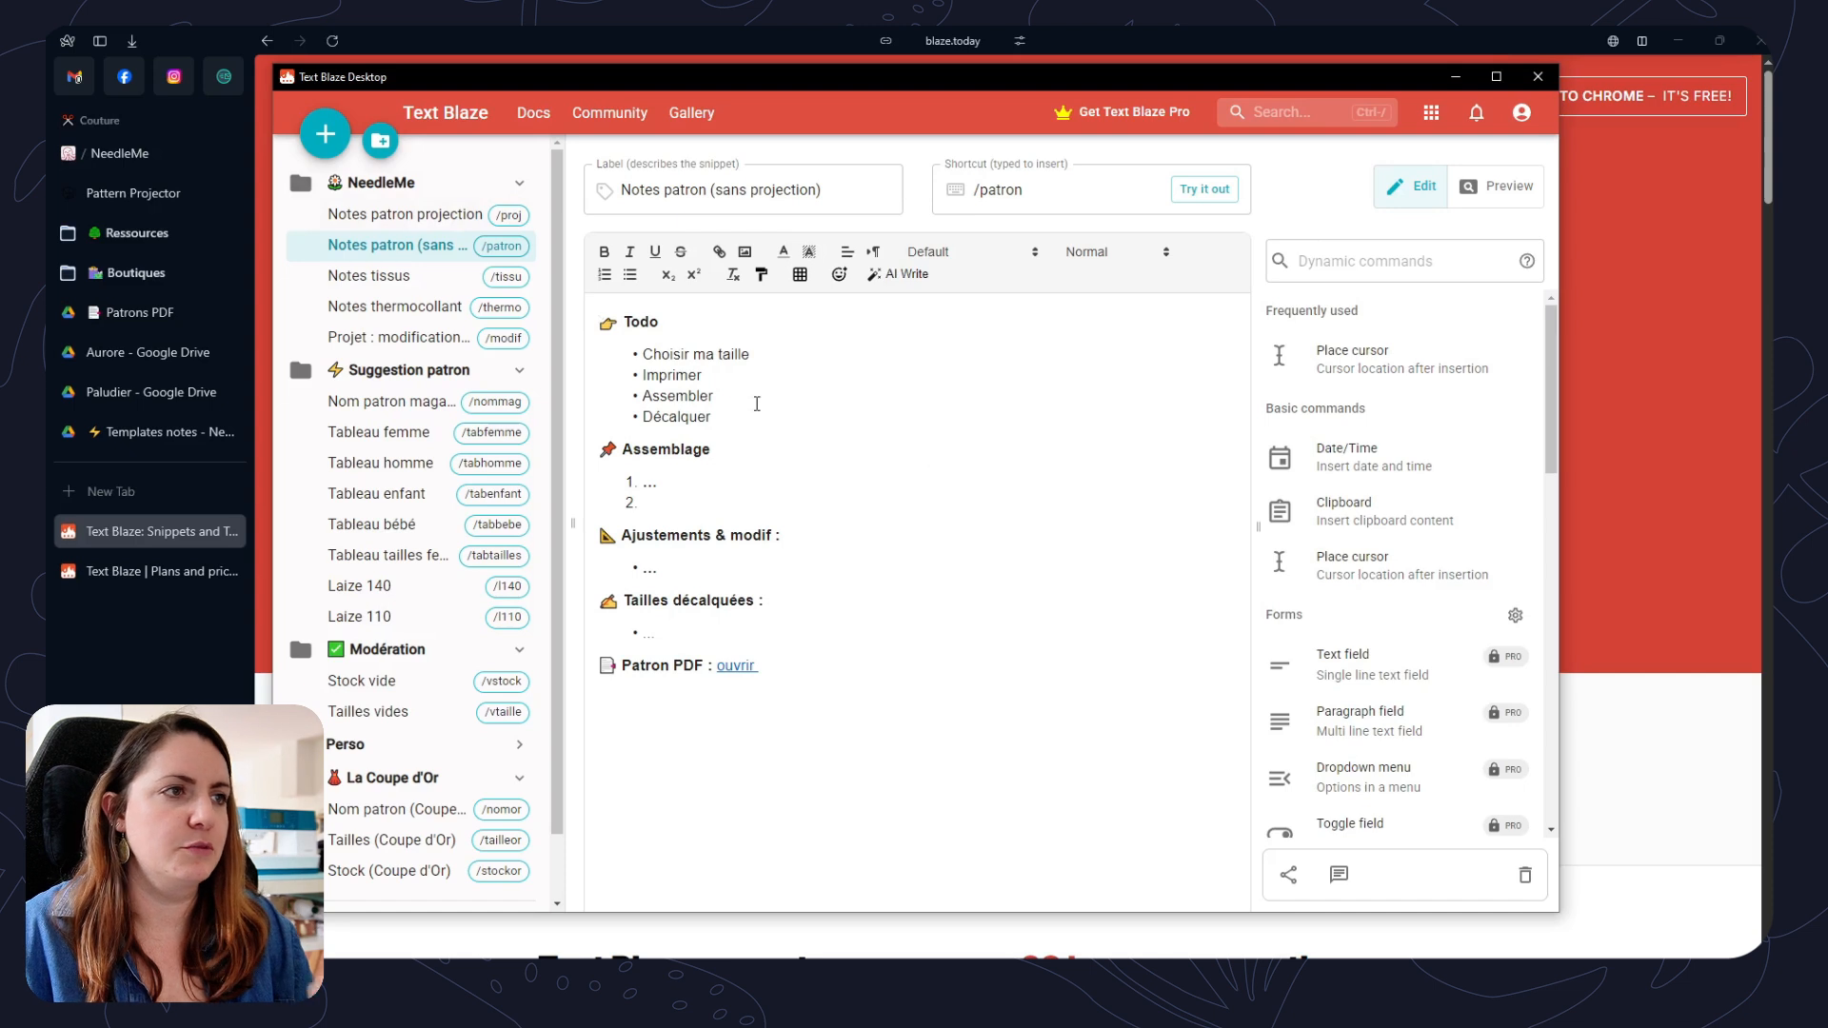
left_click(410, 214)
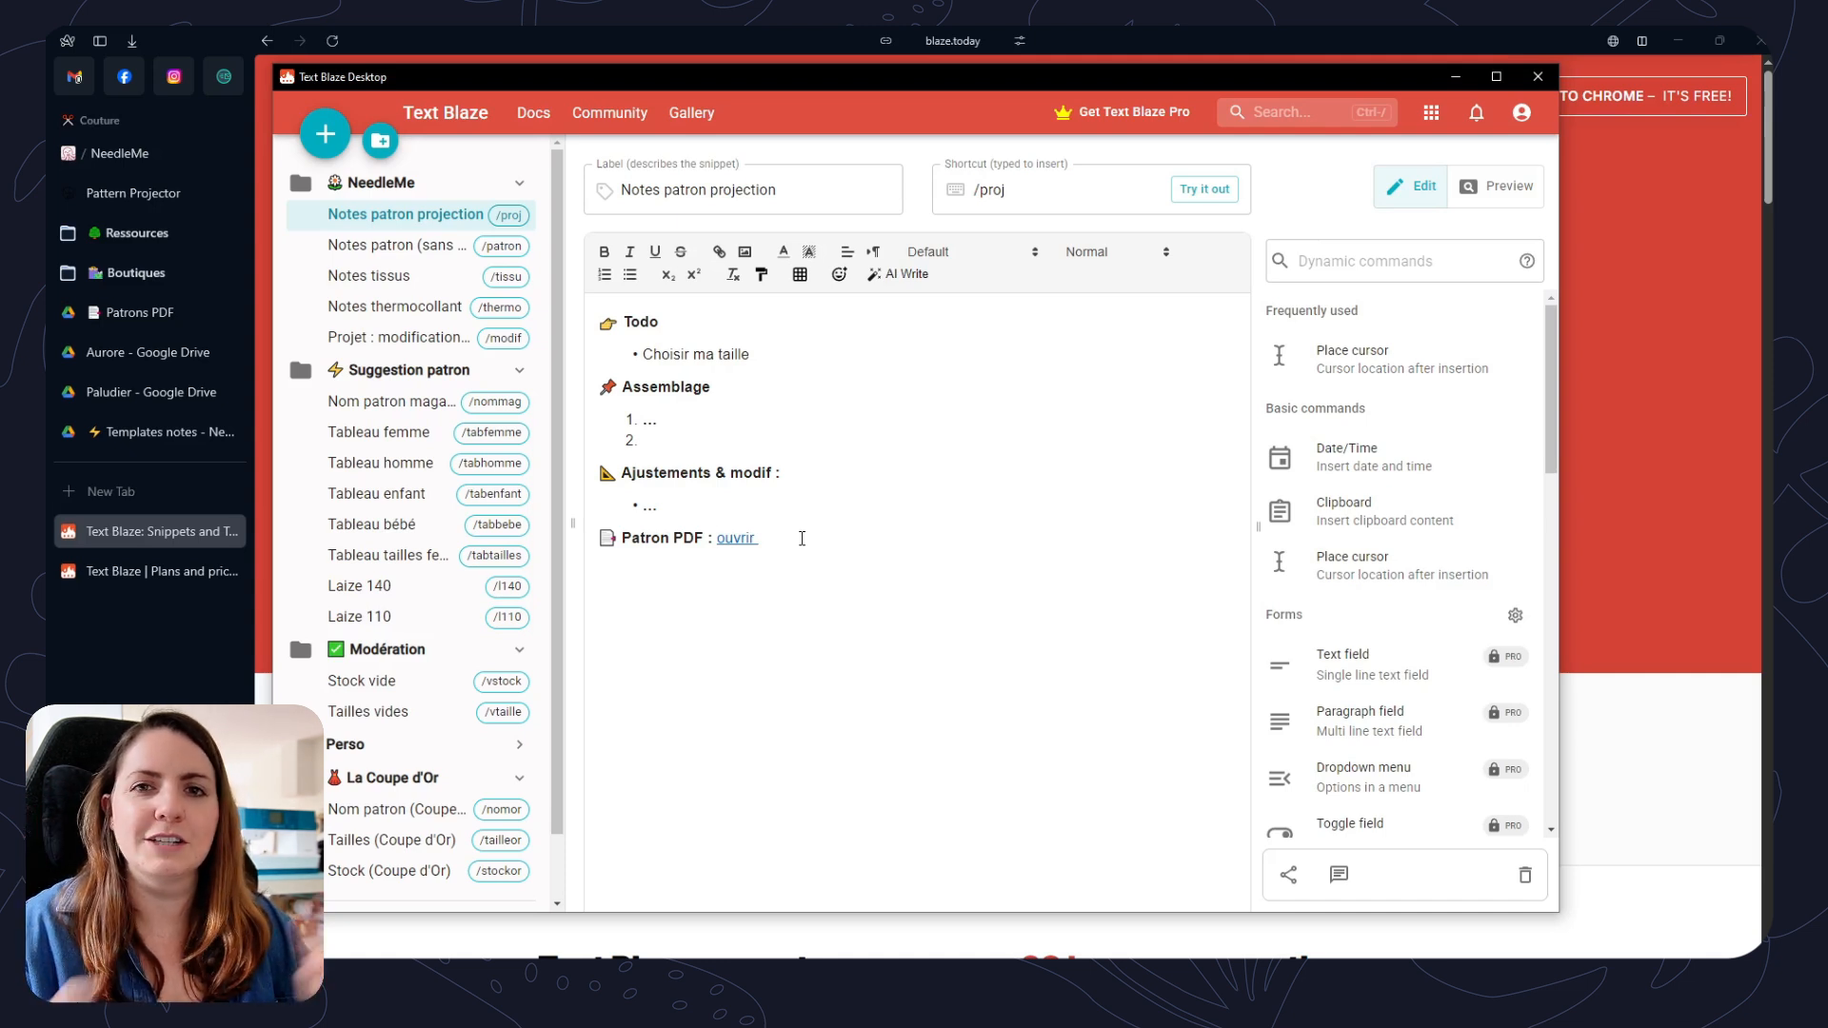
left_click(820, 408)
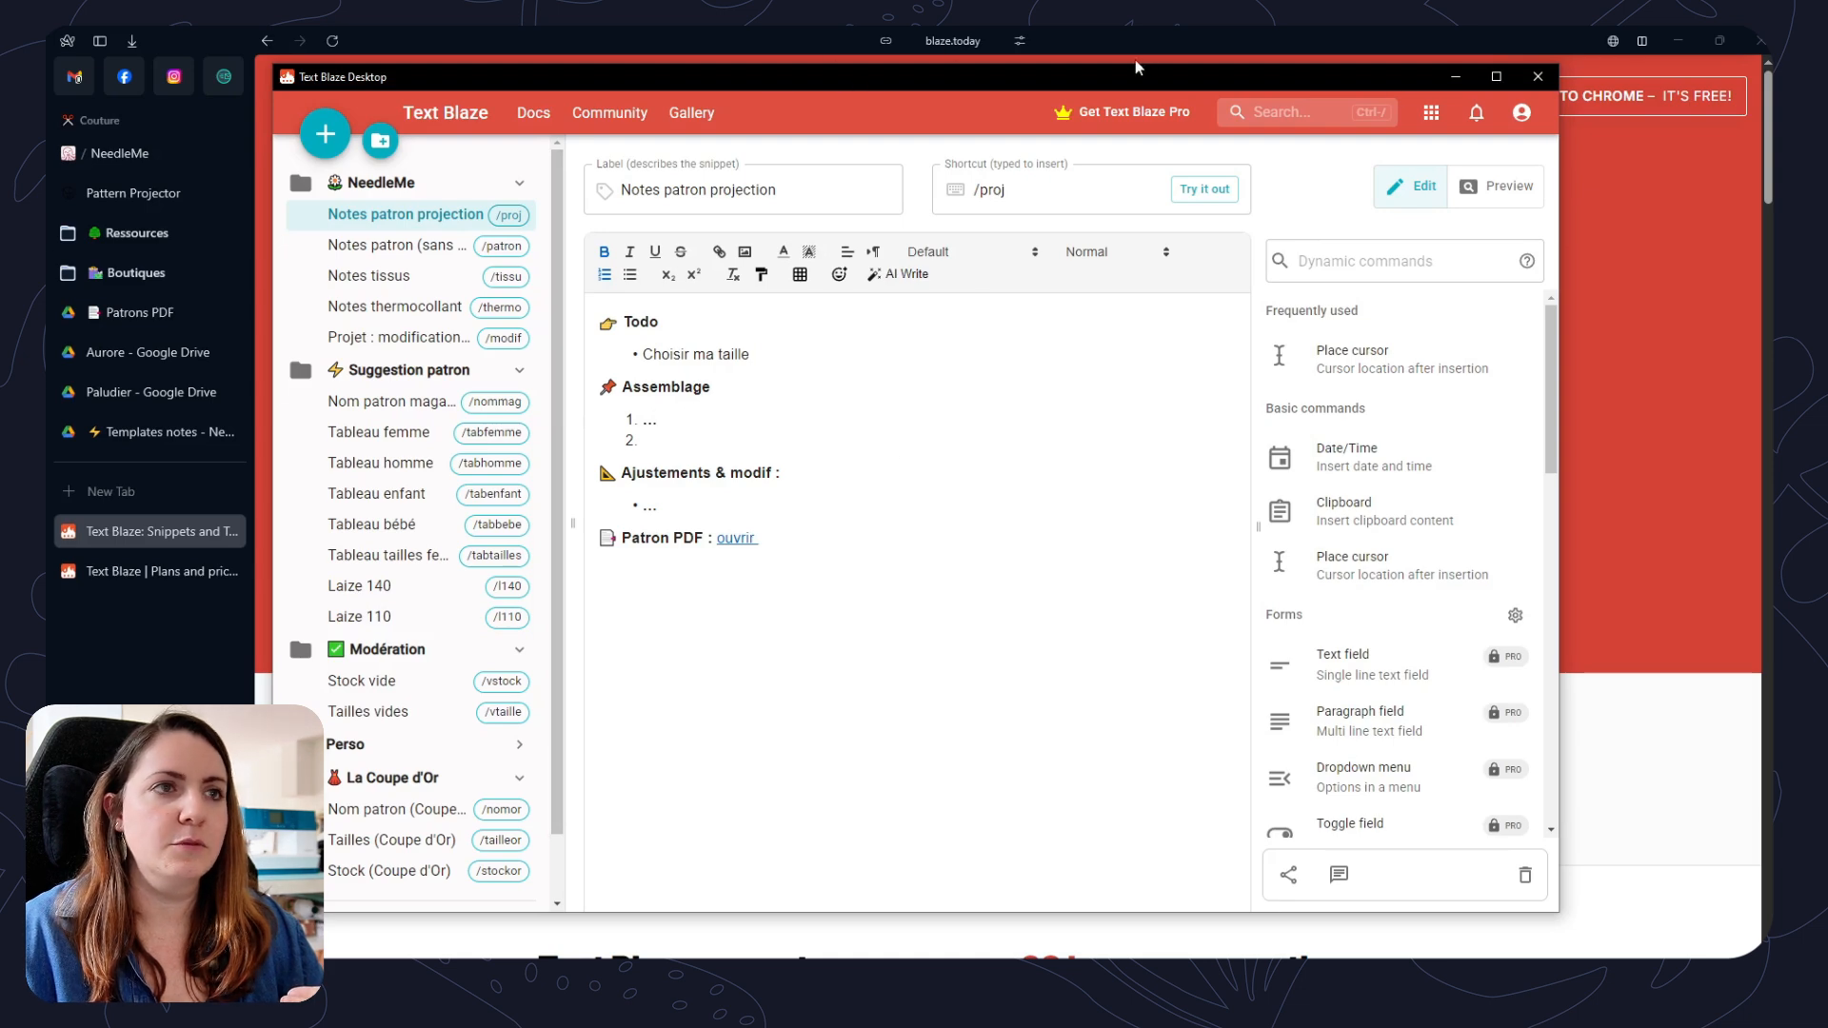
Check Galena's note in NeedleMe, and review the Notes tissus and Notes patron projection snippets with their shortcuts in Text Blaze Desktop.
left_click(124, 154)
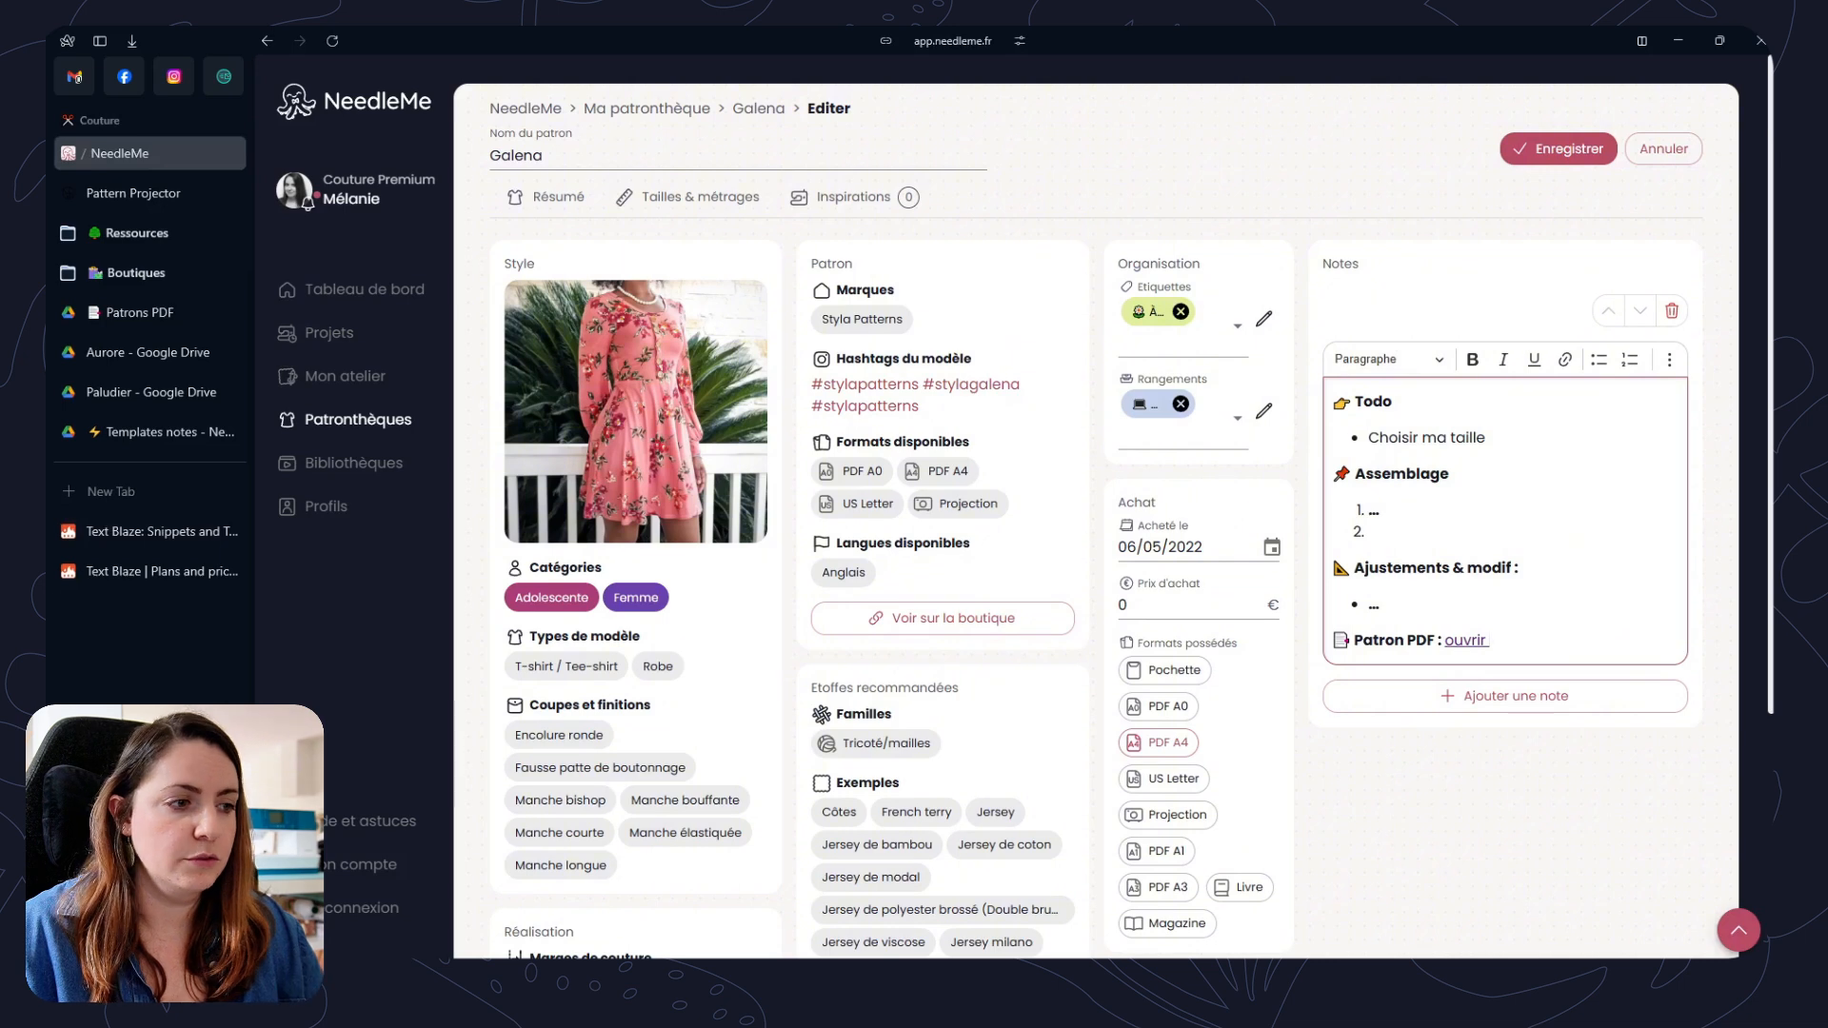
key("alt+Tab")
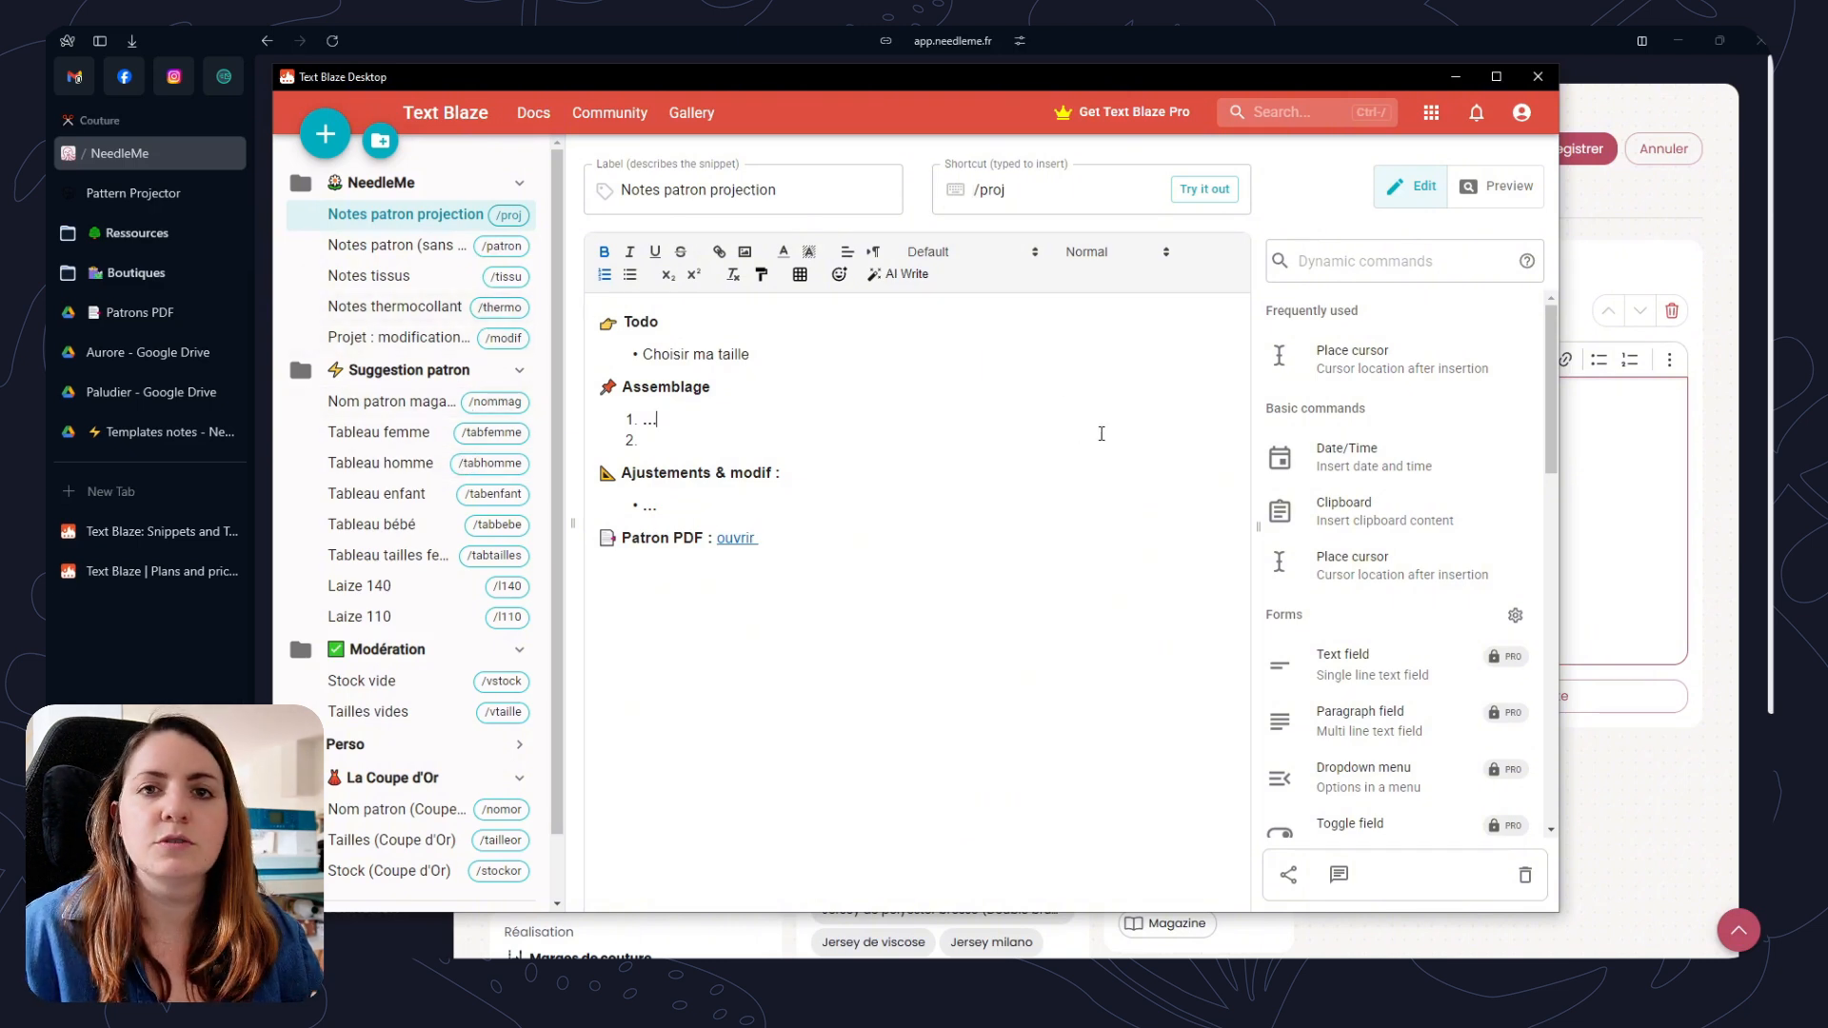
left_click(752, 355)
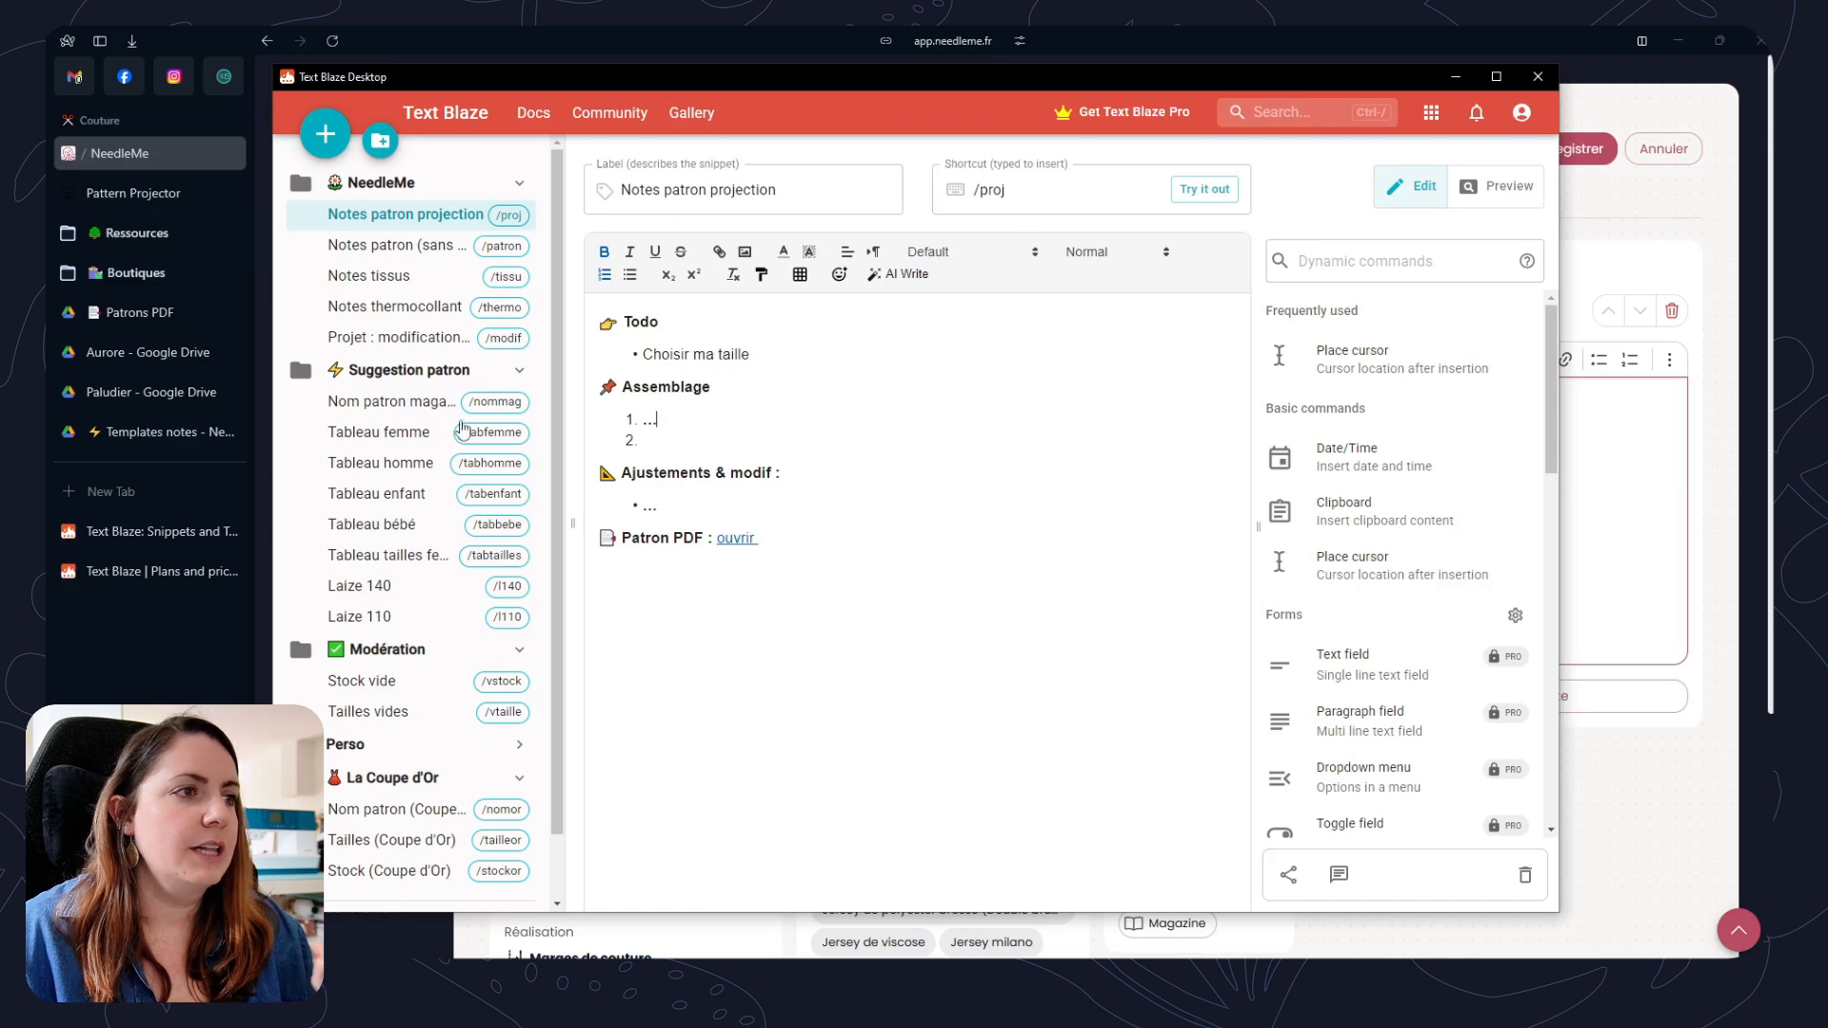
left_click(411, 248)
left_click(401, 286)
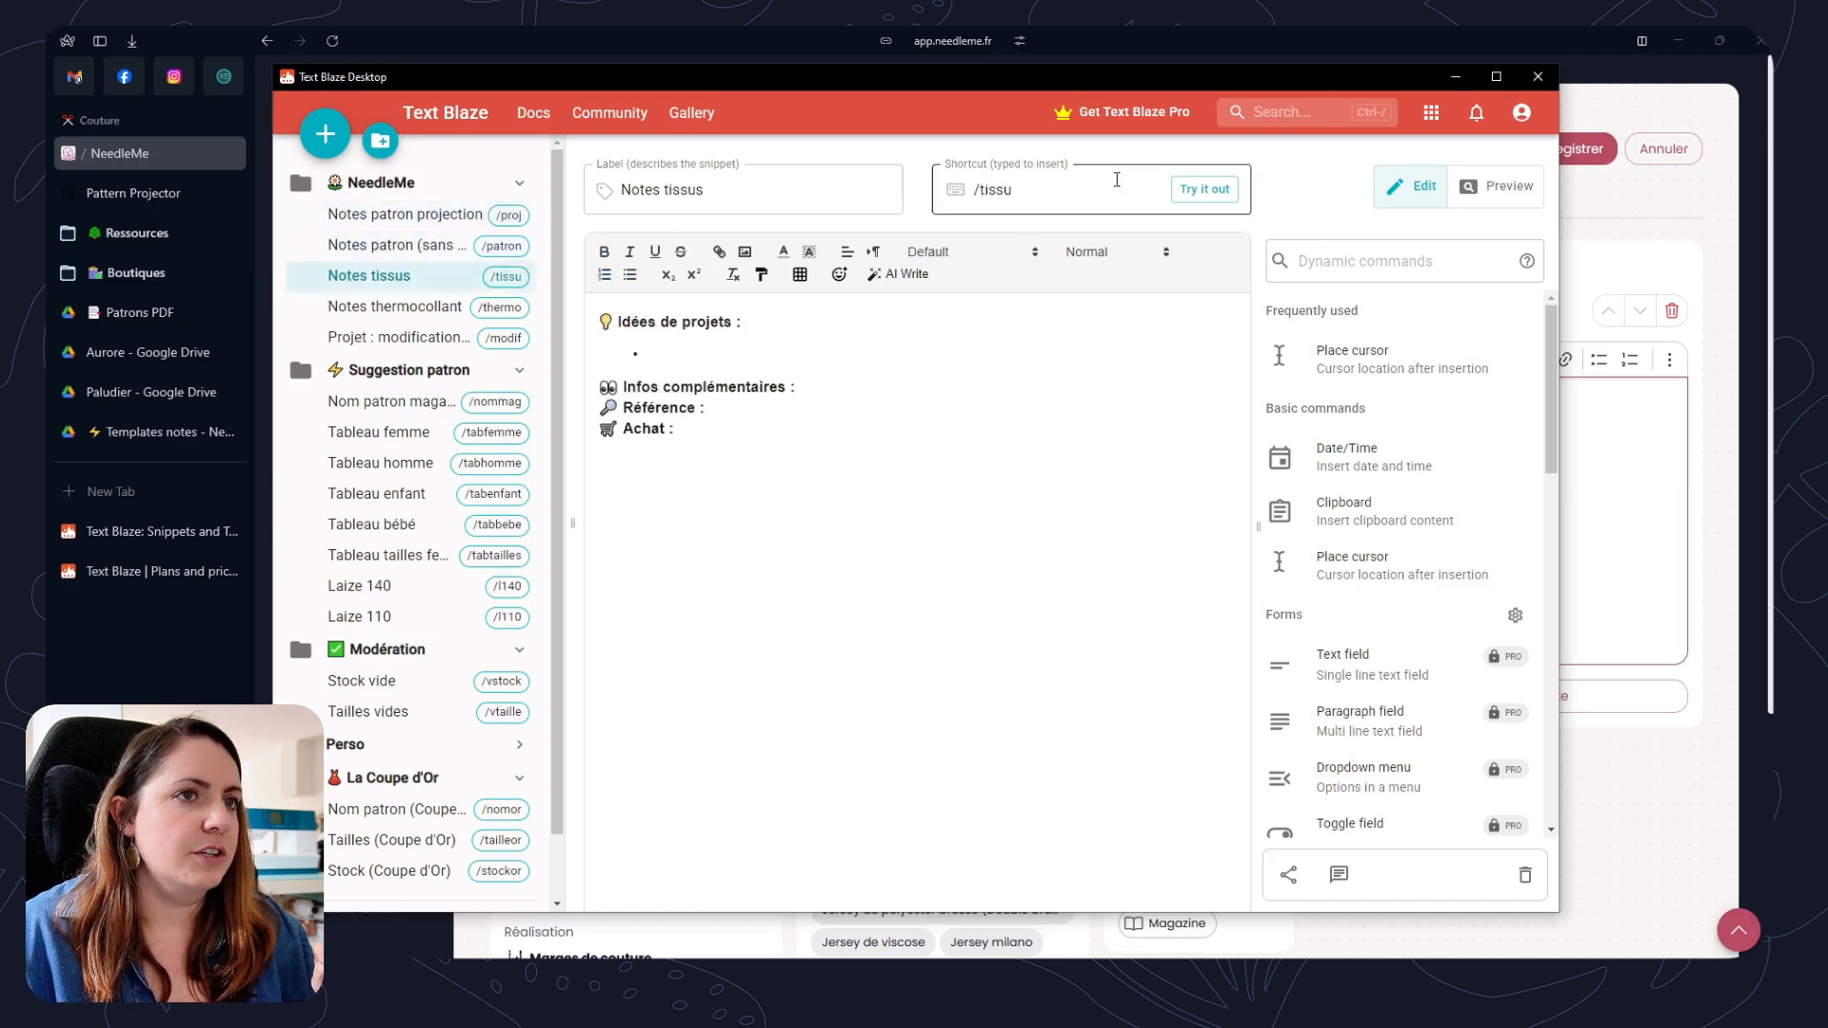
left_click(406, 221)
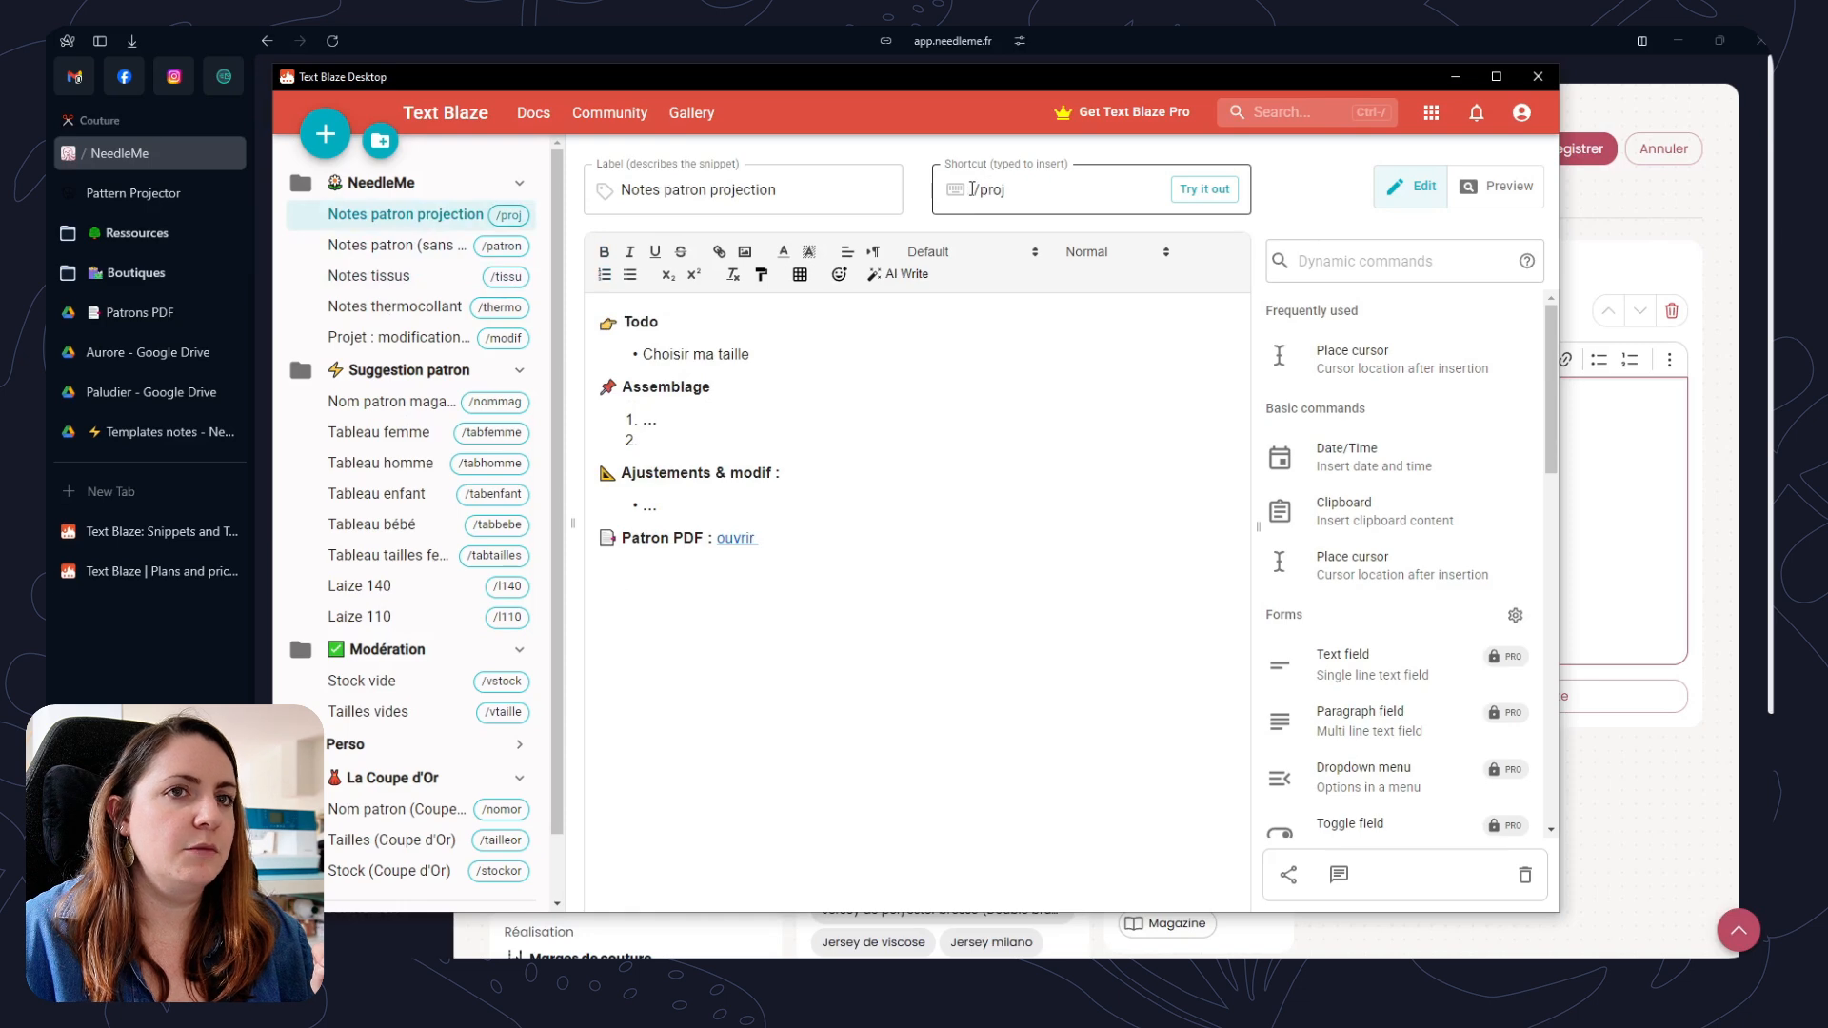
Return to NeedleMe and add the /proj snippet below the Patron PDF line of Galena's note.
left_click(1637, 208)
scroll(1515, 265, "down", 1)
scroll(1516, 266, "down", 2)
left_click(1531, 361)
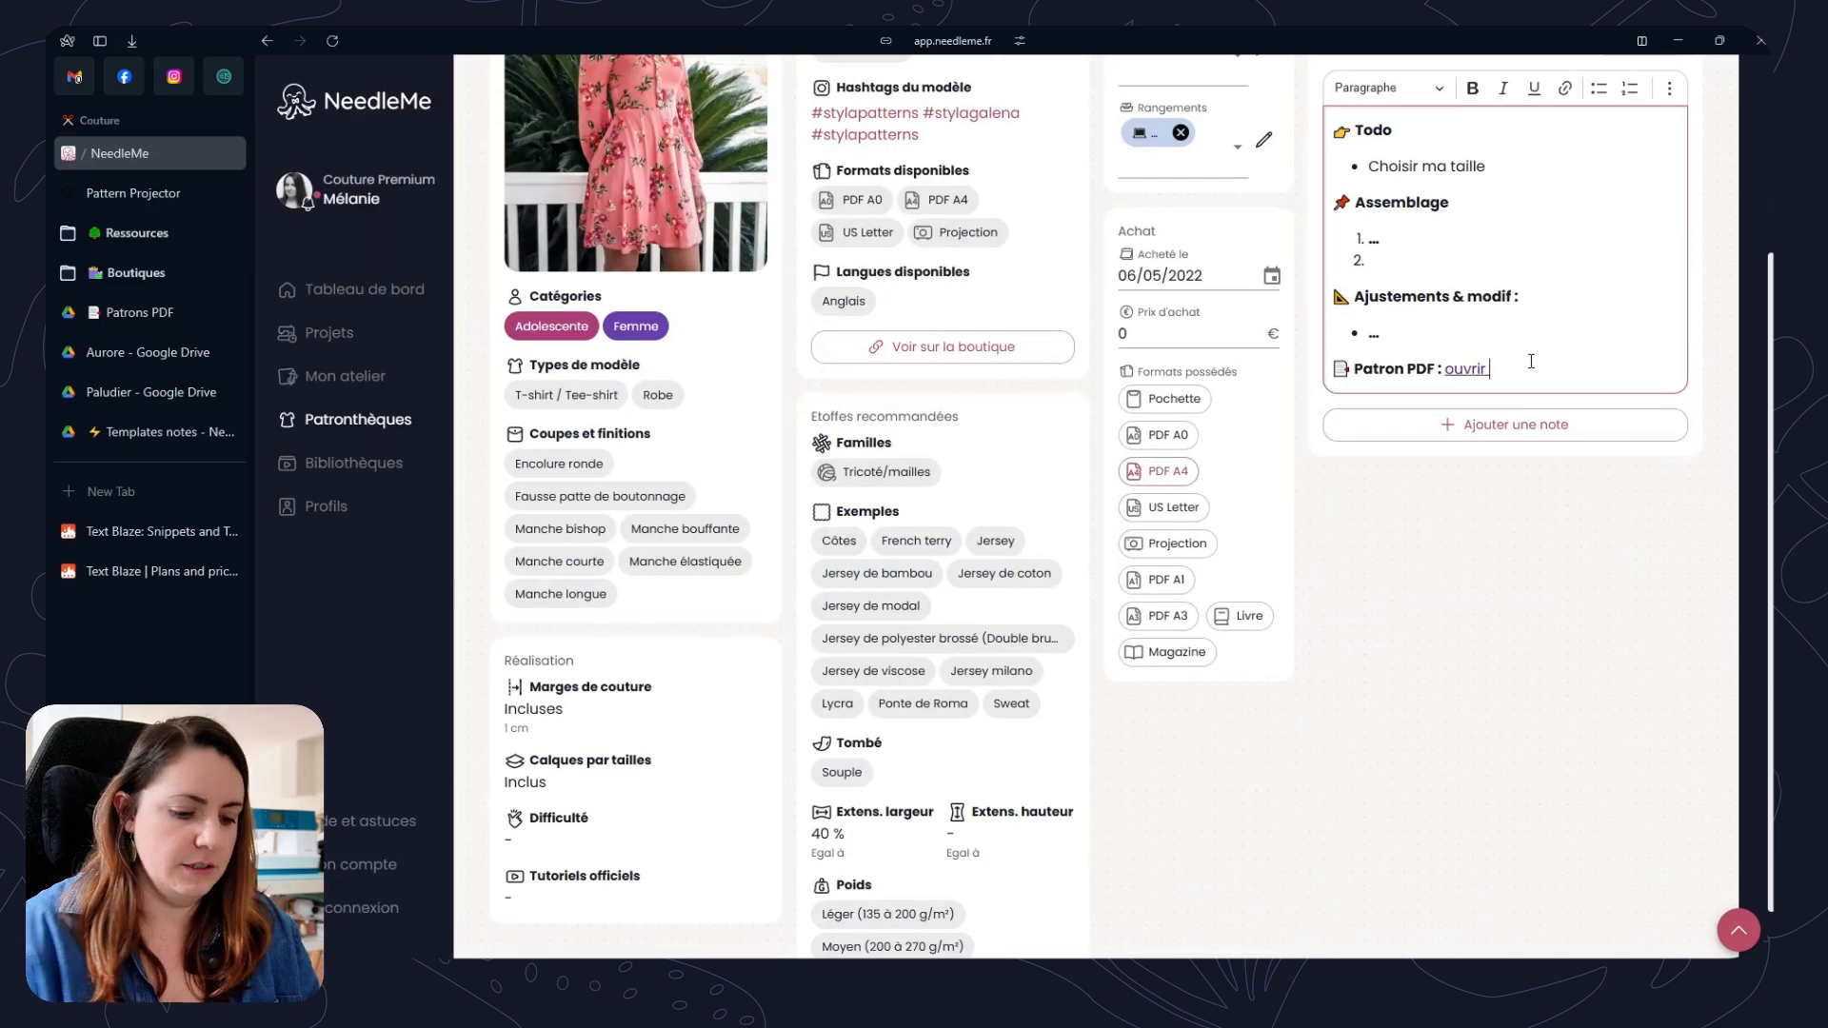
key("Return")
key("Return")
type("/proj")
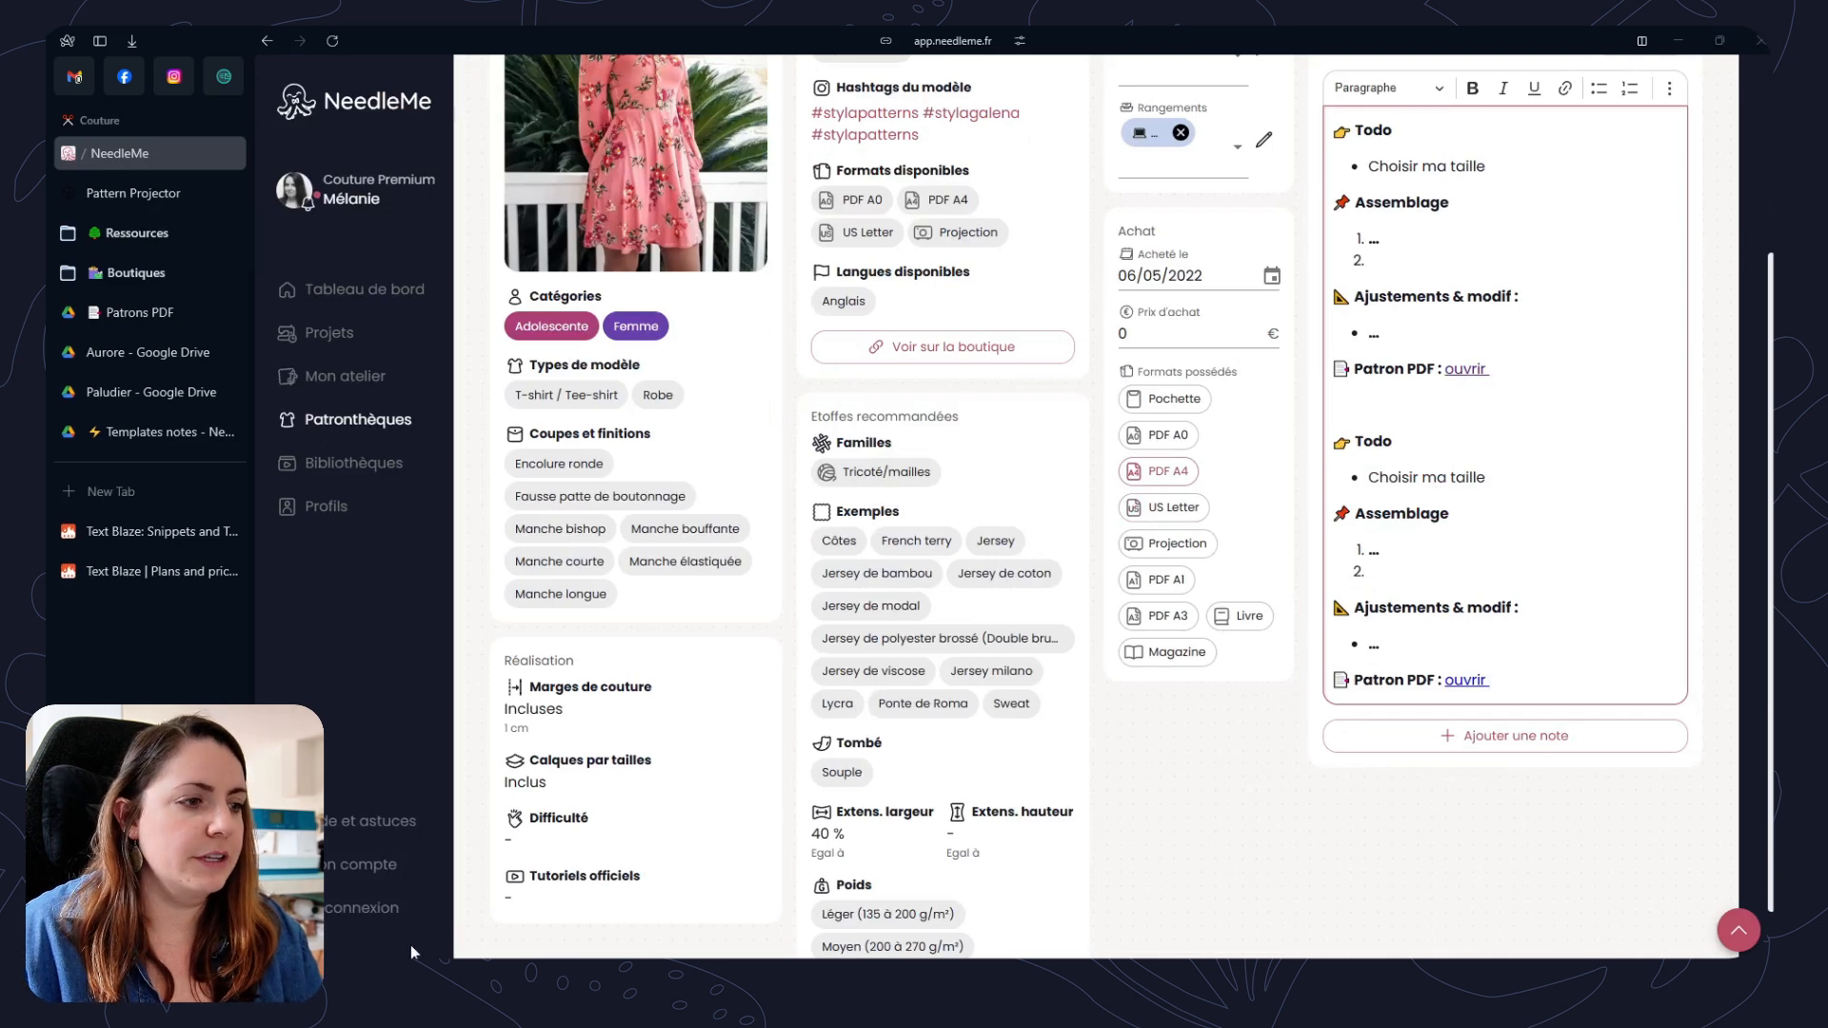
In Text Blaze Desktop, narrow the window beside the note and add the line "Exemple" at the end of the Notes patron projection snippet.
left_click_drag(876, 2, 876, 93)
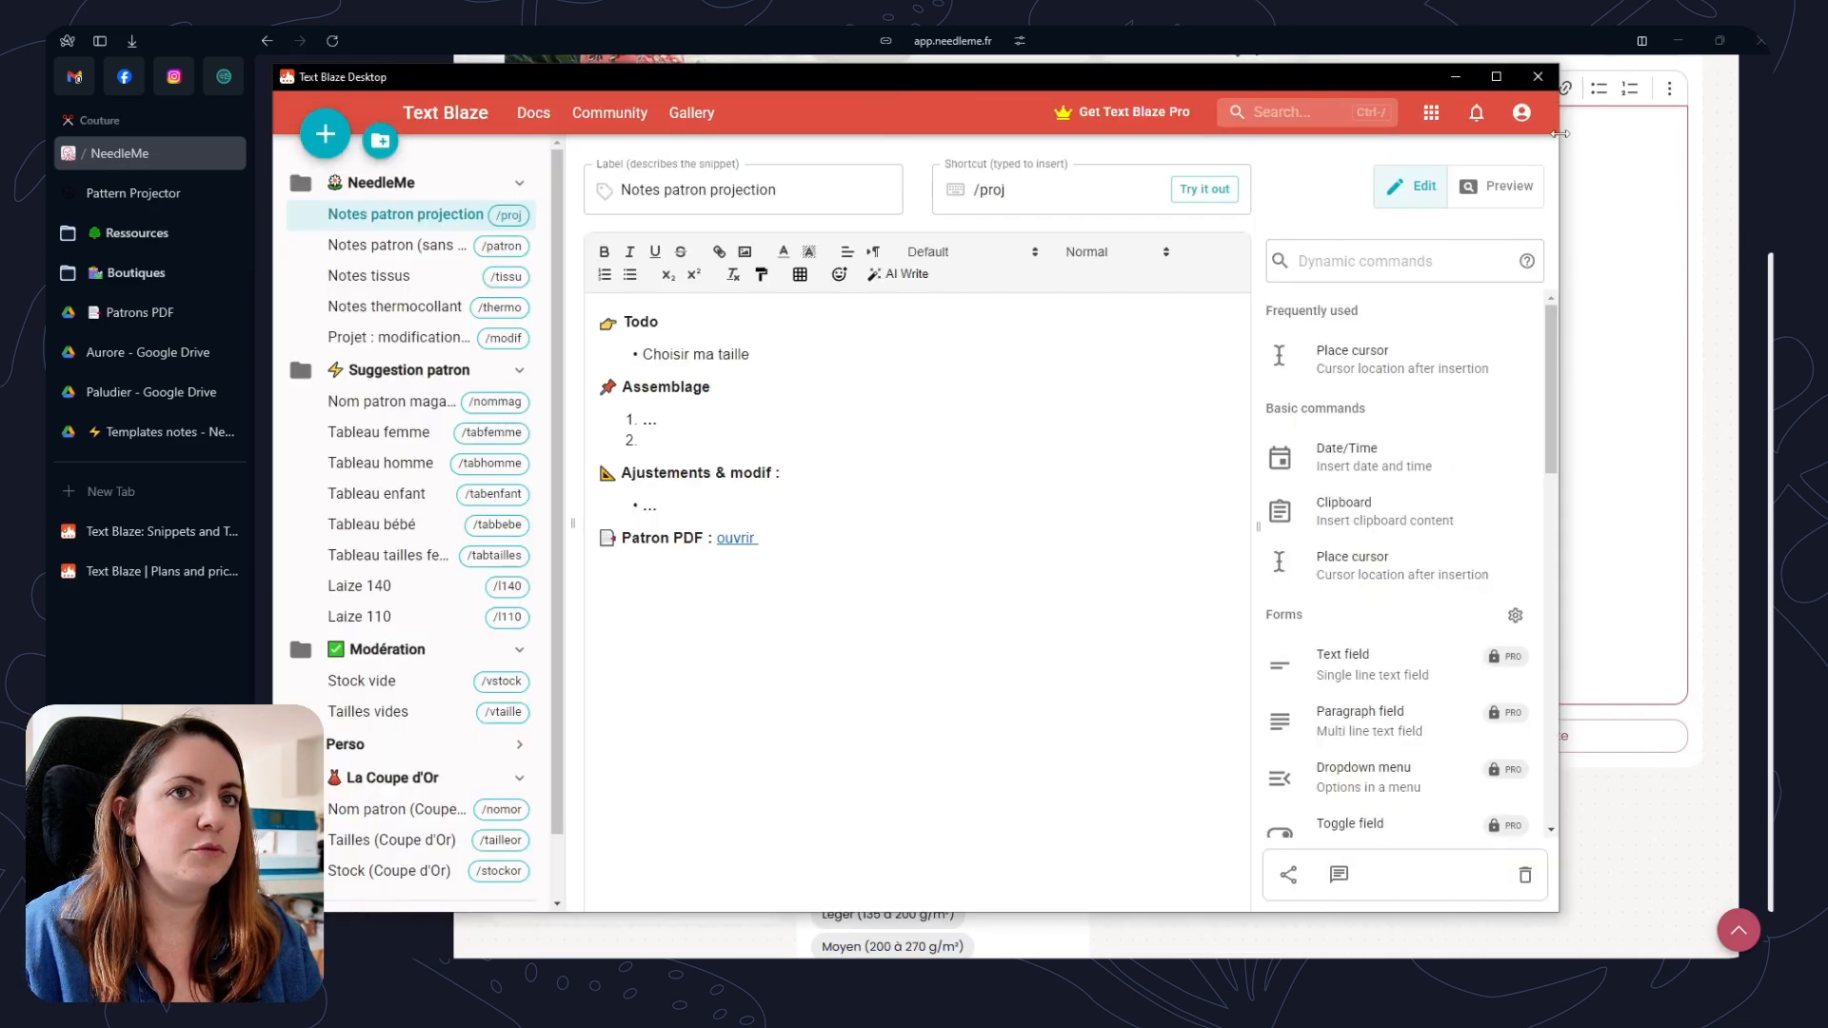
left_click_drag(1552, 138, 1257, 139)
left_click_drag(846, 78, 652, 69)
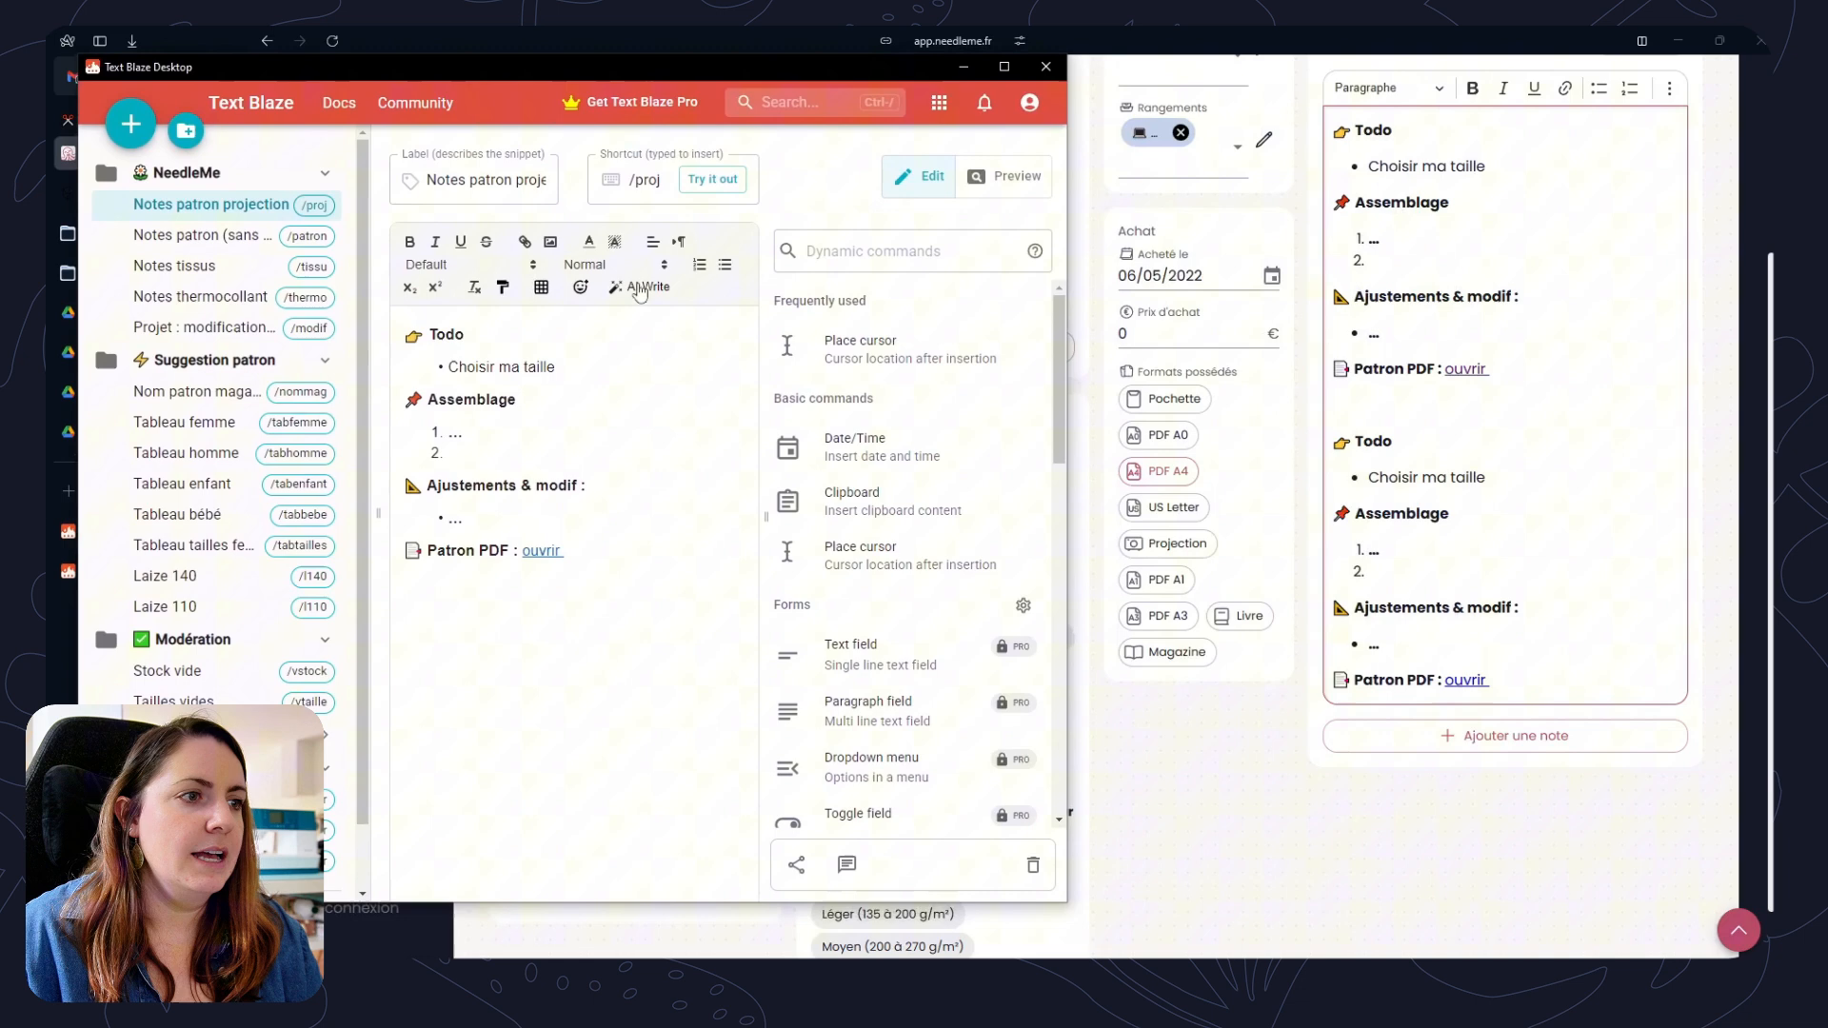
left_click(599, 550)
key("Return")
type("Exemple")
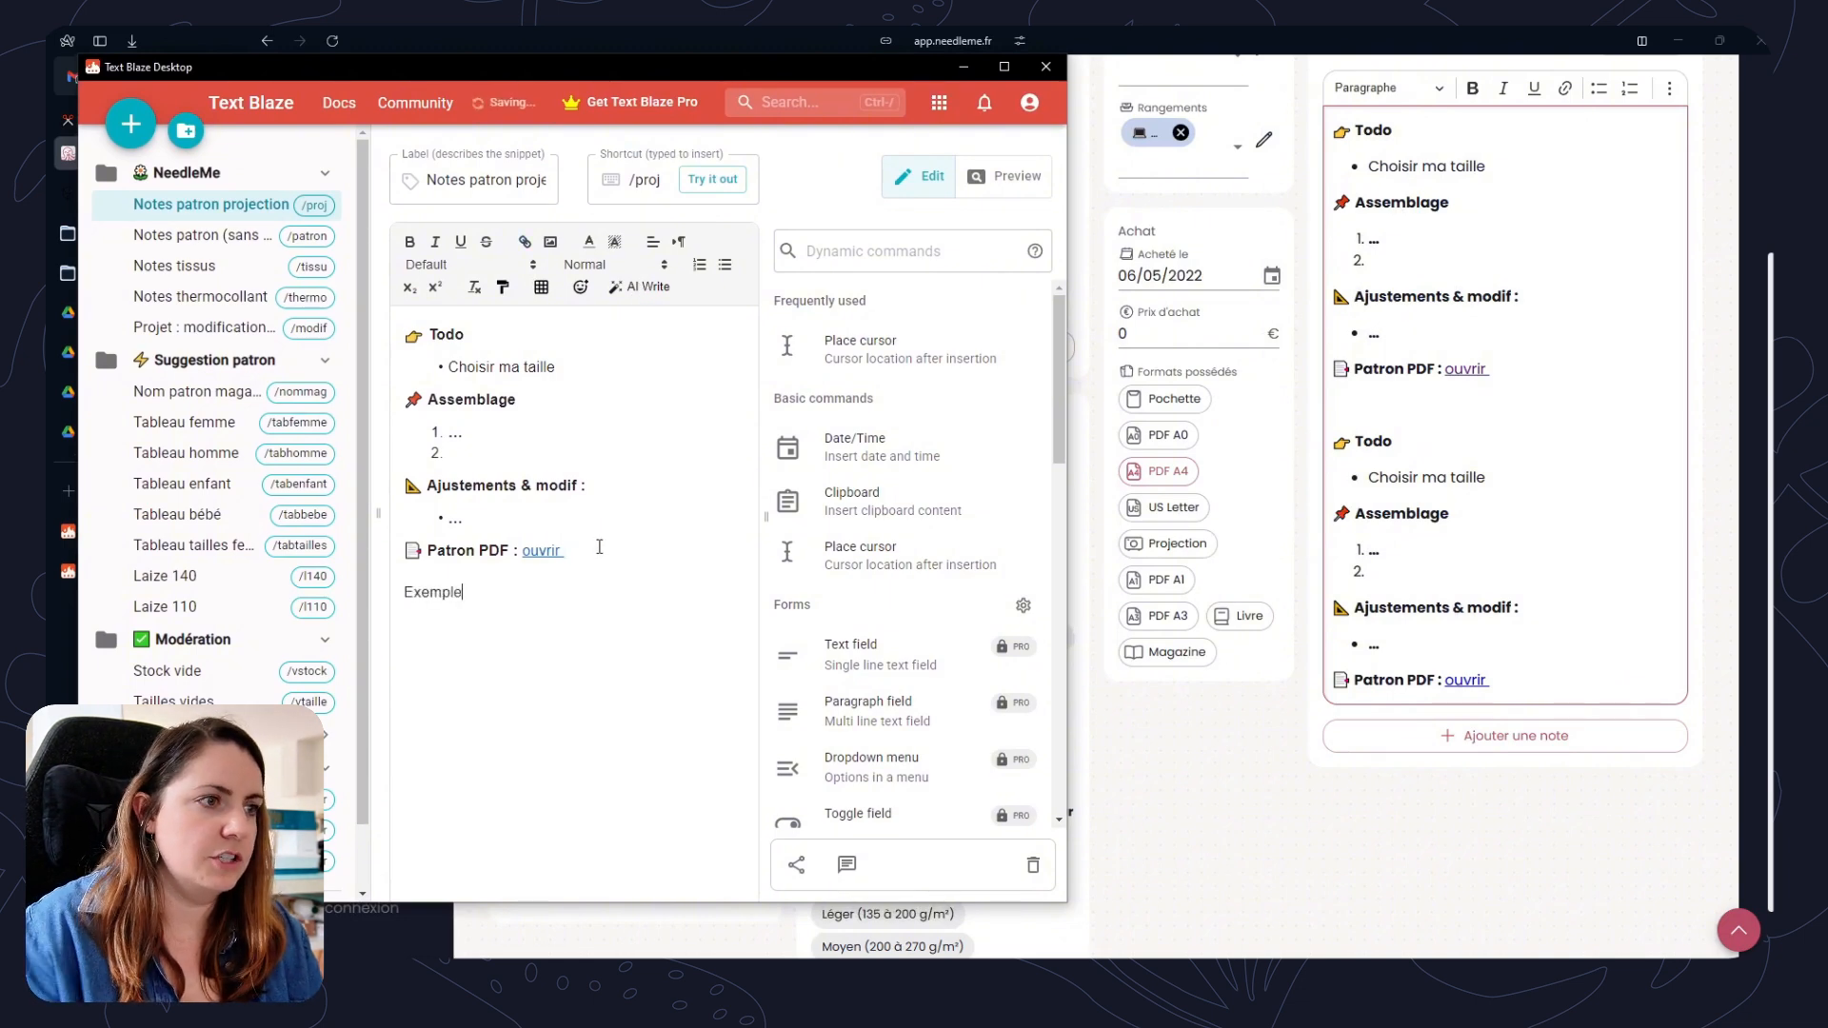
Replace the second template block in Galena's NeedleMe note with the updated snippet using /proj.
left_click(1291, 765)
left_click_drag(1533, 686, 1352, 423)
key("BackSpace")
type("/pno")
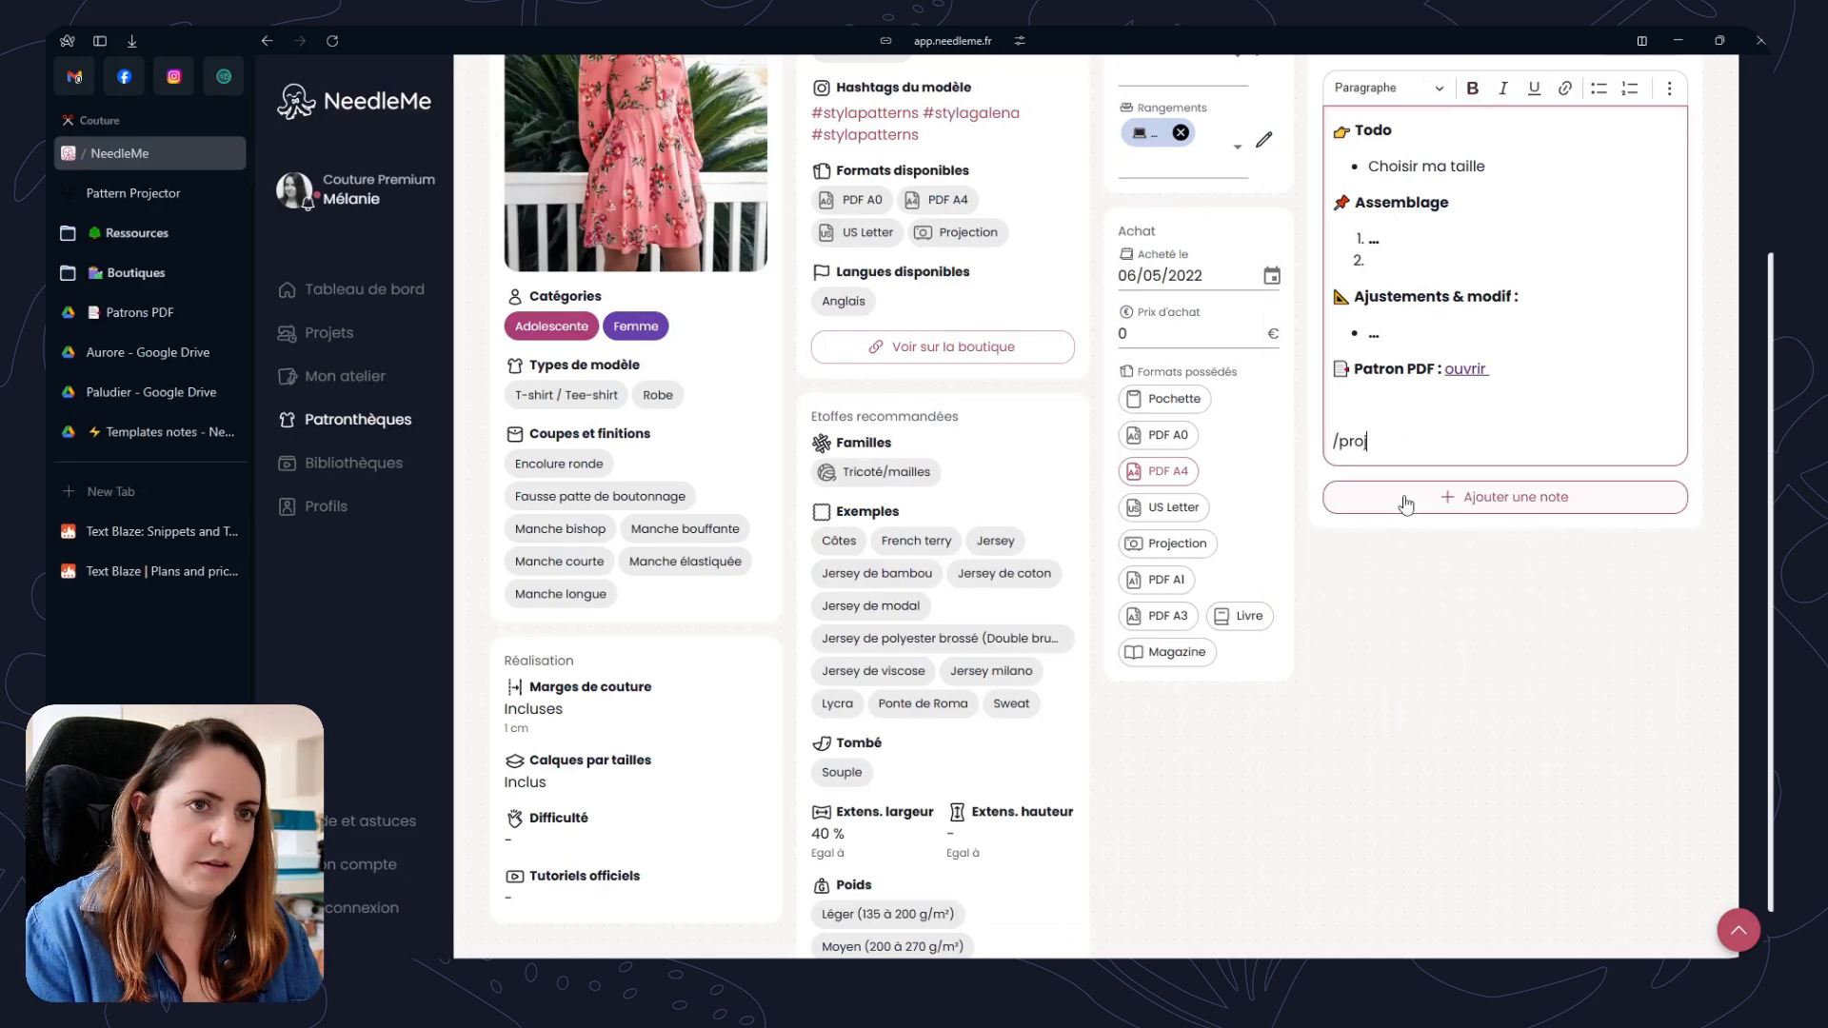
scroll(1389, 680, "down", 1)
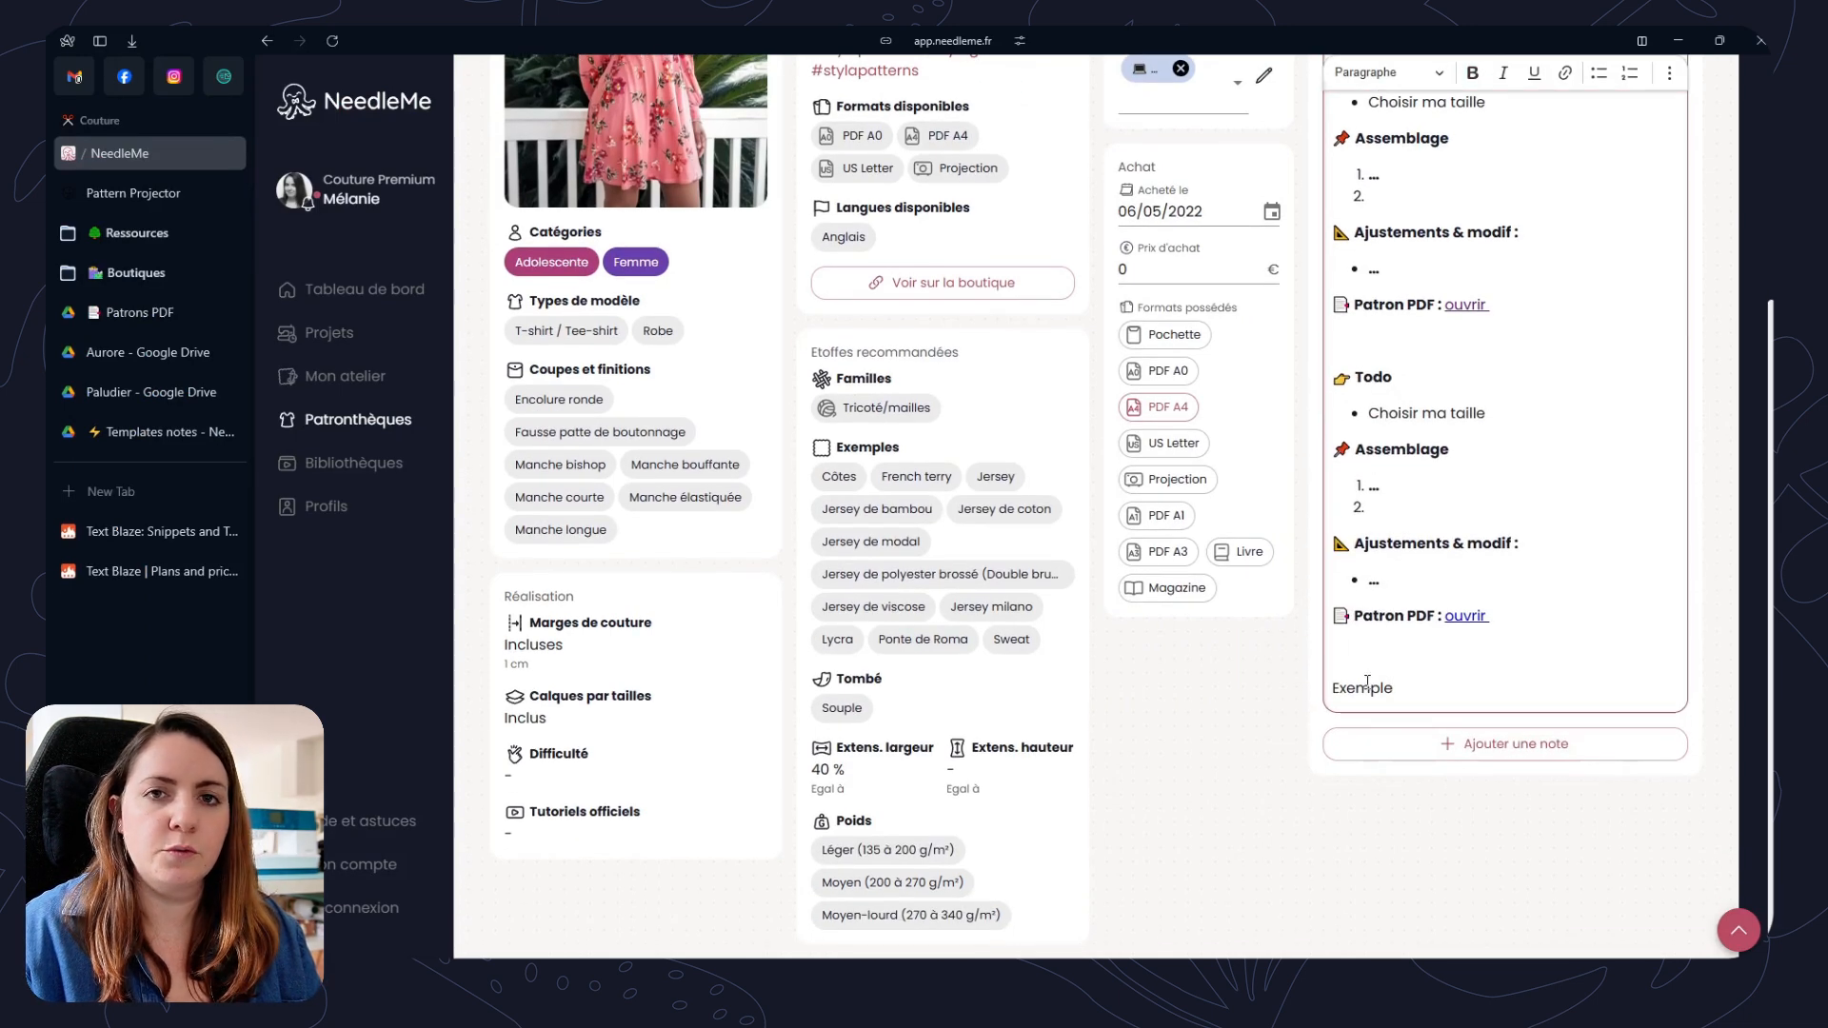
Delete the second template block, including its "Exemple" line and the blank line above it, from Galena's note.
left_click_drag(1393, 688, 1335, 370)
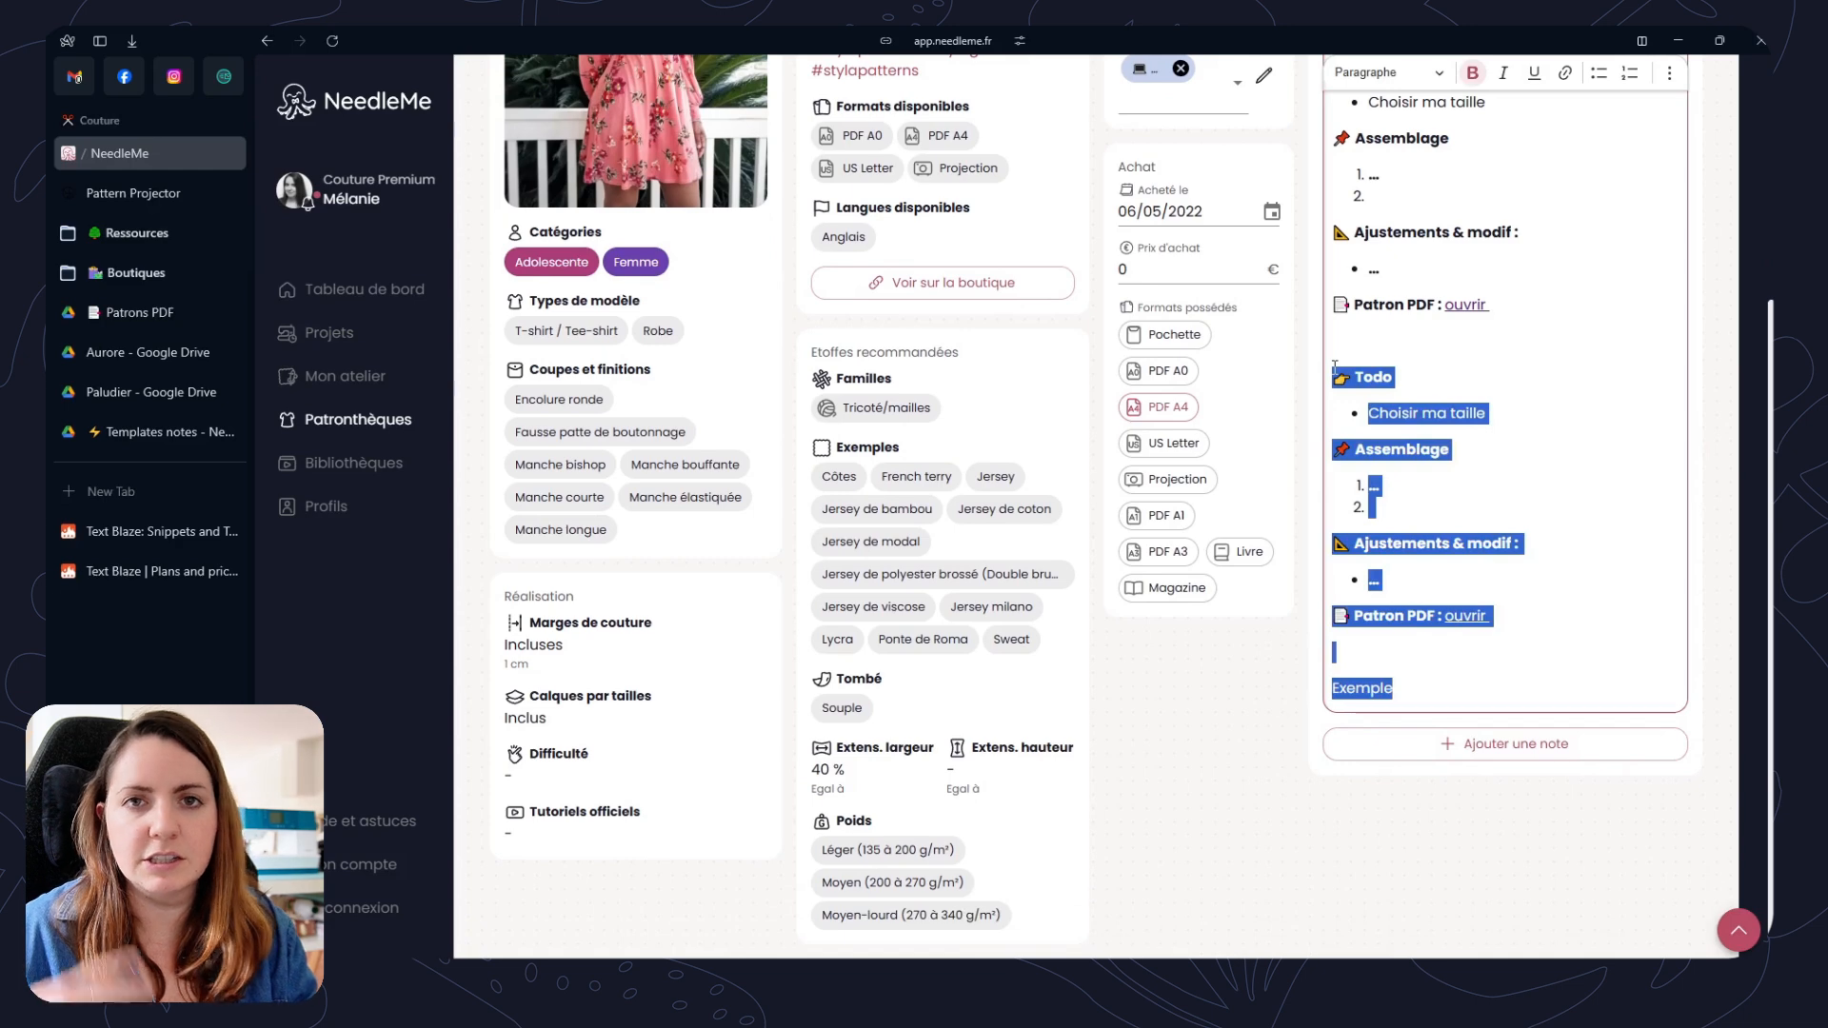
key("BackSpace")
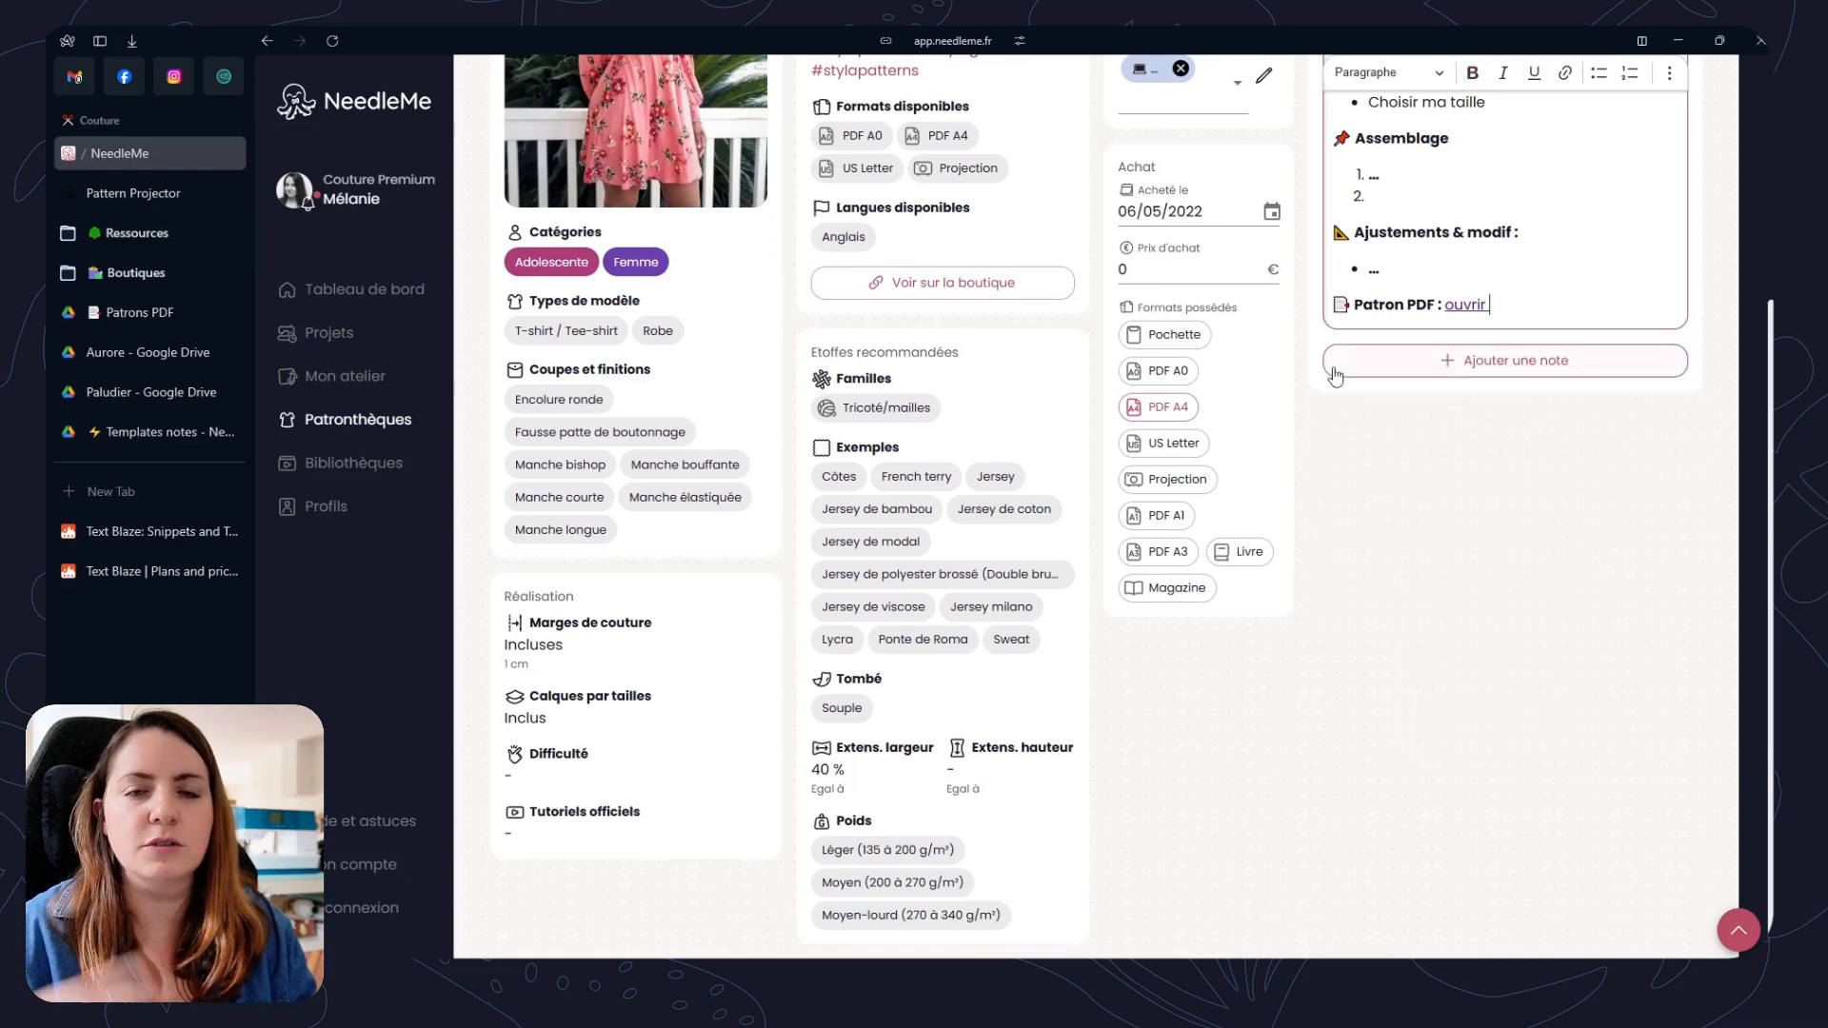
key("BackSpace")
scroll(1337, 374, "up", 3)
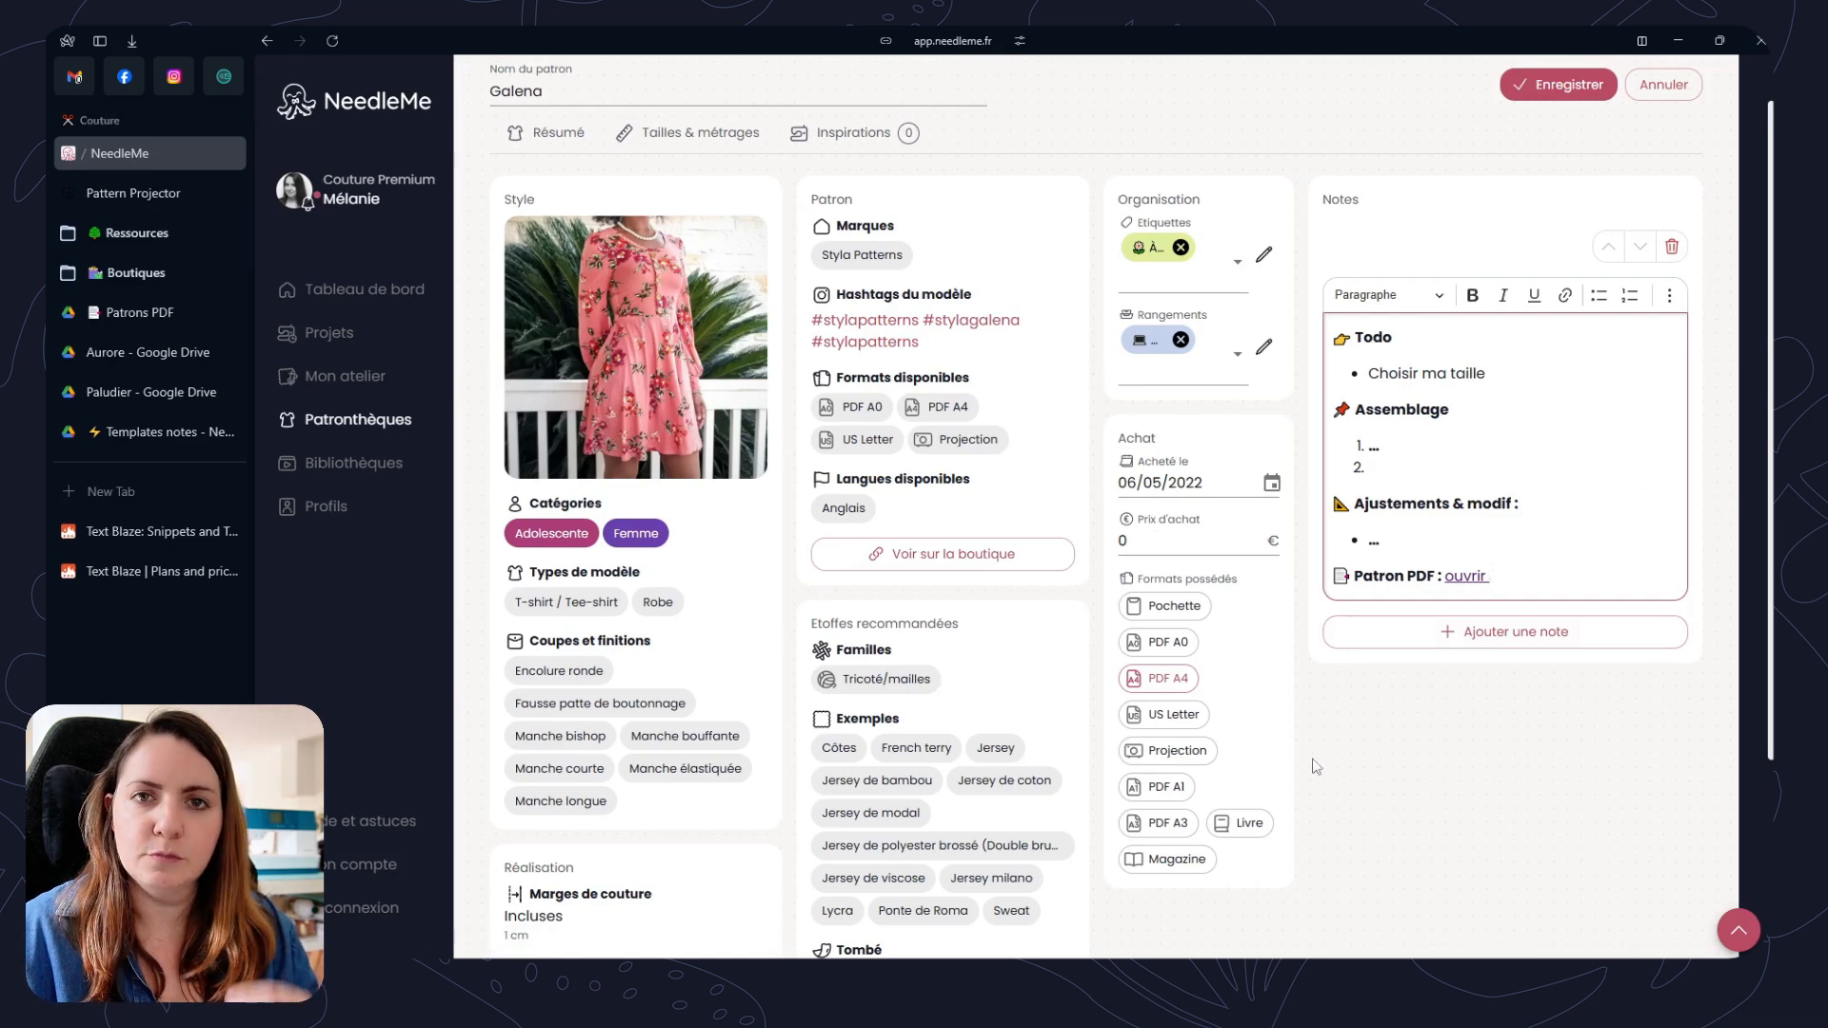
scroll(1437, 429, "down", 2)
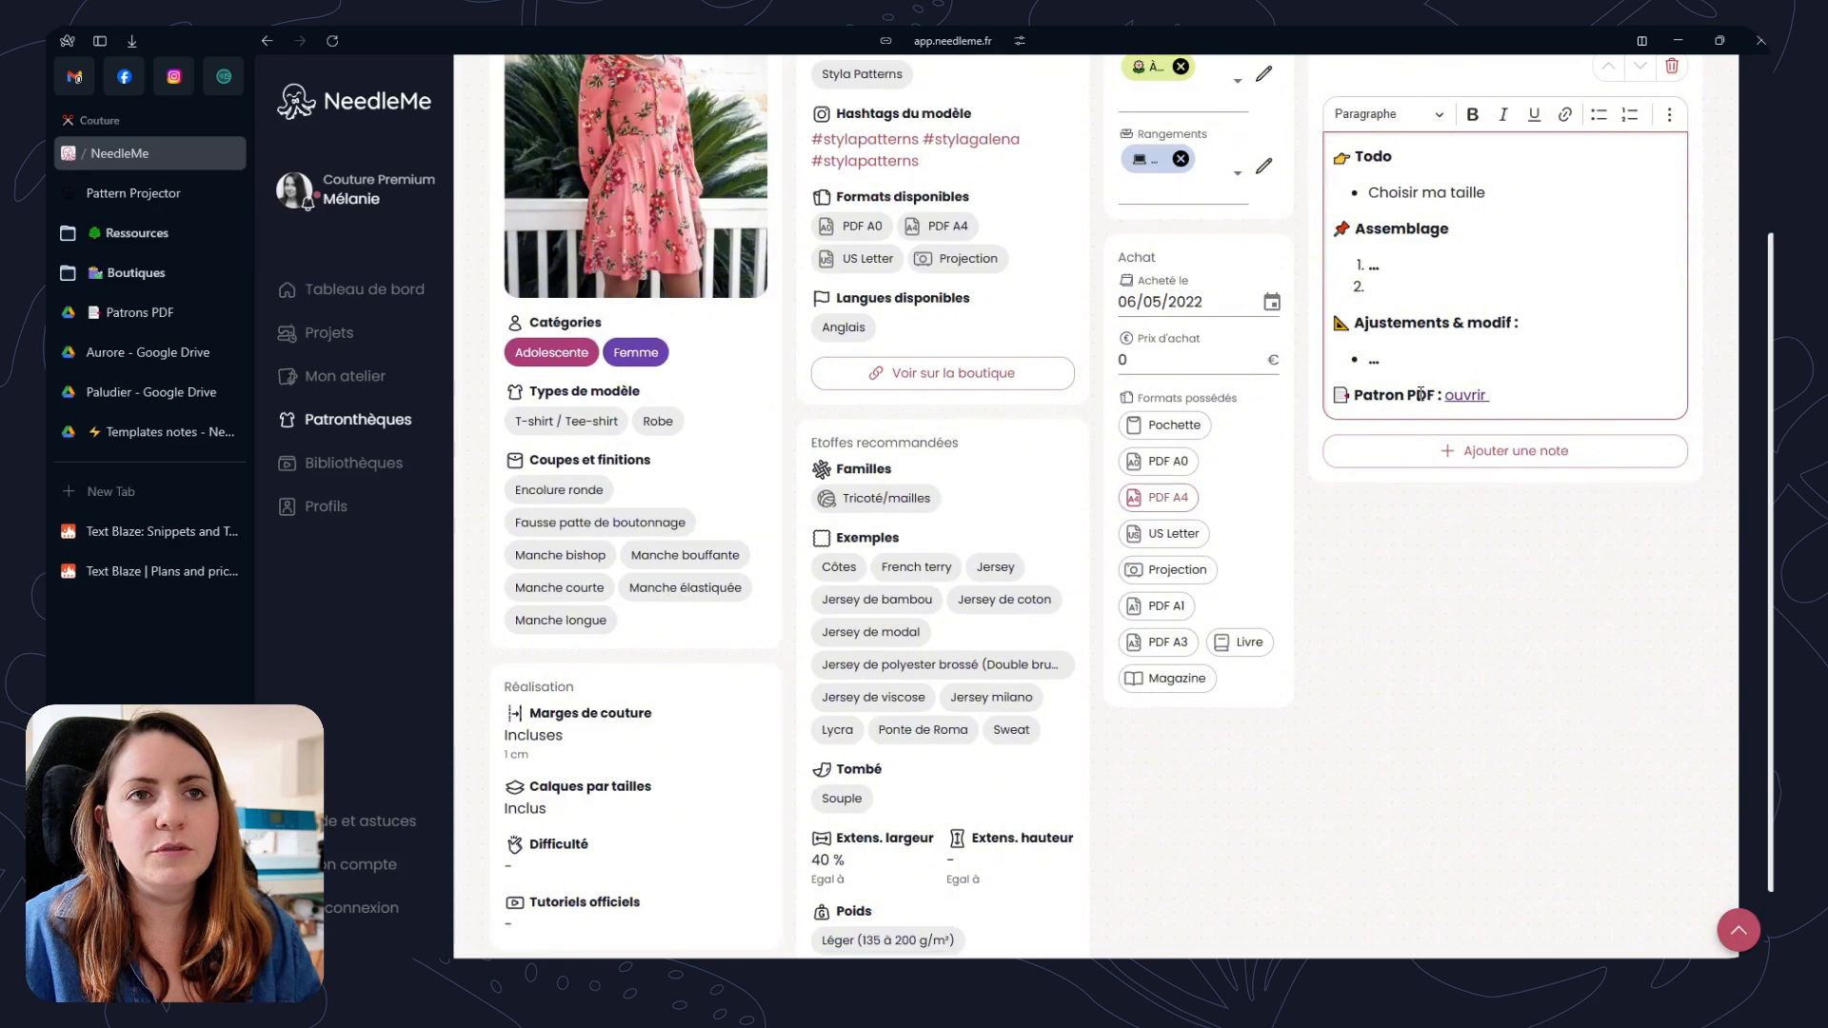
scroll(1444, 383, "up", 2)
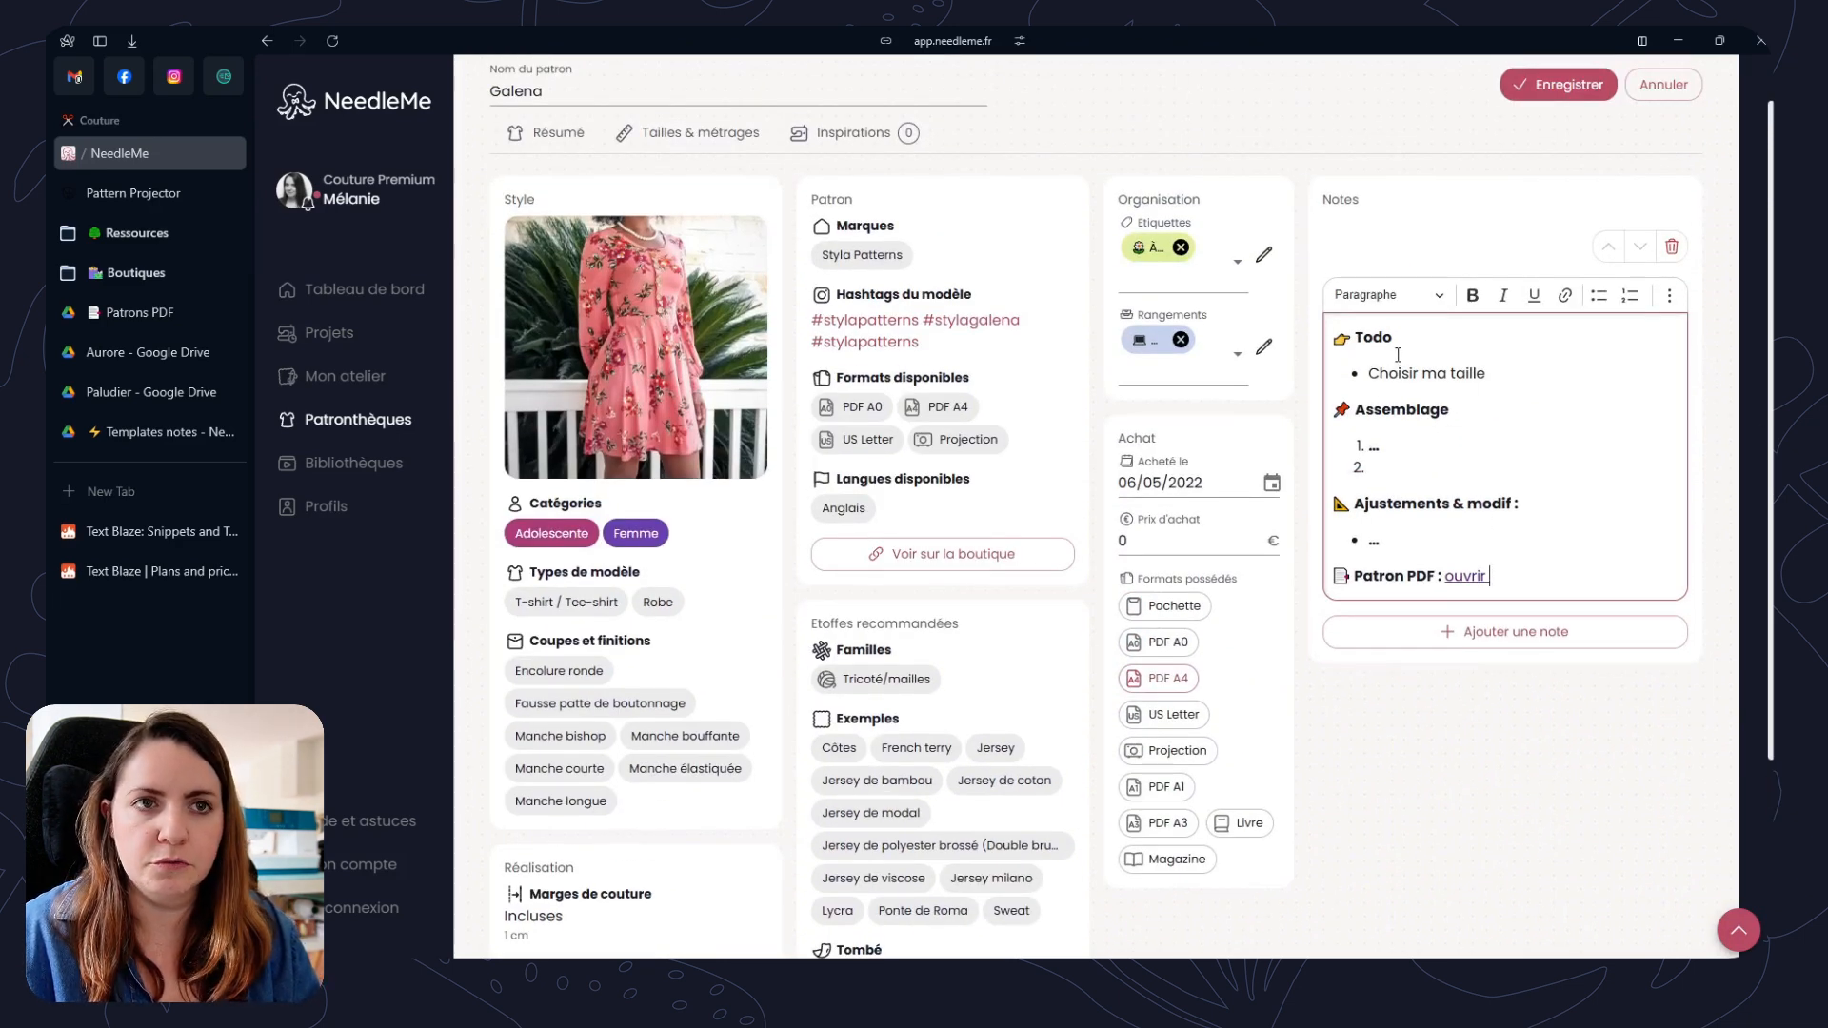
double_click(1364, 335)
left_click_drag(1333, 339, 1354, 344)
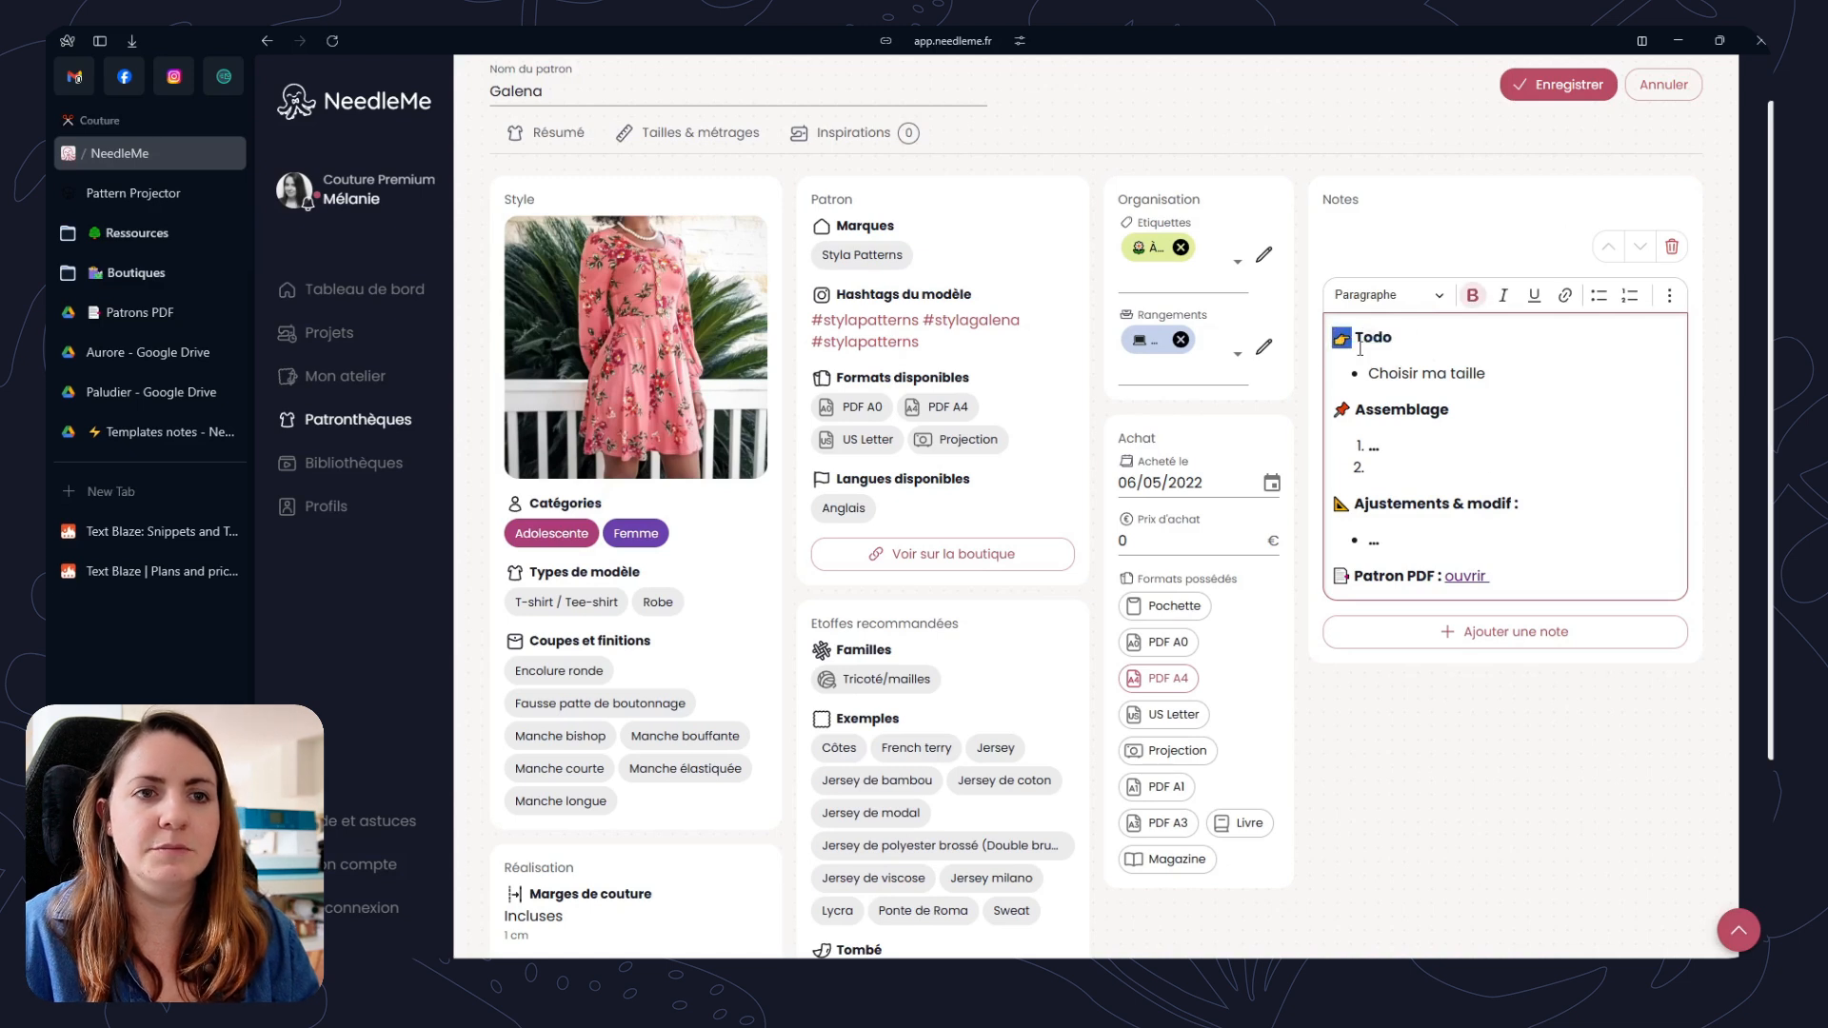
Add the bold heading "Exemple modele" below the Patron PDF line of Galena's note, leaving a blank line between them.
left_click(1495, 575)
key("Return")
key("Return")
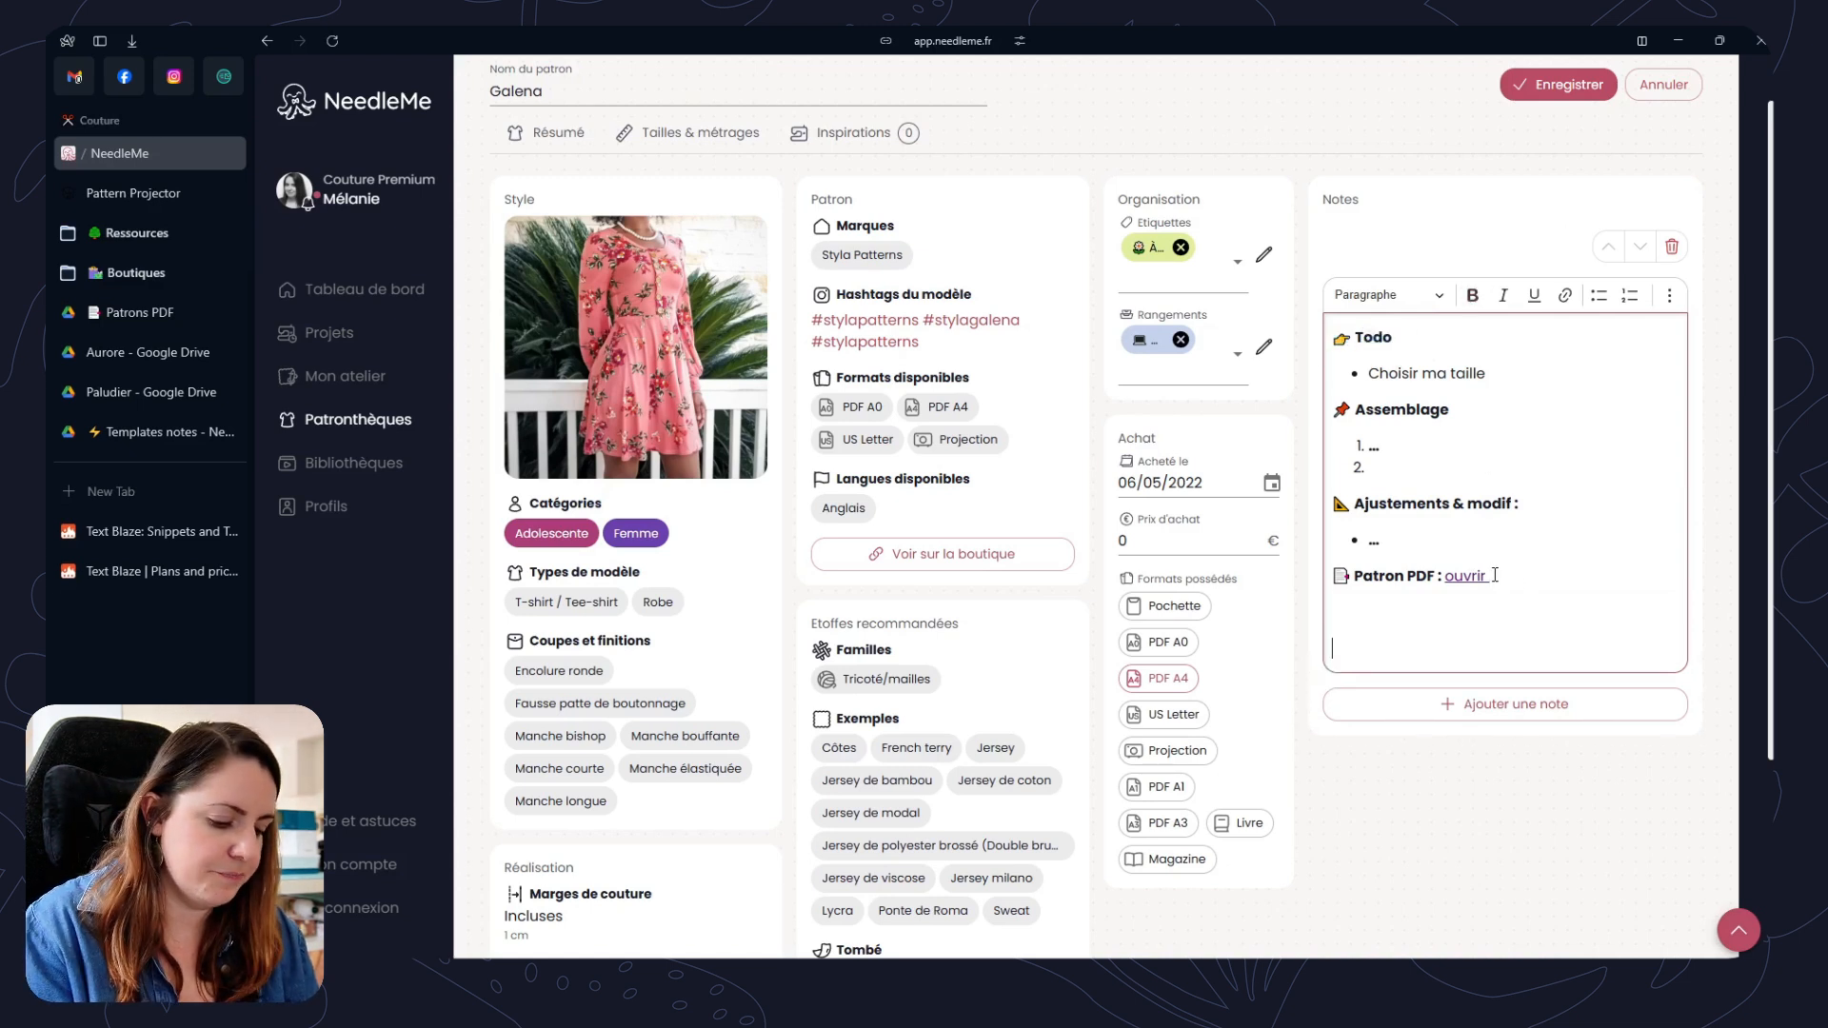
type("Exeùp")
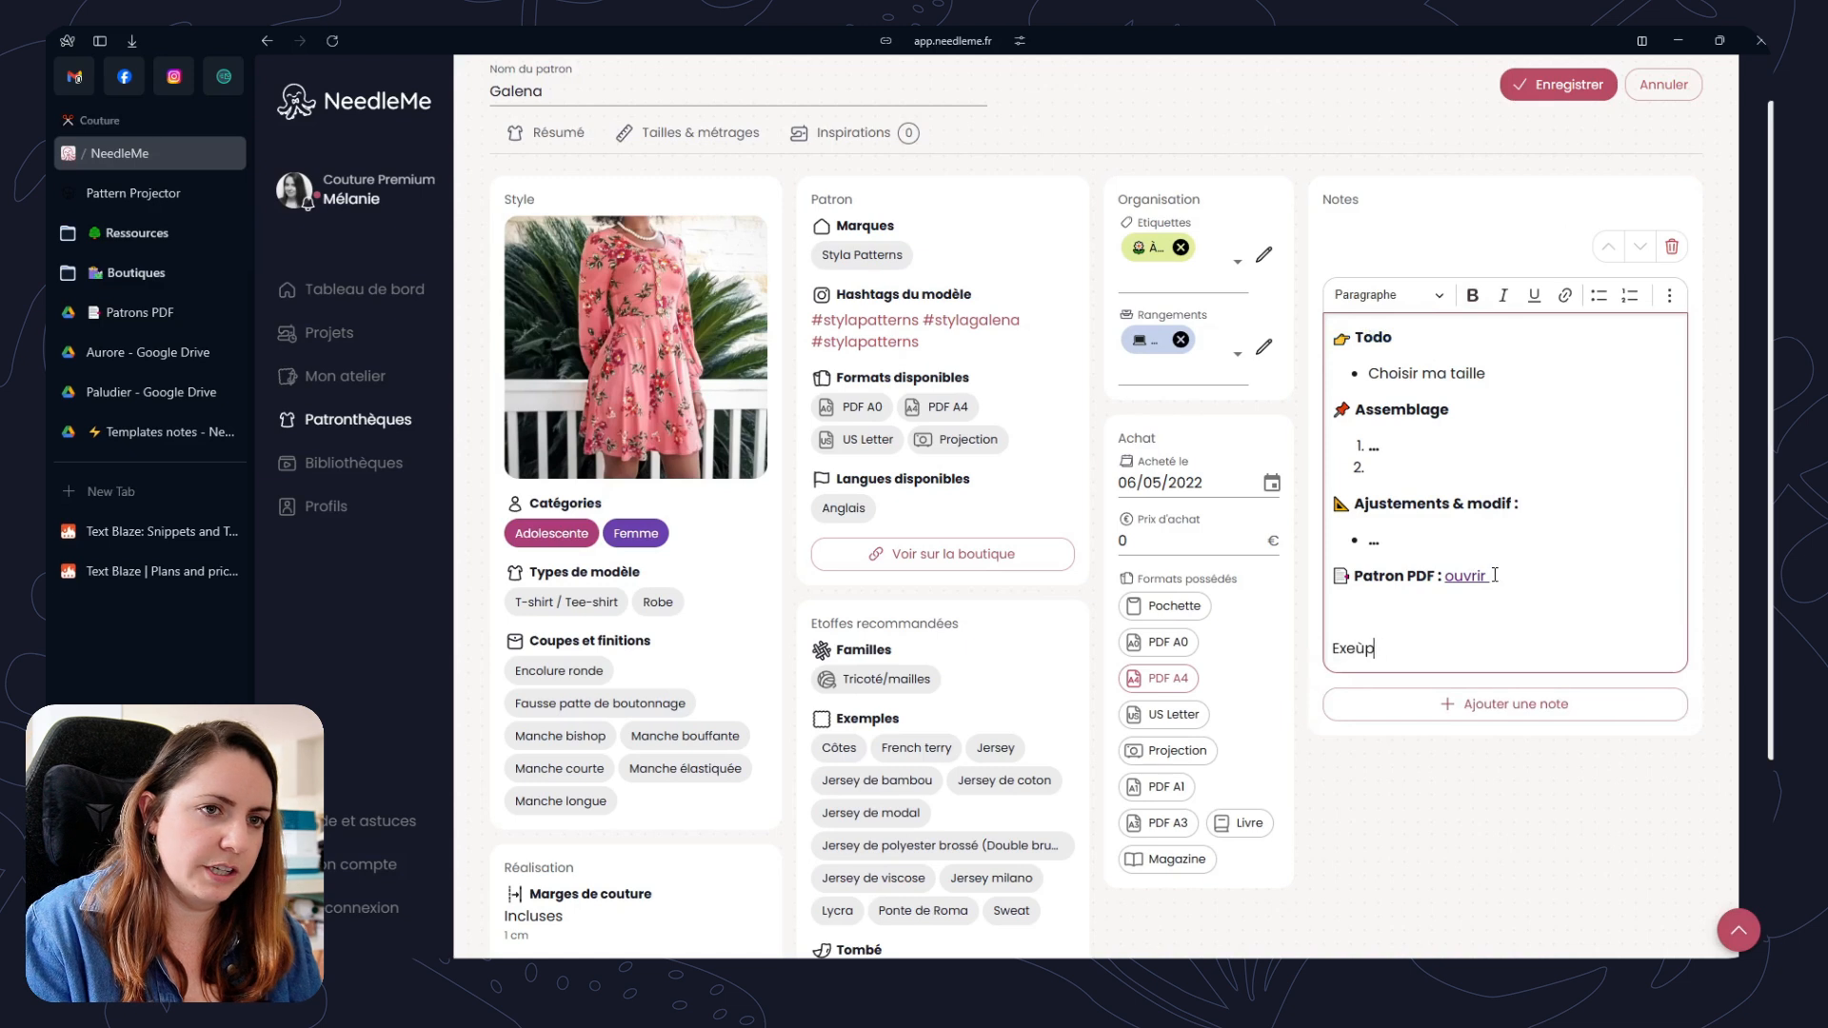
type("mple modèle")
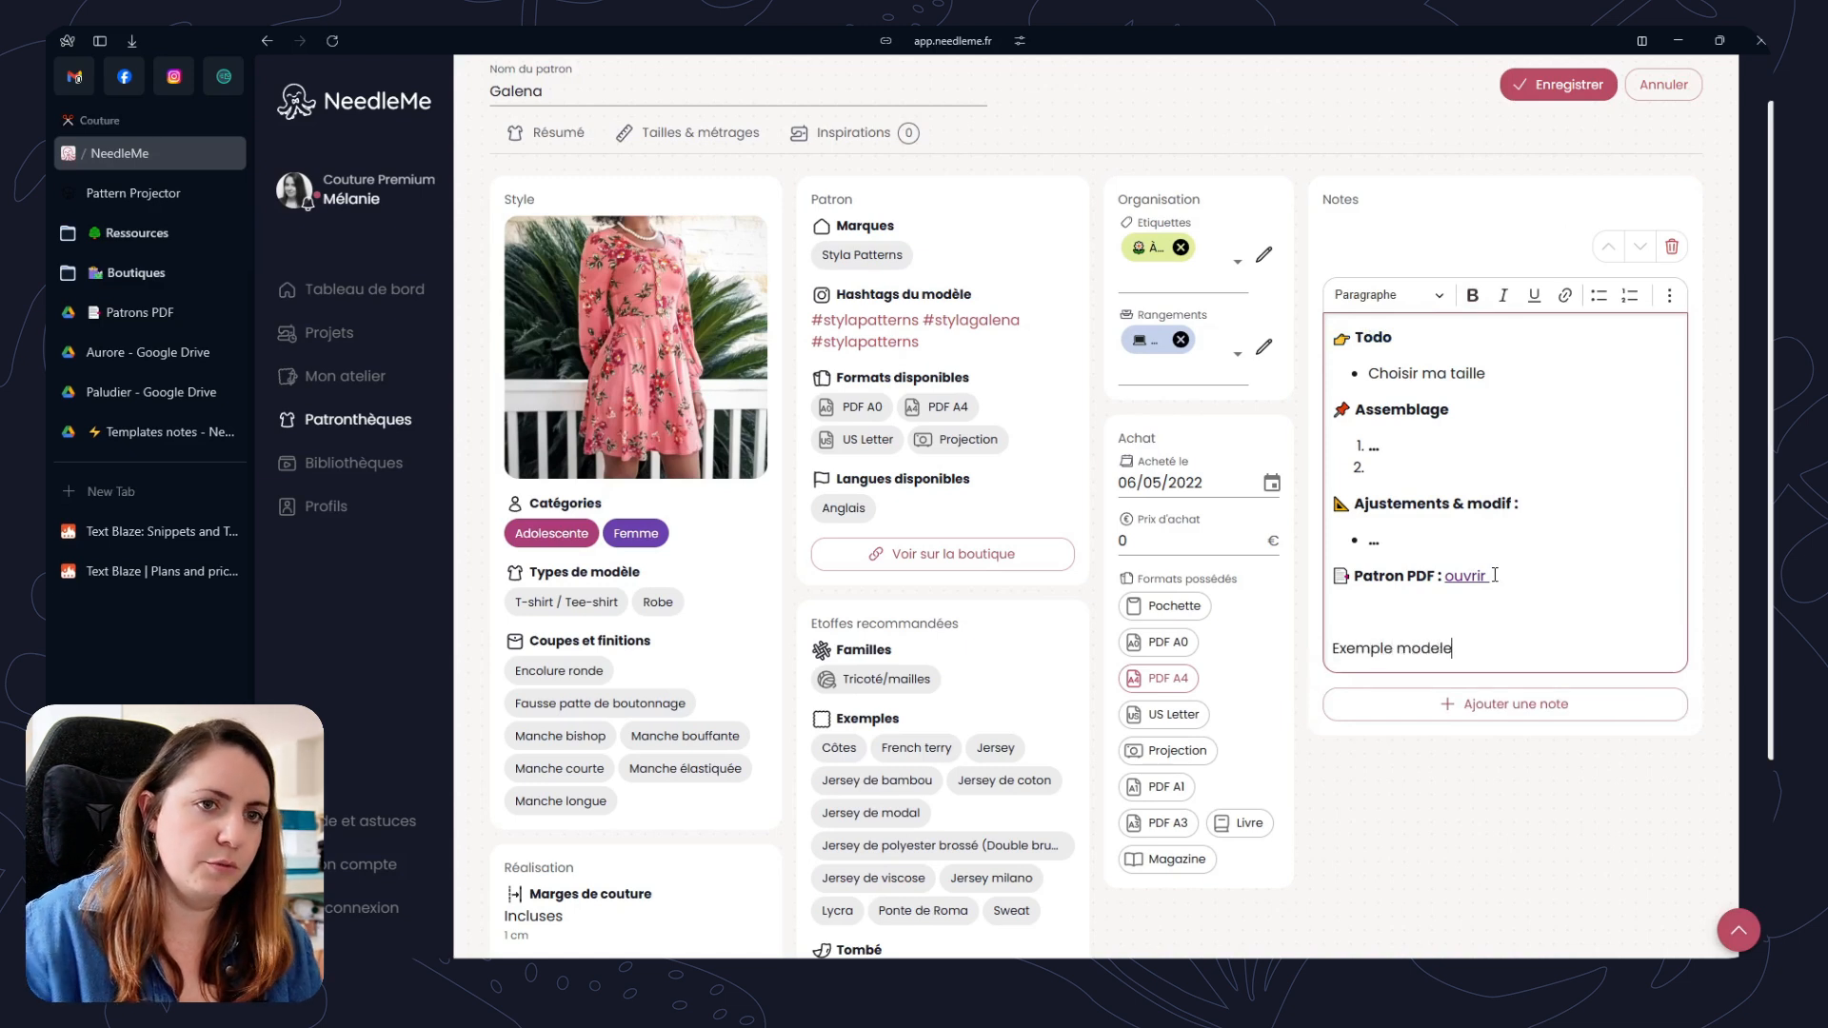
key("ctrl+shift+Left")
key("ctrl+shift+Left")
key("ctrl+b")
key("End")
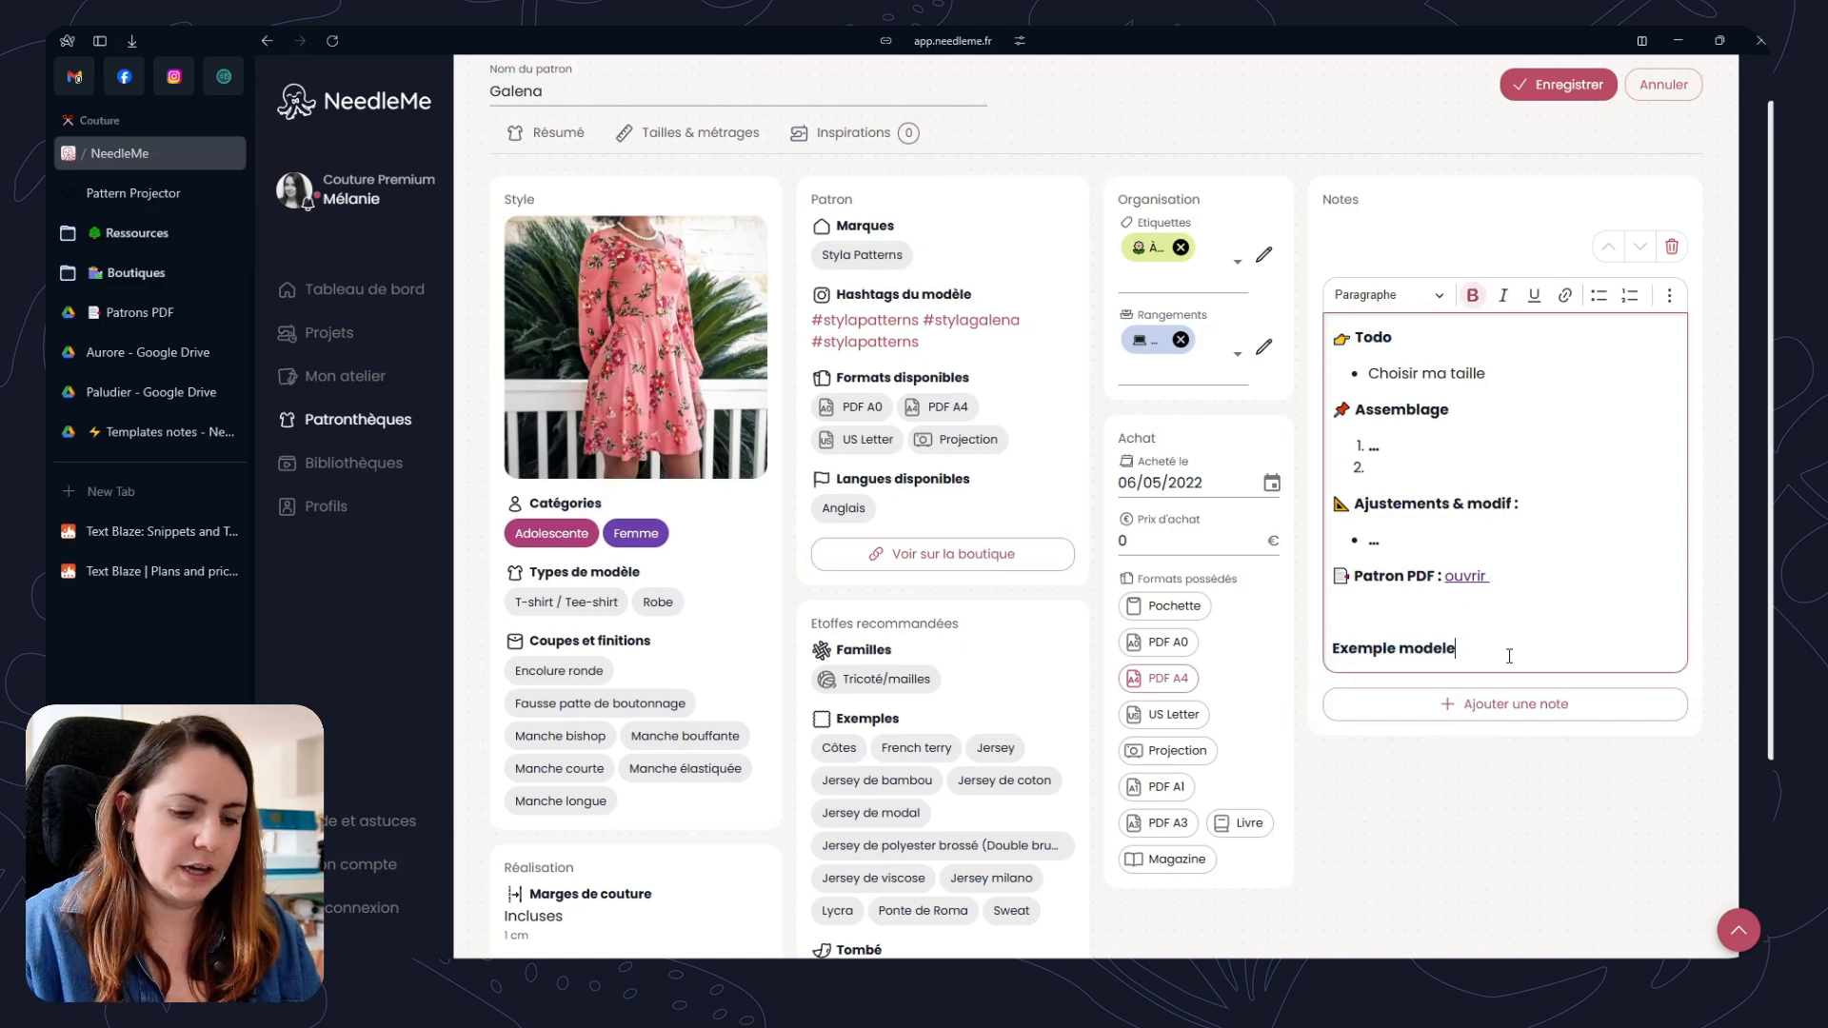
Add the lines "- exemple 1" and "exmpel" under the Exemple modele heading.
key("Return")
type("-")
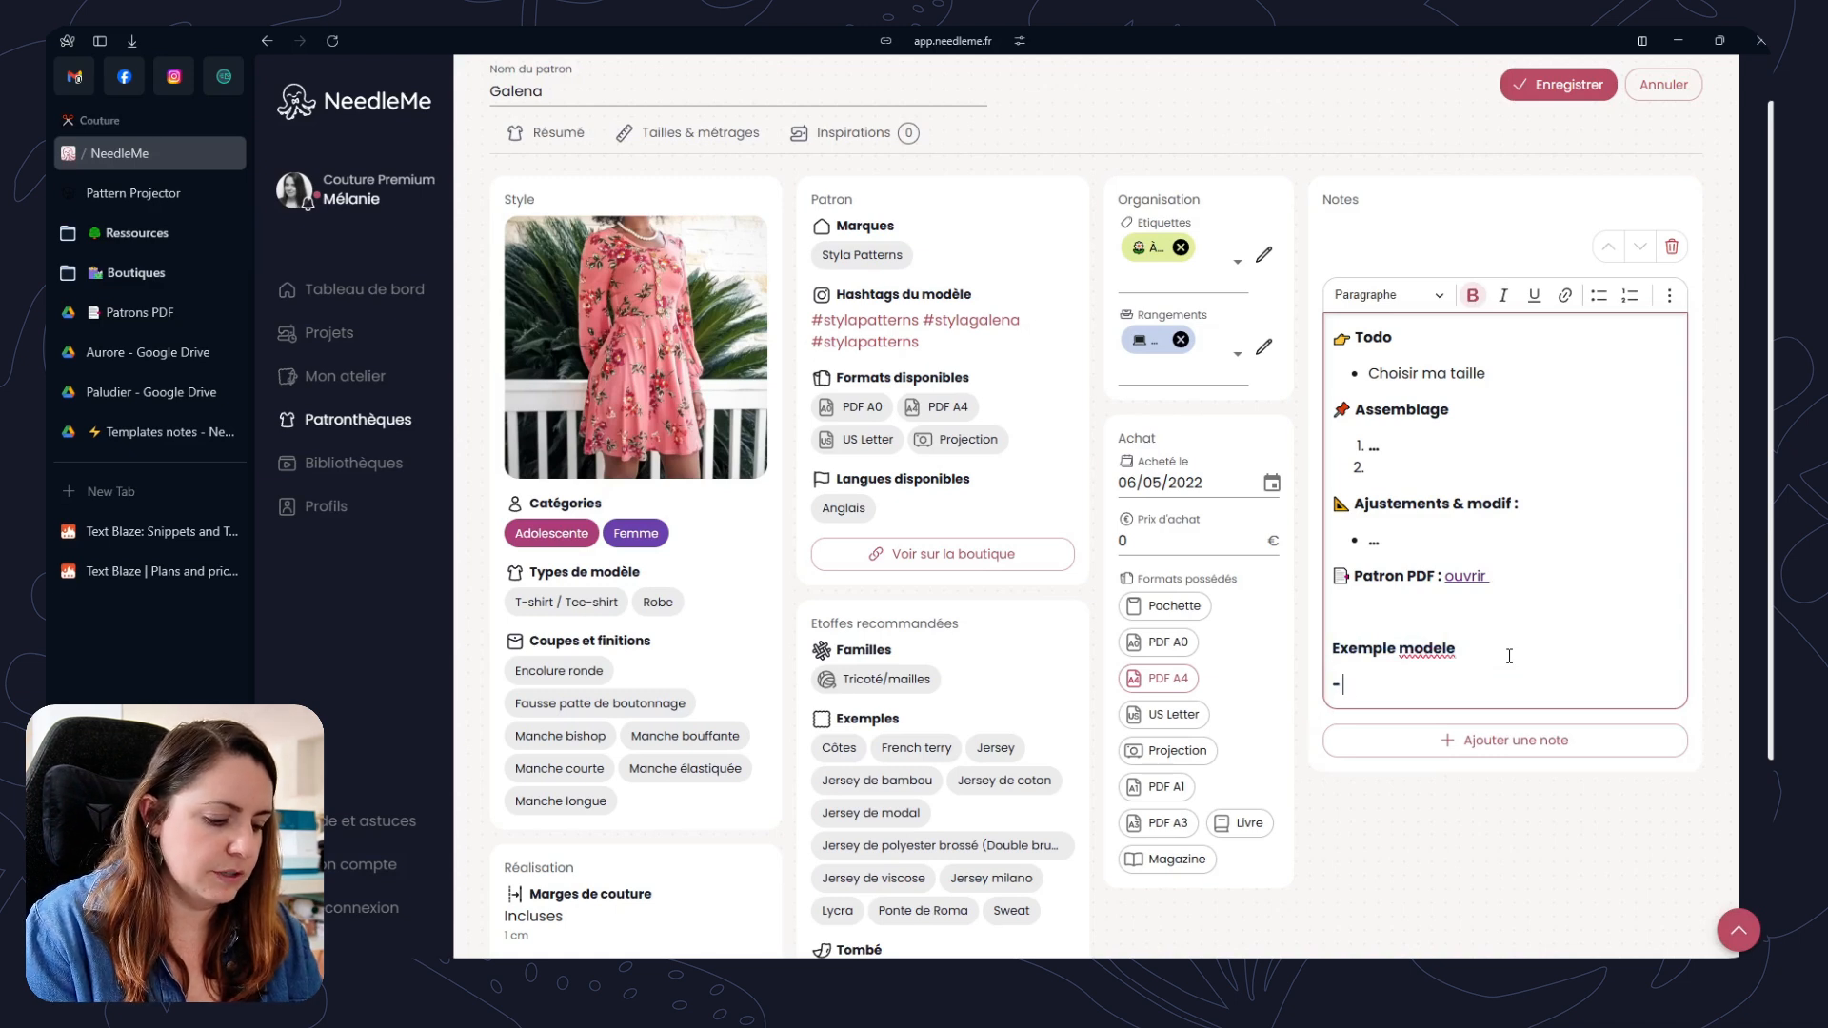
type(" exemple 1")
key("Return")
type("exmpel")
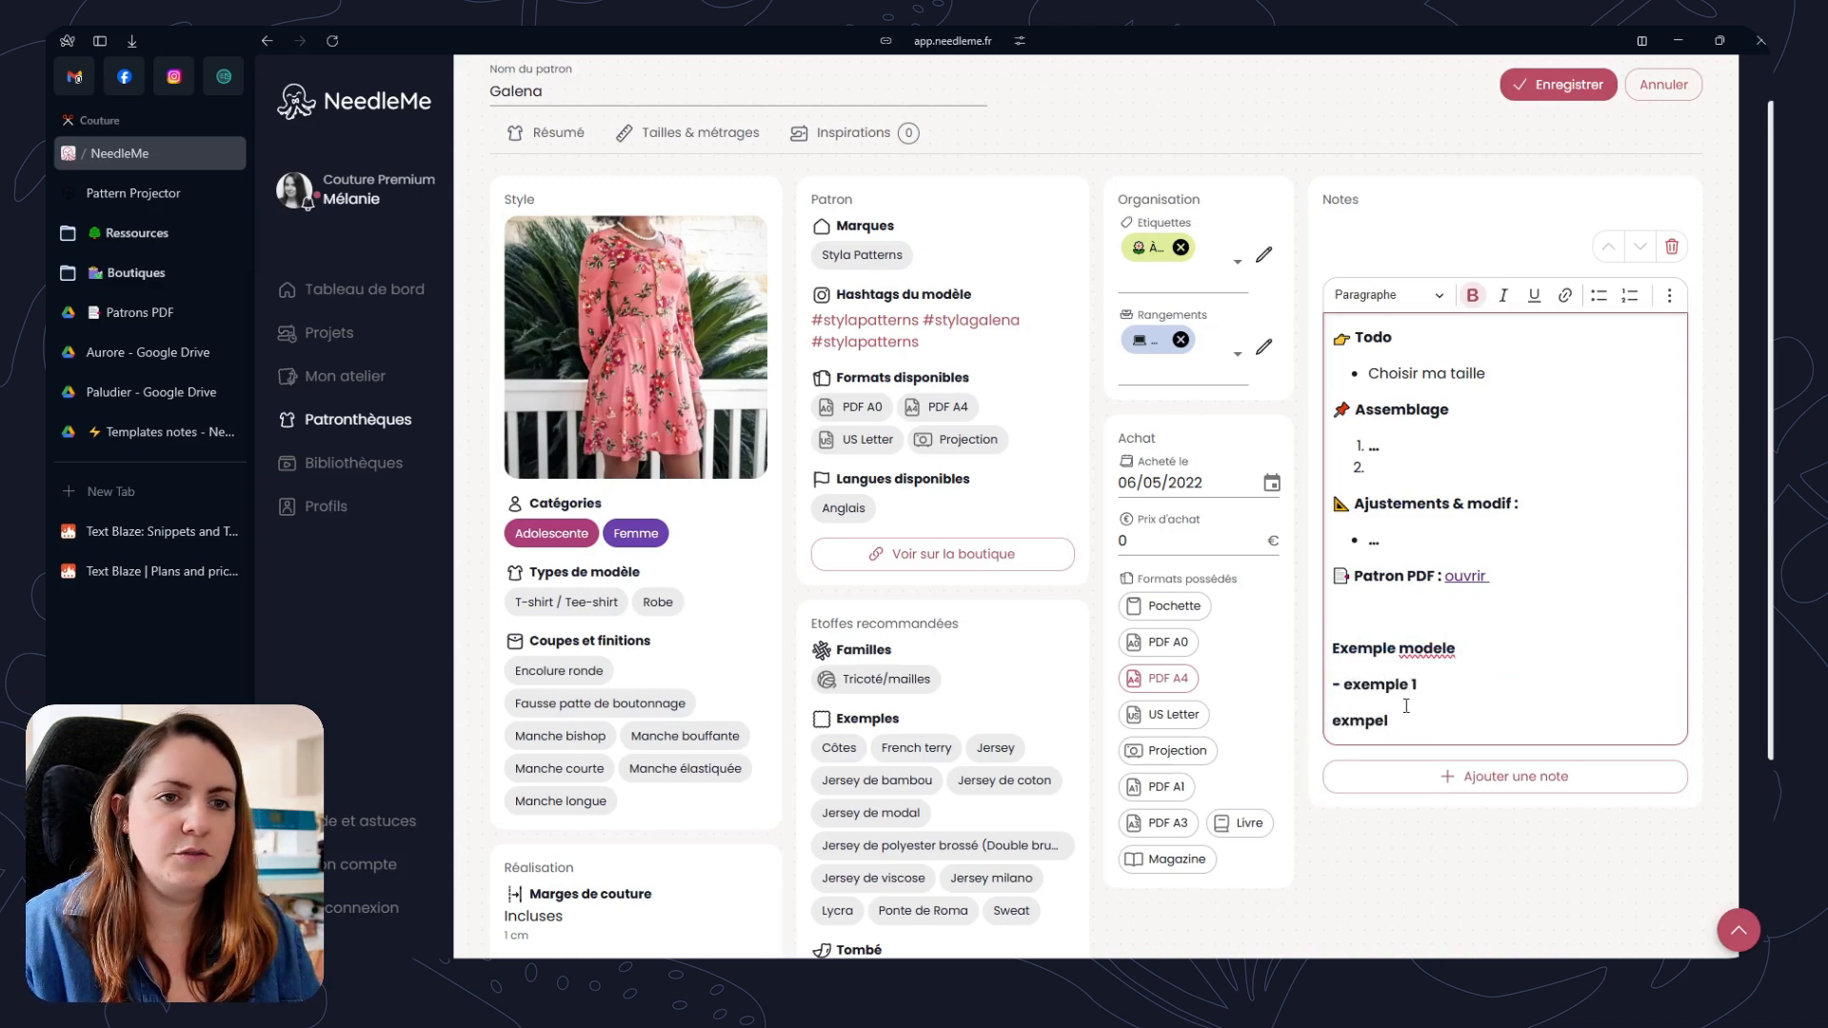
Copy the three sample lines into a new snippet in Text Blaze Desktop's NeedleMe folder, and widen the window.
left_click(1330, 650, "shift")
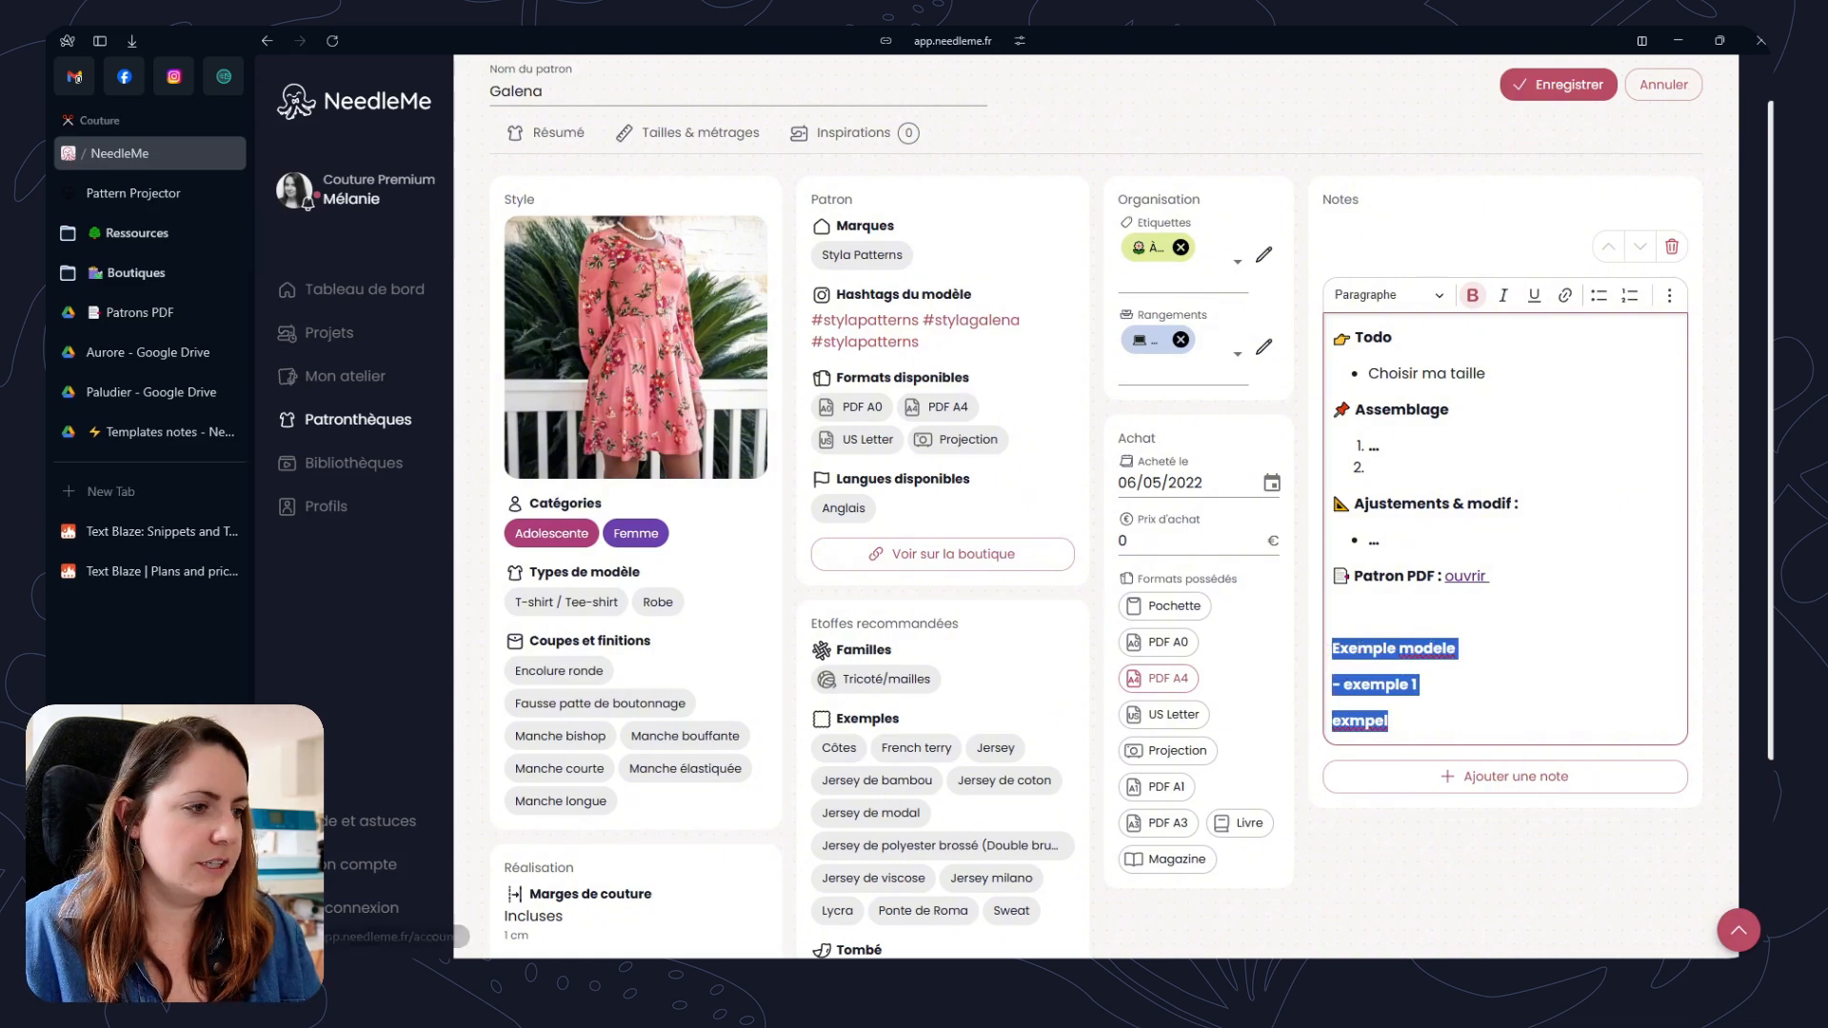
key("alt+Tab")
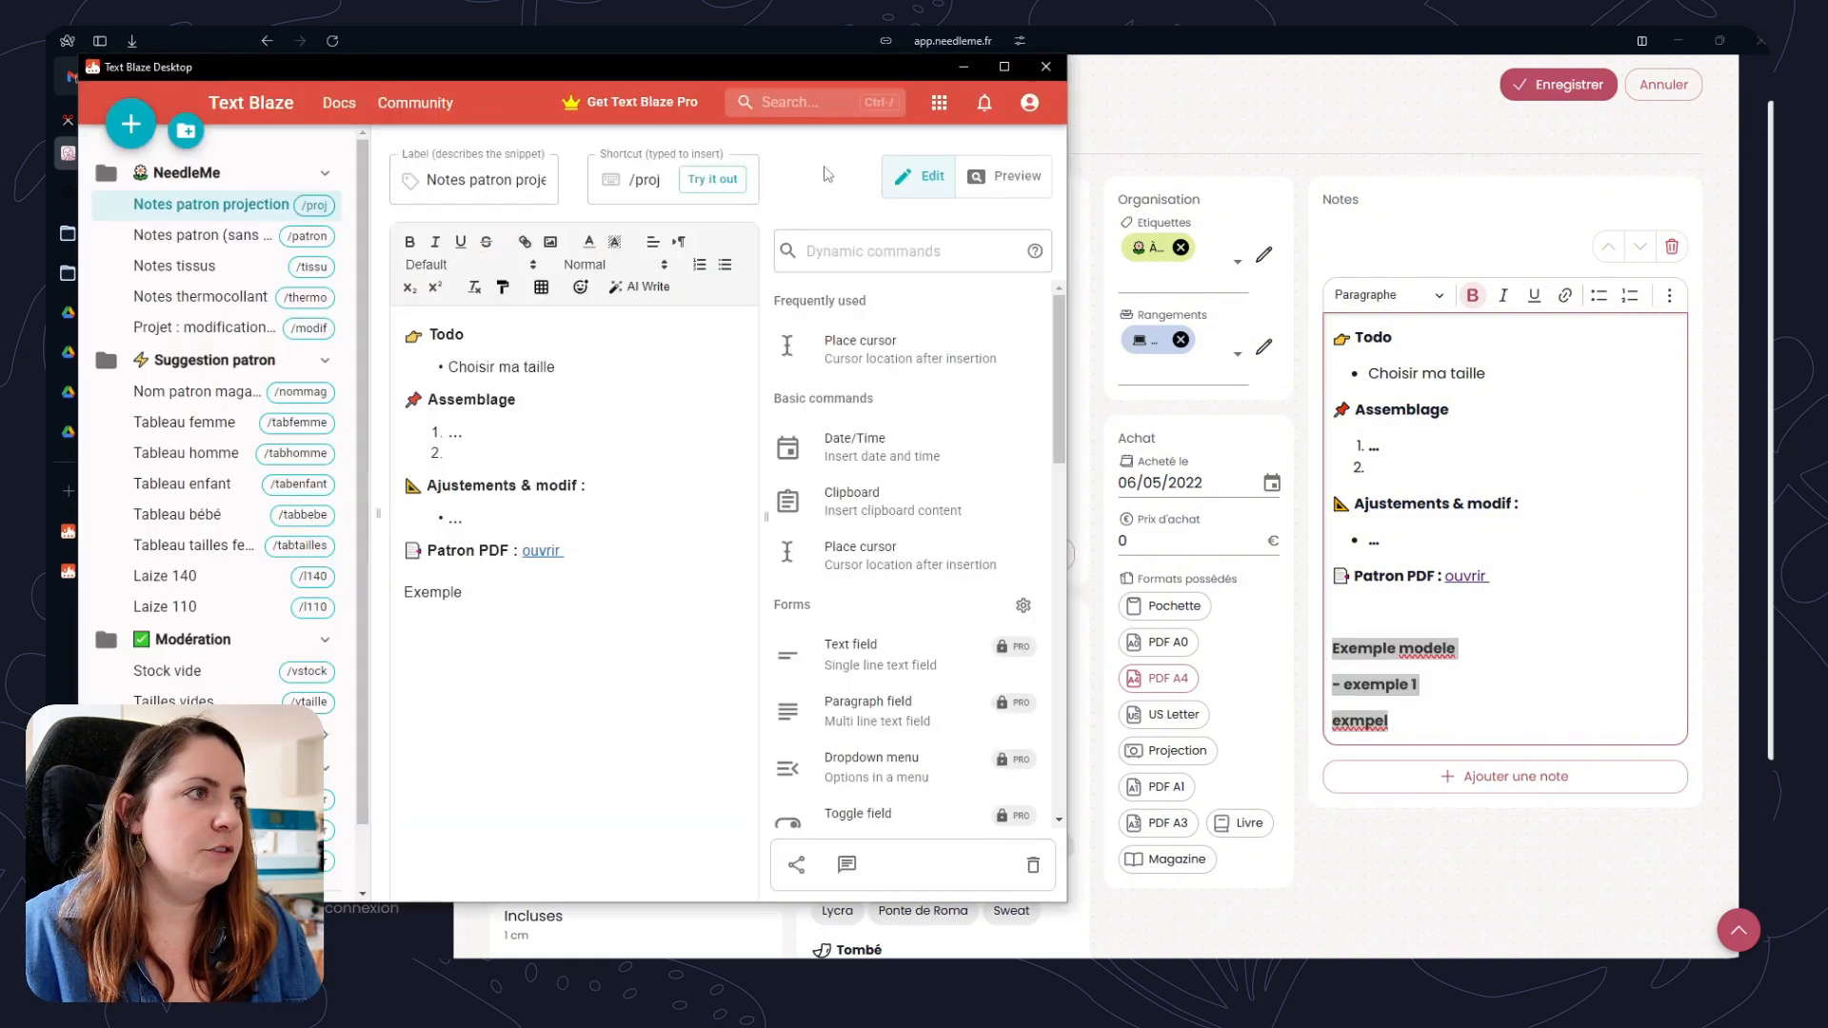
left_click(118, 128)
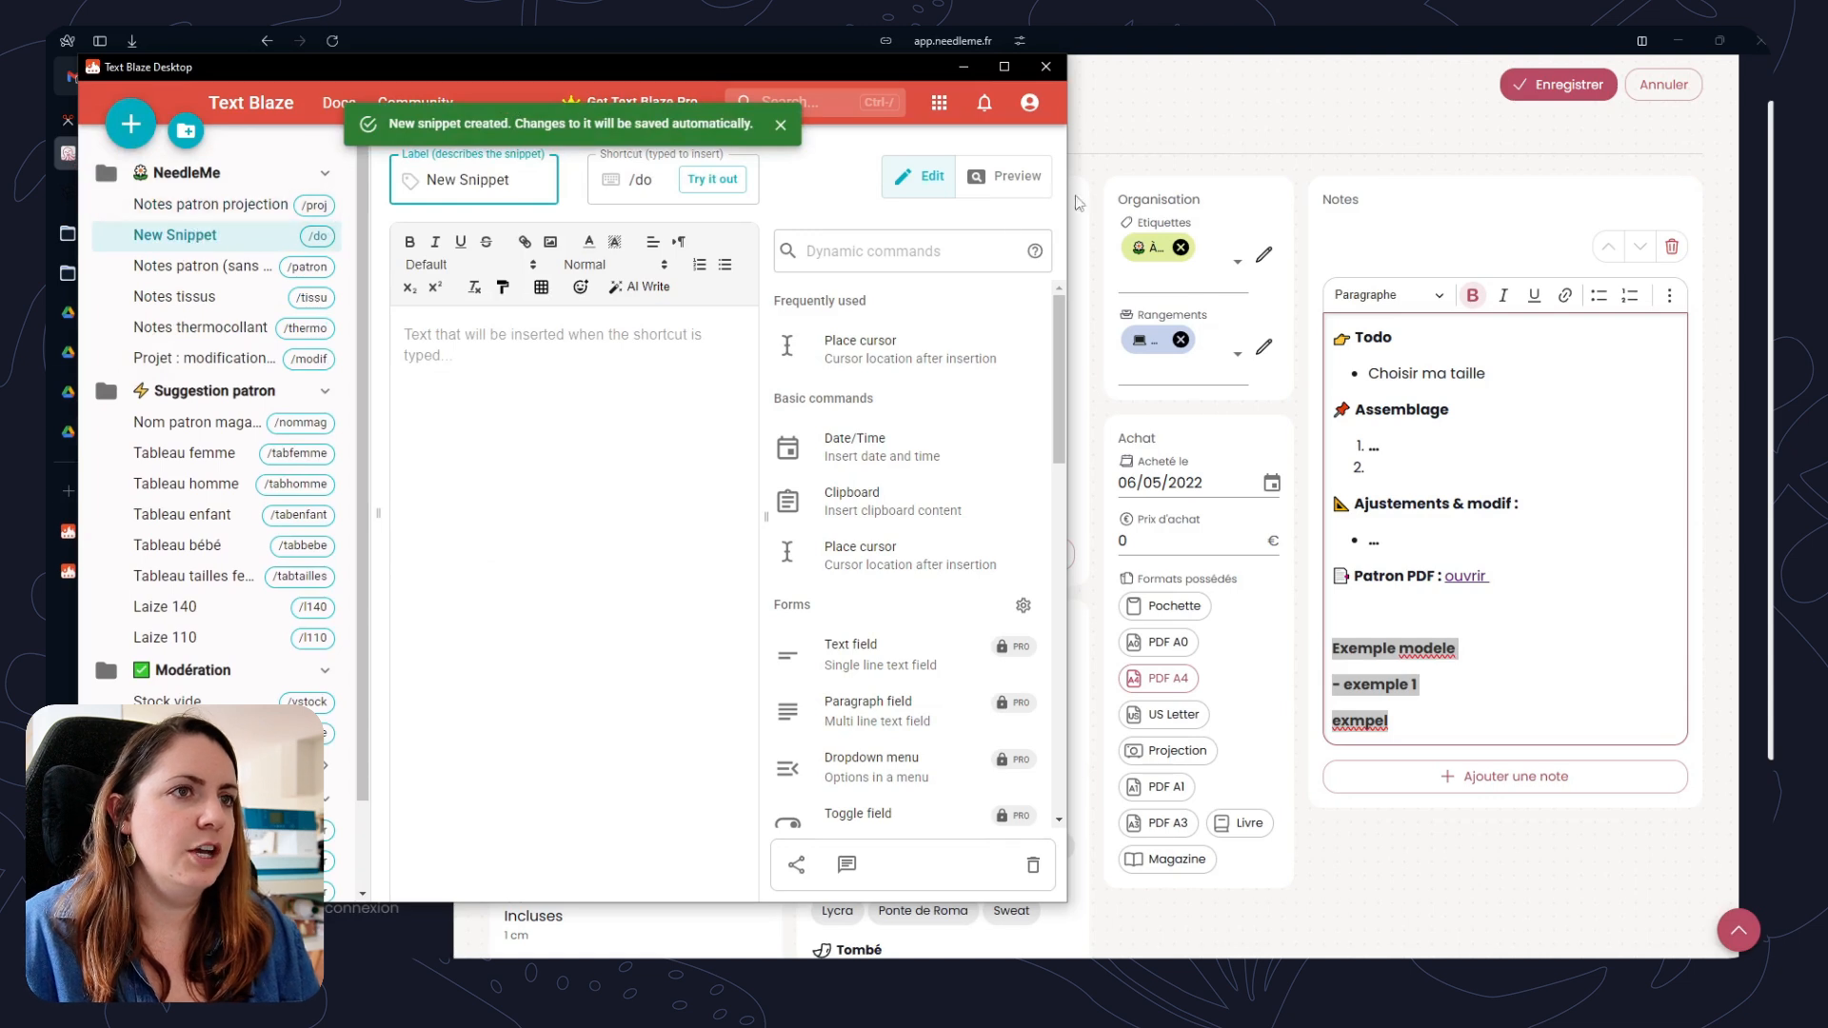
left_click_drag(1068, 181, 1471, 178)
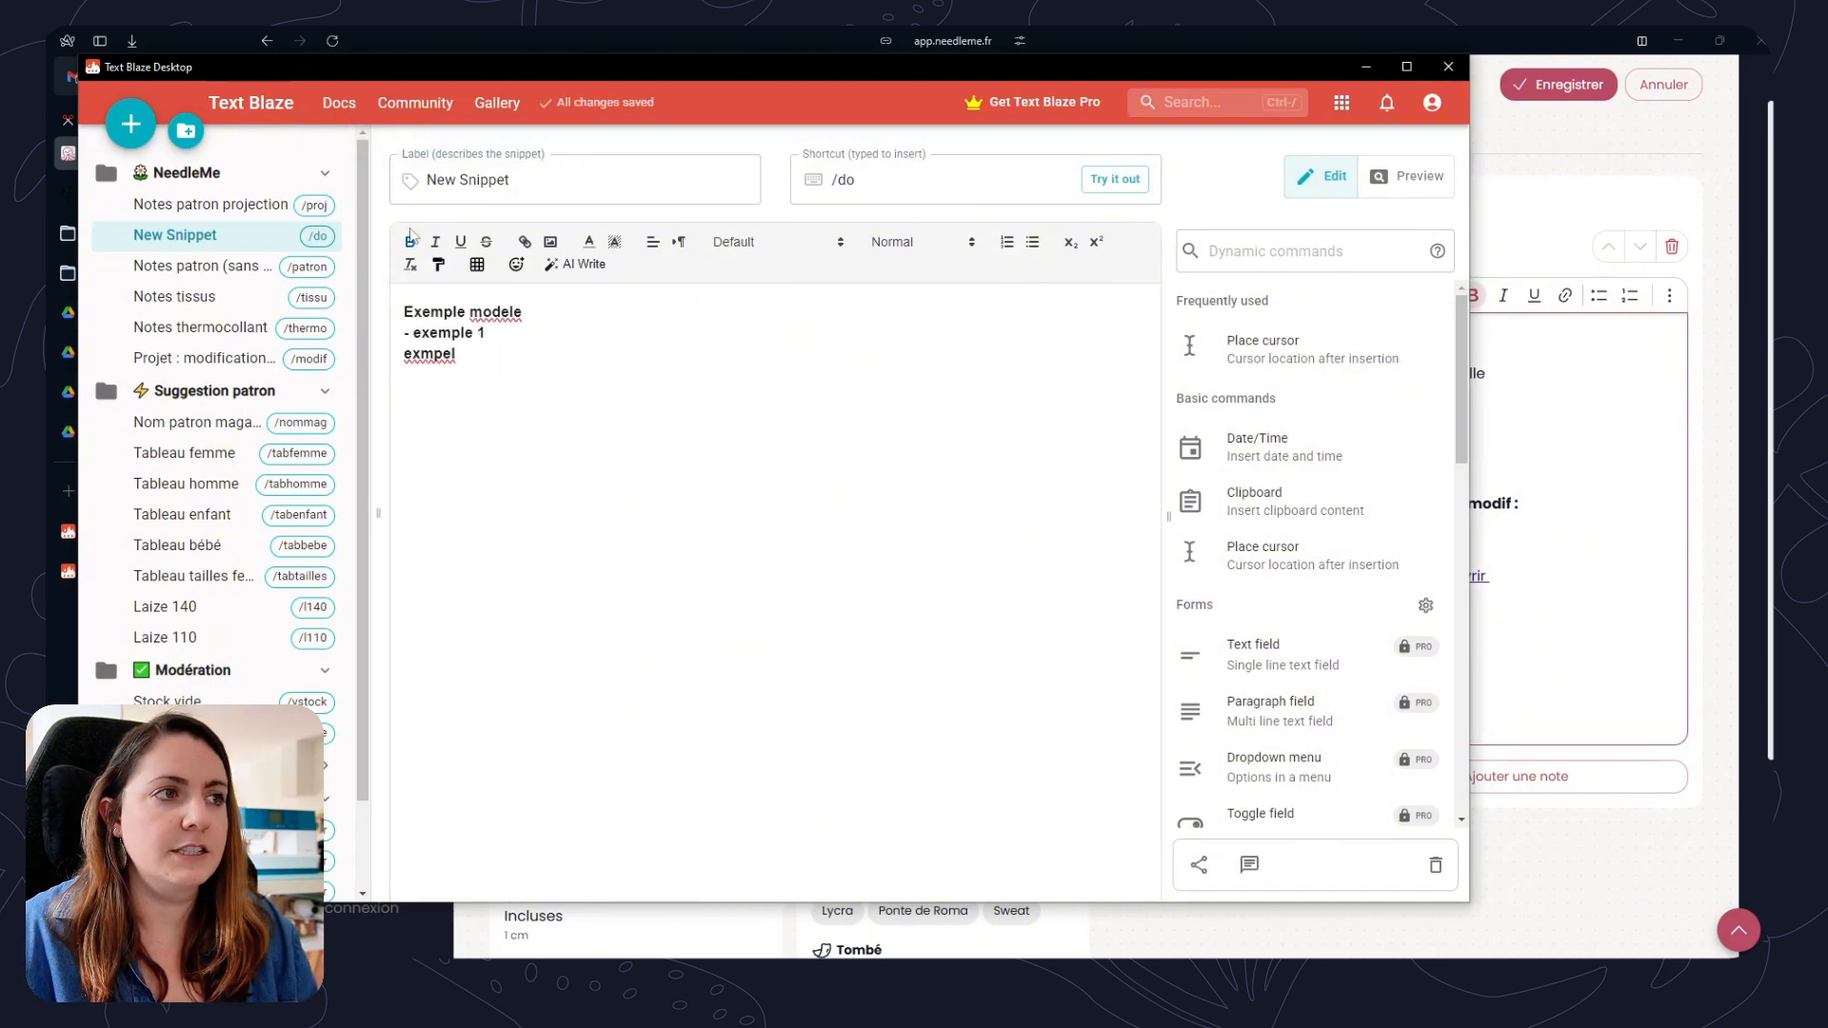
Clear the bold formatting from the two lower lines of the new snippet and underline the "Exemple modele" heading.
left_click_drag(457, 354, 404, 331)
left_click(410, 264)
left_click(464, 394)
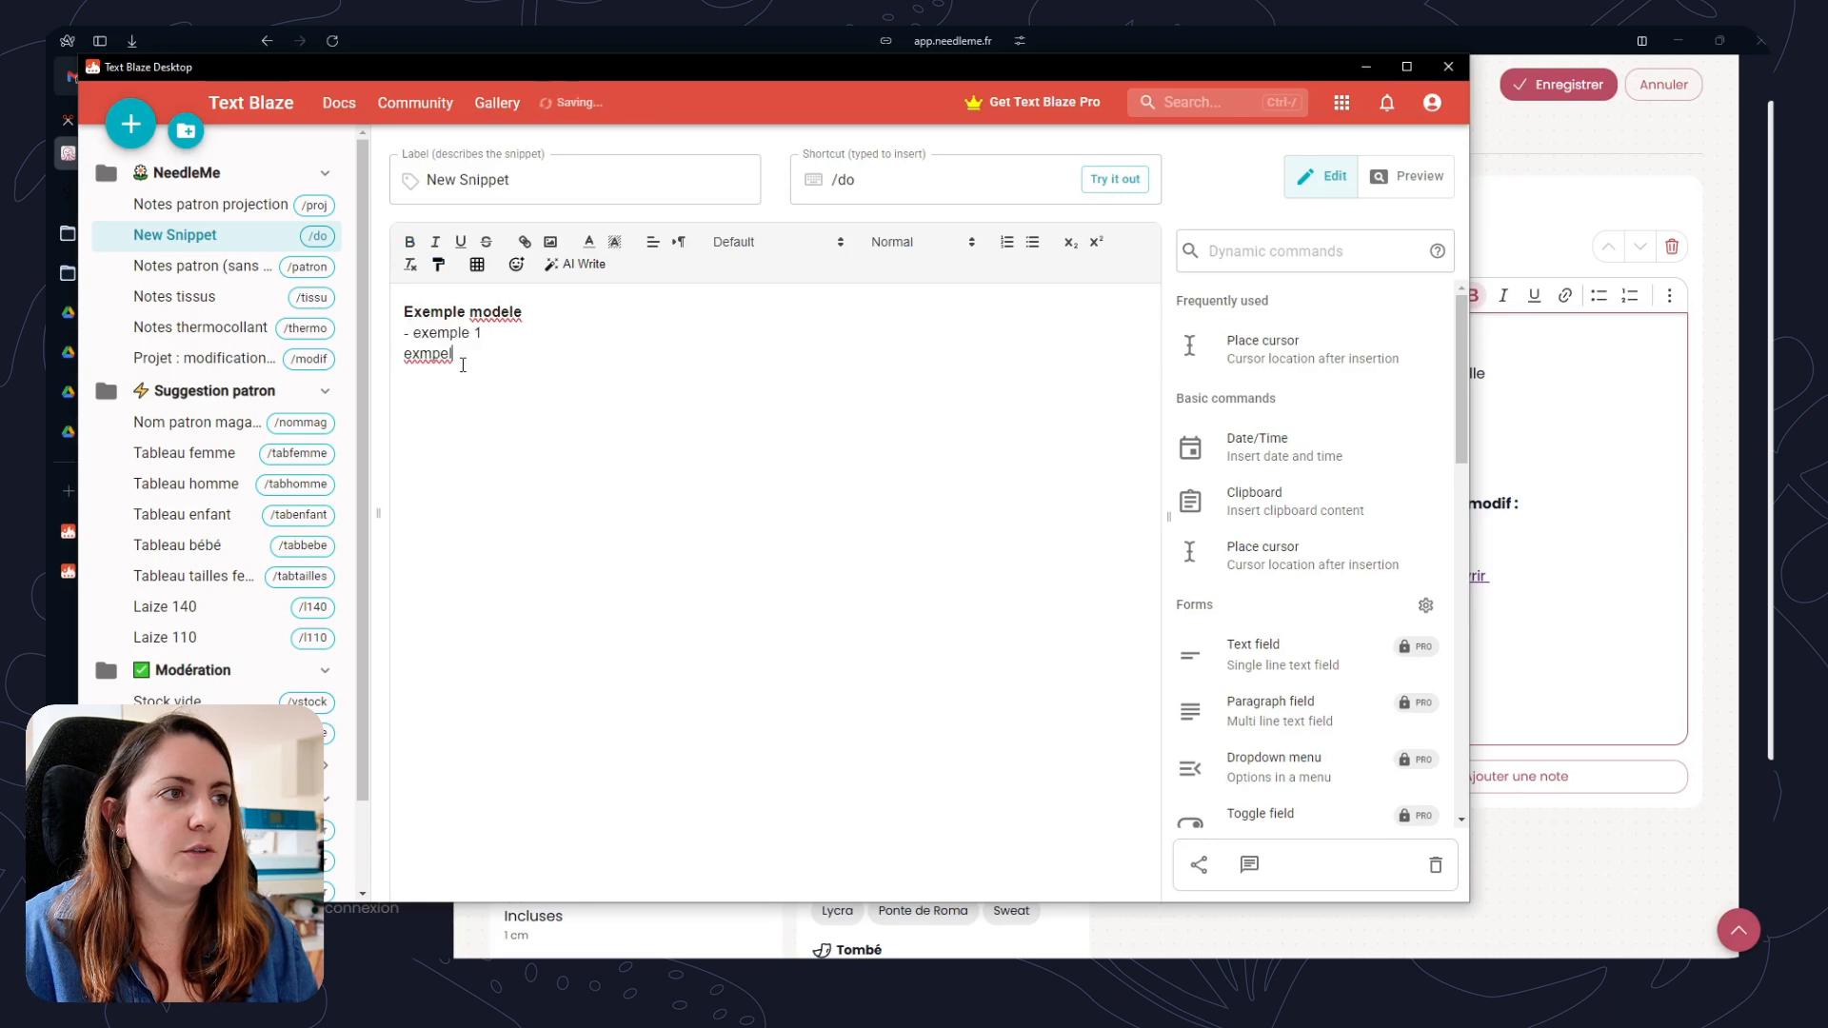
left_click_drag(525, 313, 378, 305)
left_click(458, 245)
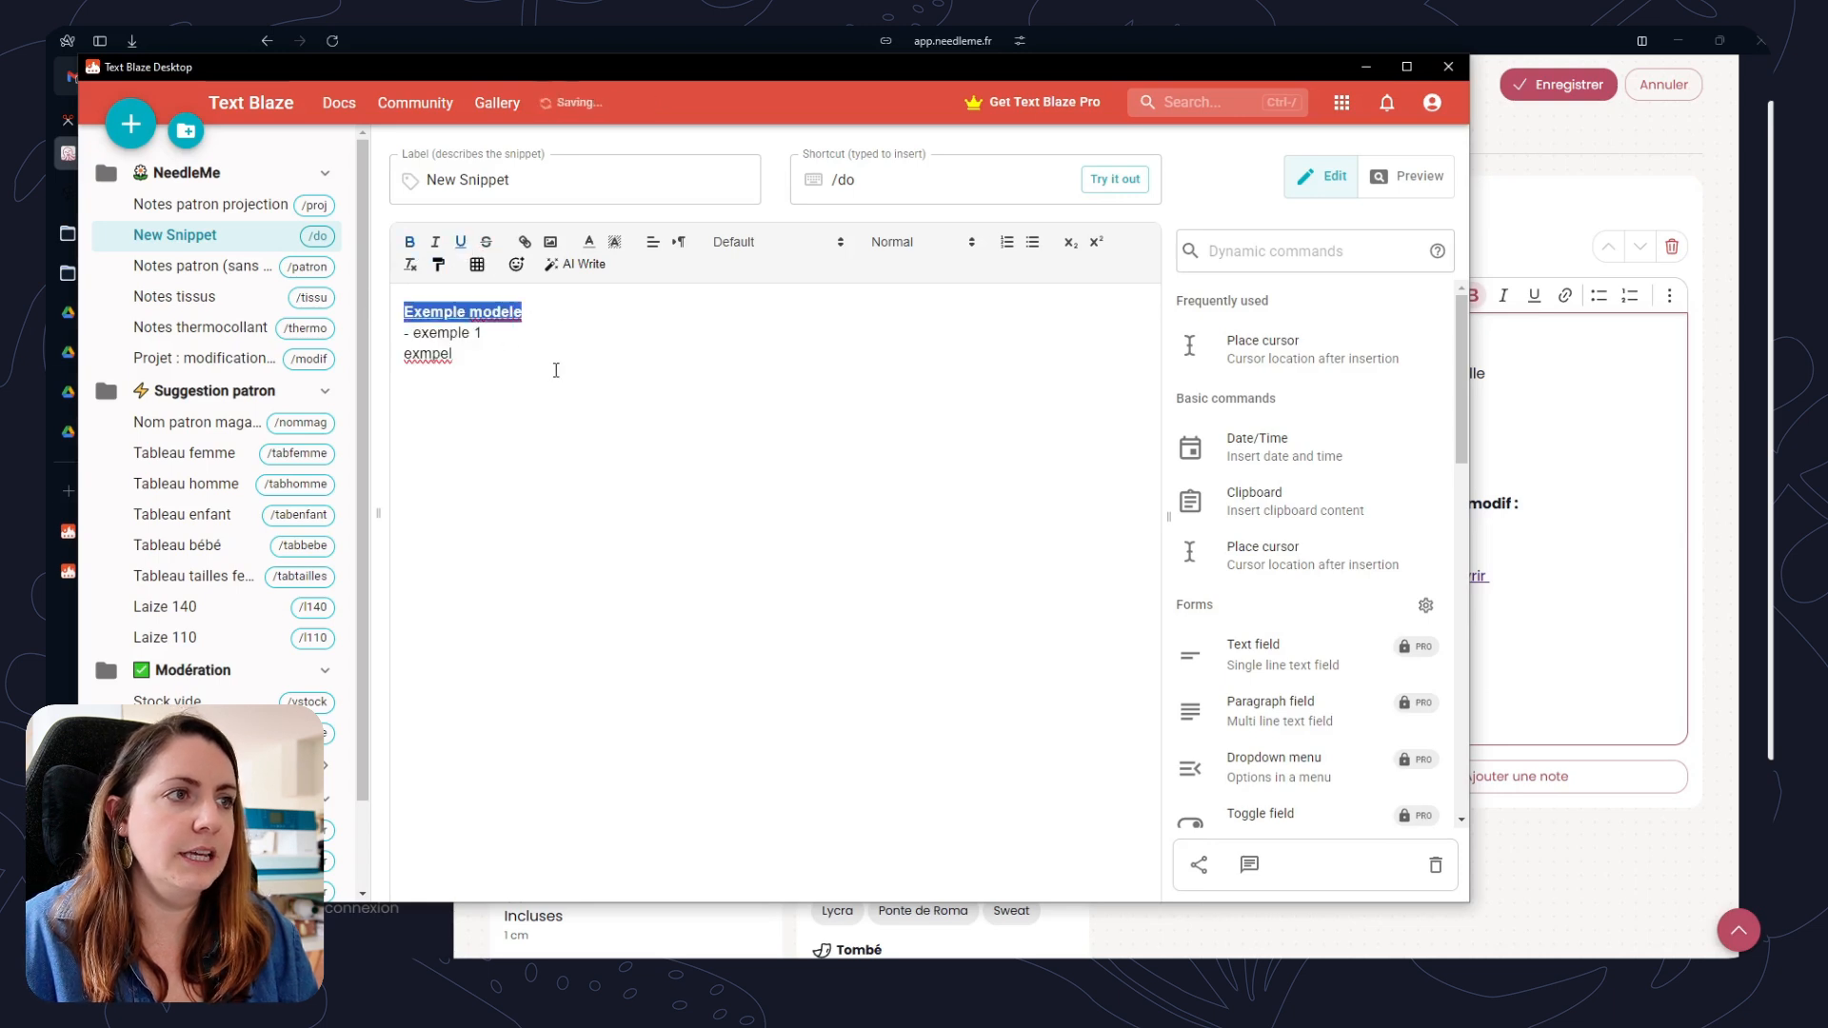
left_click(555, 371)
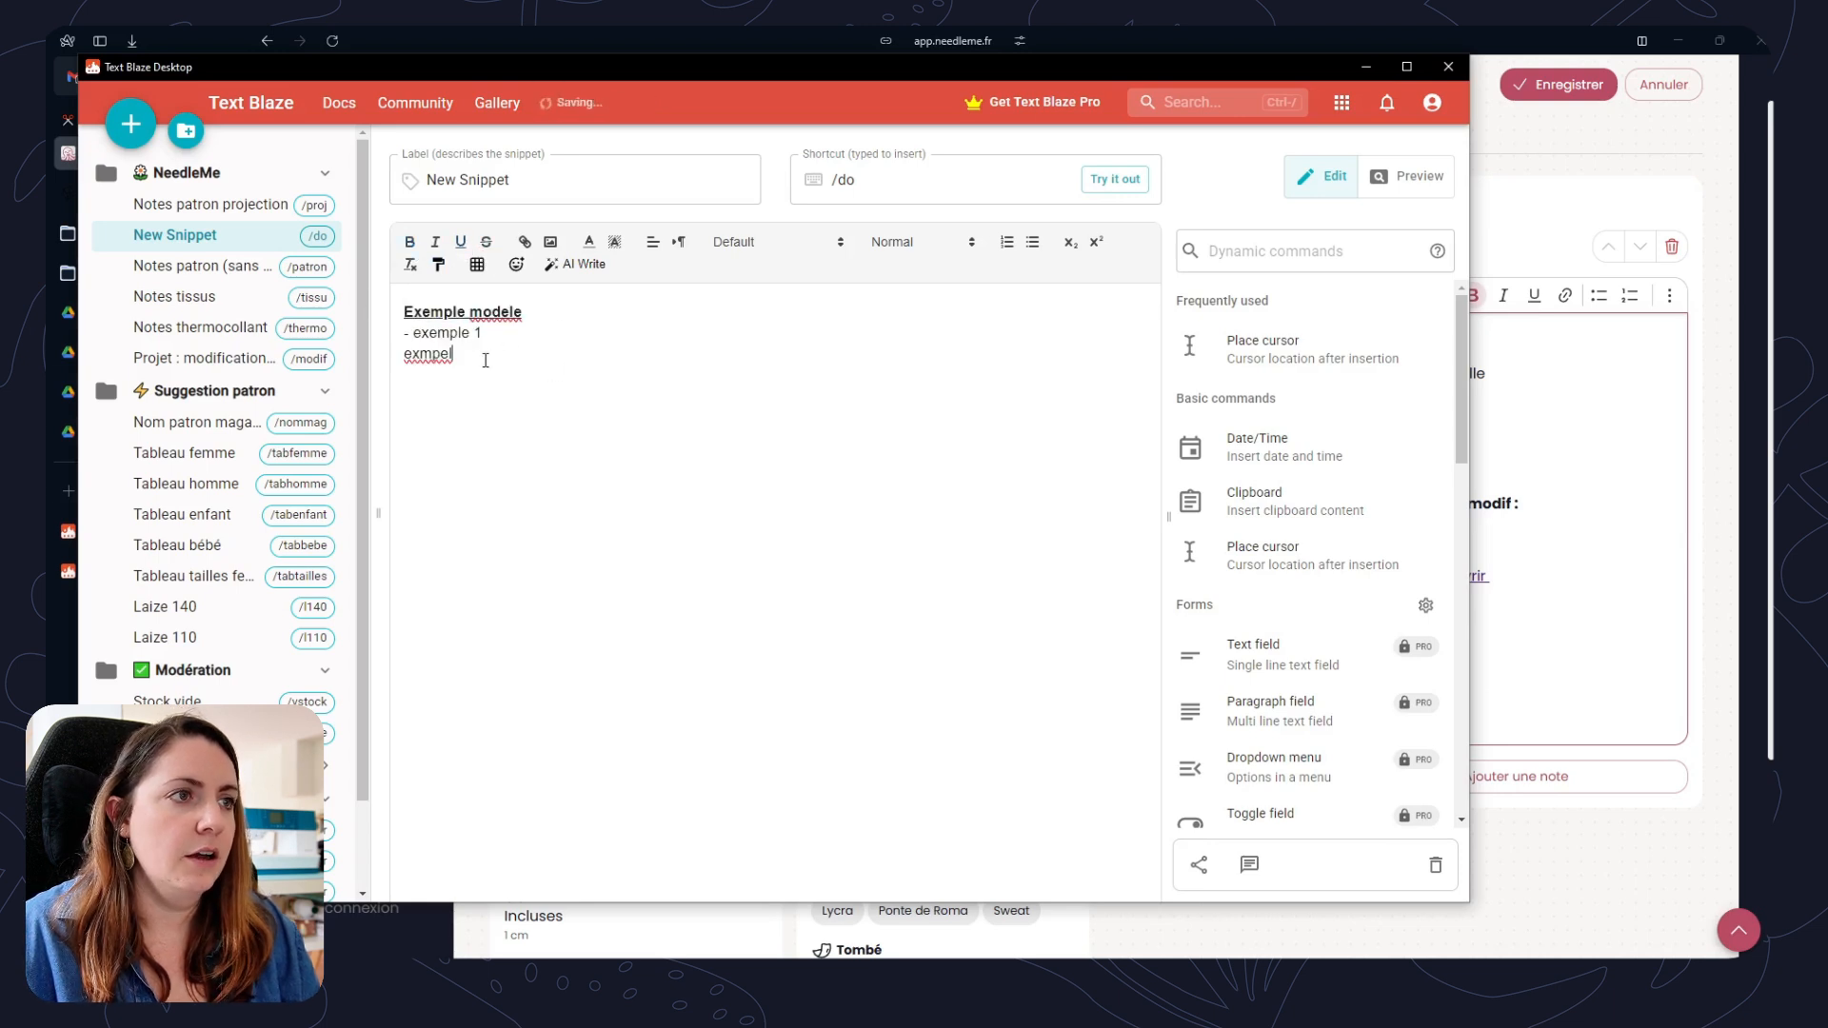
Insert a smiling face with hearts emoji after "exmpel" in the new snippet.
left_click(517, 263)
left_click(511, 498)
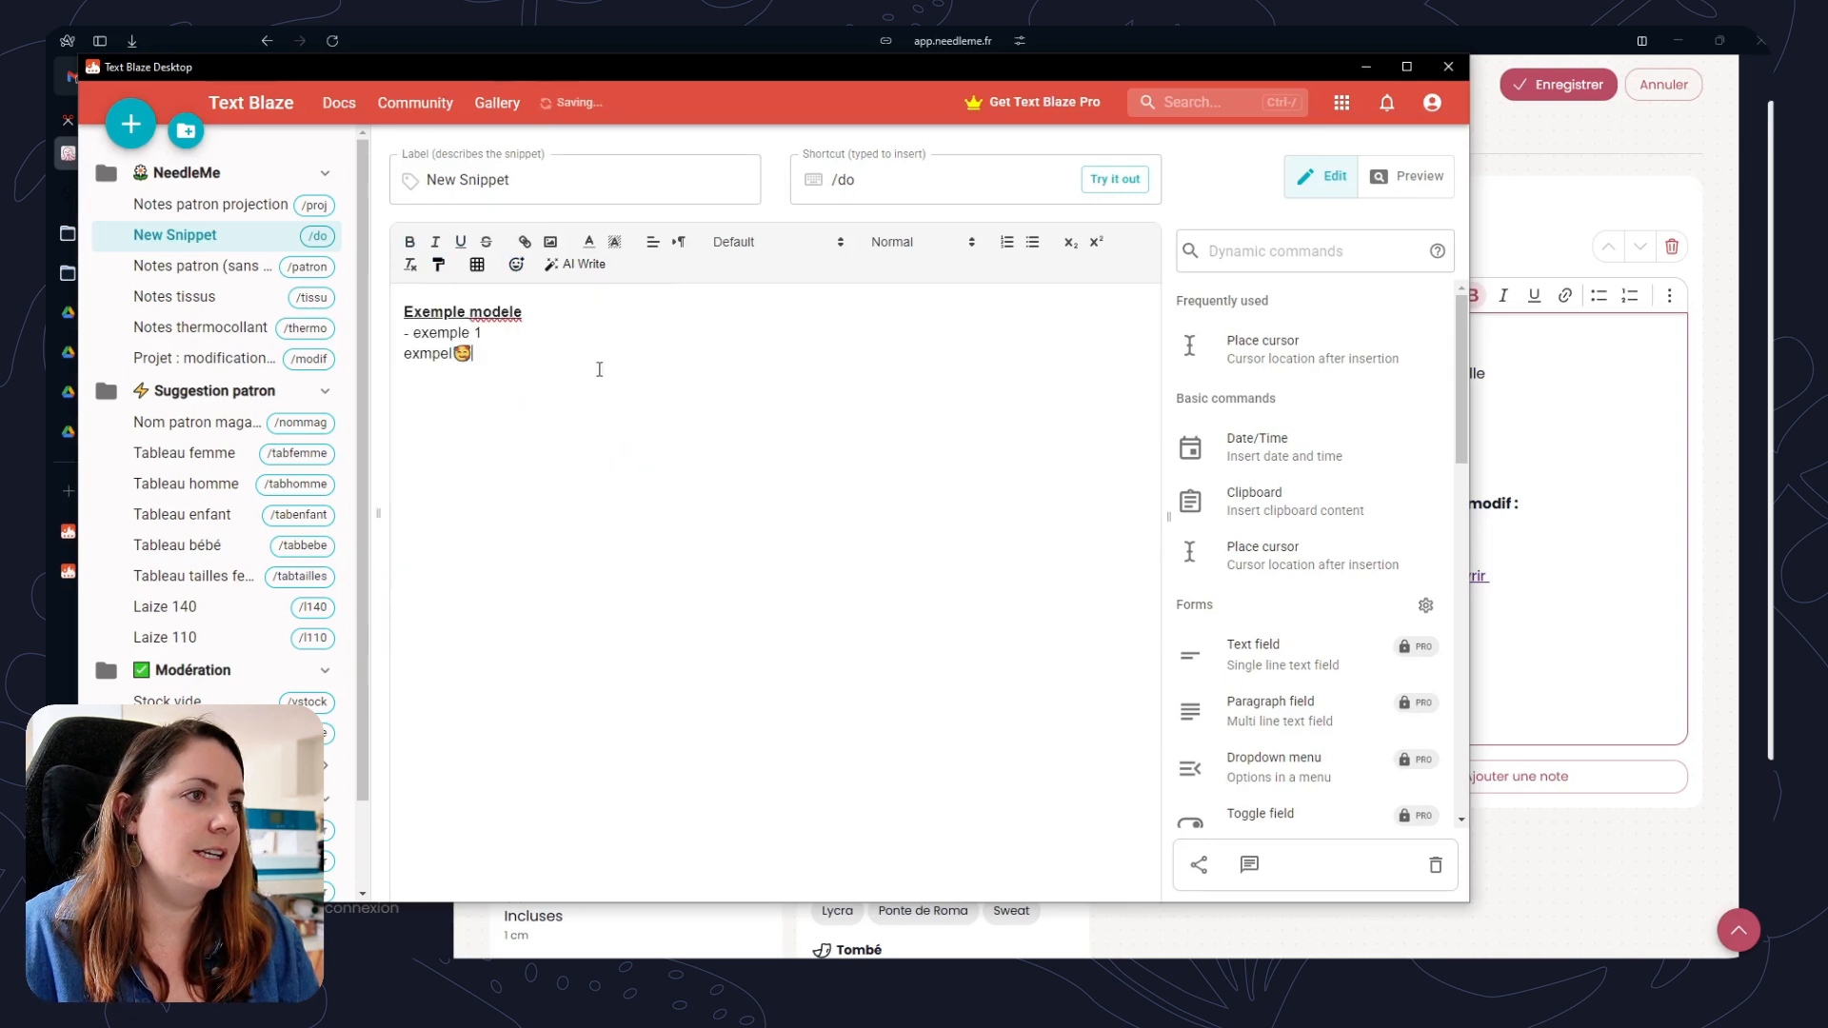
left_click_drag(494, 349, 381, 301)
left_click(515, 354)
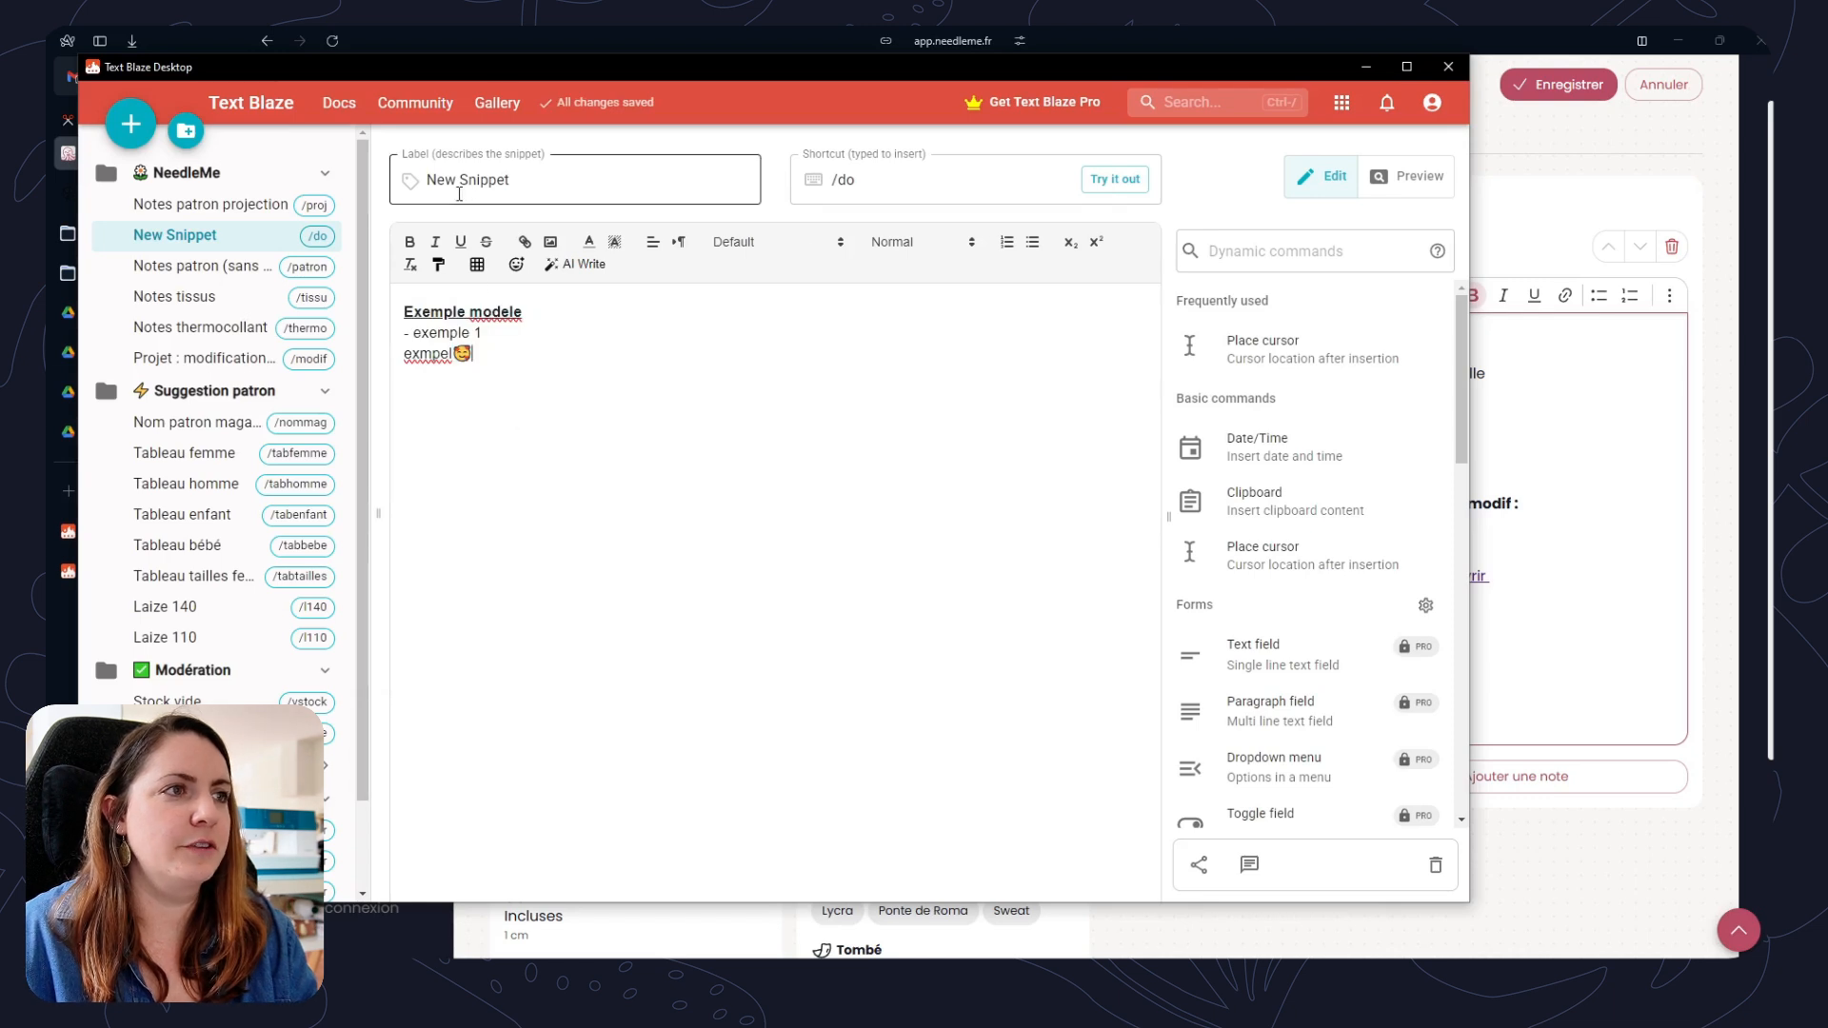
Label the new snippet "Exemple" and set its shortcut to /exemple.
left_click_drag(511, 180, 421, 183)
type("Exemple")
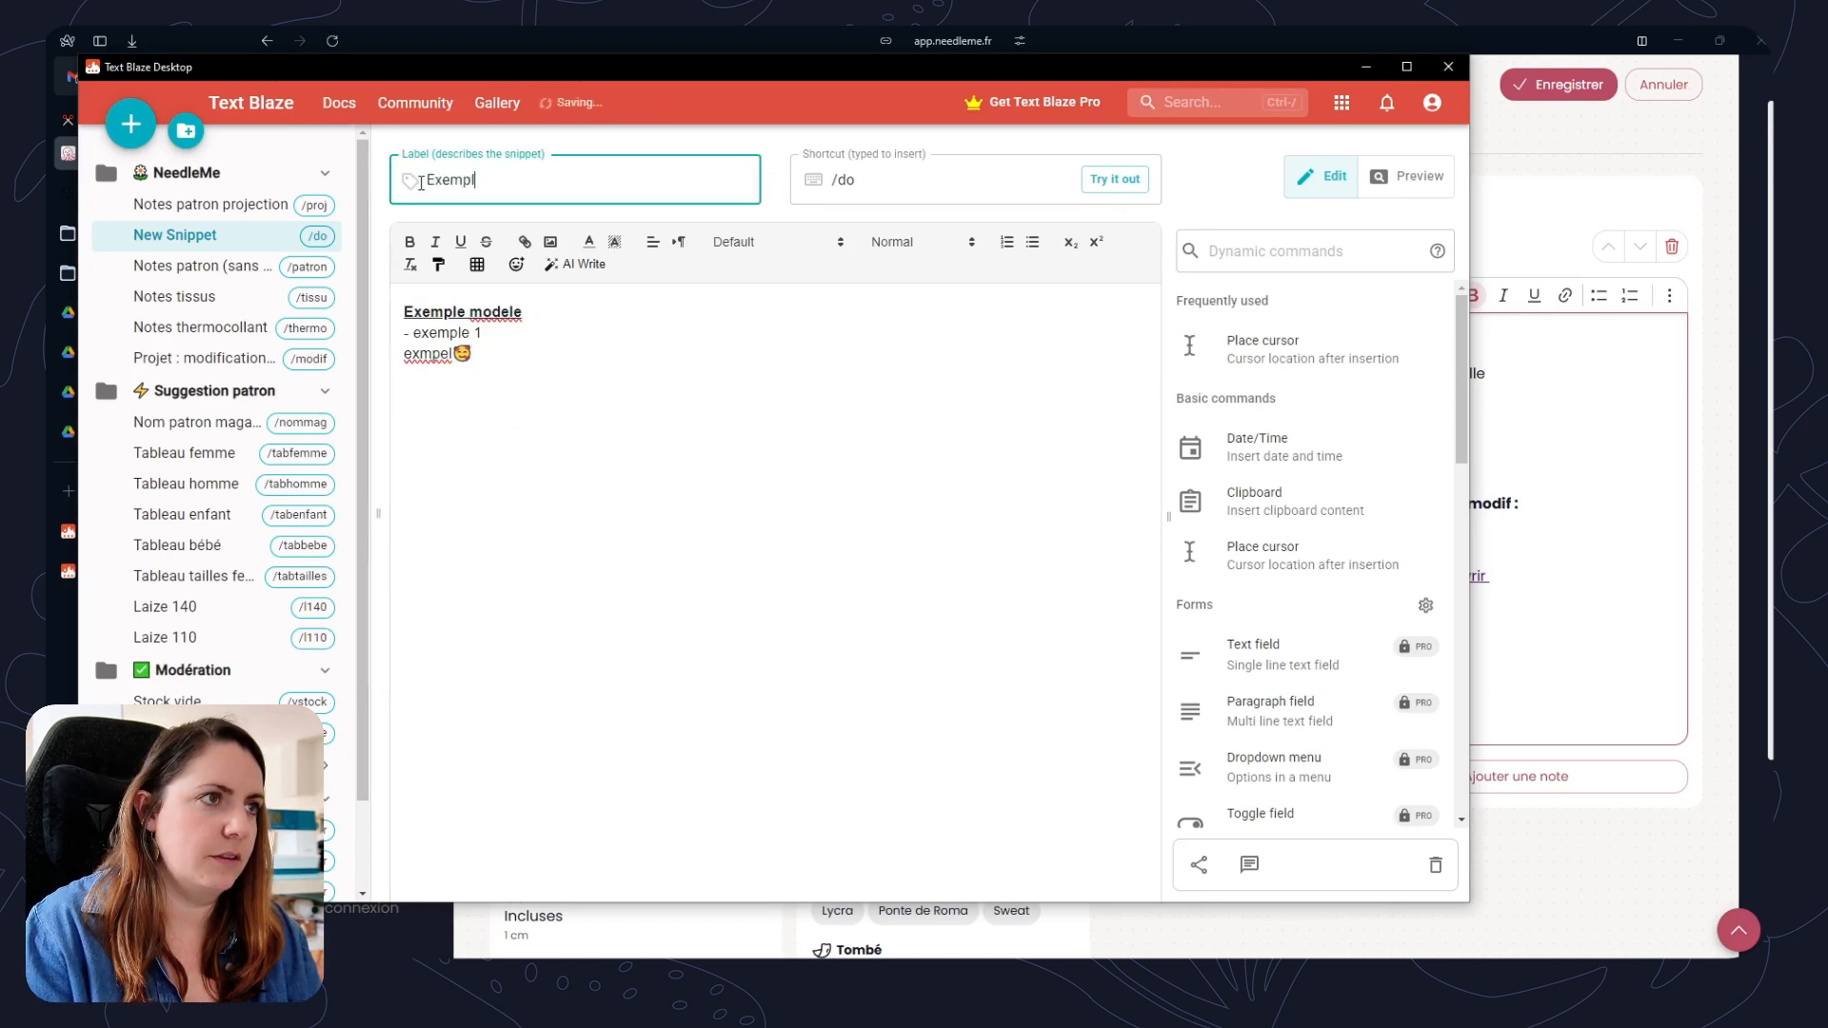
left_click(781, 197)
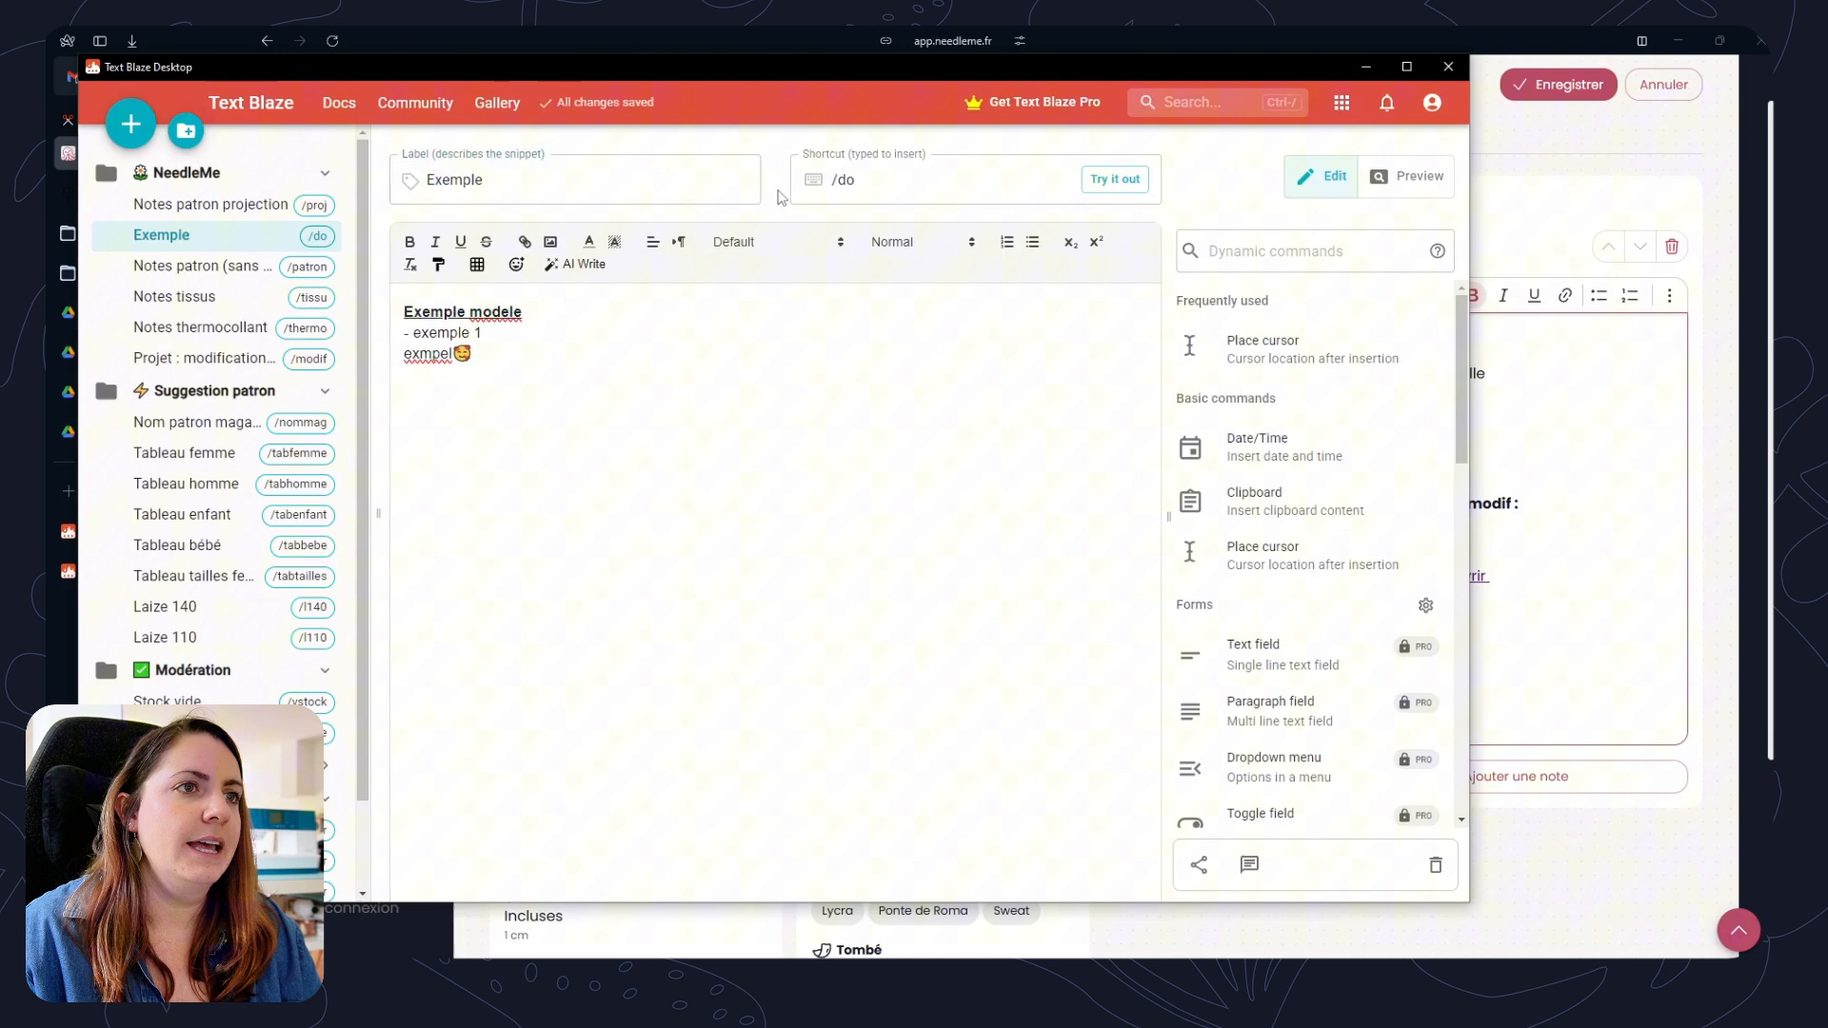
left_click(850, 177)
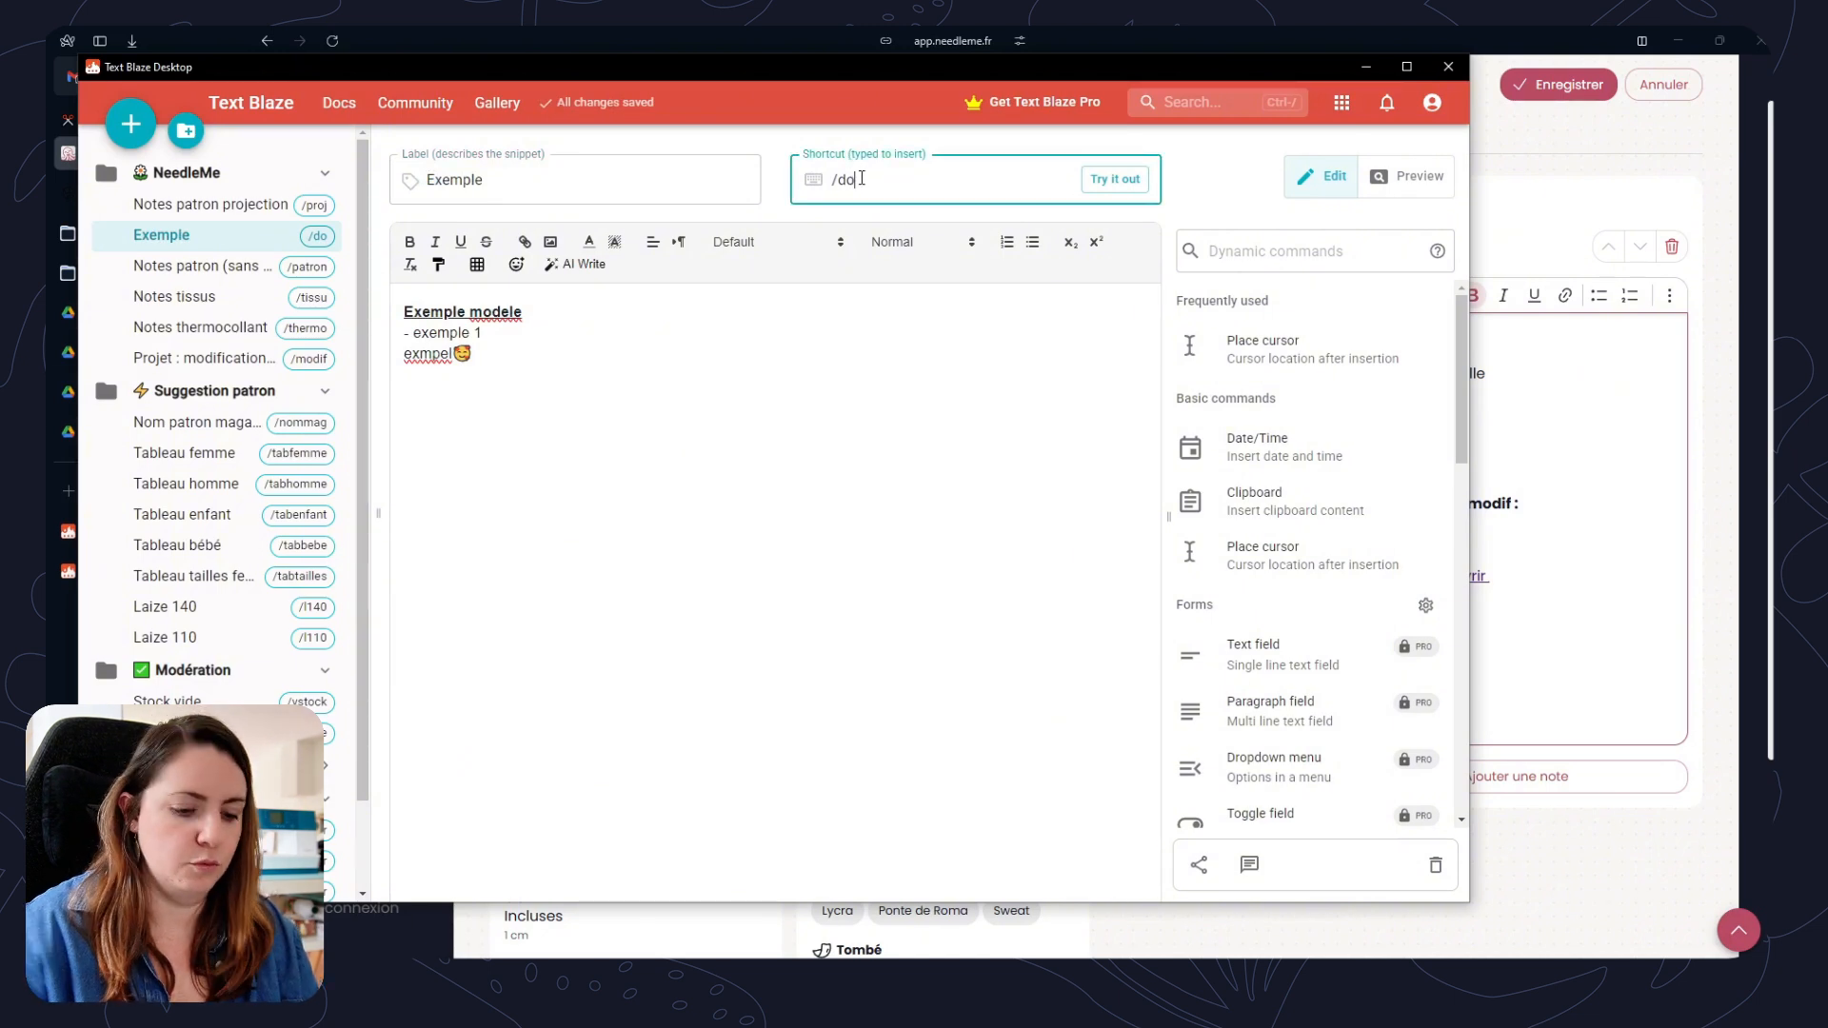
key("BackSpace")
key("BackSpace")
type("exemple")
left_click(913, 445)
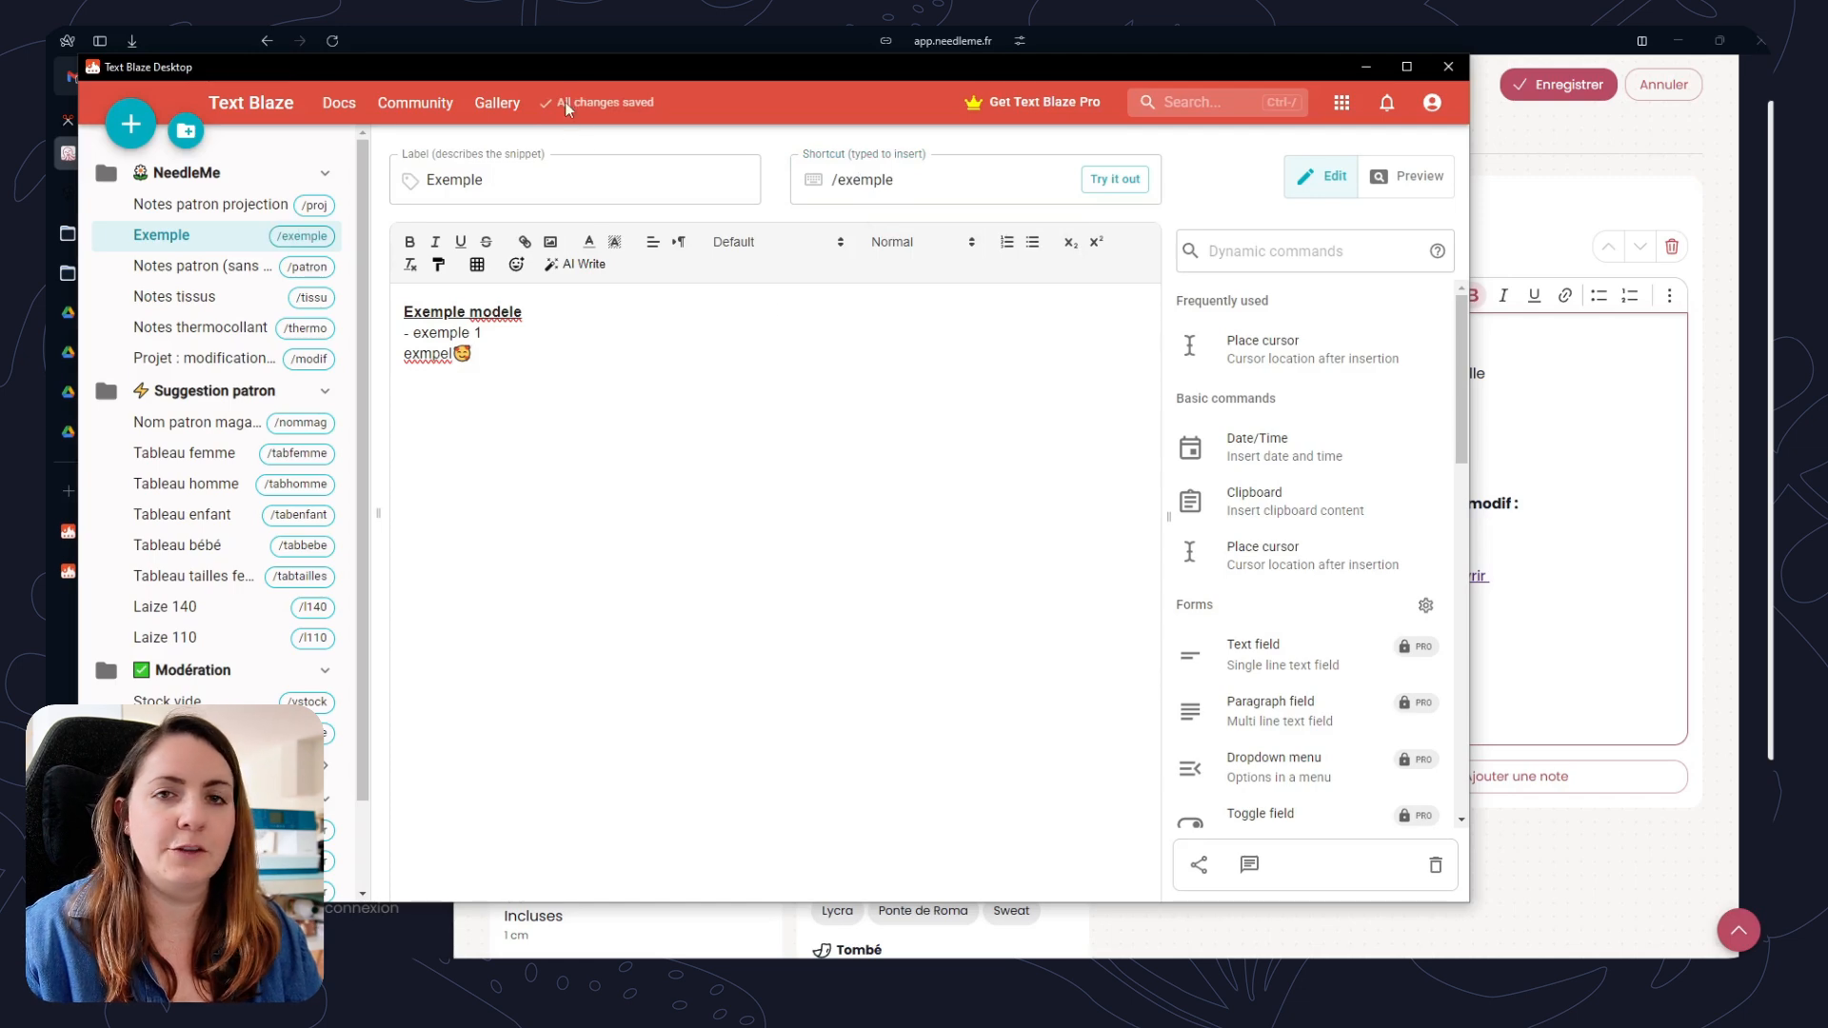
Return to NeedleMe and replace the three sample lines in Galena's note with the snippet using /exemple.
left_click(1553, 169)
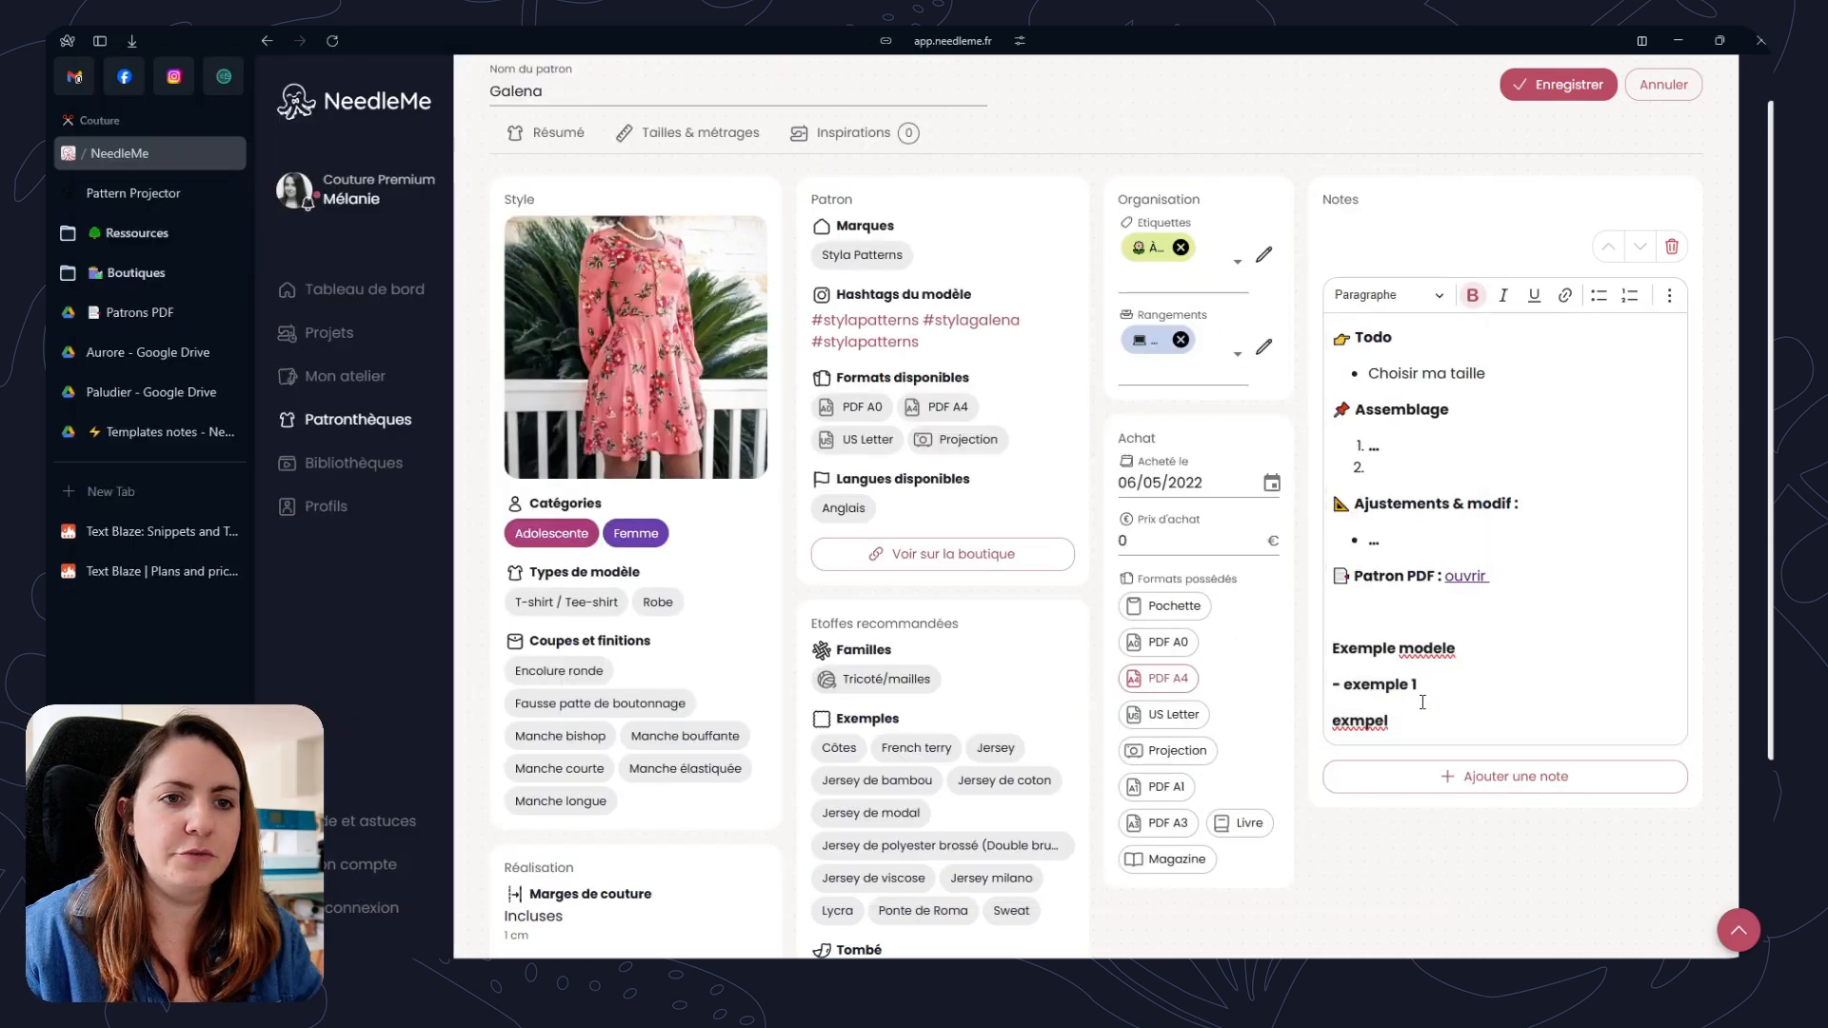
left_click_drag(1422, 721, 1333, 650)
key("BackSpace")
type("exemple")
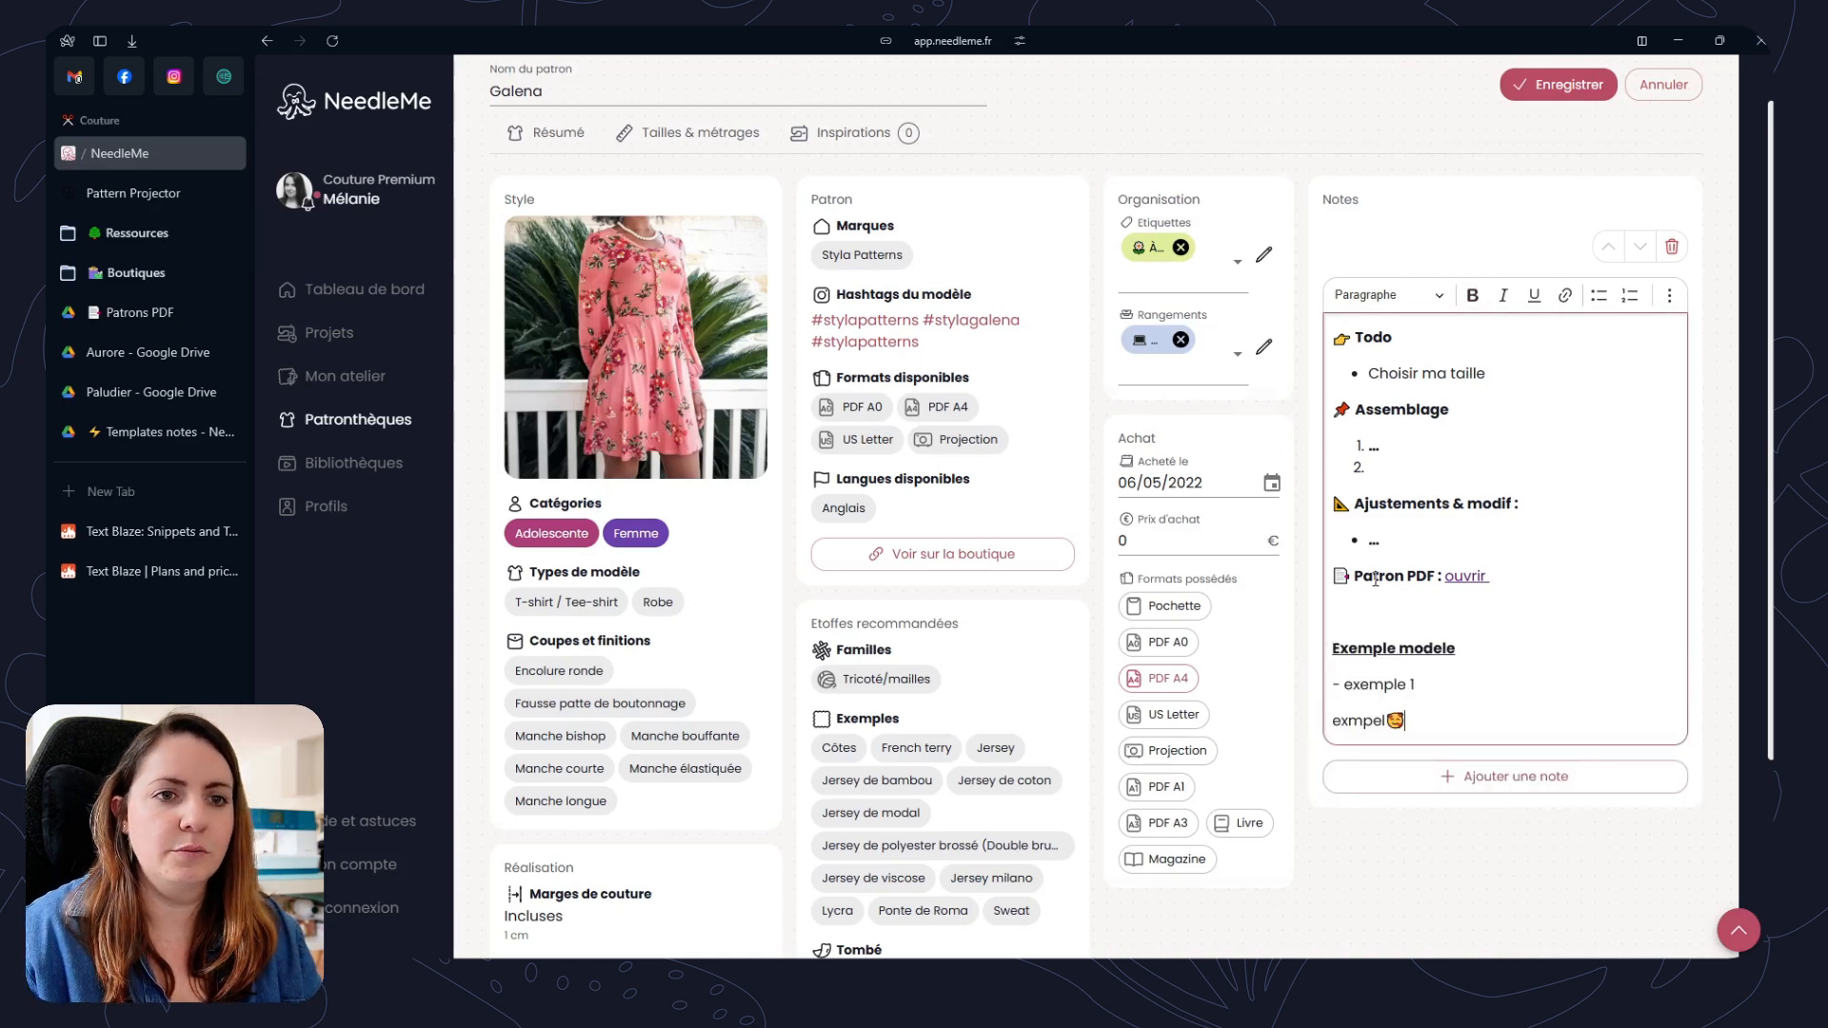
scroll(1334, 652, "down", 1)
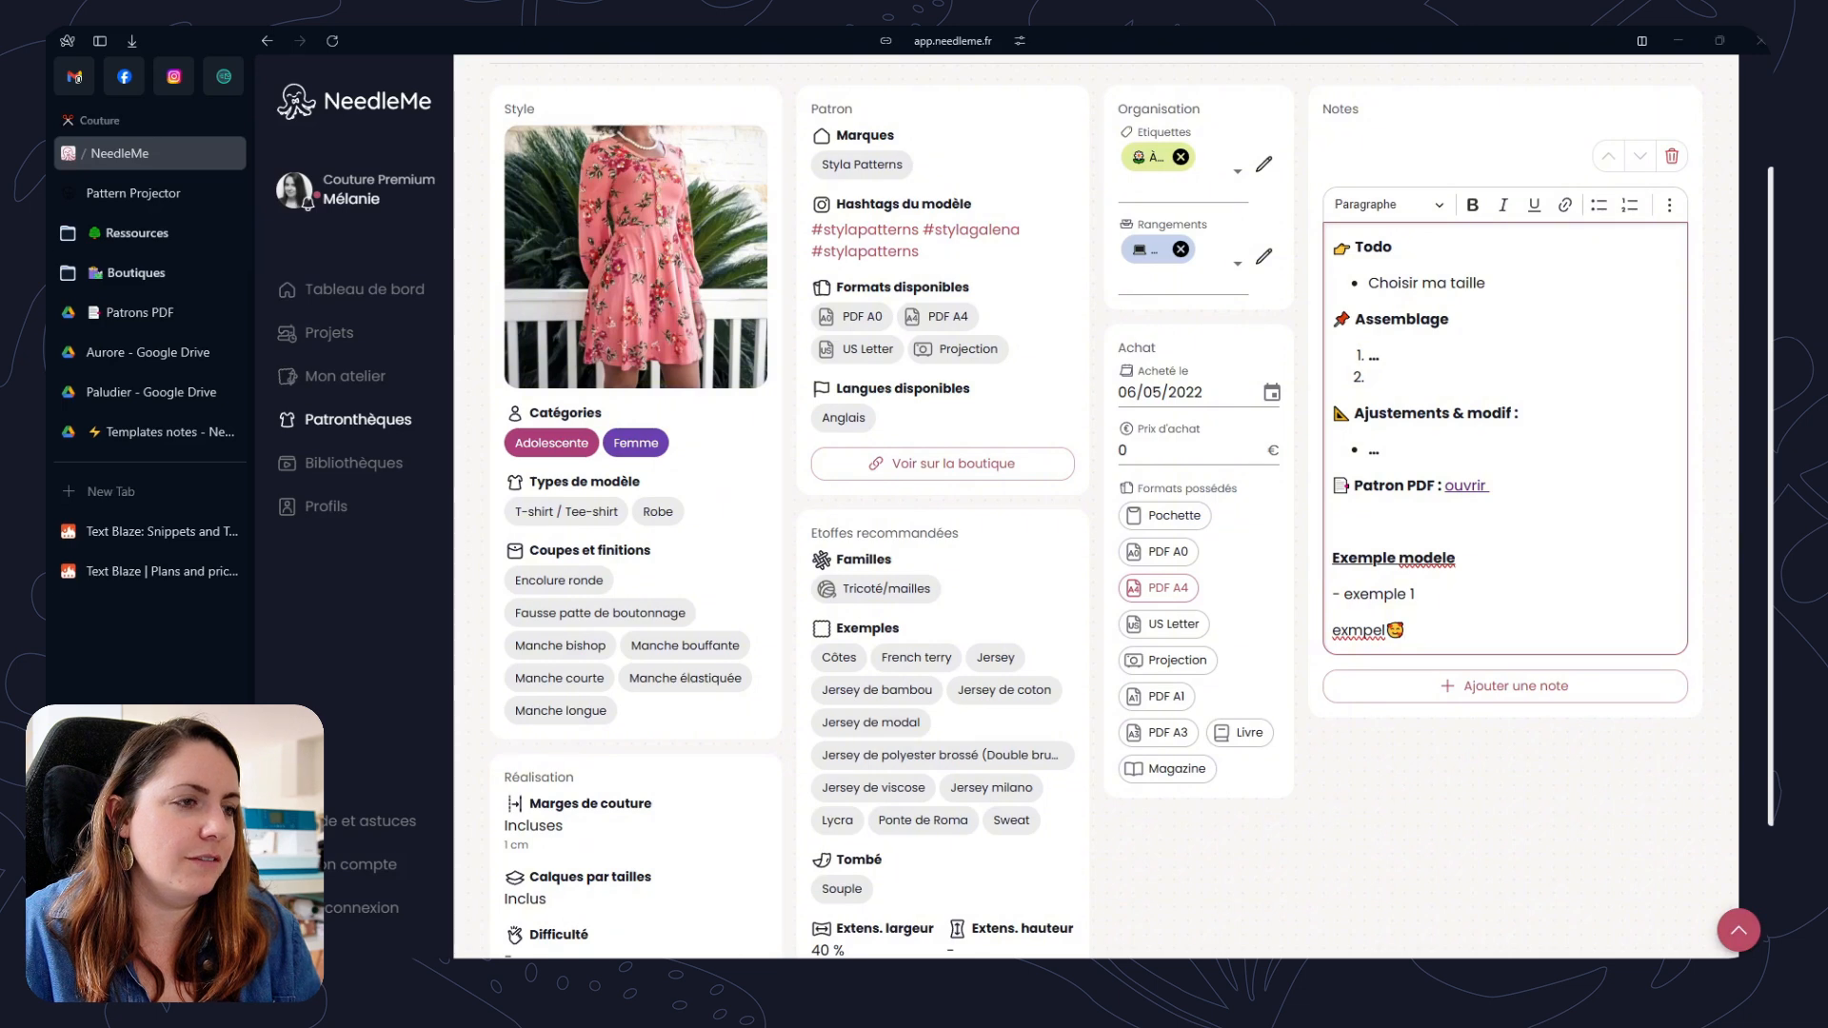
In Text Blaze Desktop, delete the Exemple snippet from the NeedleMe folder.
key("alt+Tab")
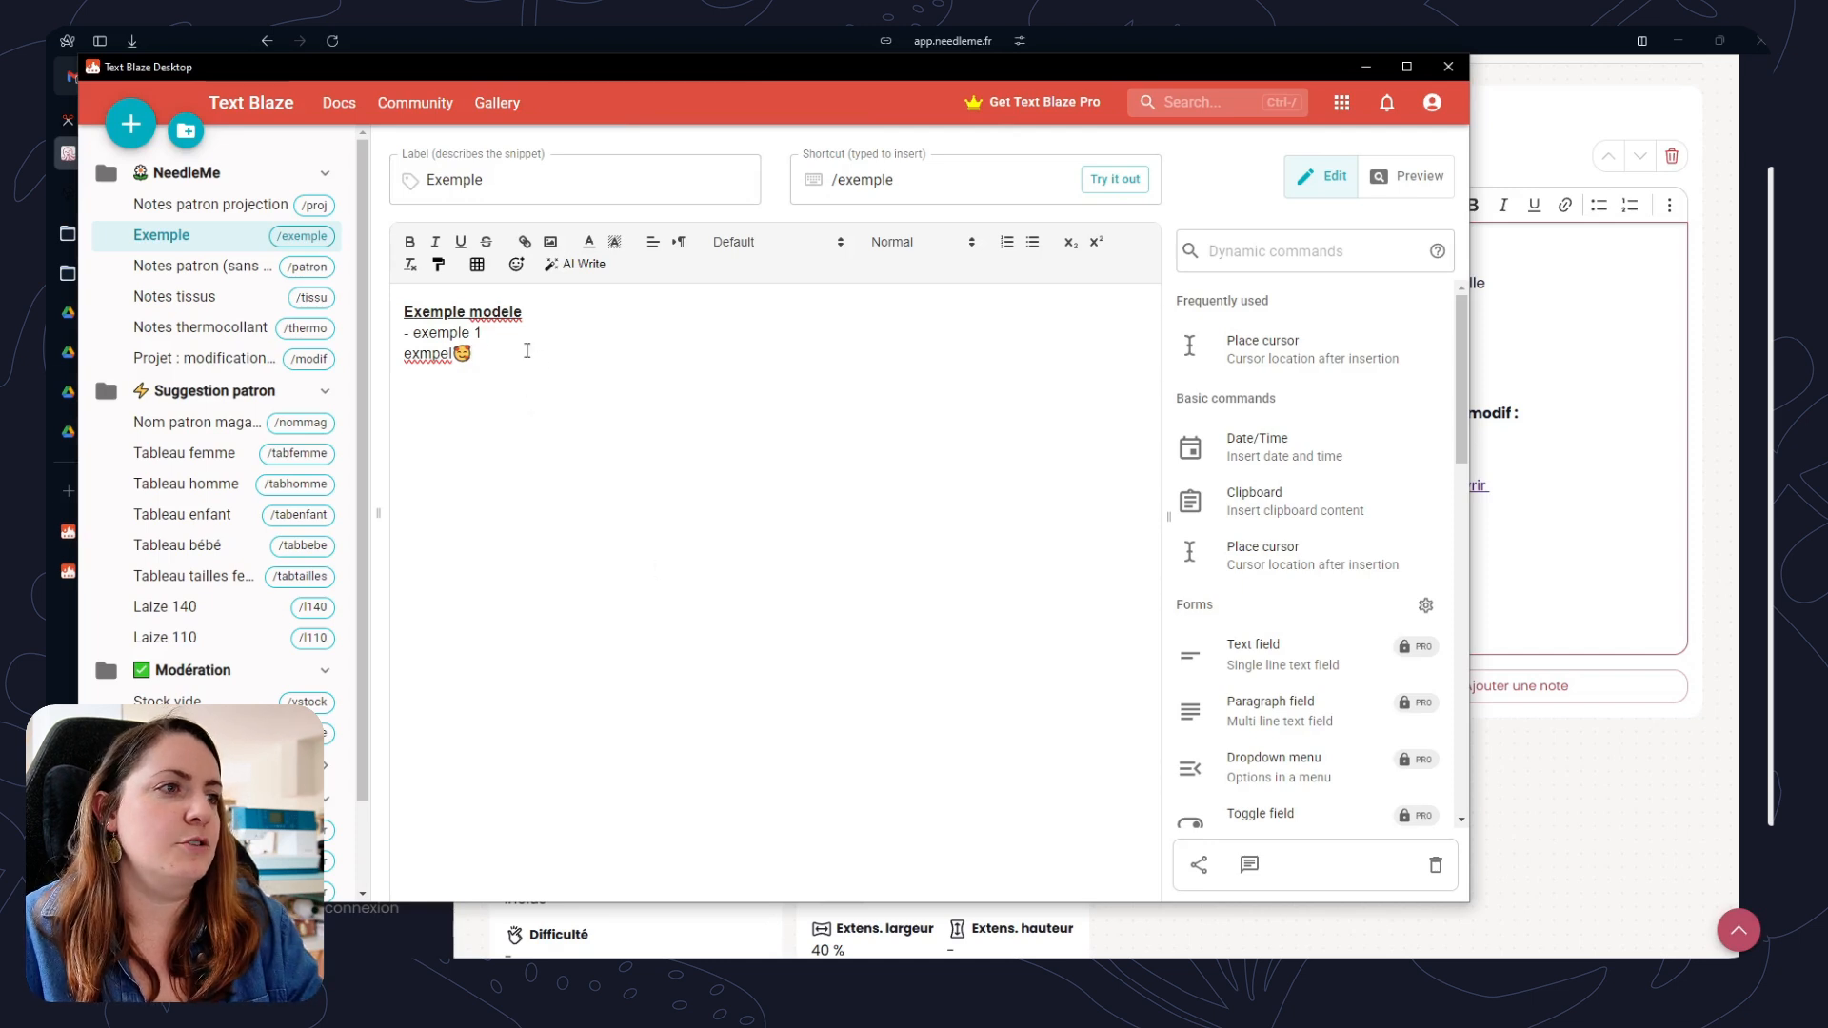
key("ctrl+a")
left_click(234, 228)
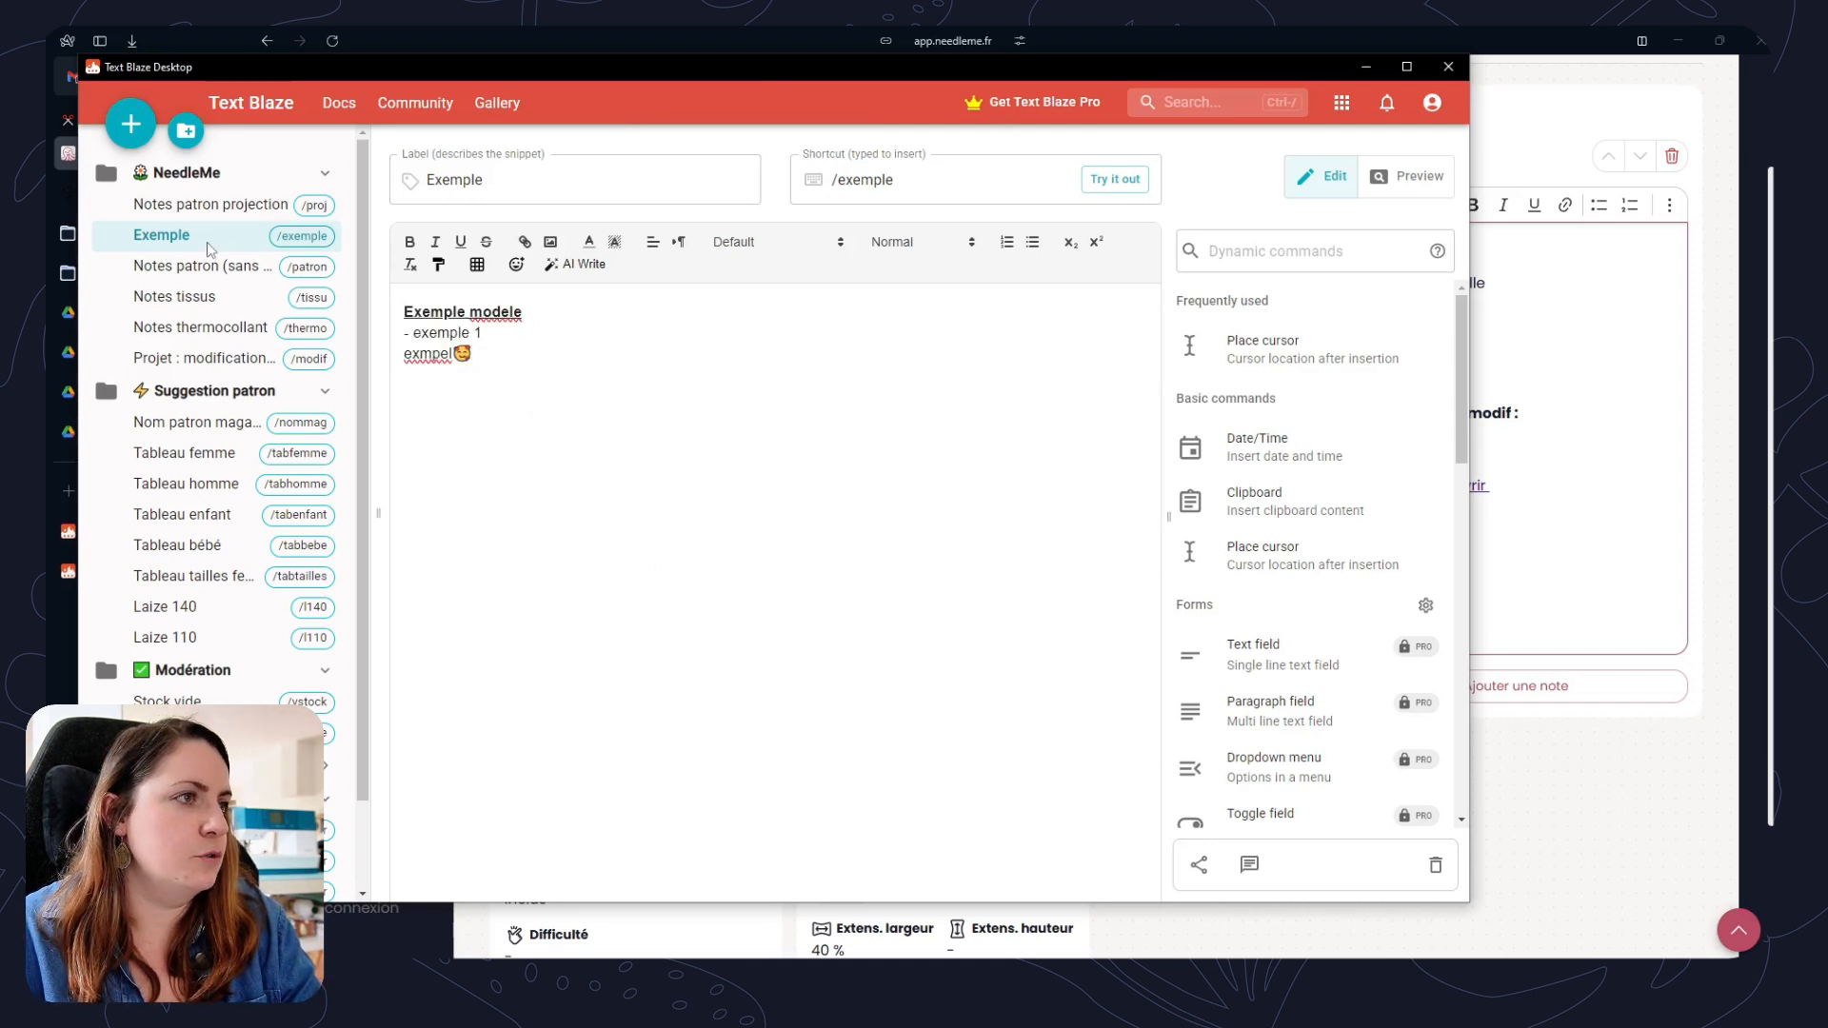
right_click(205, 241)
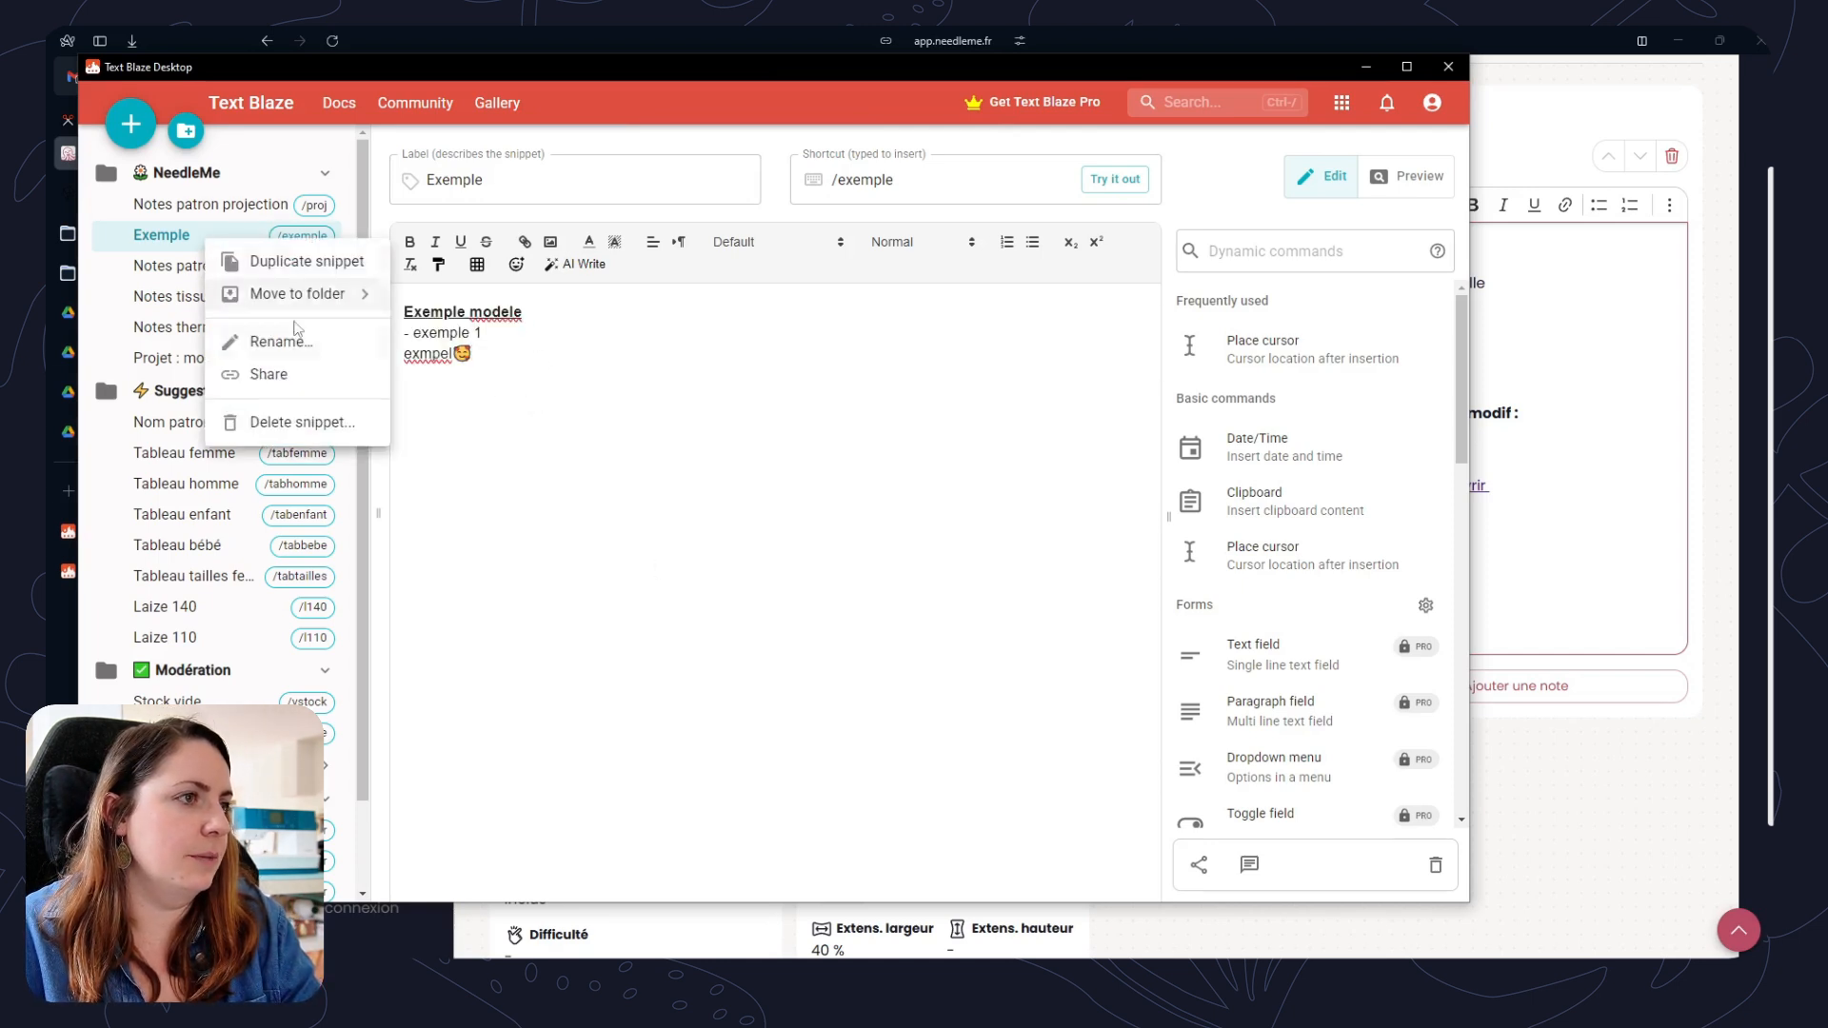
left_click(271, 428)
left_click(946, 529)
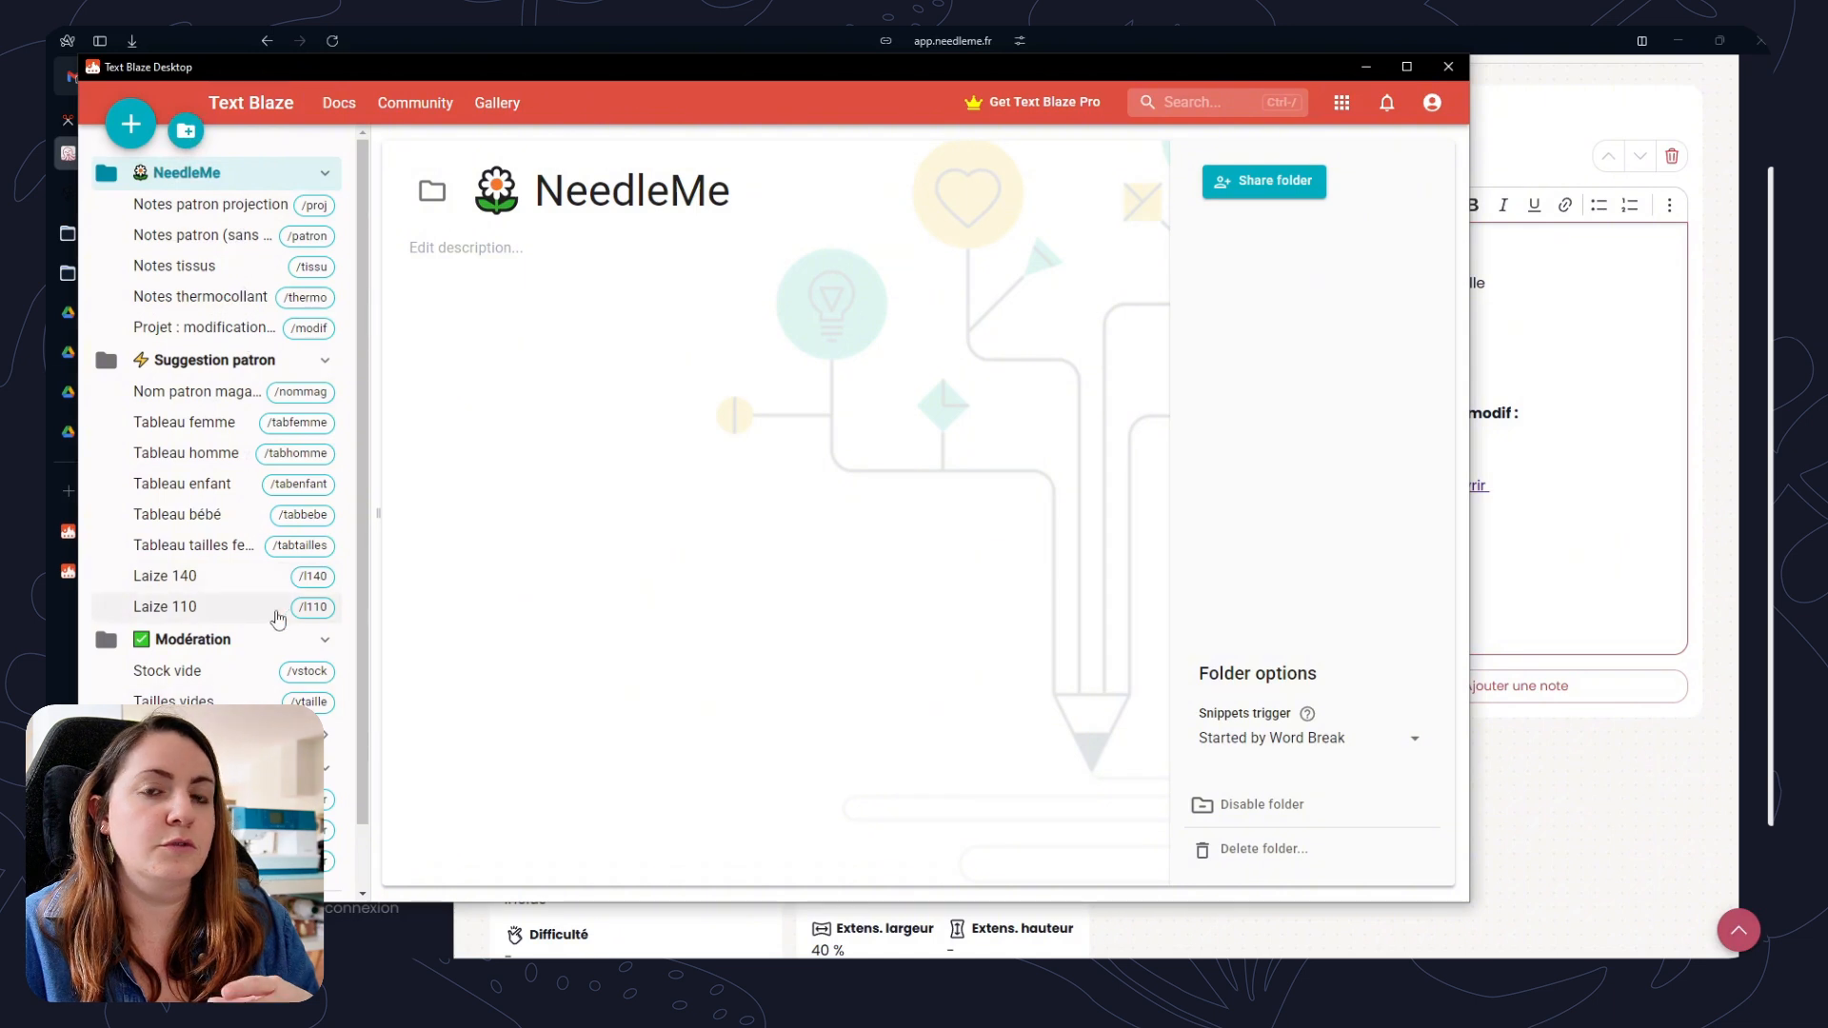
Open the Suggestion patron folder and review the size table in its Tableau femme snippet.
left_click(240, 360)
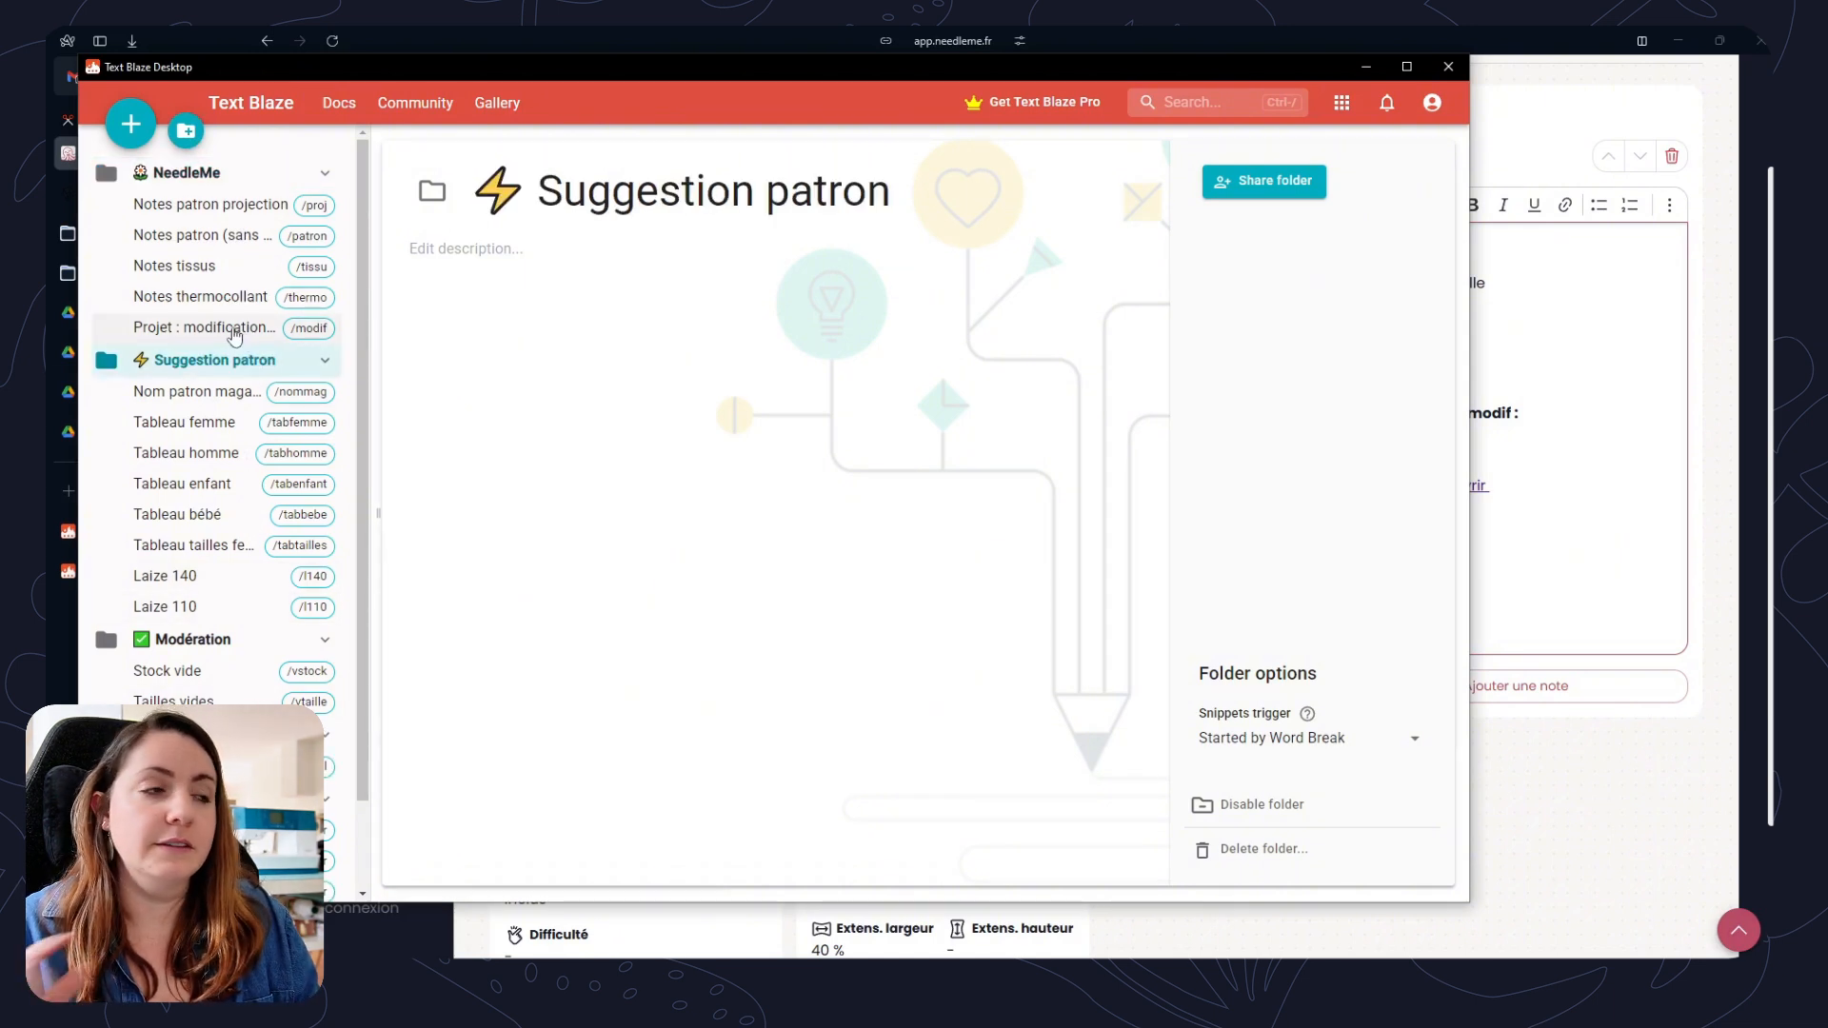
left_click(211, 426)
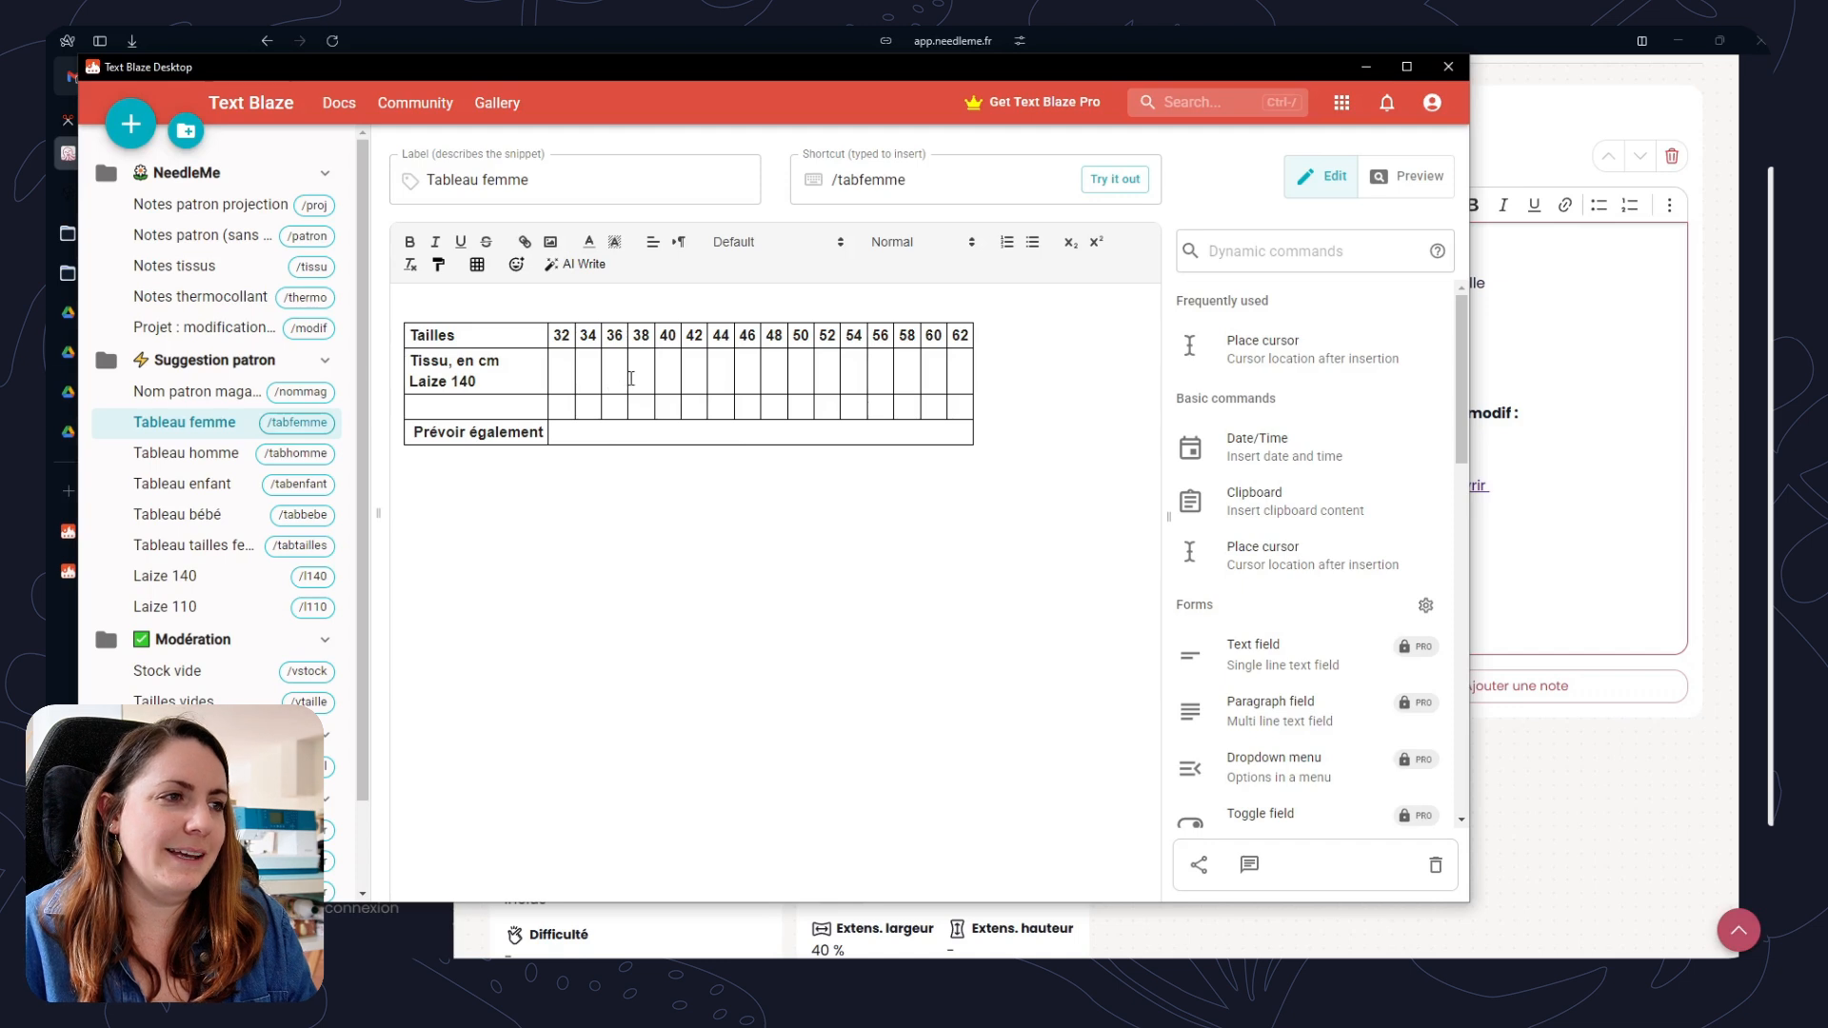
left_click(555, 333)
left_click(643, 514)
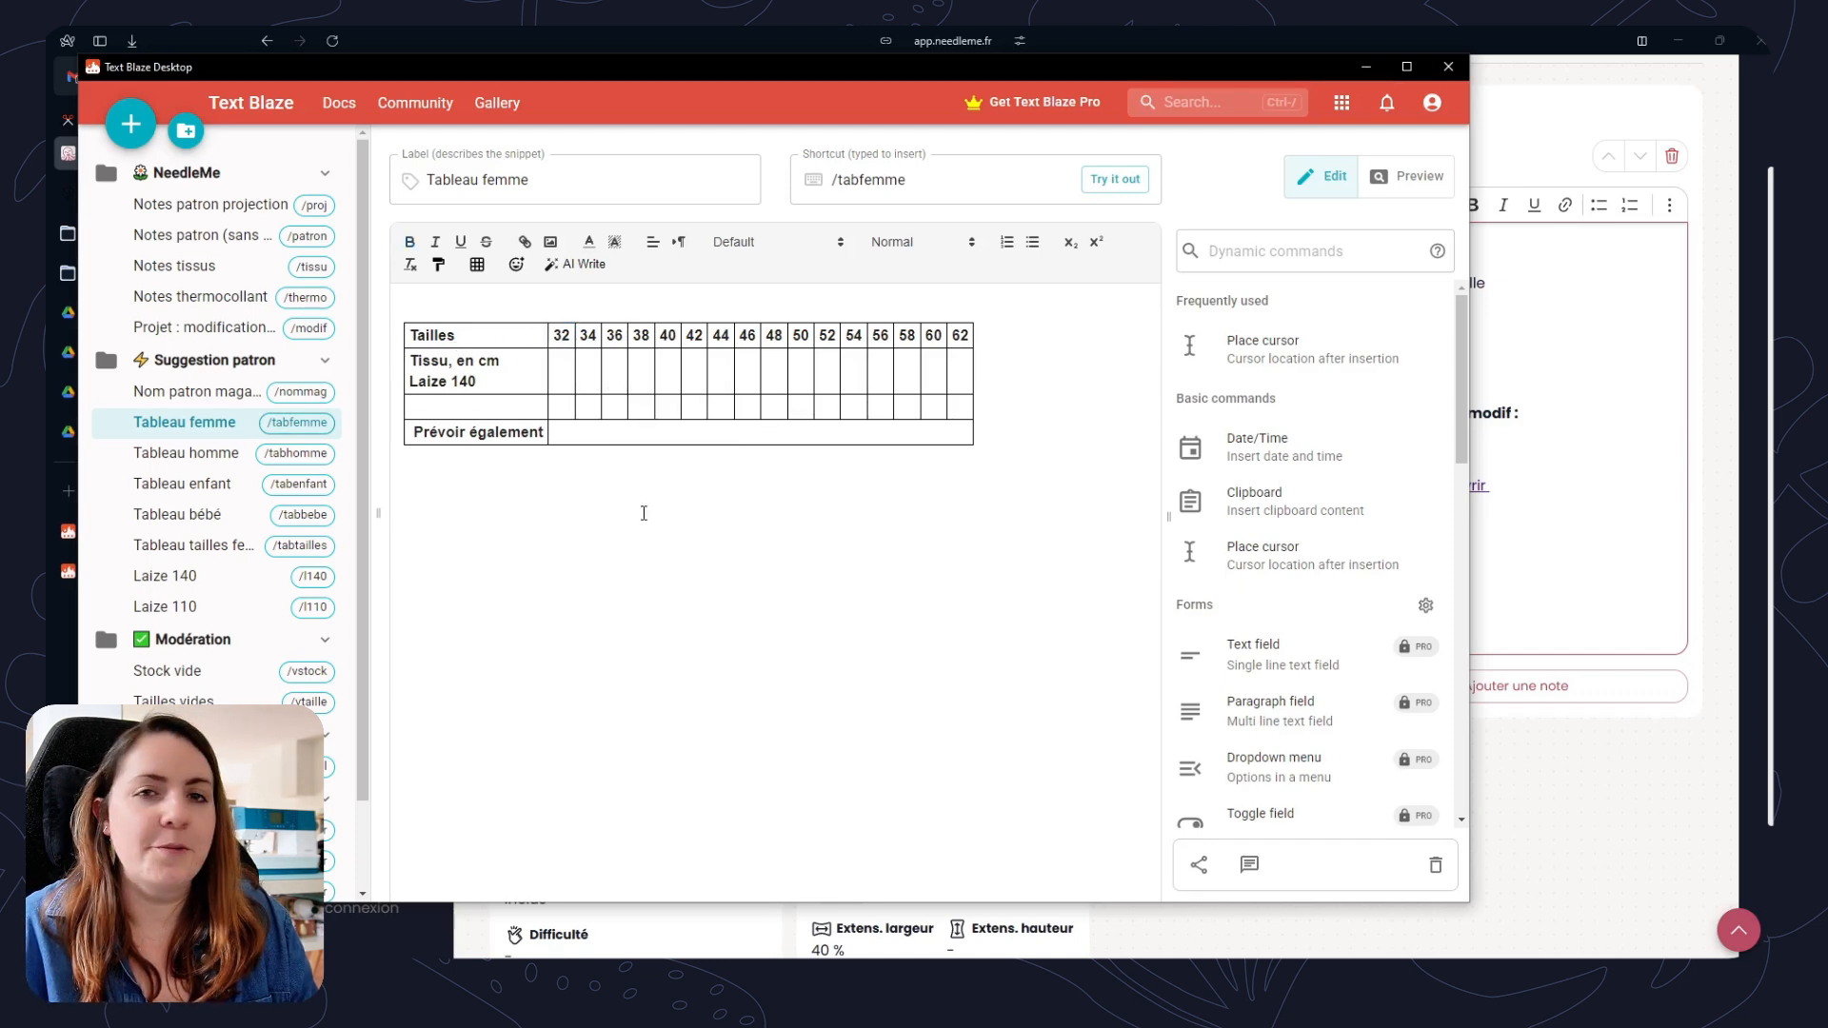
Examine the cells of the Tableau femme size table, the table insertion grid and the snippet's shortcut field.
left_click(695, 376)
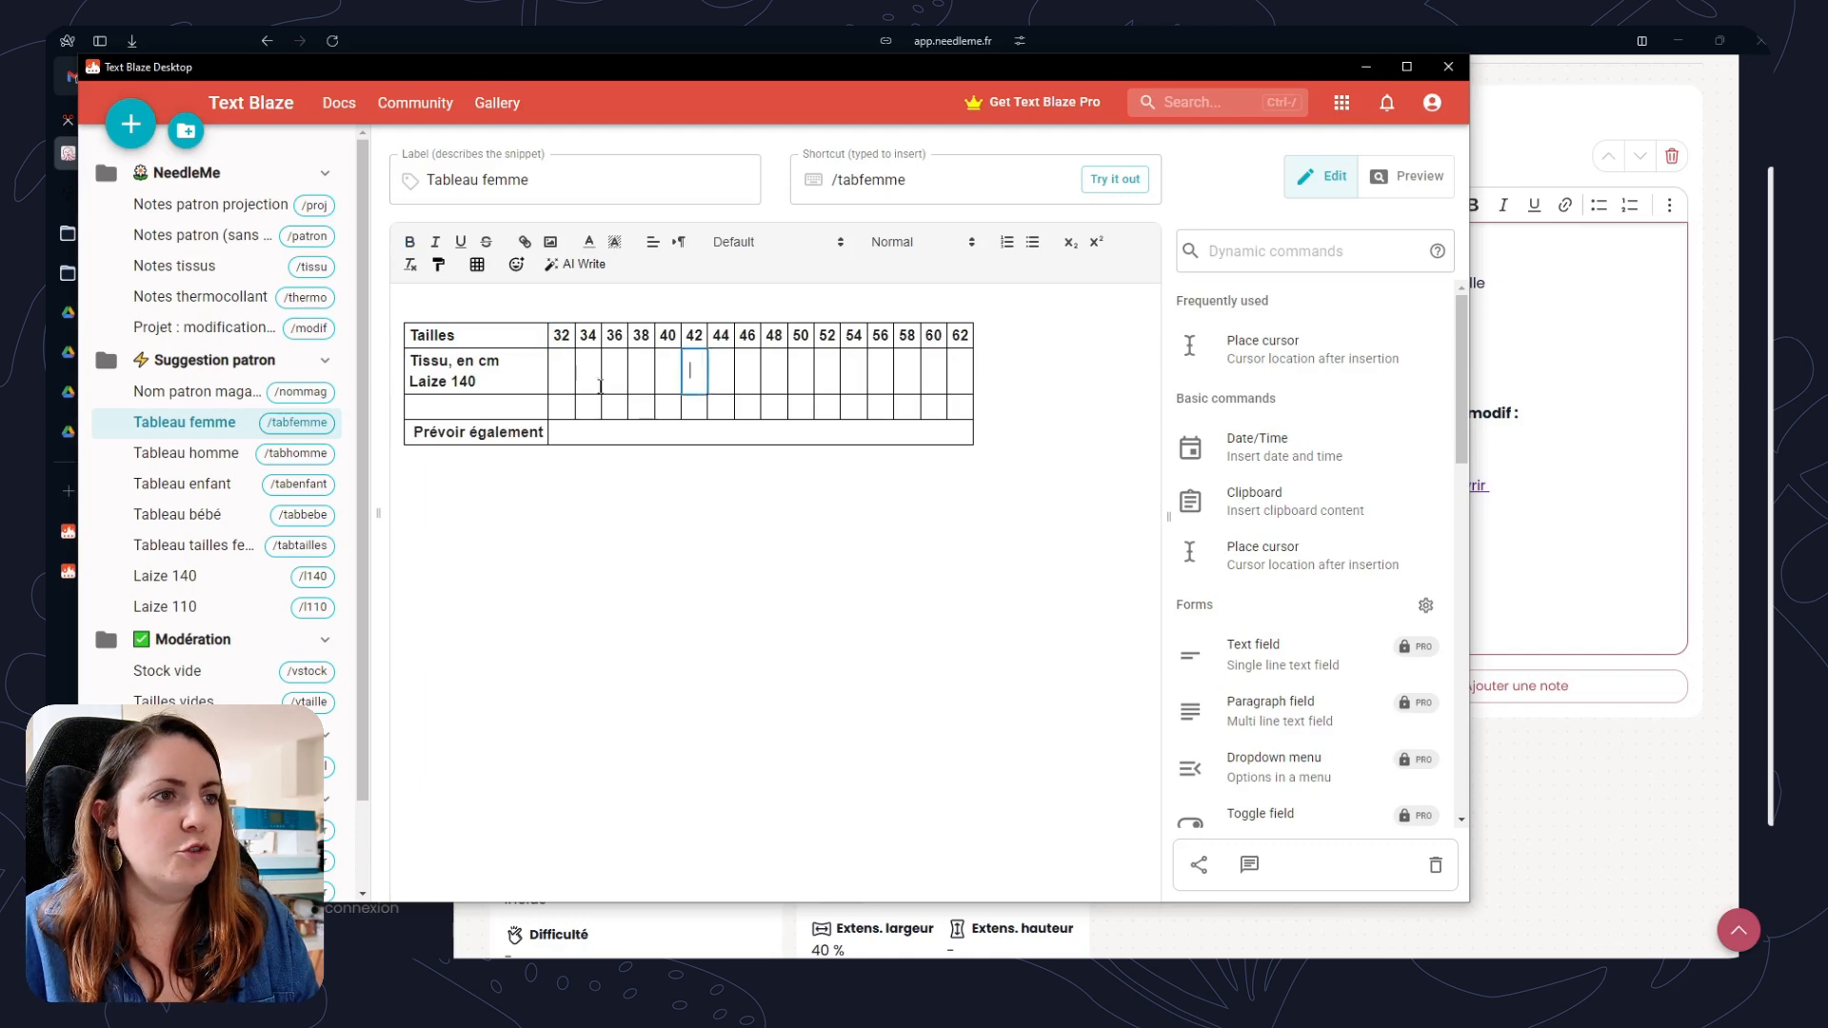
left_click(572, 379)
left_click(934, 425)
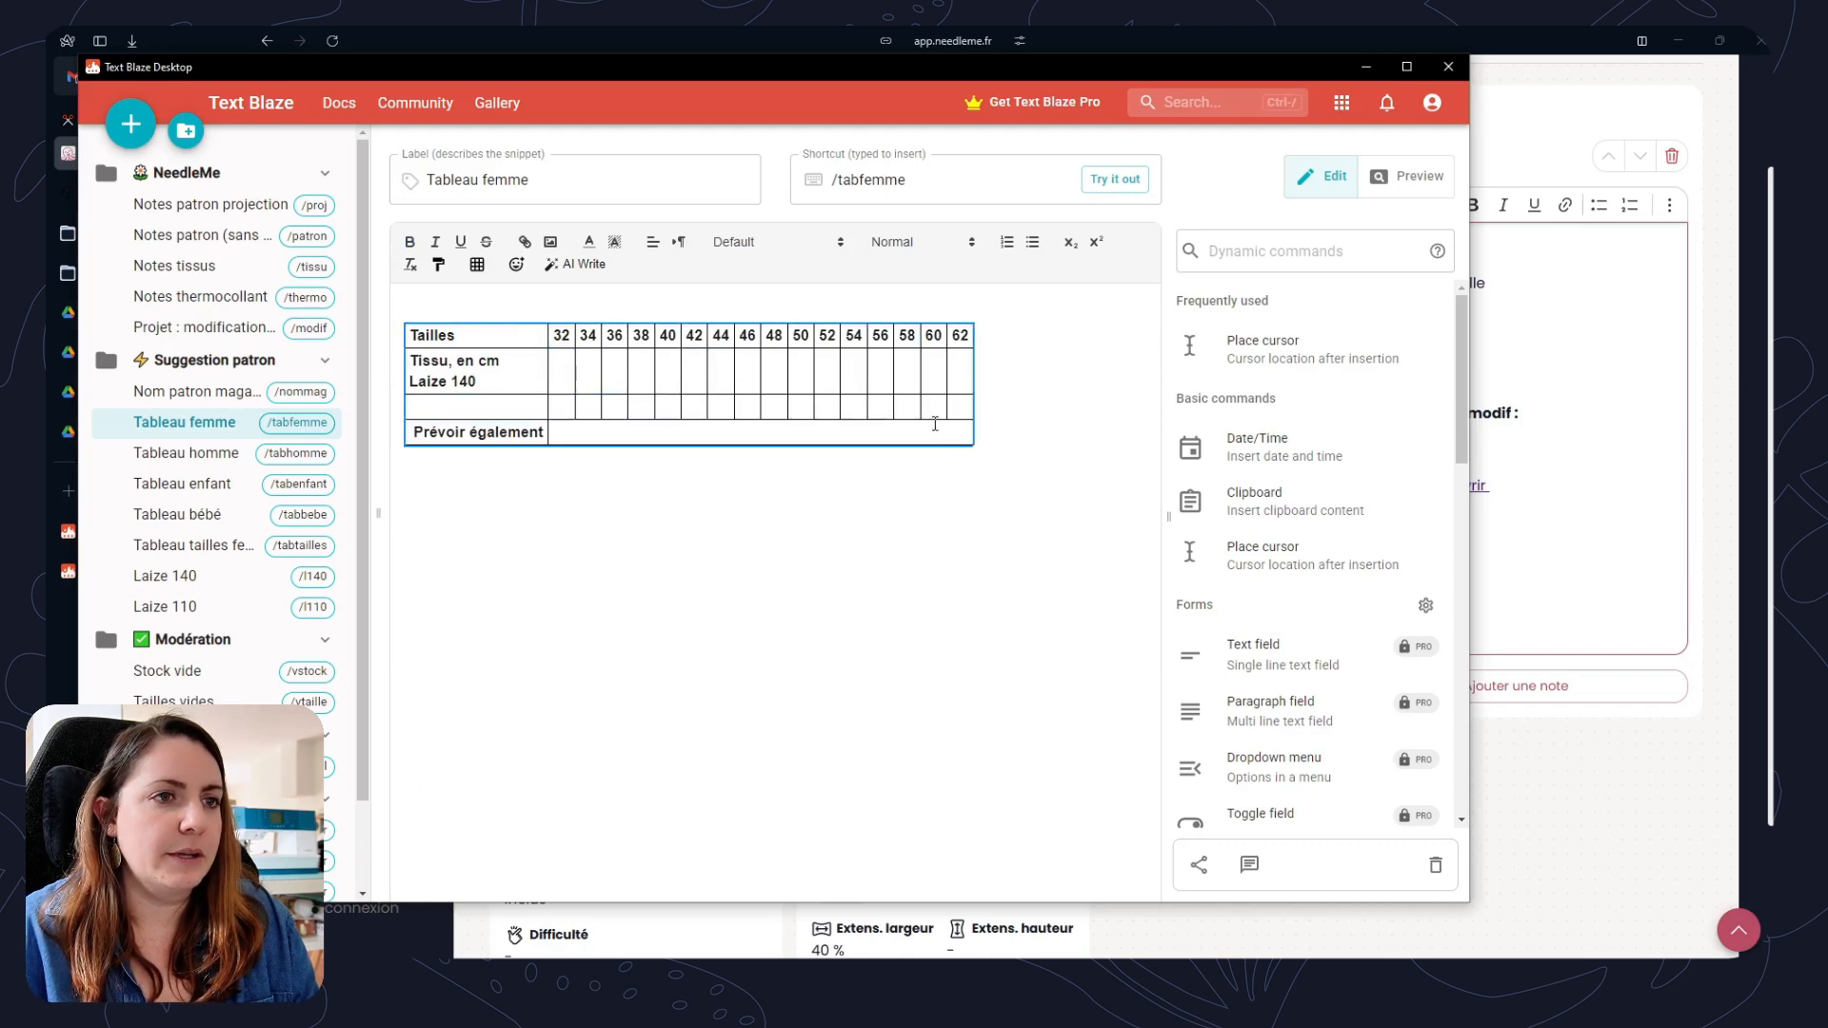
left_click(477, 265)
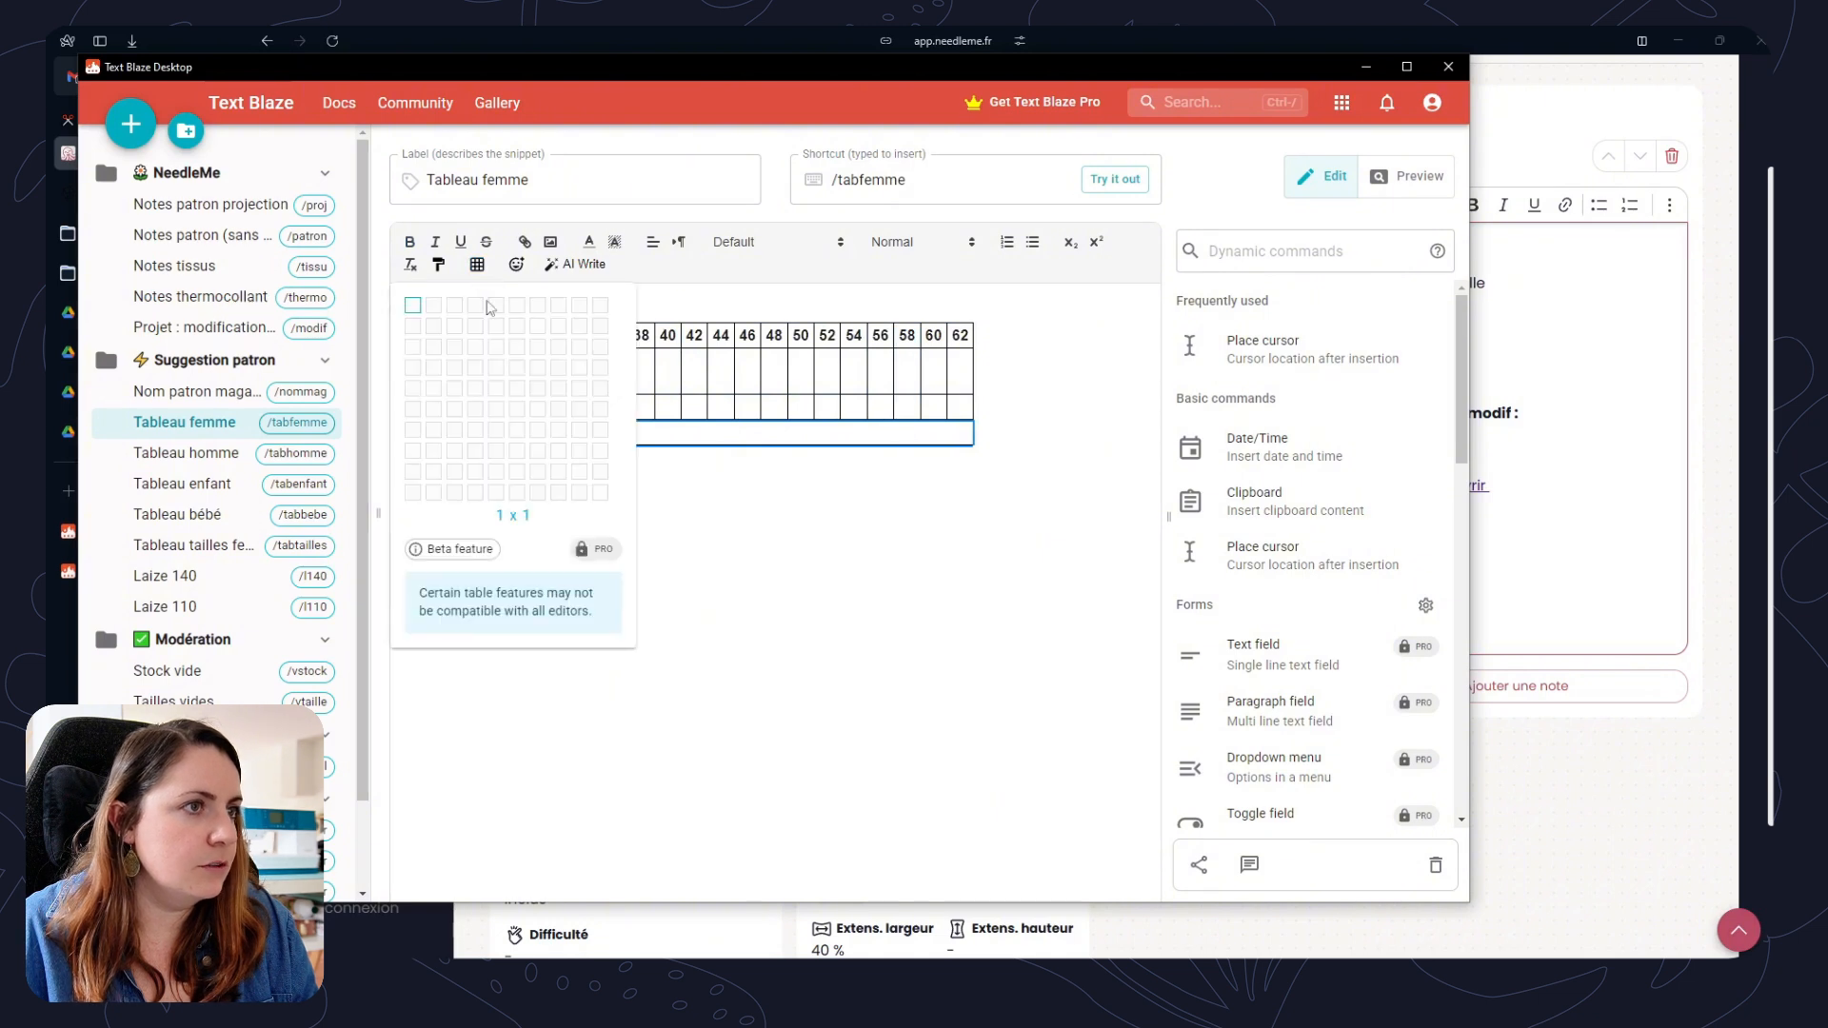
left_click(904, 539)
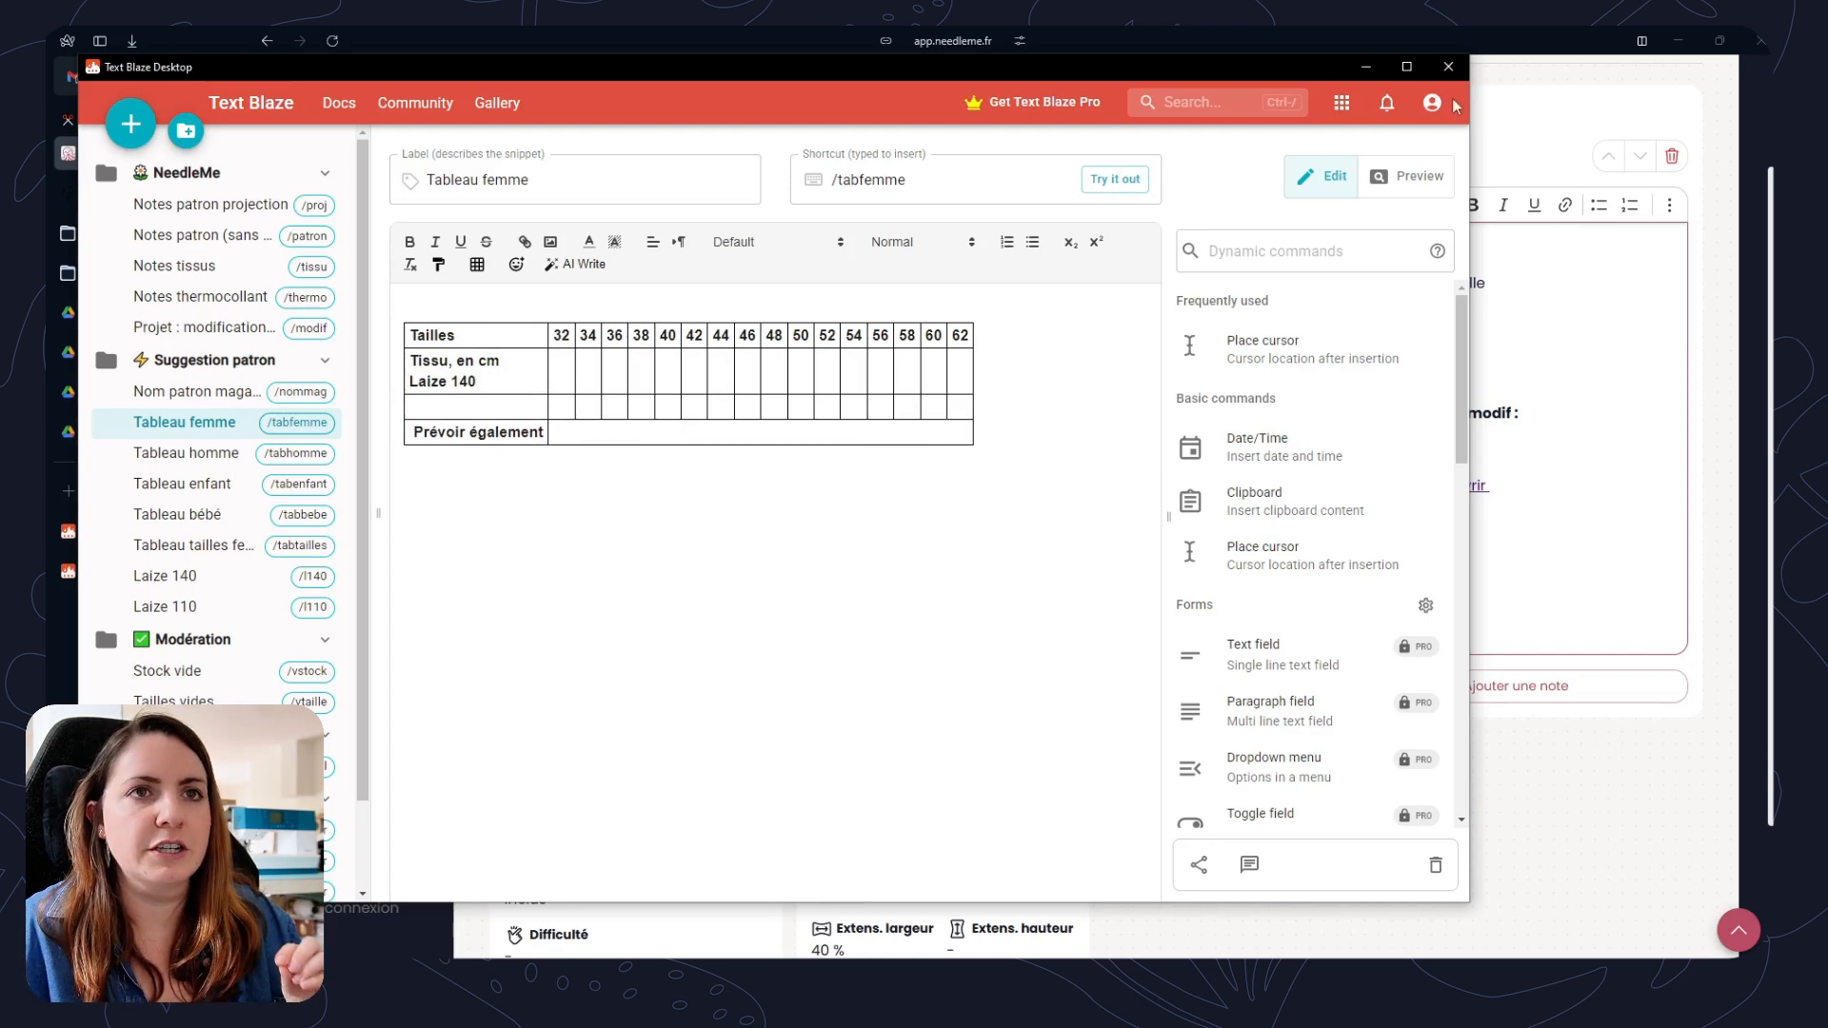
left_click(912, 174)
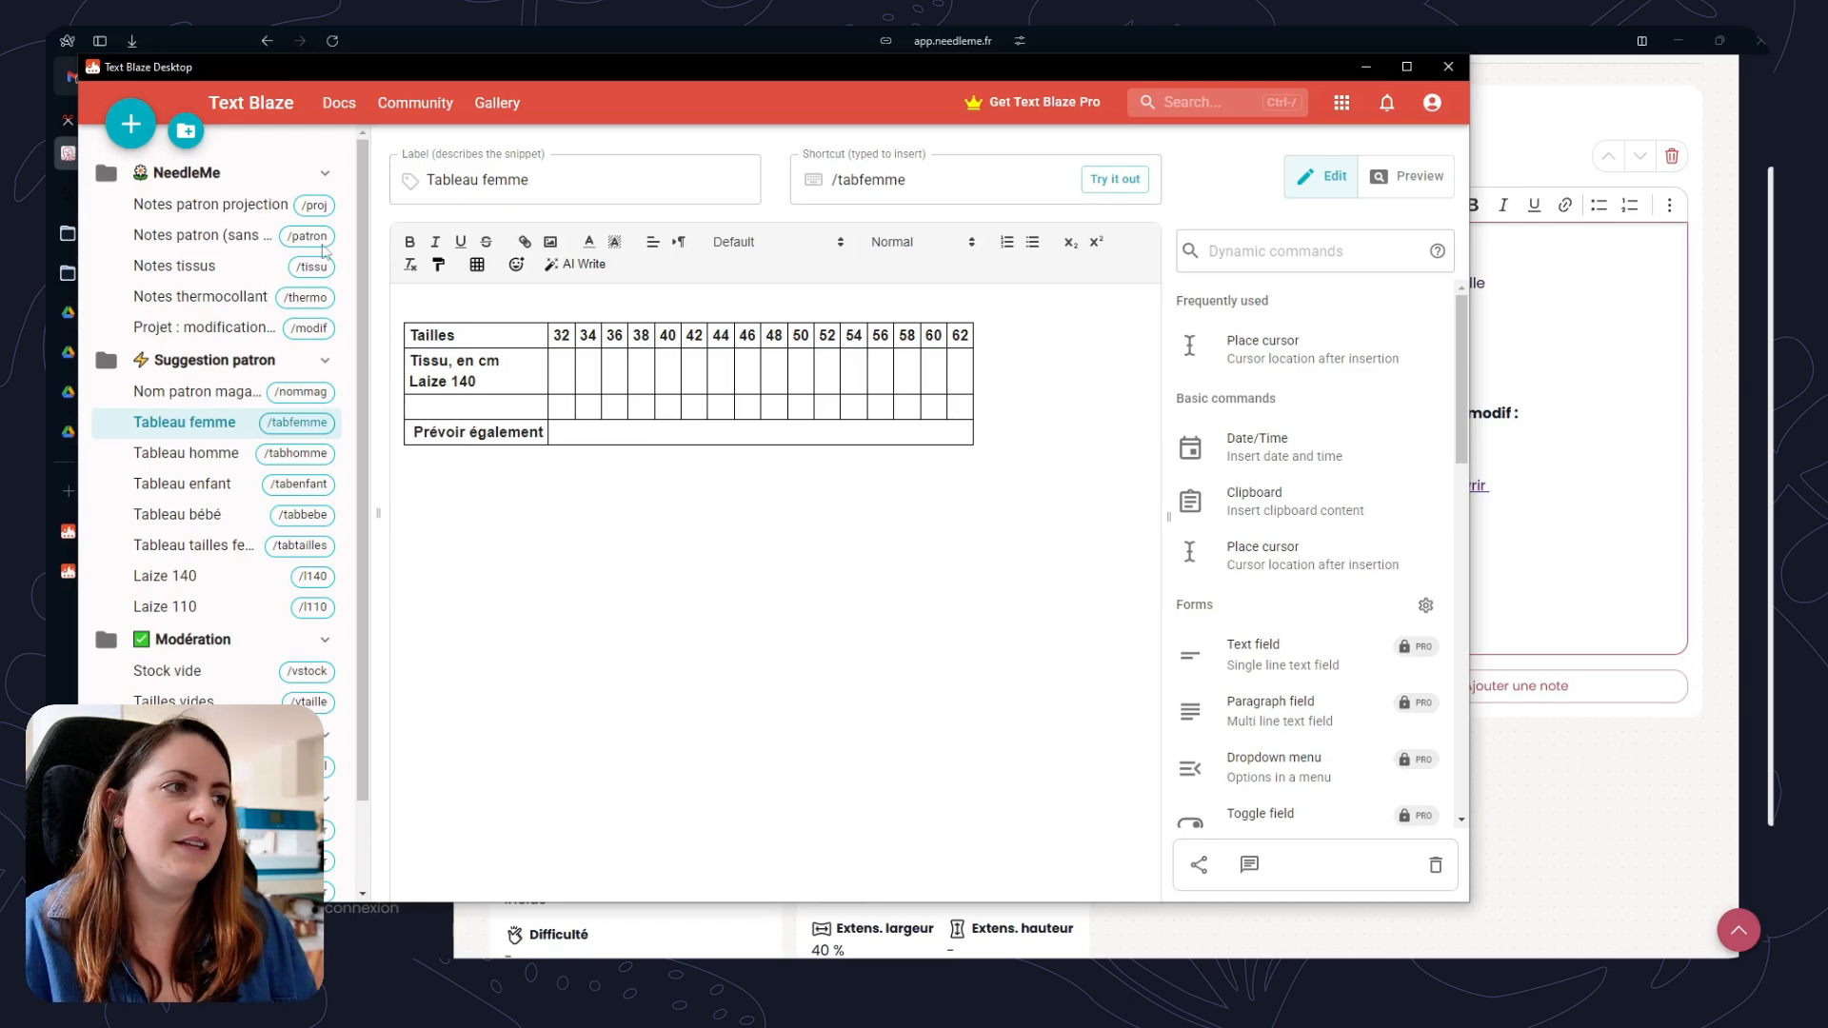
Delete the "Exemple" line from the end of the Notes patron projection snippet.
left_click(221, 205)
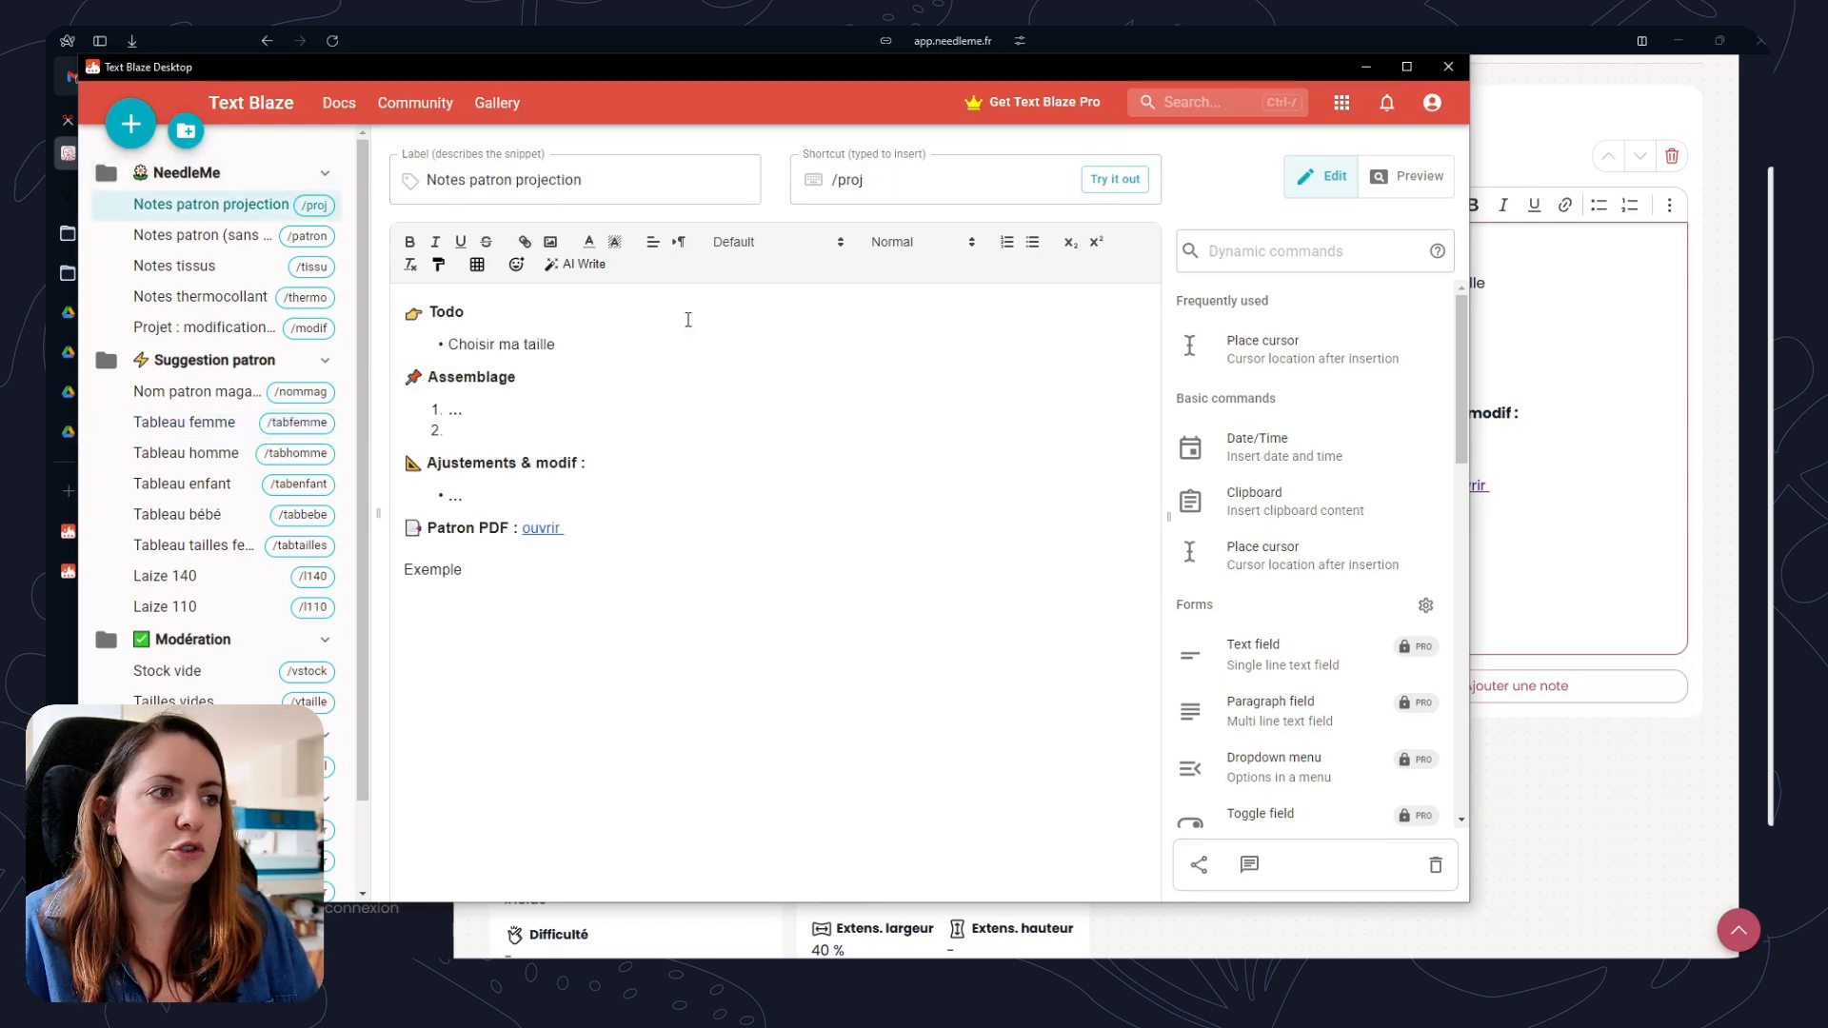
double_click(449, 573)
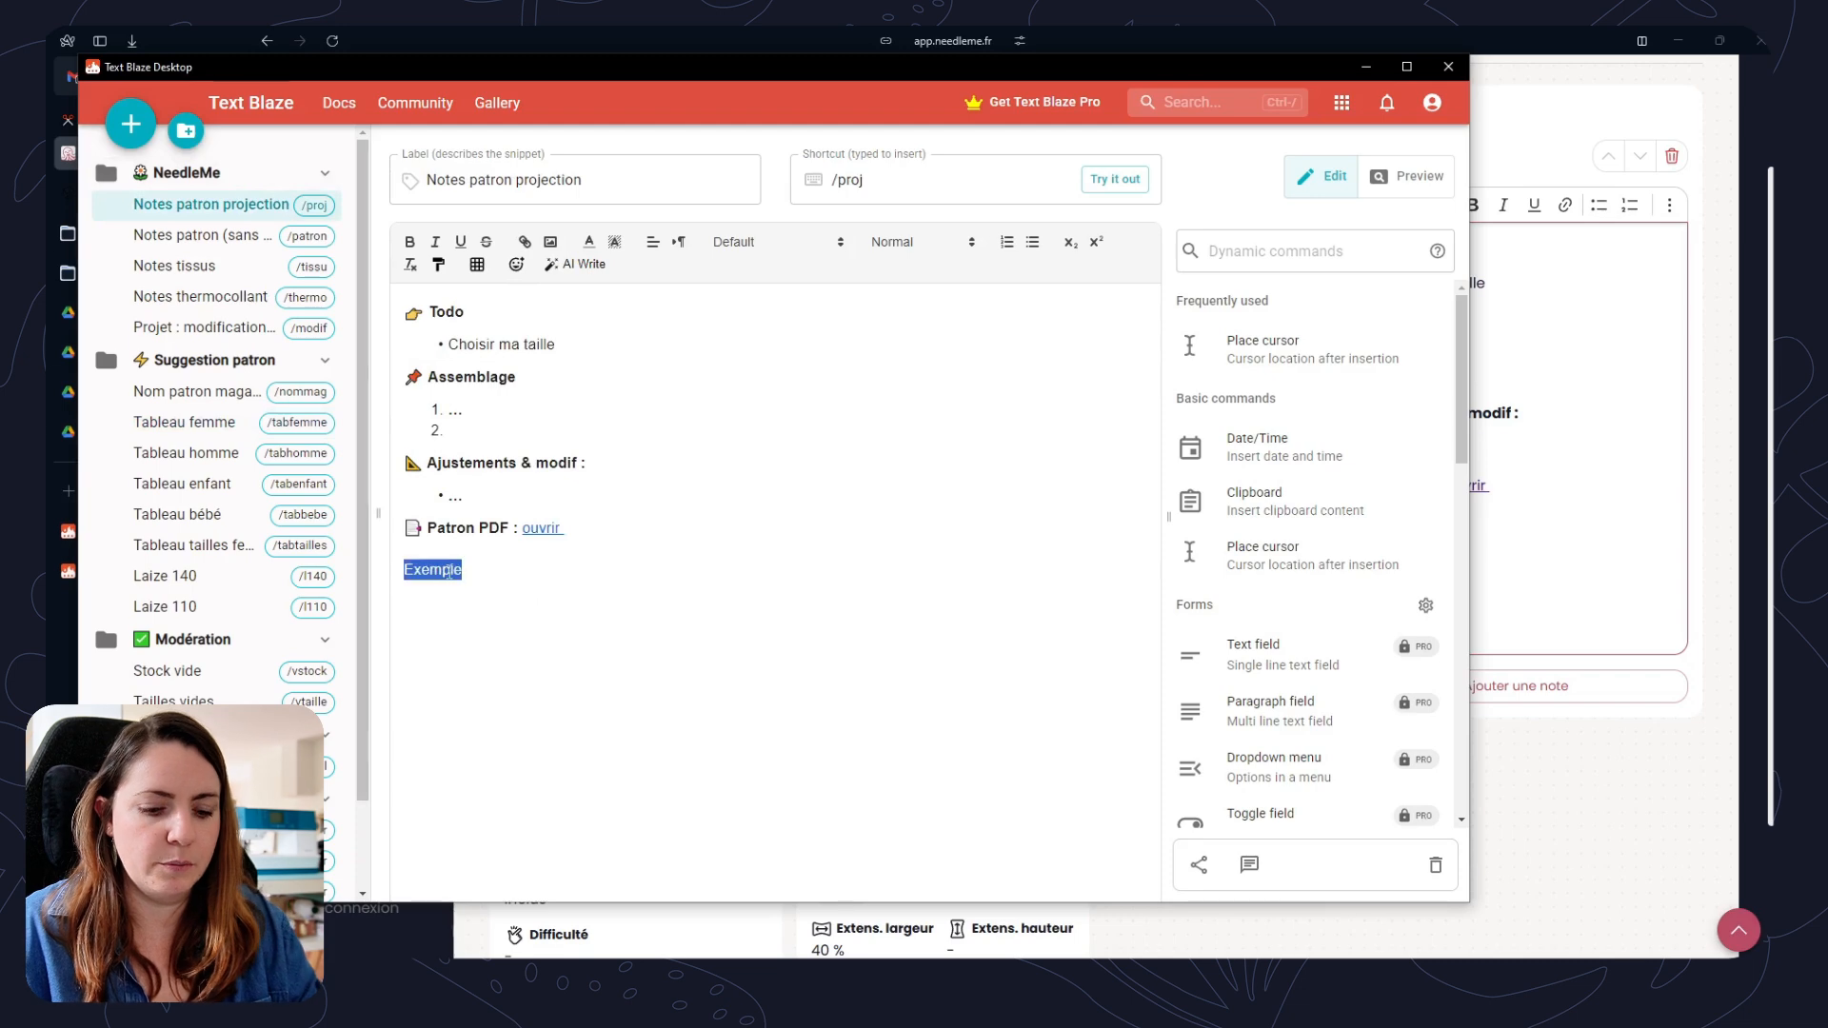
key("BackSpace")
key("BackSpace")
key("BackSpace")
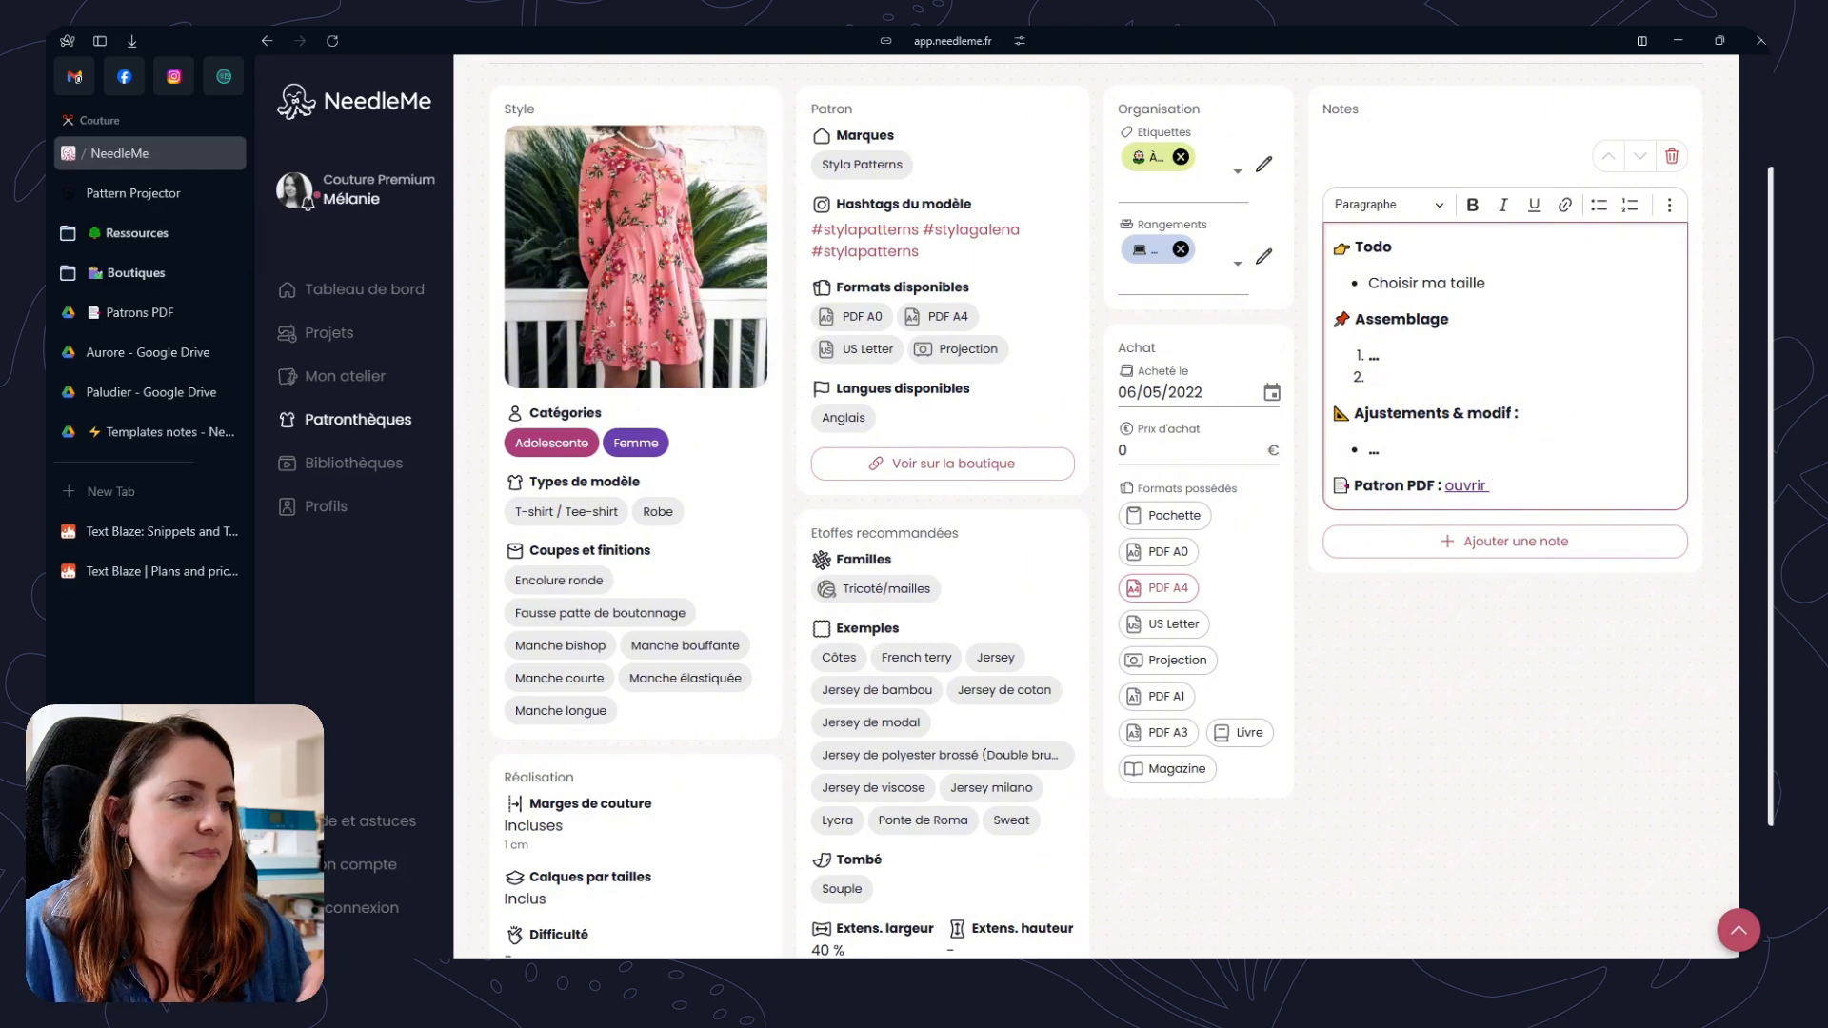
Return to Text Blaze Desktop and review the Todo list in the Notes patron snippet with the /patron shortcut.
left_click(766, 978)
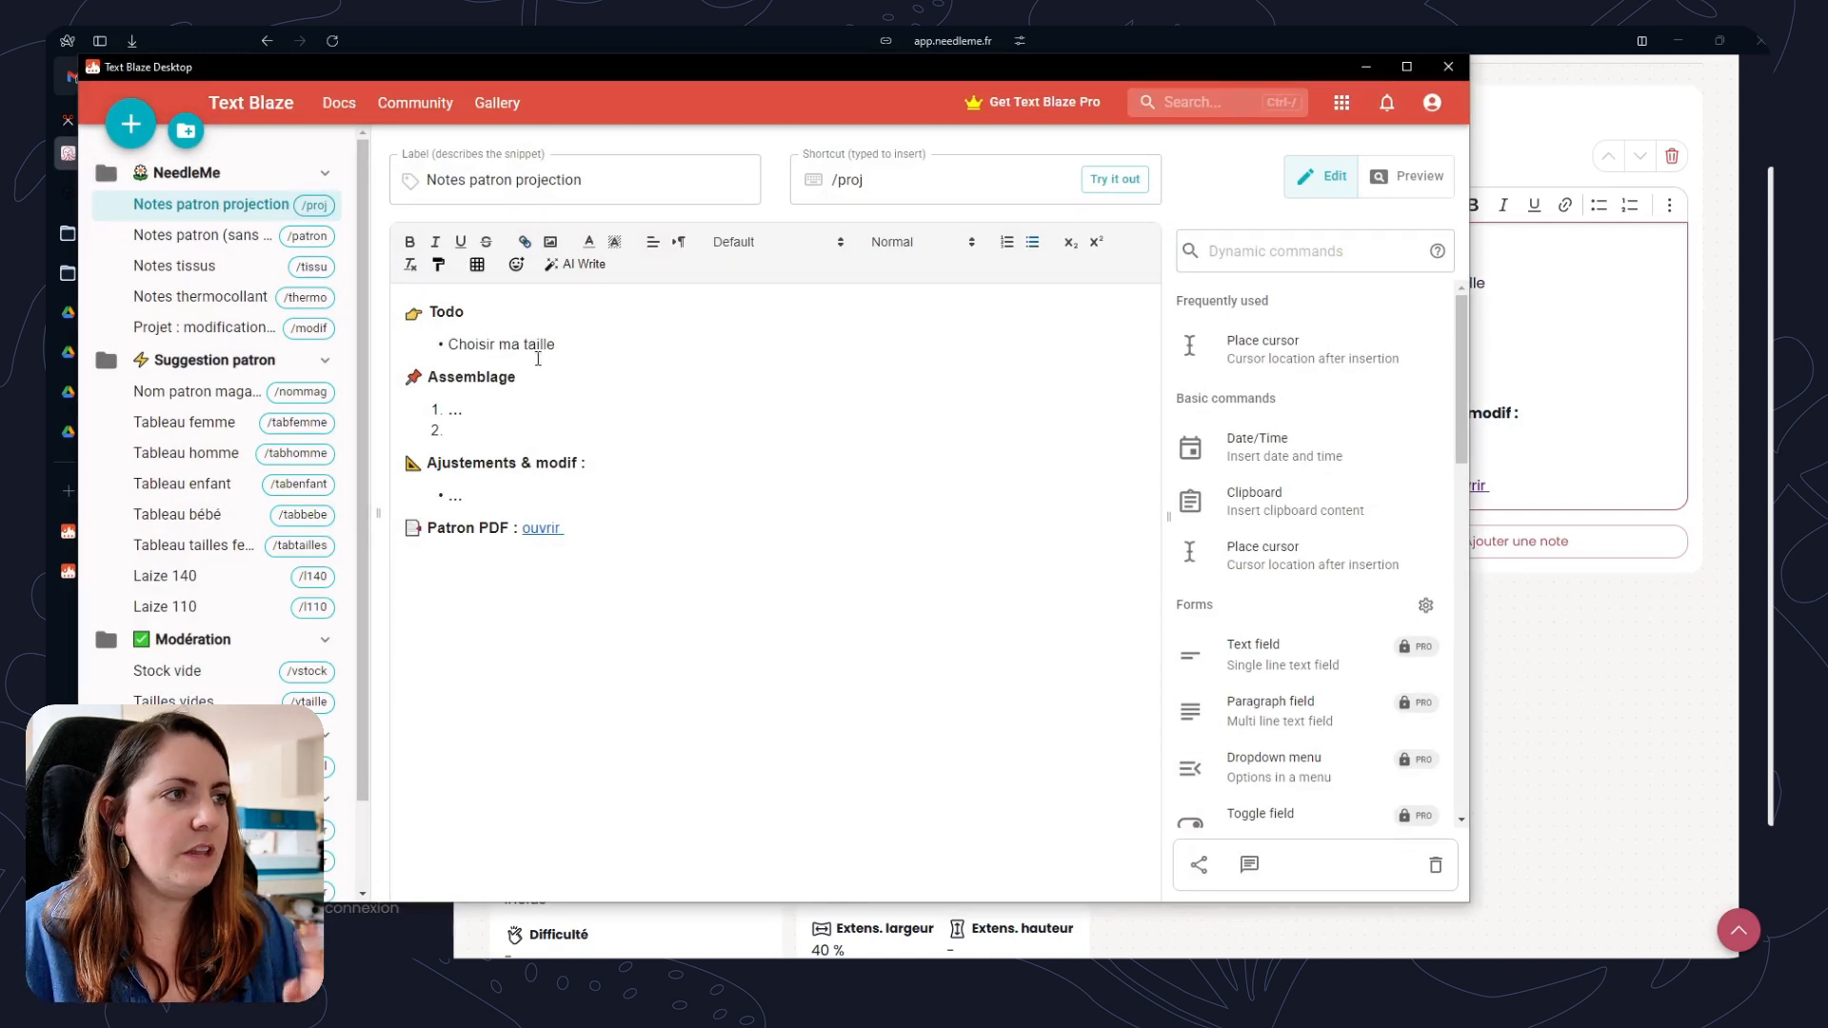
left_click(283, 244)
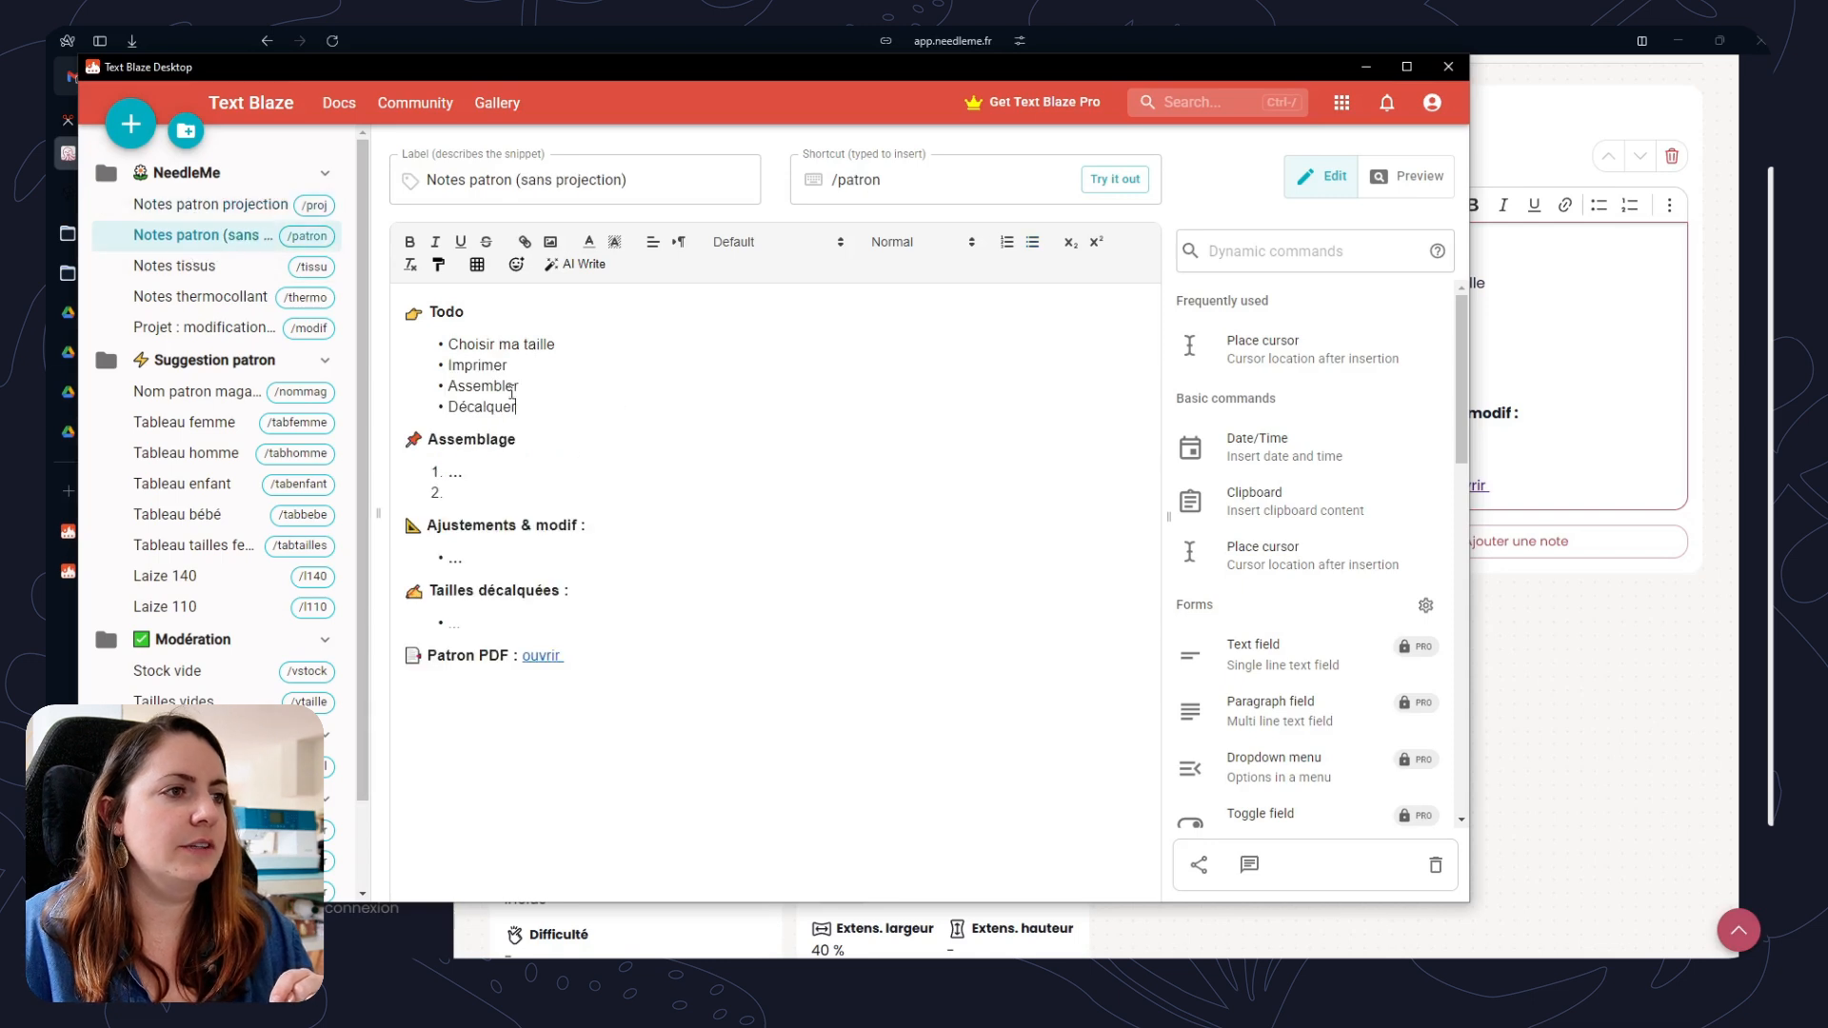
left_click_drag(447, 344, 546, 403)
left_click(548, 405)
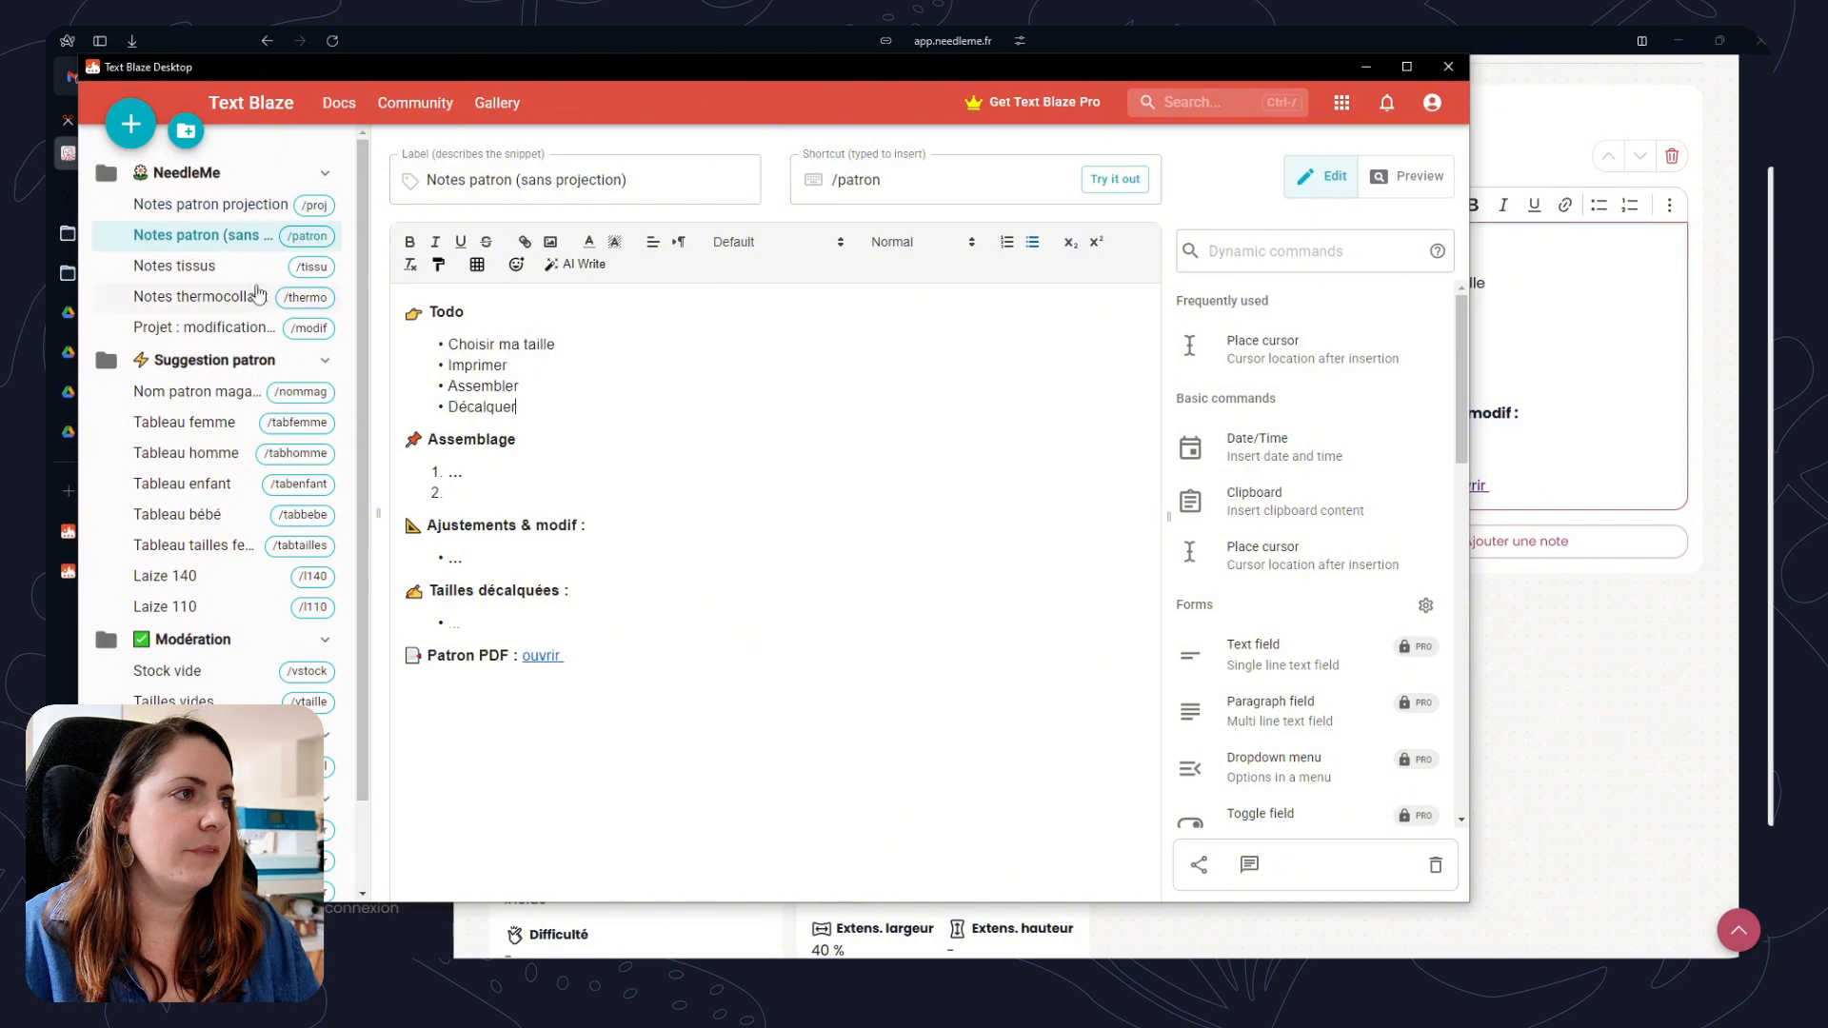
Open the Notes tissus snippet and review its project ideas, additional information, reference and purchase fields.
left_click(225, 267)
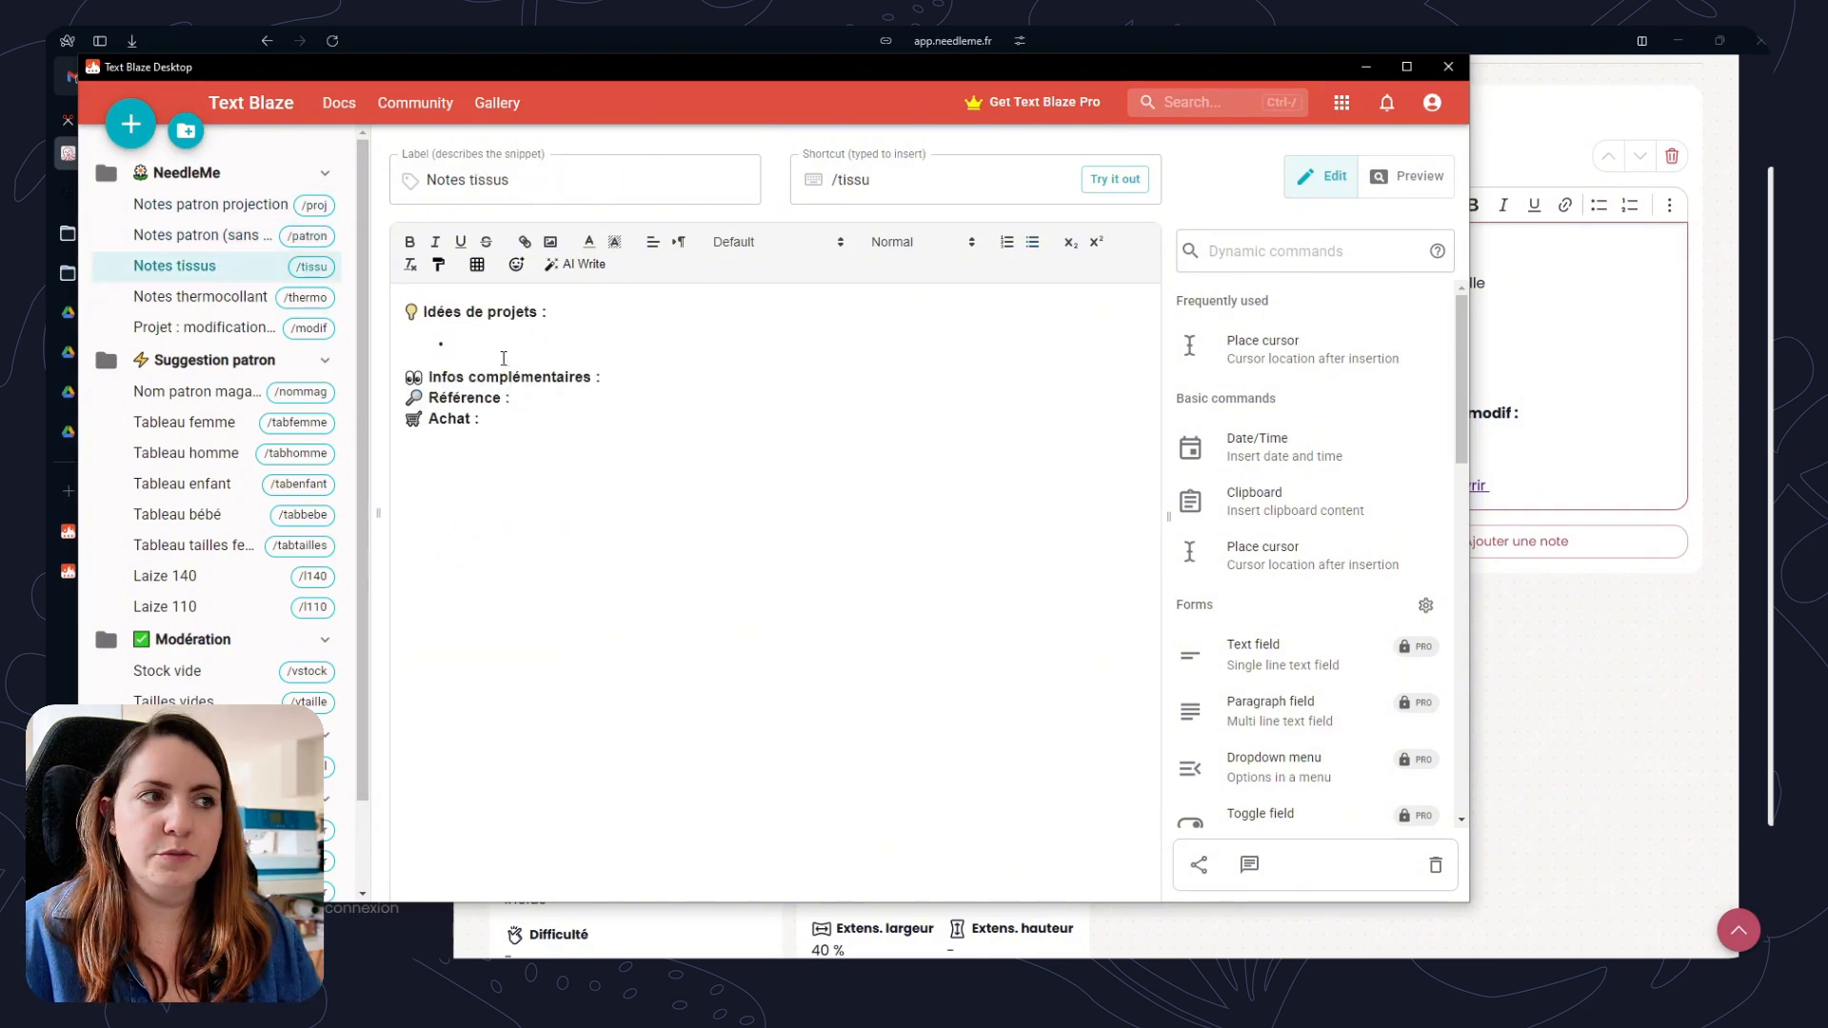
left_click_drag(495, 344, 418, 305)
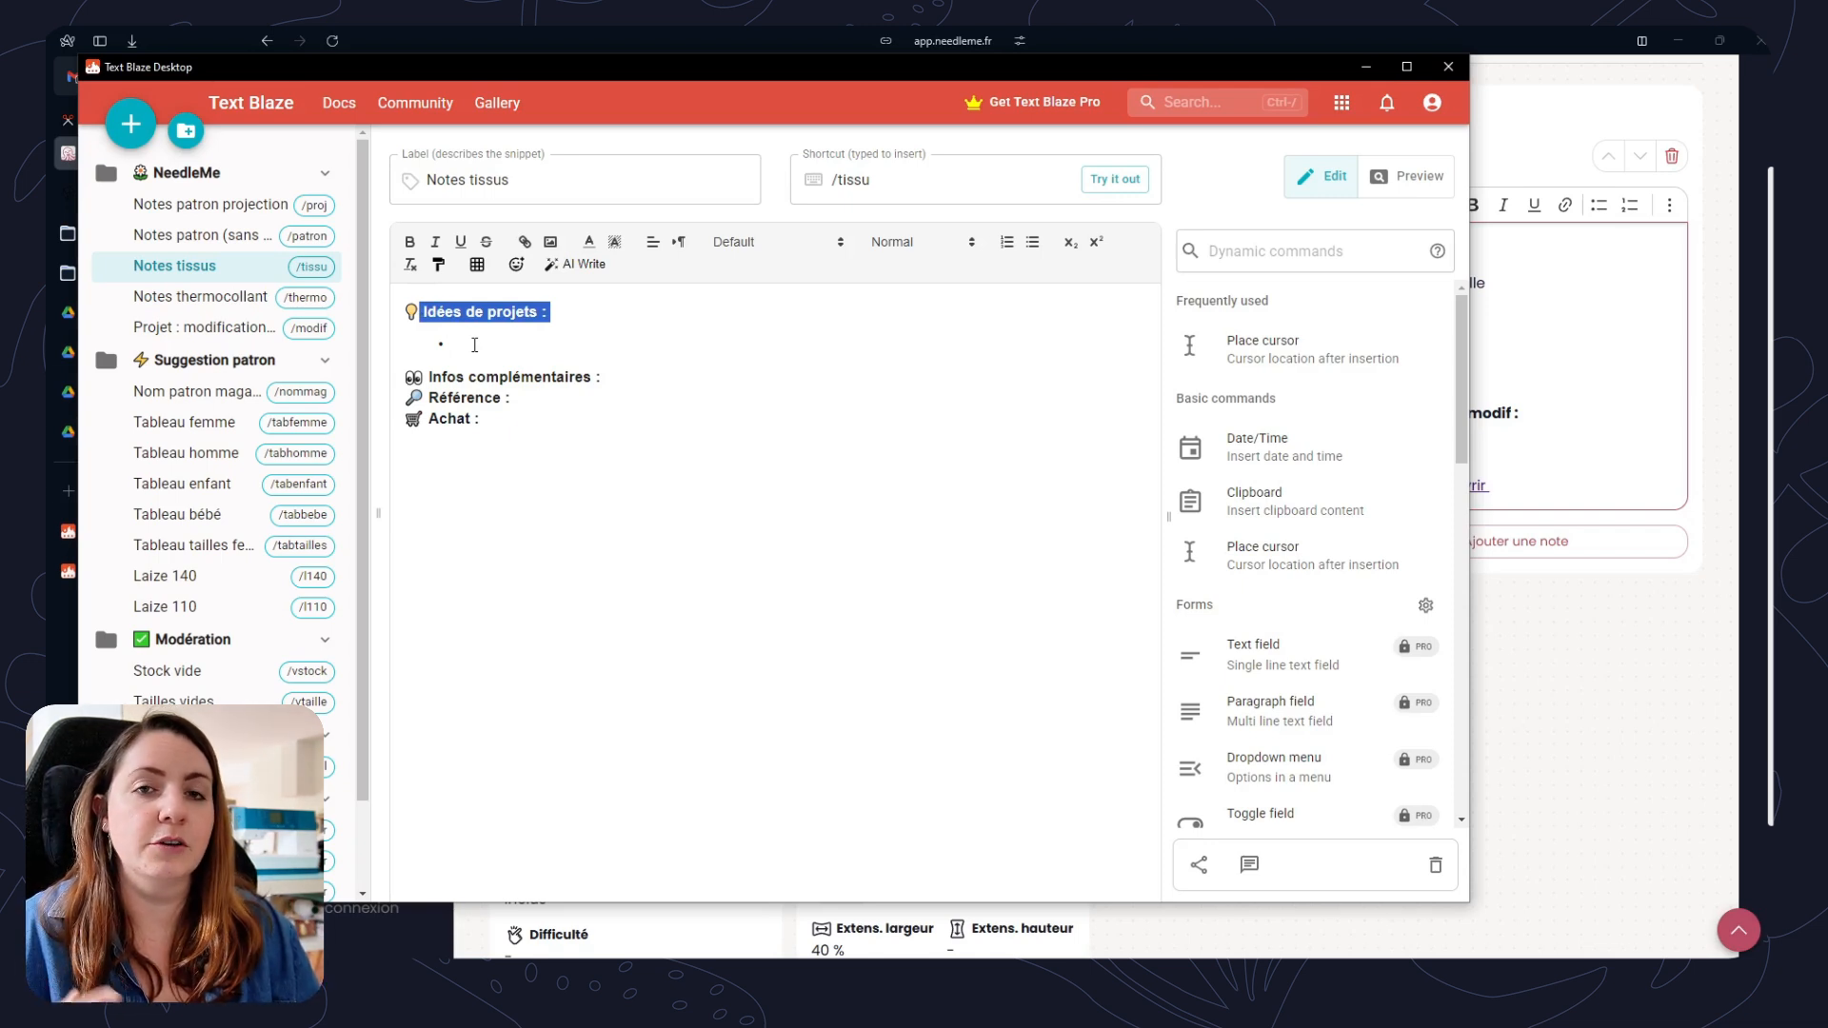
left_click(461, 339)
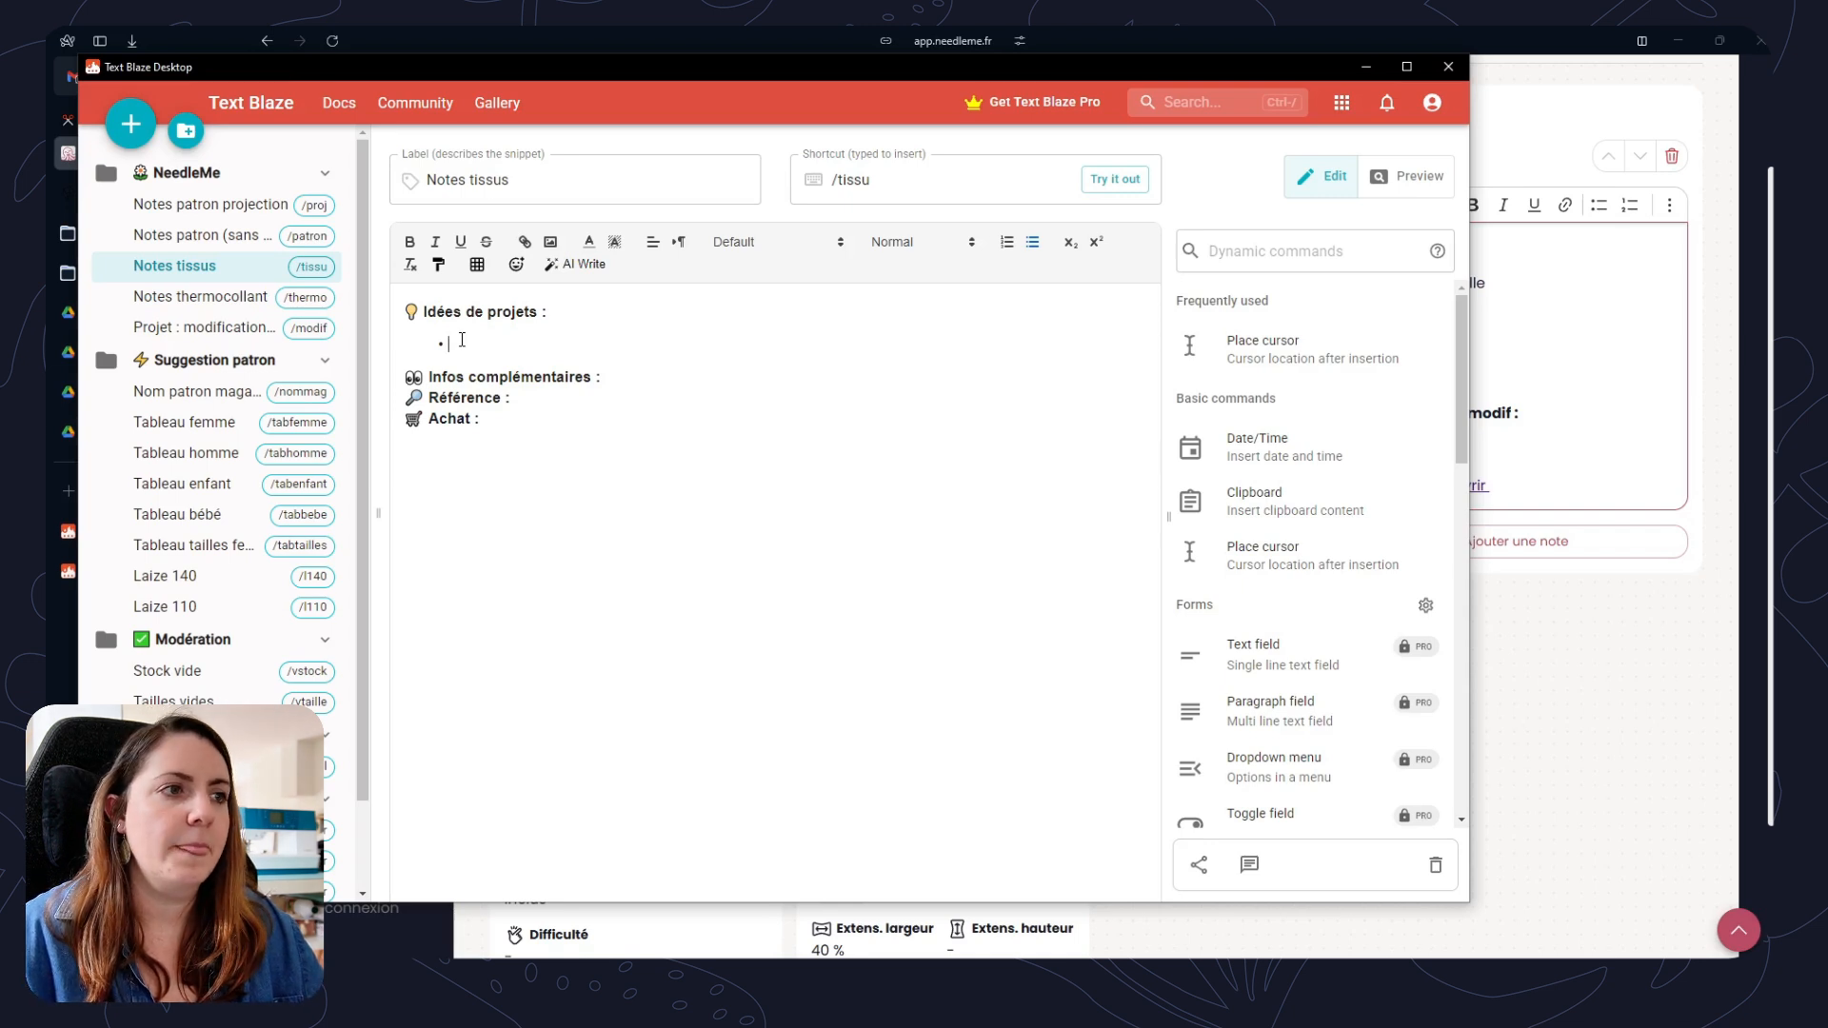
left_click(624, 378)
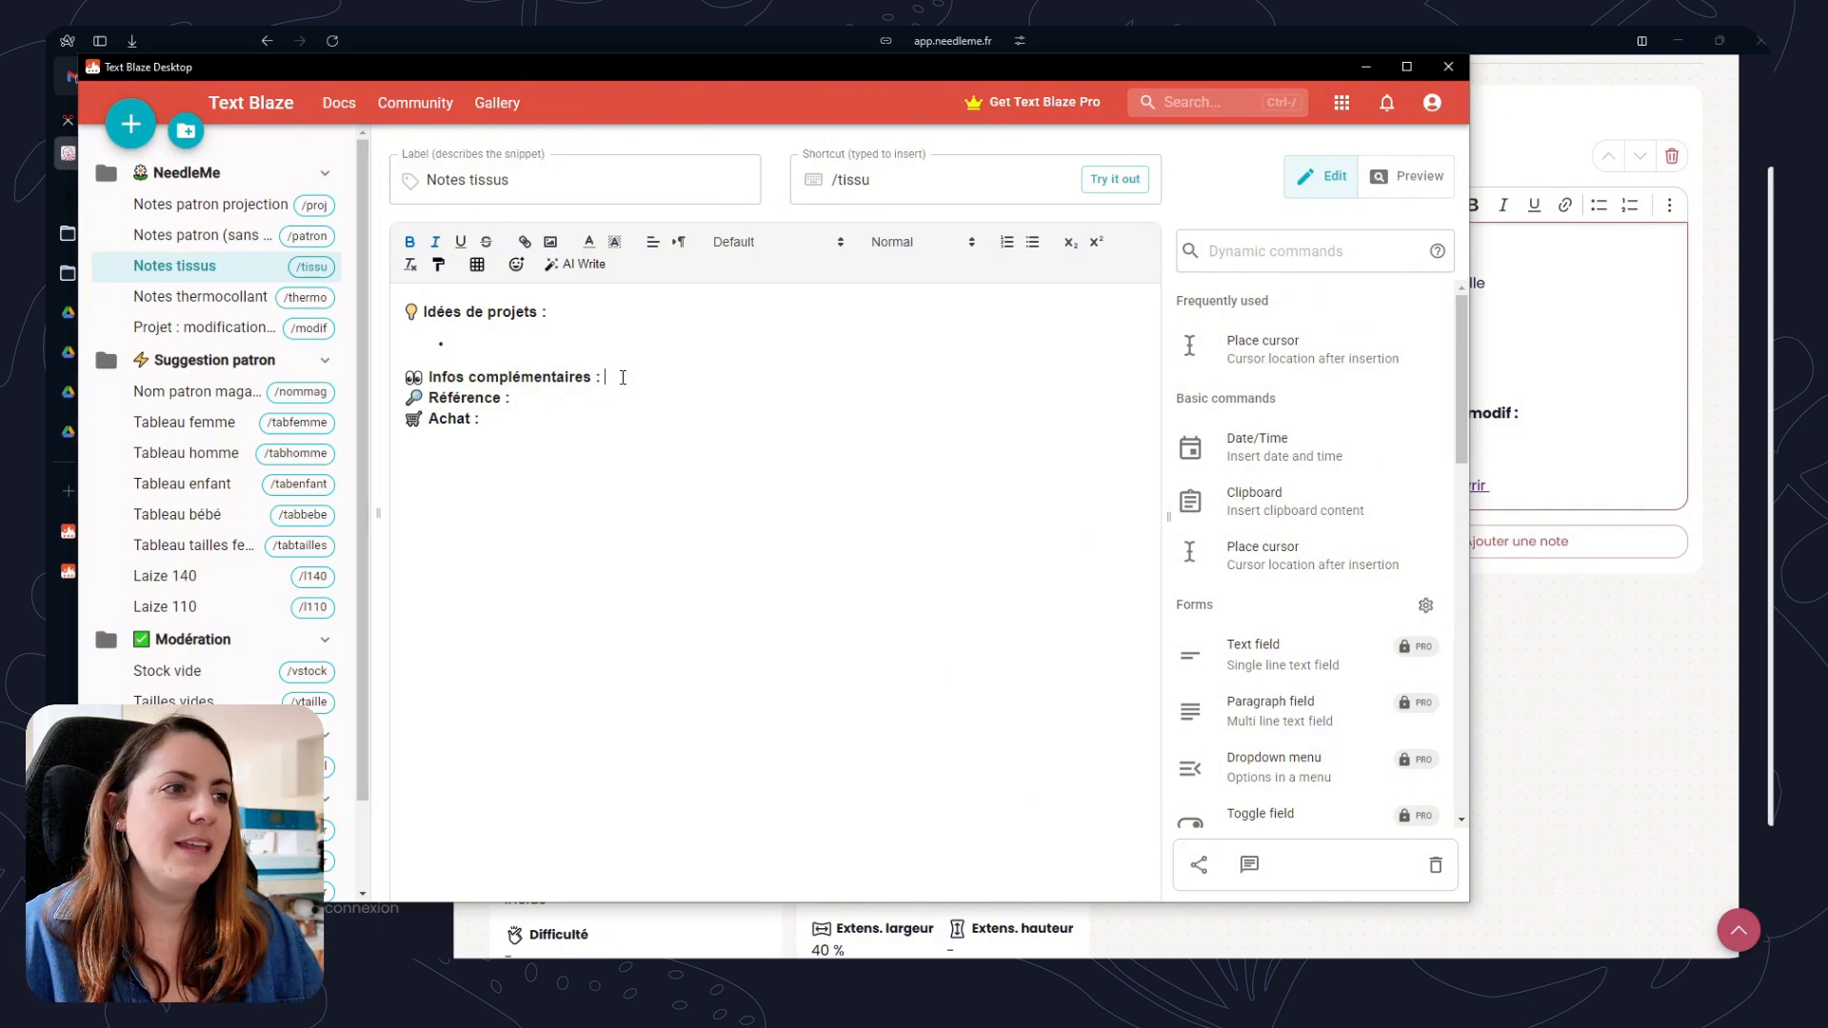
left_click(515, 399)
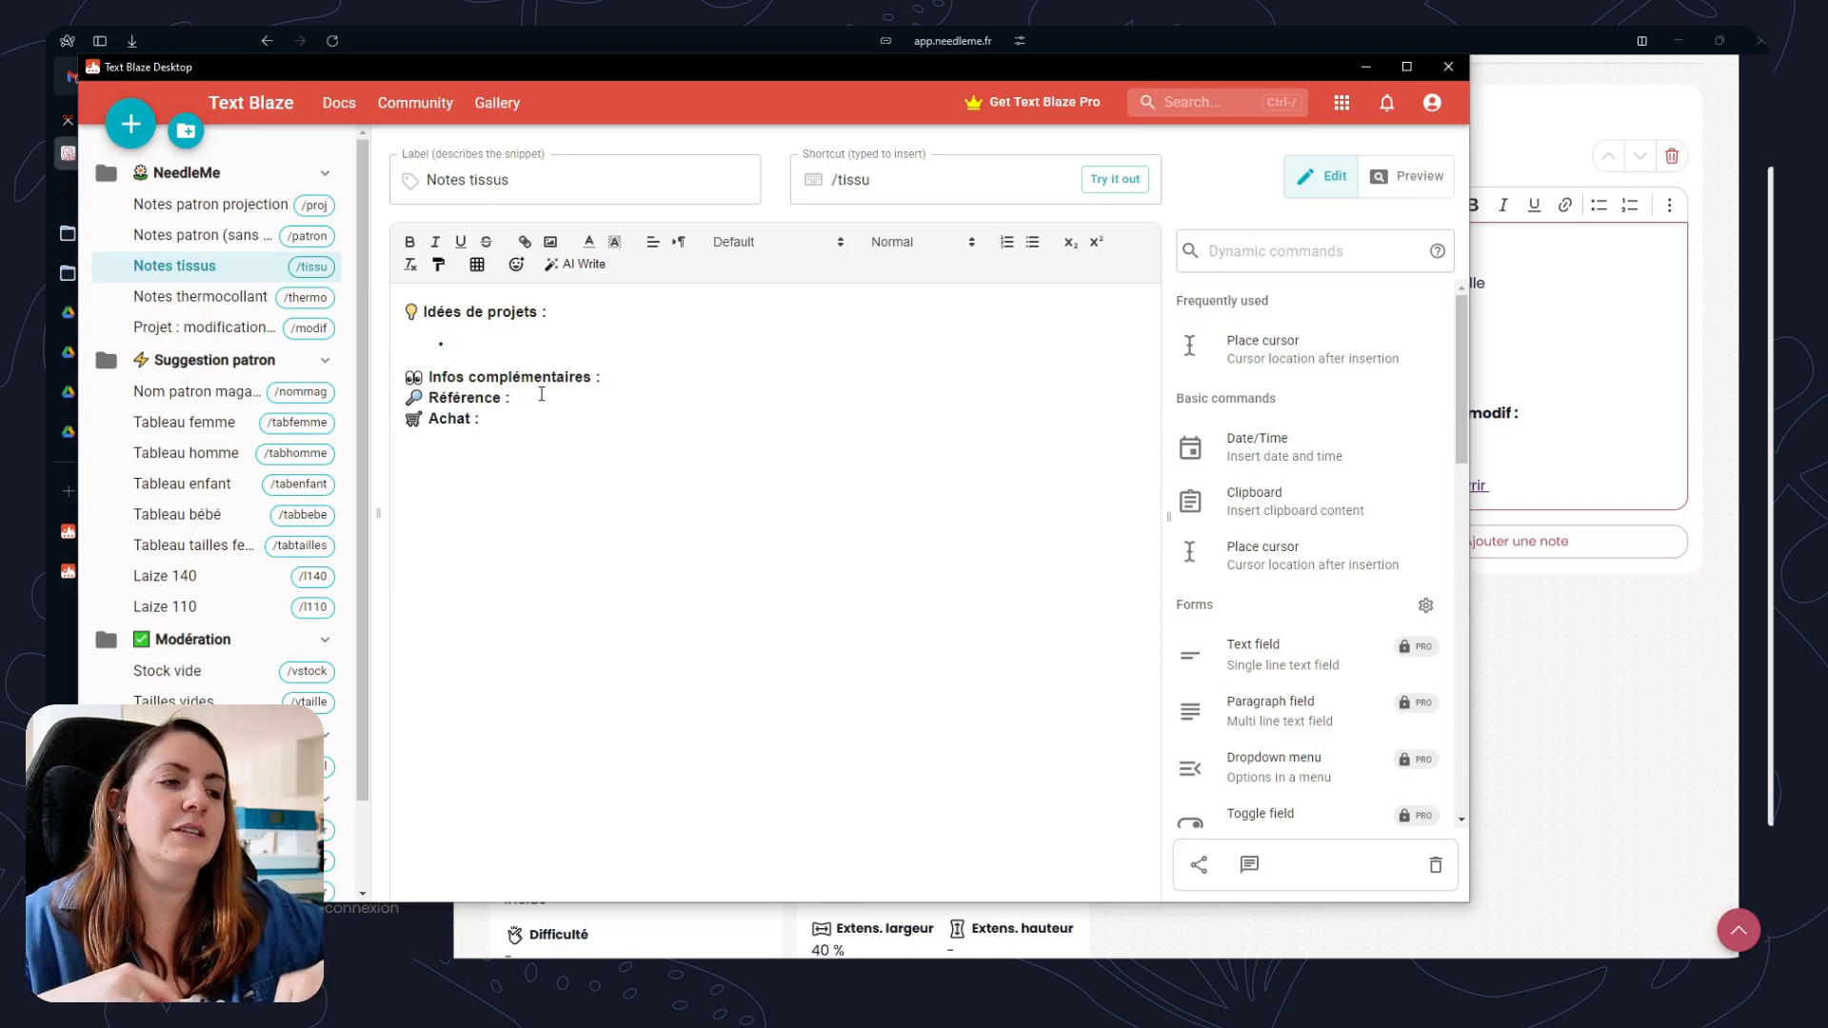
left_click_drag(516, 422, 406, 420)
left_click(531, 424)
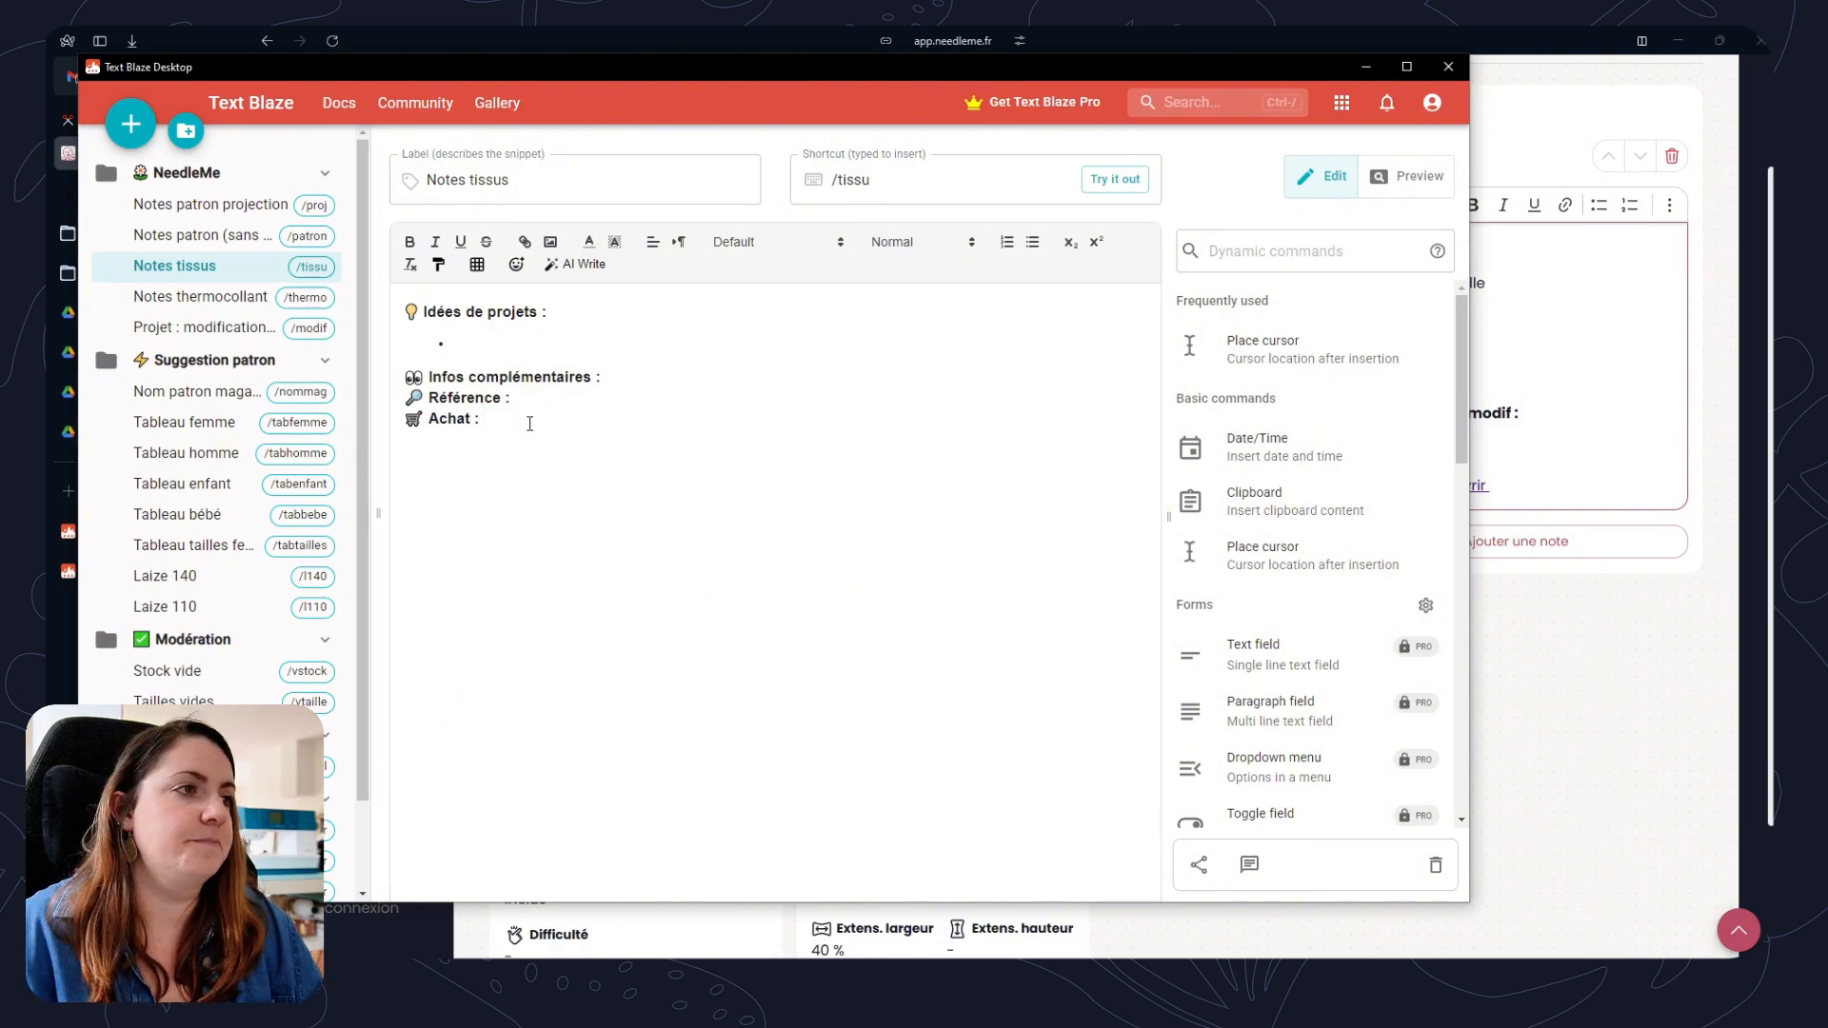
Open the Notes thermocollant snippet and review its Pose, Usages, Référence and Achat fields.
left_click(211, 299)
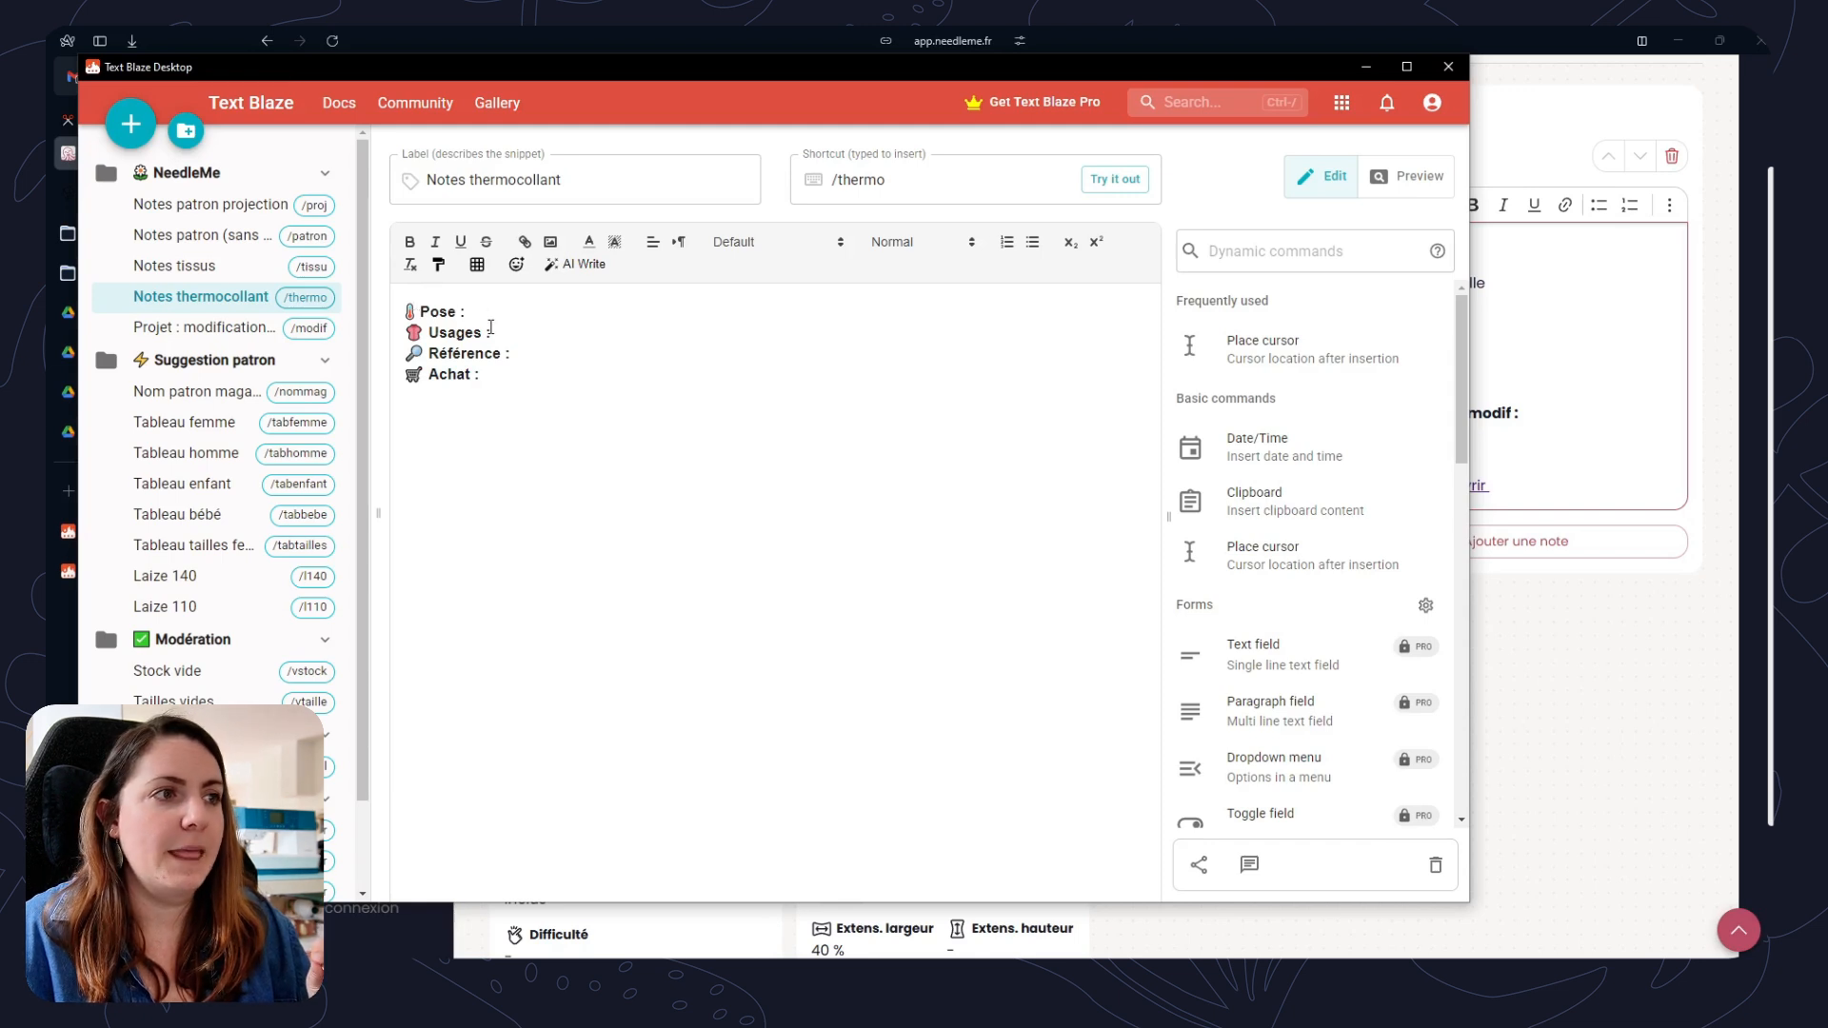
left_click_drag(510, 380, 406, 307)
left_click(609, 350)
left_click(486, 312)
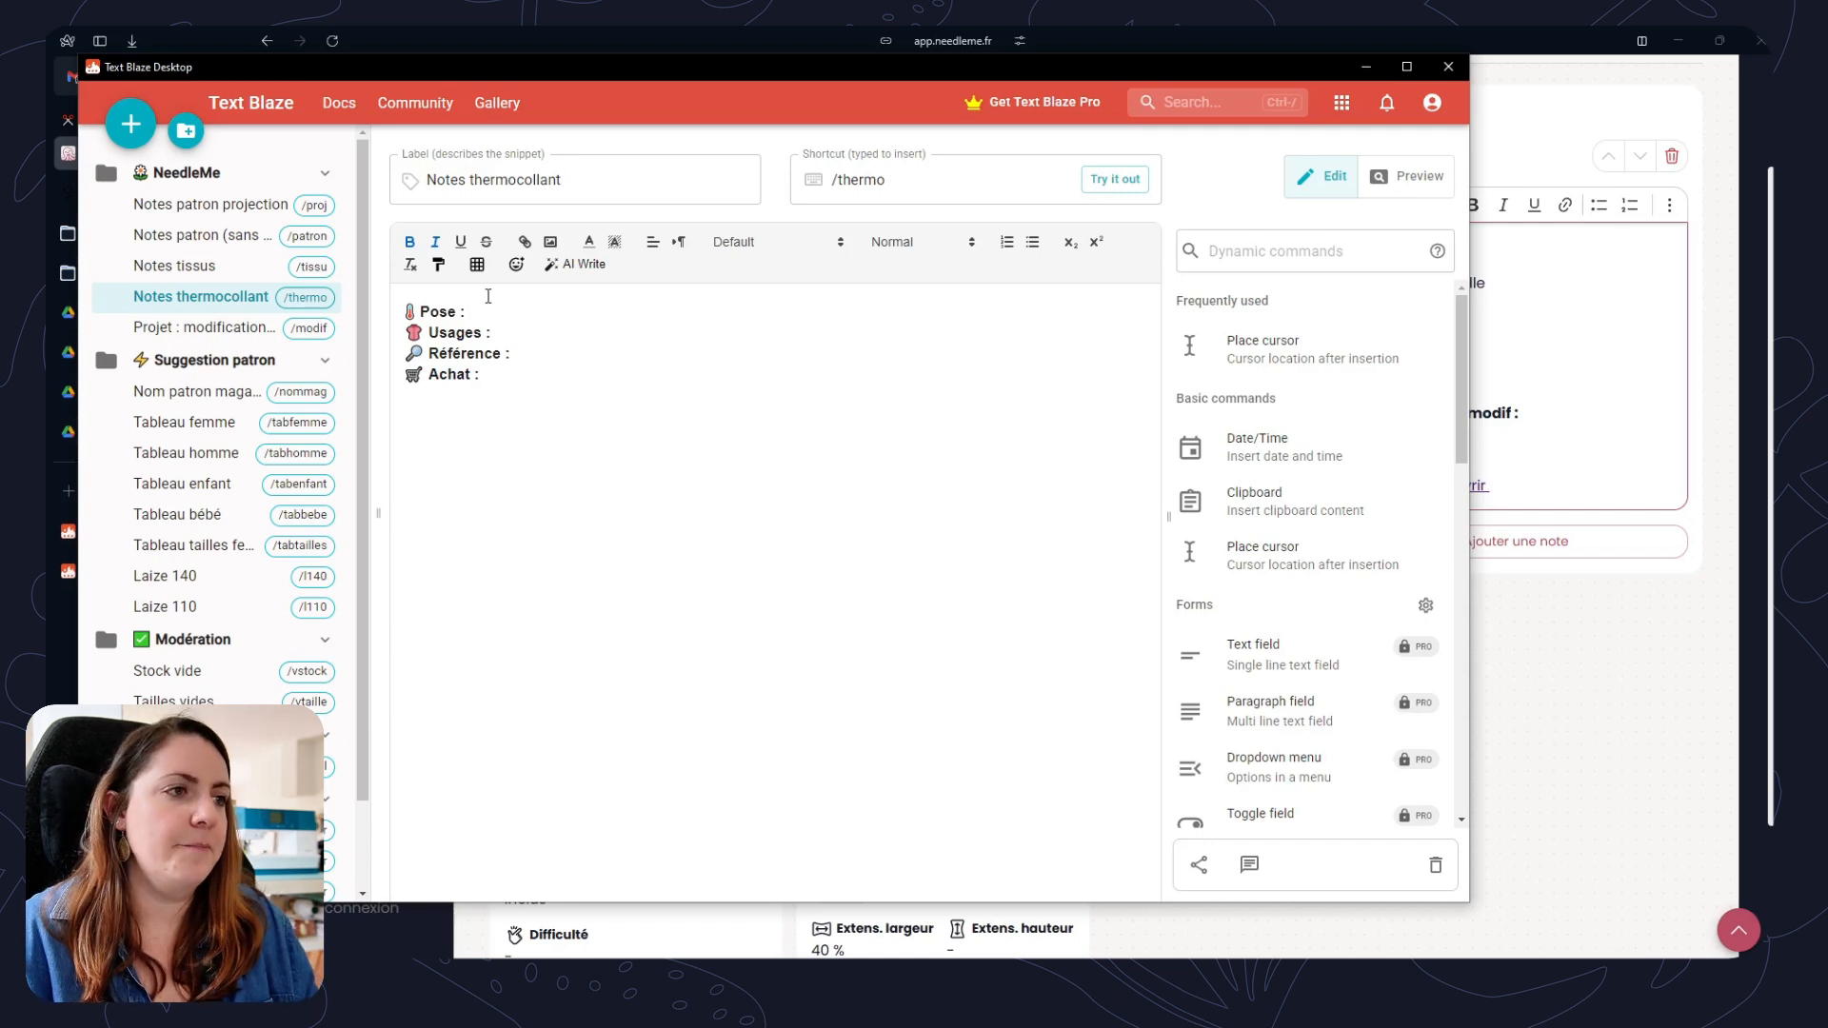
left_click_drag(512, 377, 407, 308)
left_click(561, 357)
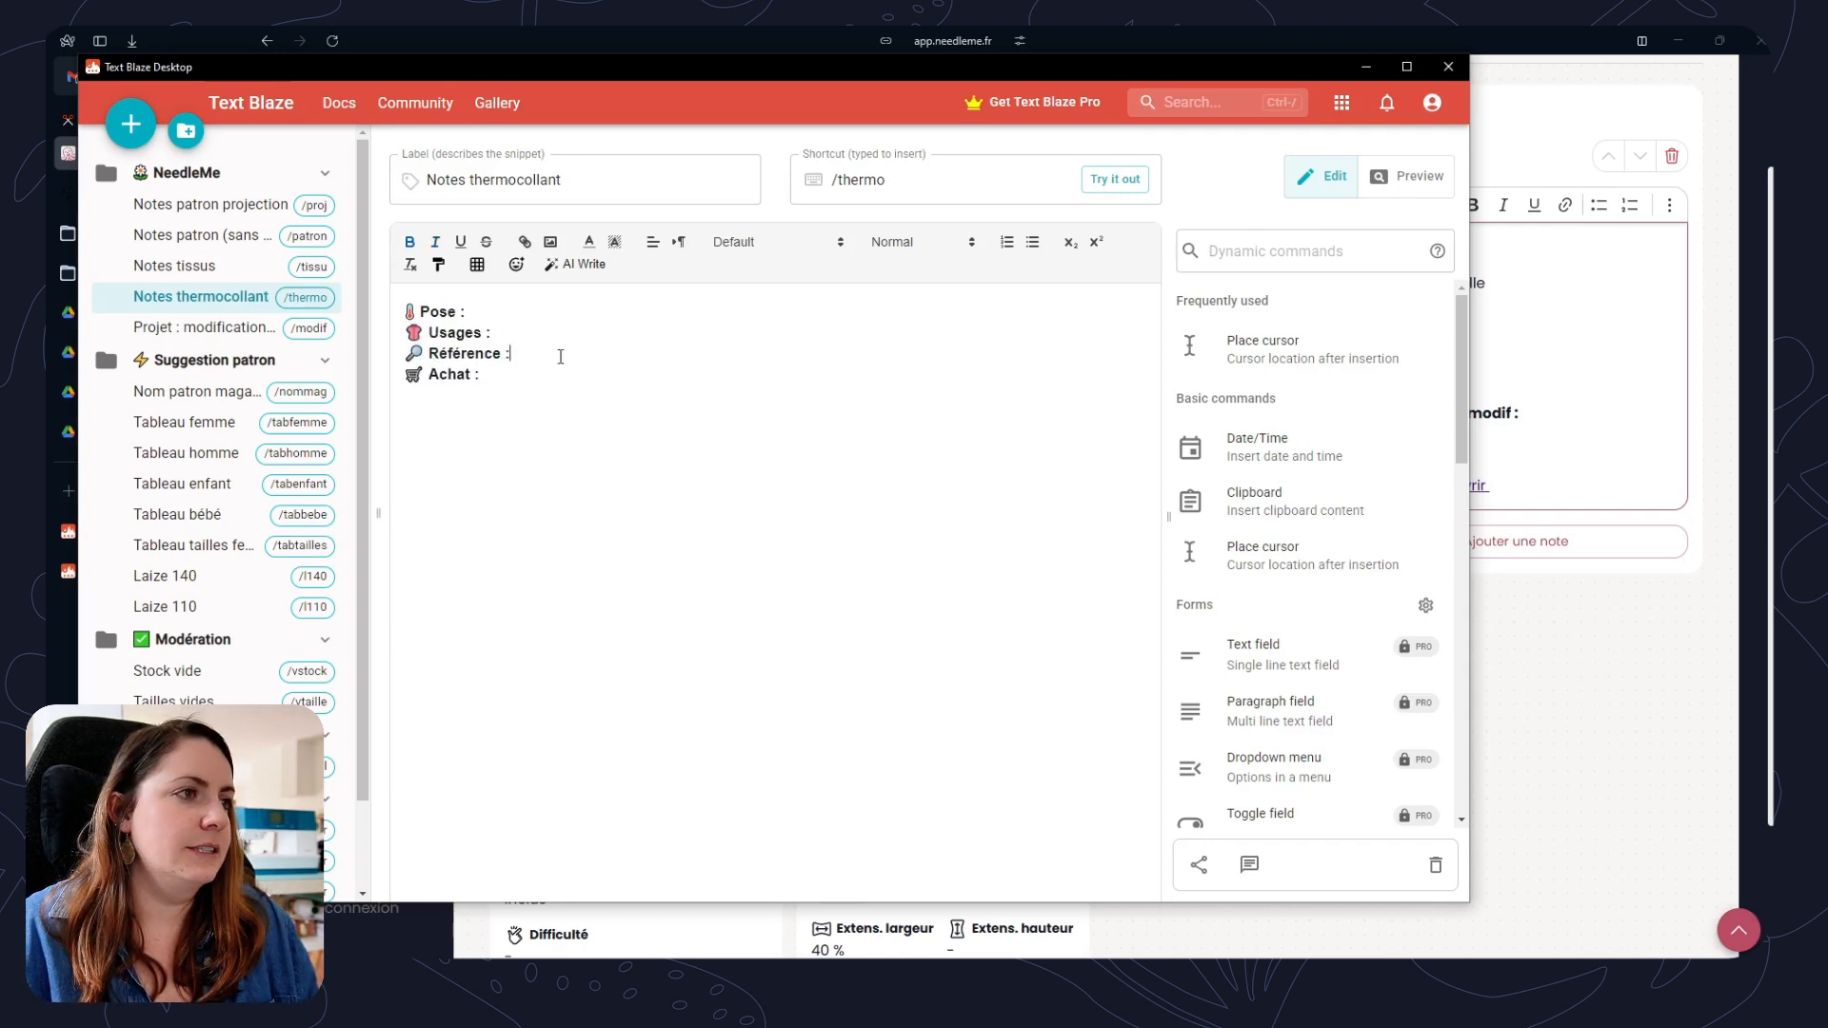
Open the "Projet : modifications prévues" snippet and review its heading and numbered list.
left_click(170, 329)
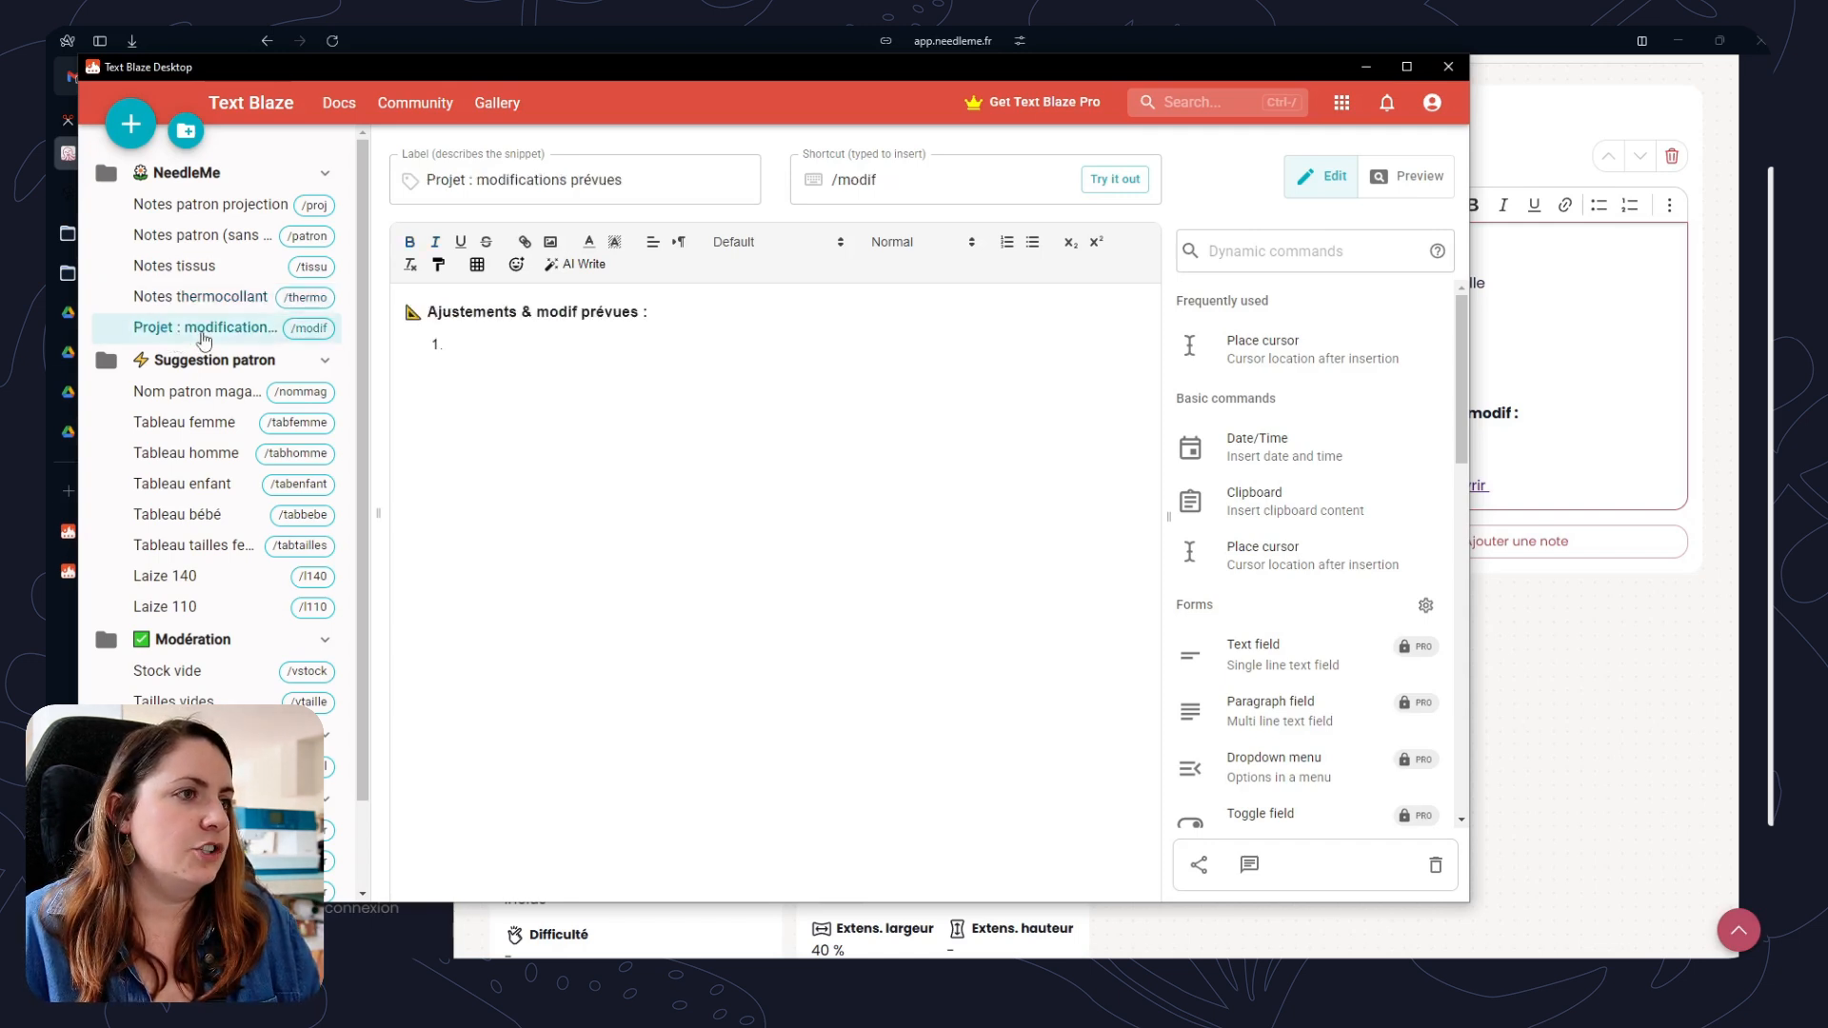
left_click(464, 331)
left_click_drag(433, 313, 739, 315)
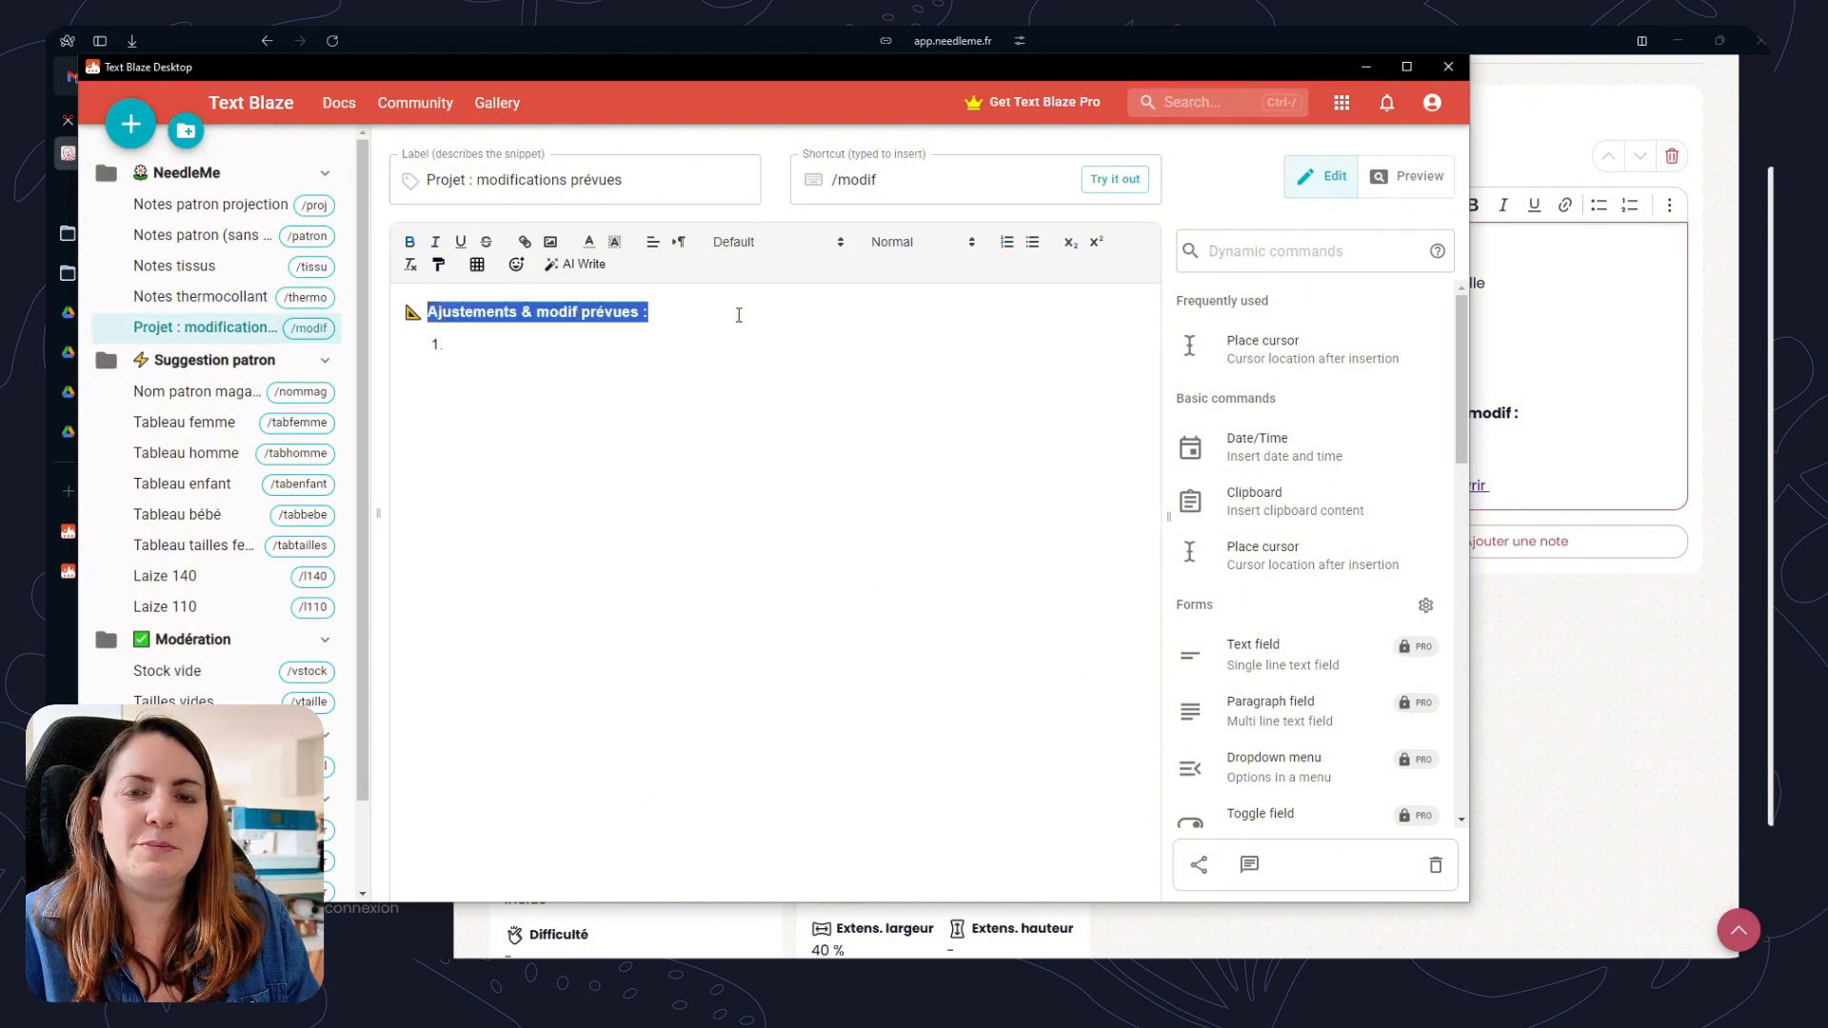
left_click(584, 348)
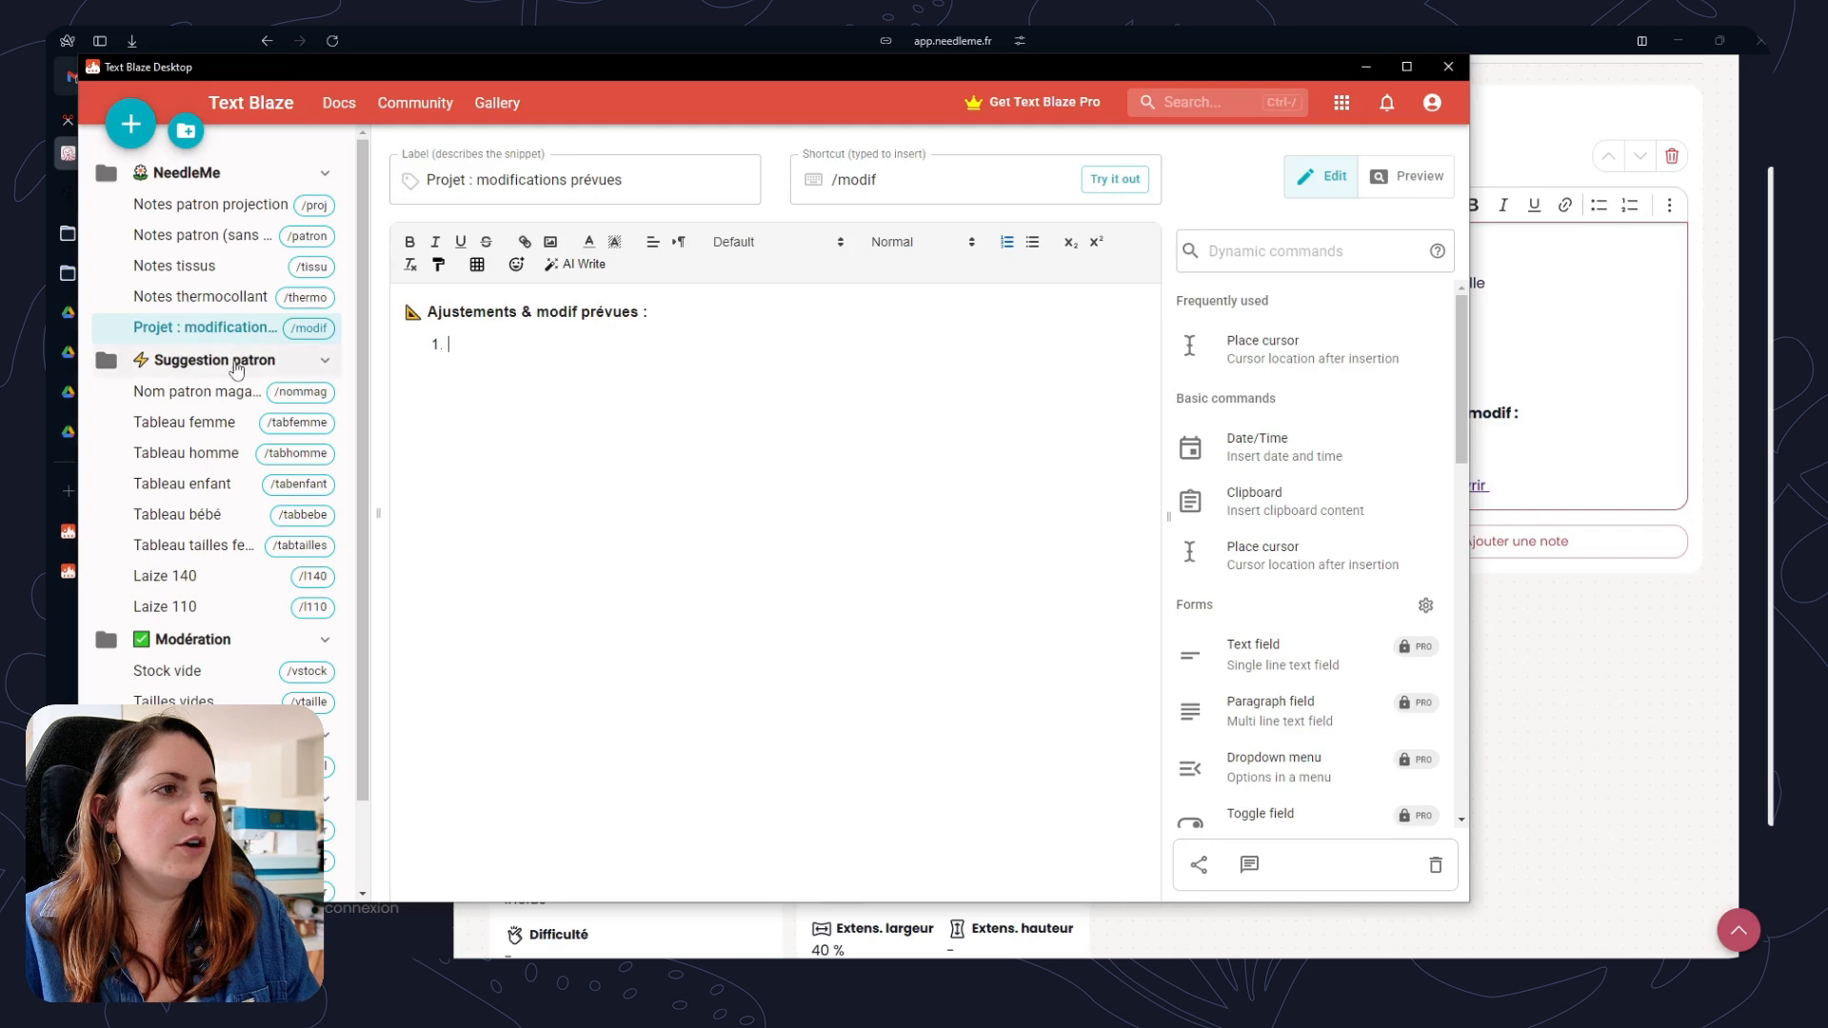
Open the Nom patron magazine snippet in Suggestion patron and examine its example name and memo format.
left_click(180, 401)
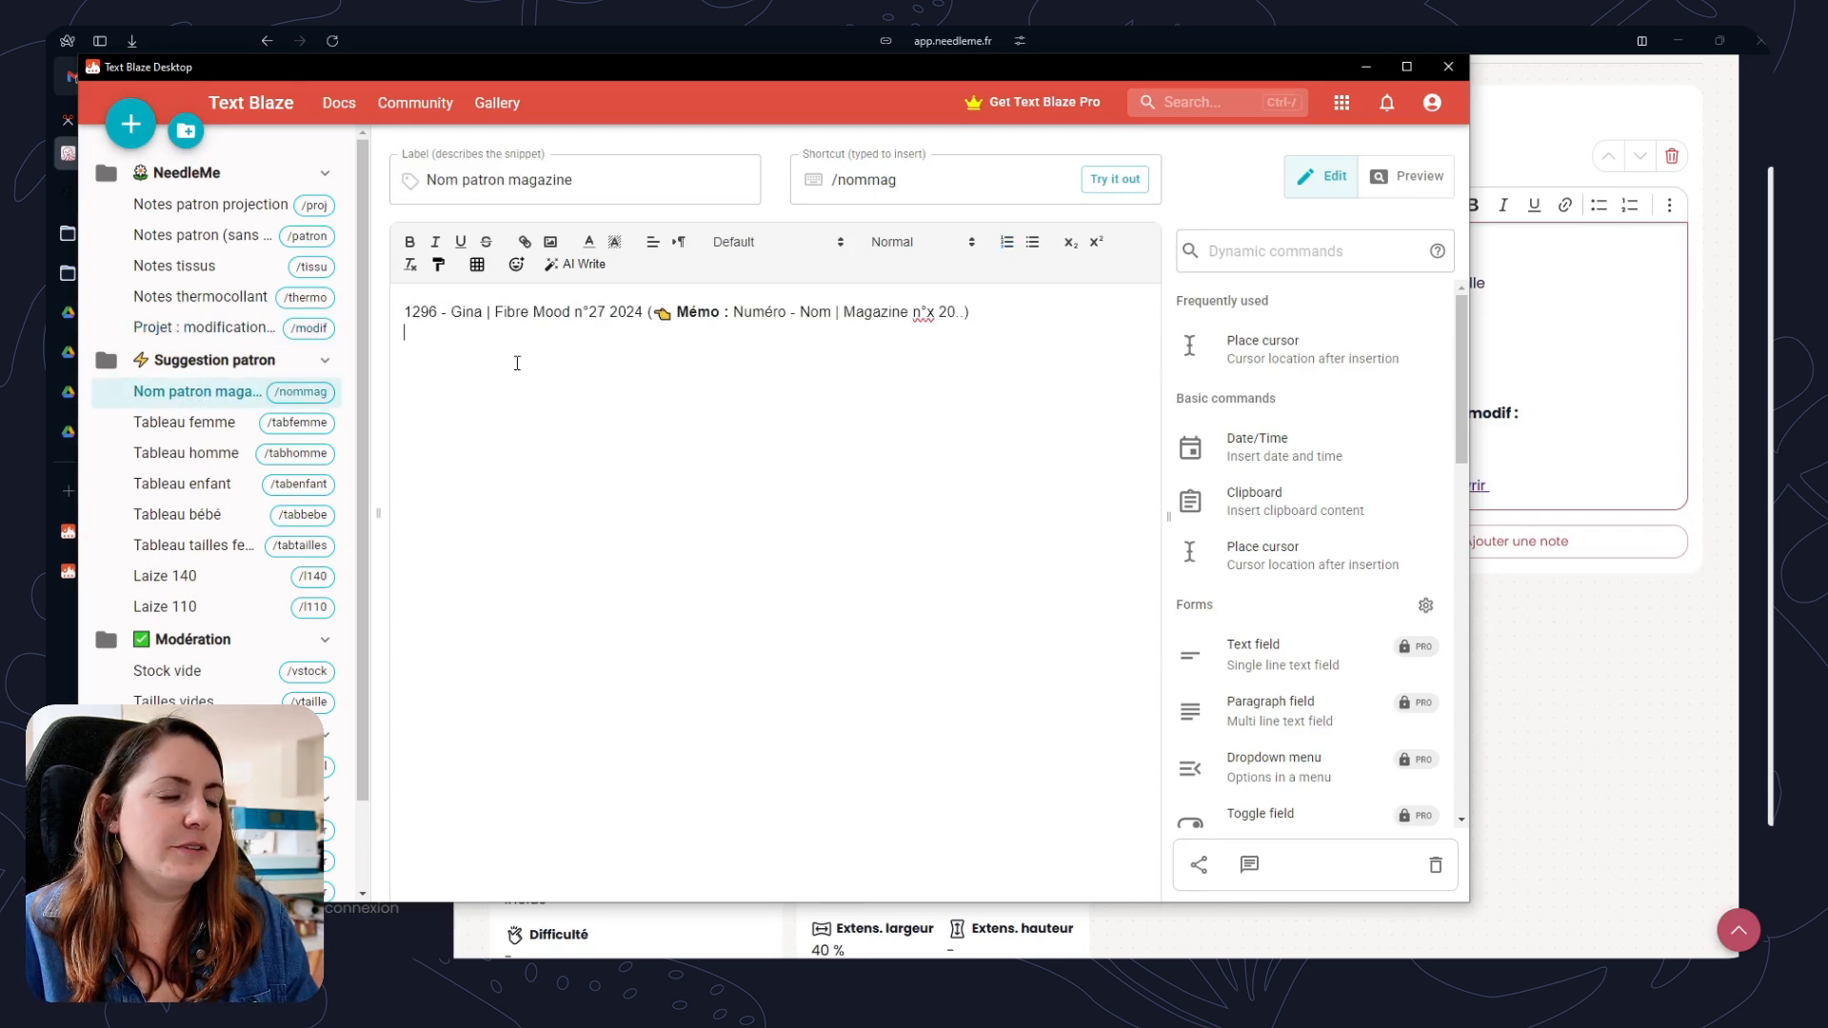
left_click(800, 364)
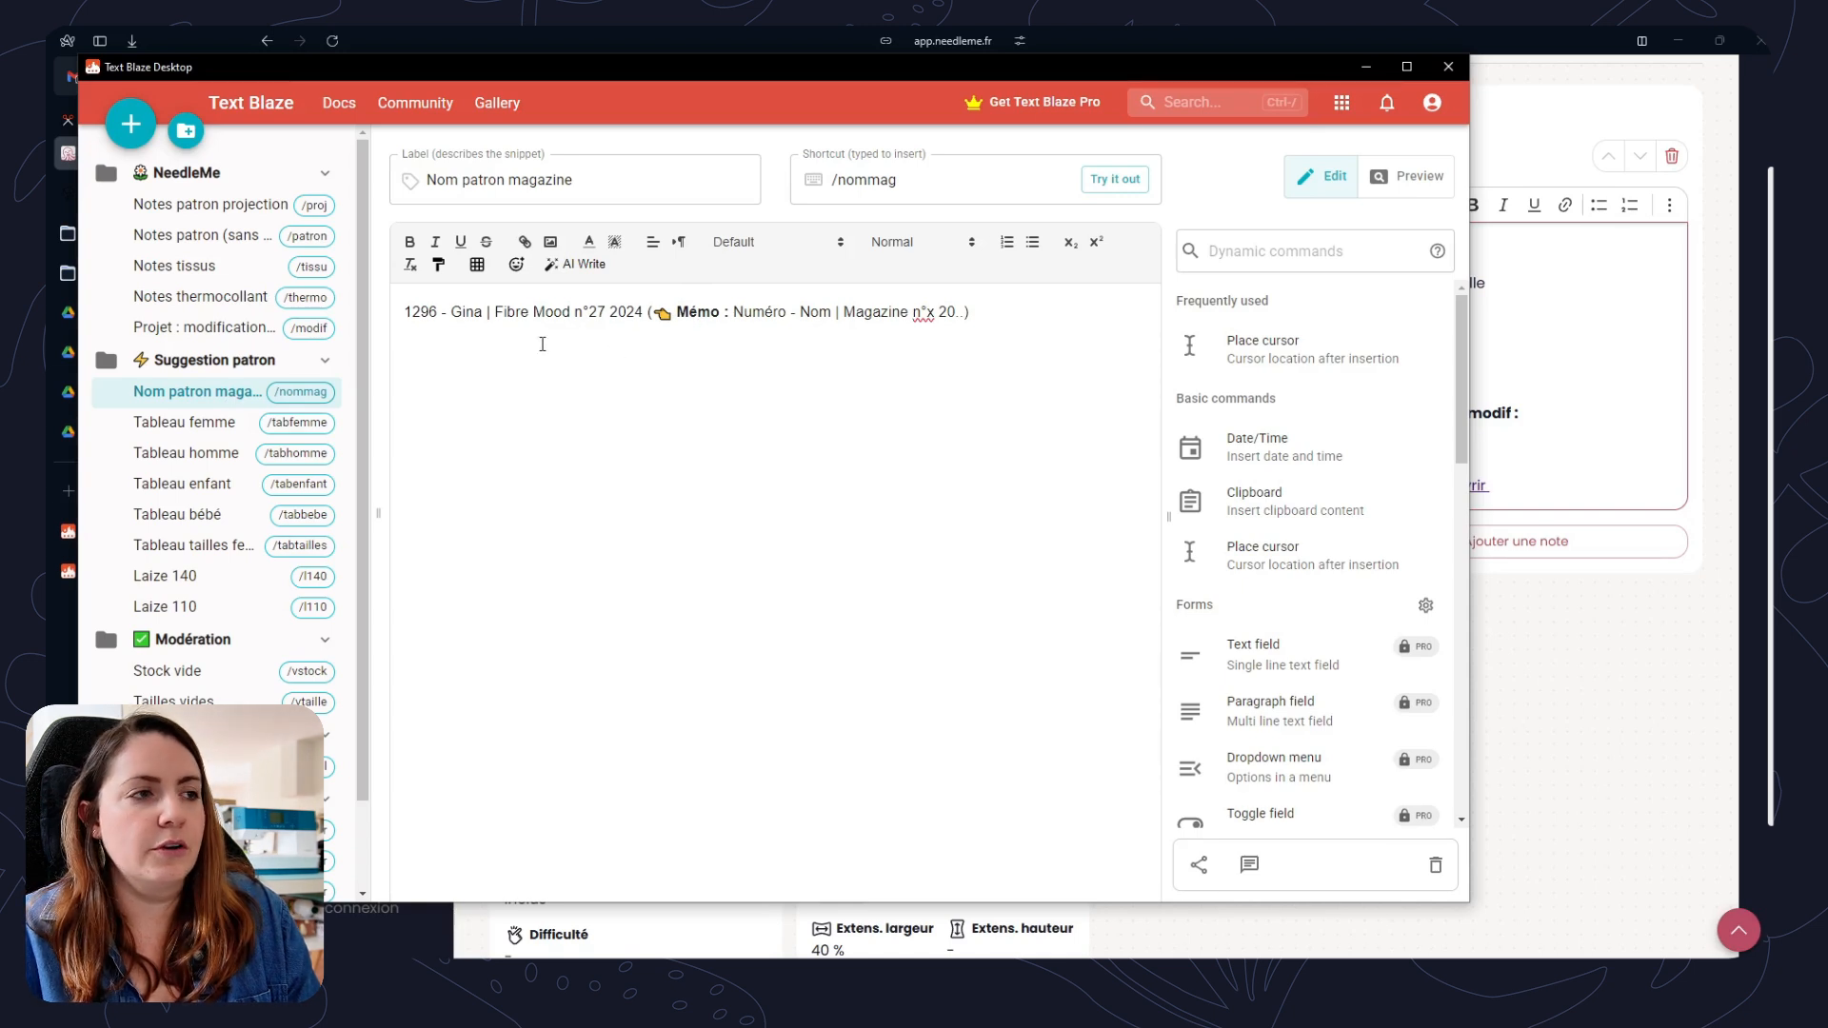
left_click_drag(404, 311, 646, 311)
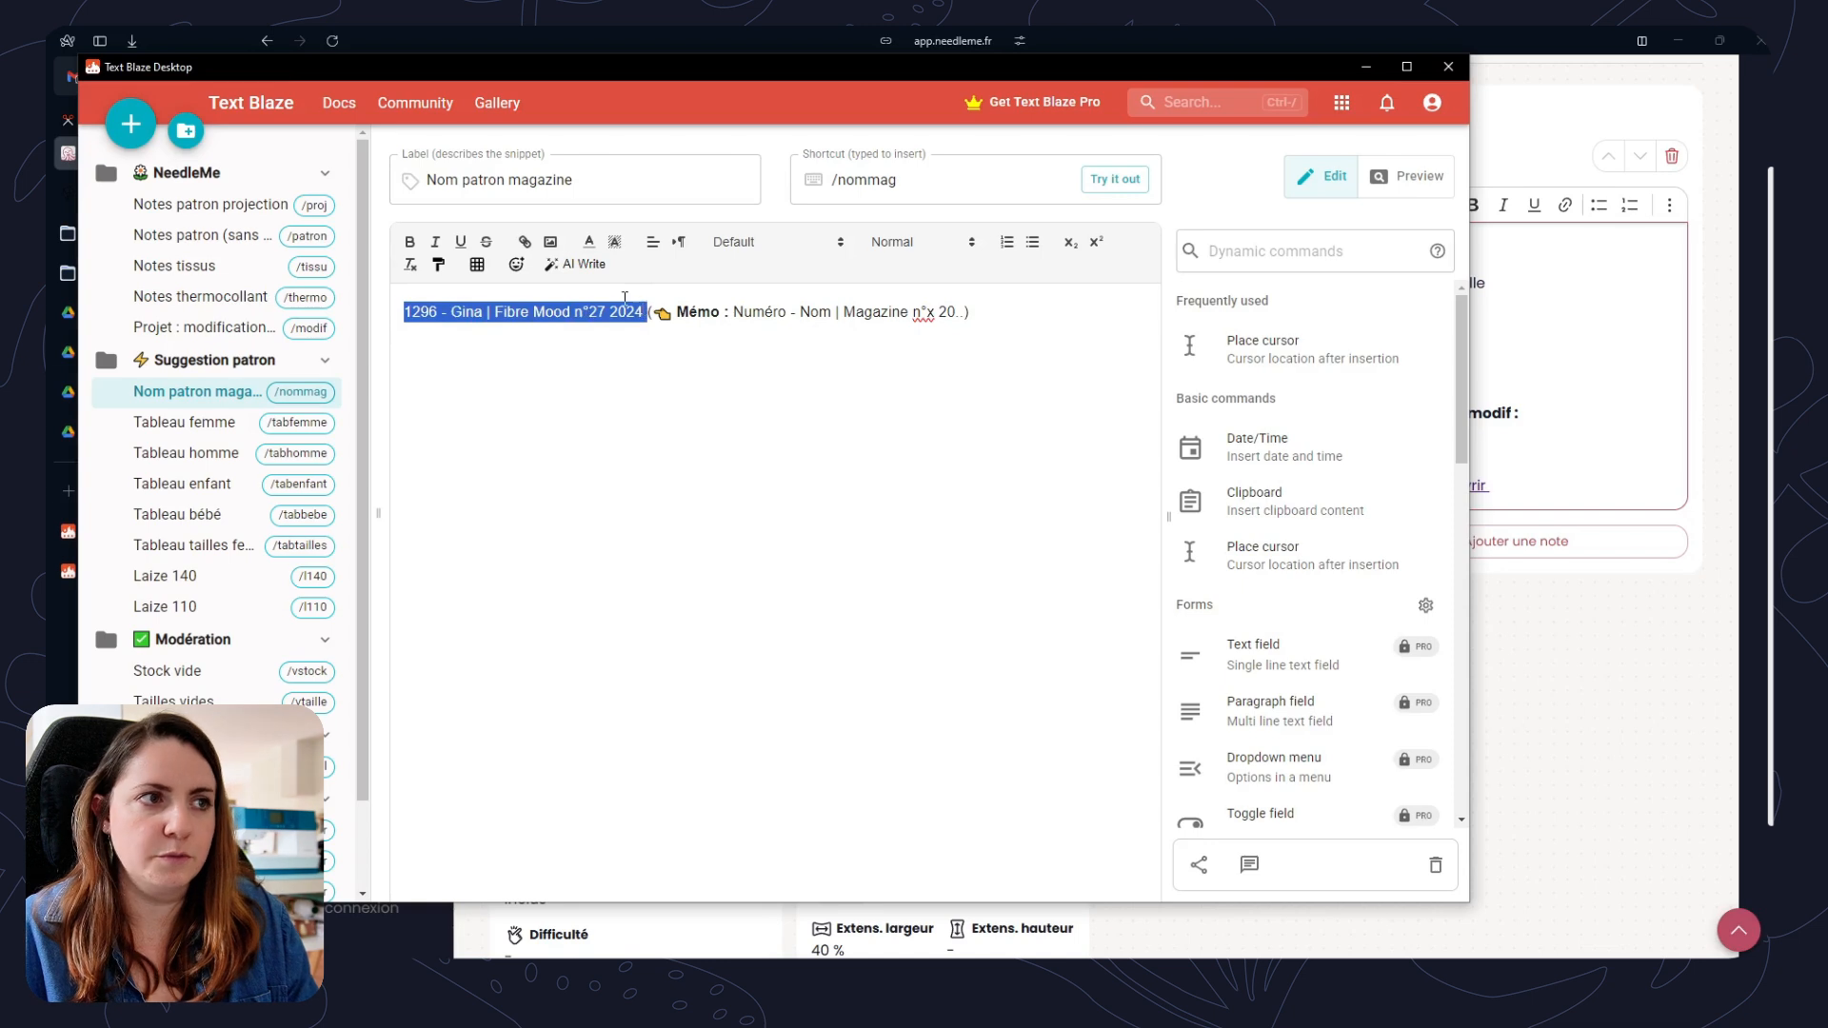
left_click(622, 381)
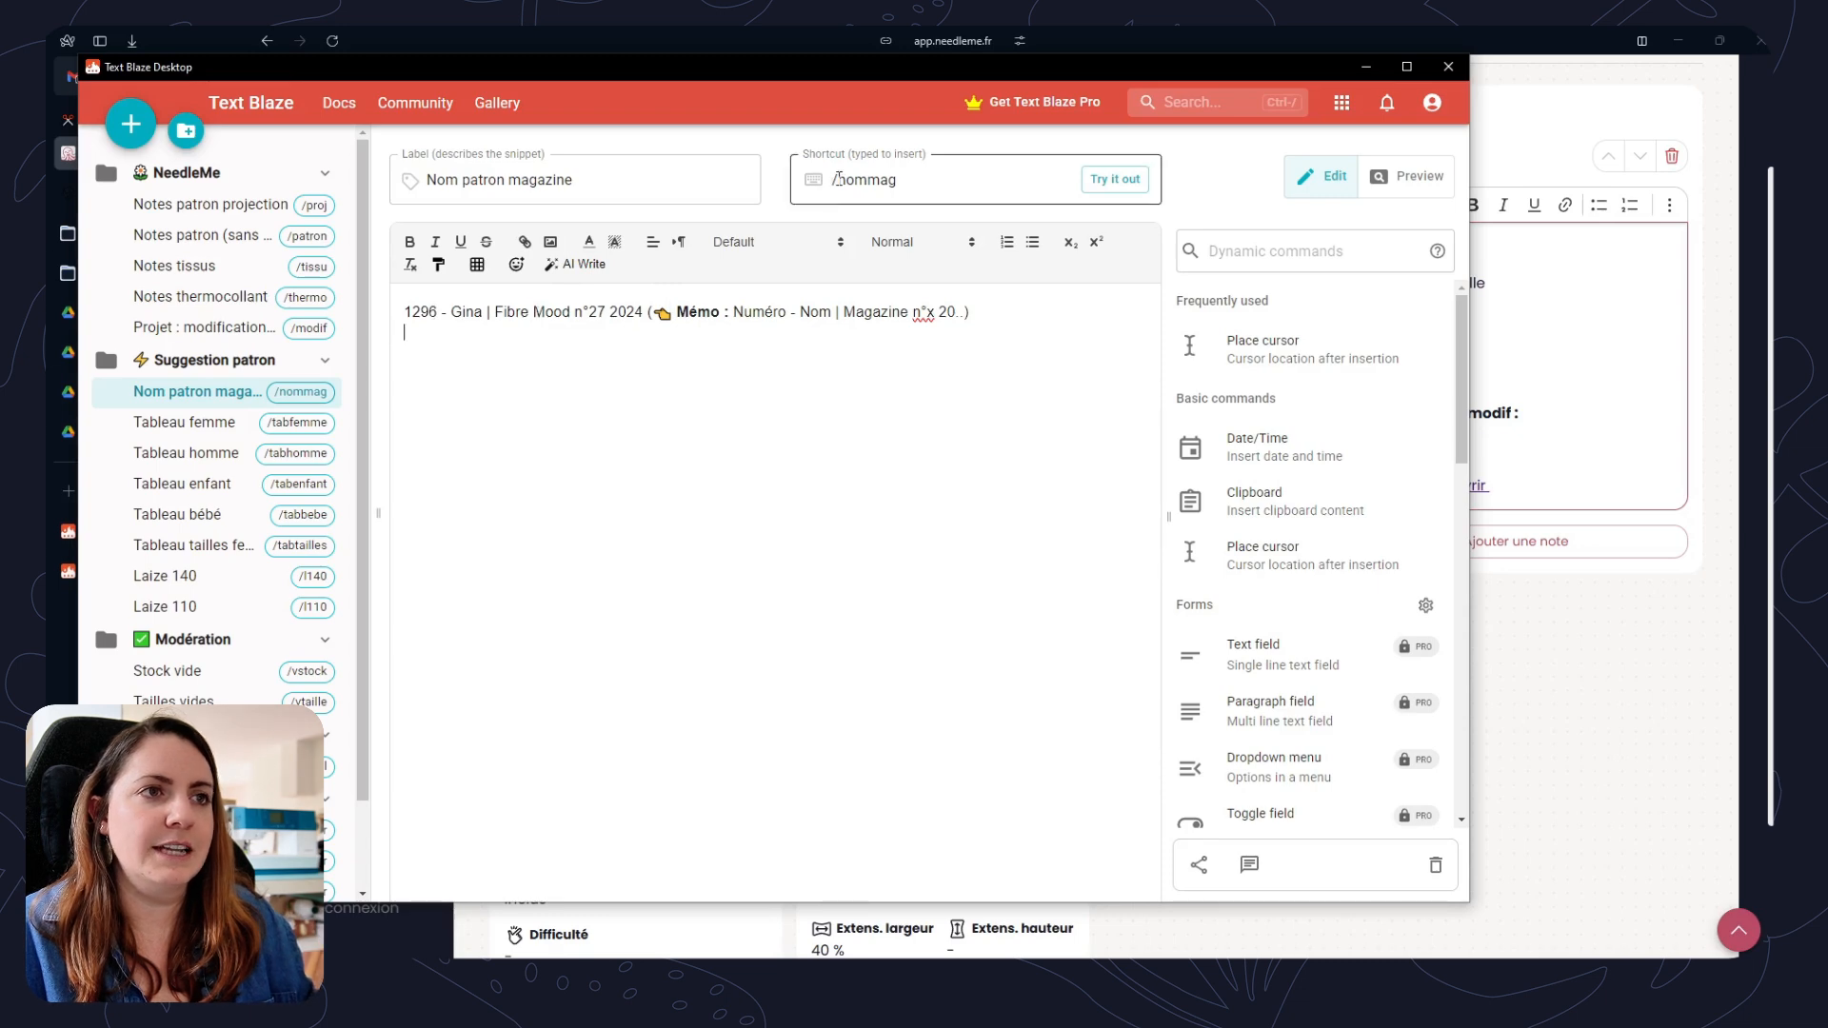
left_click_drag(411, 311, 996, 295)
Switch to NeedleMe and replace the pattern name Galena with the magazine name snippet using /nommag.
left_click(1521, 121)
scroll(1211, 262, "up", 3)
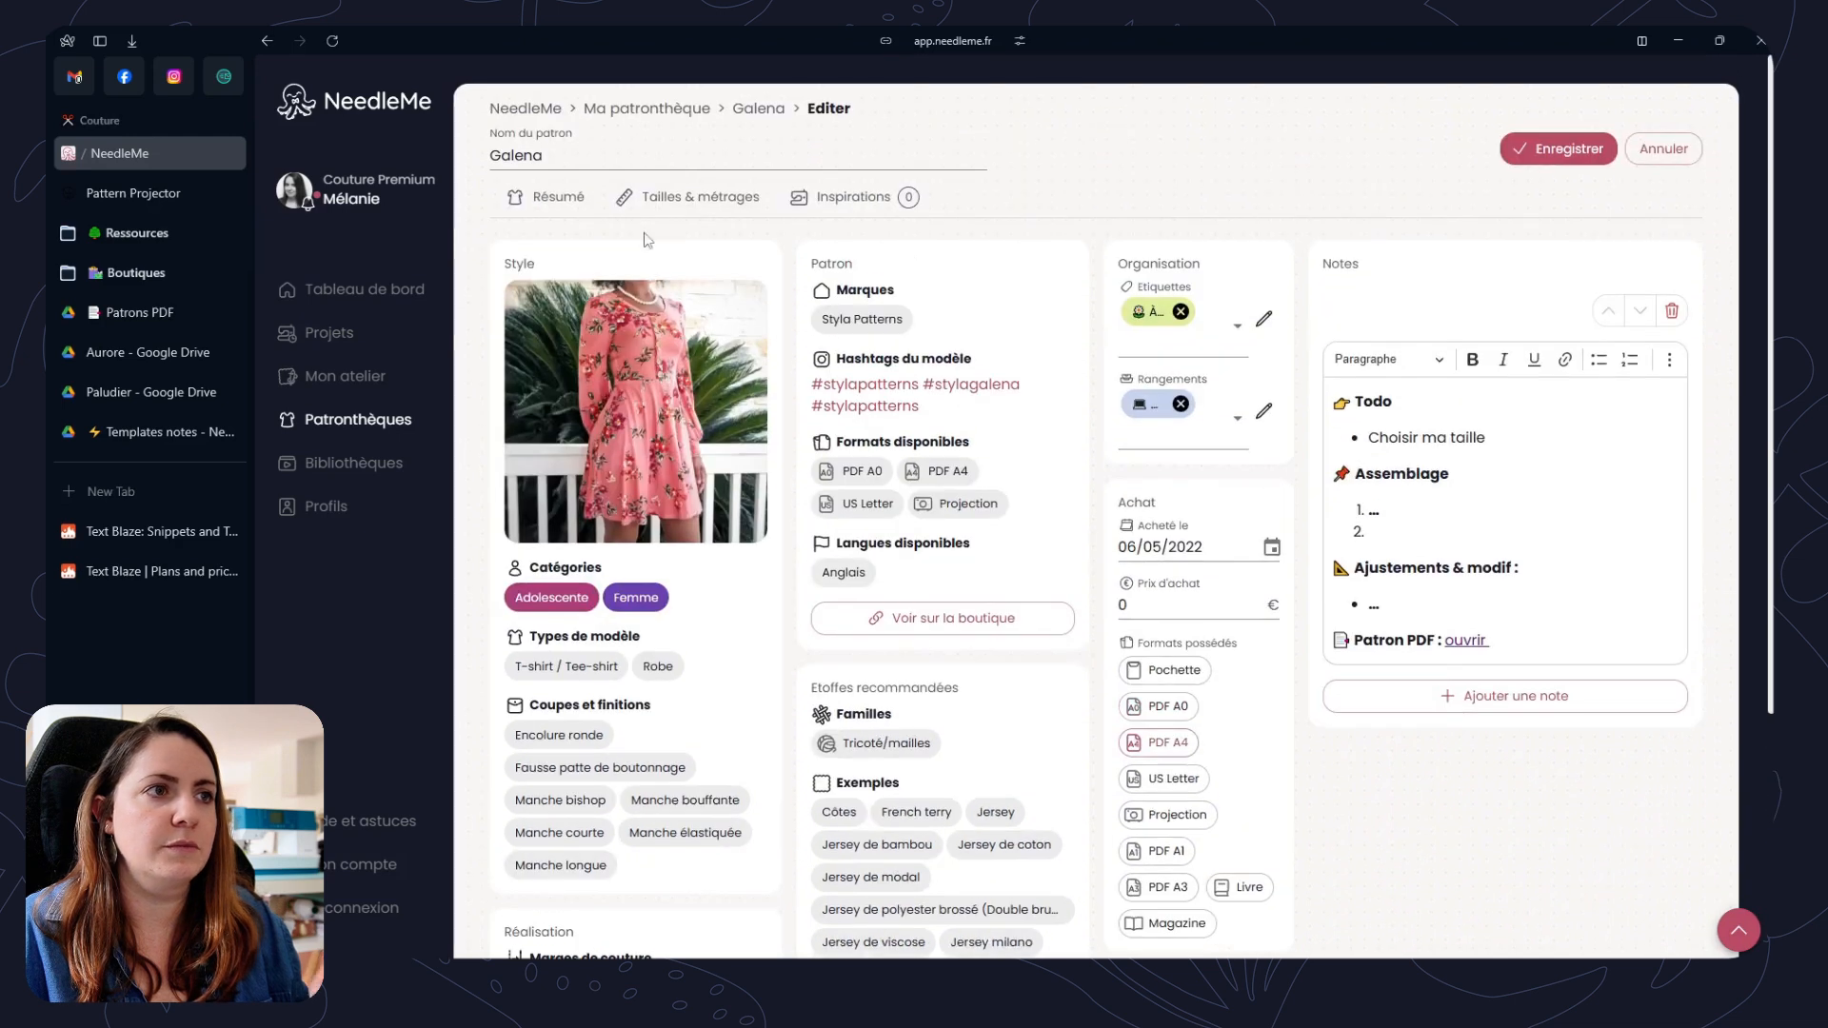
left_click_drag(615, 158, 433, 162)
key("BackSpace")
type("/bonjour")
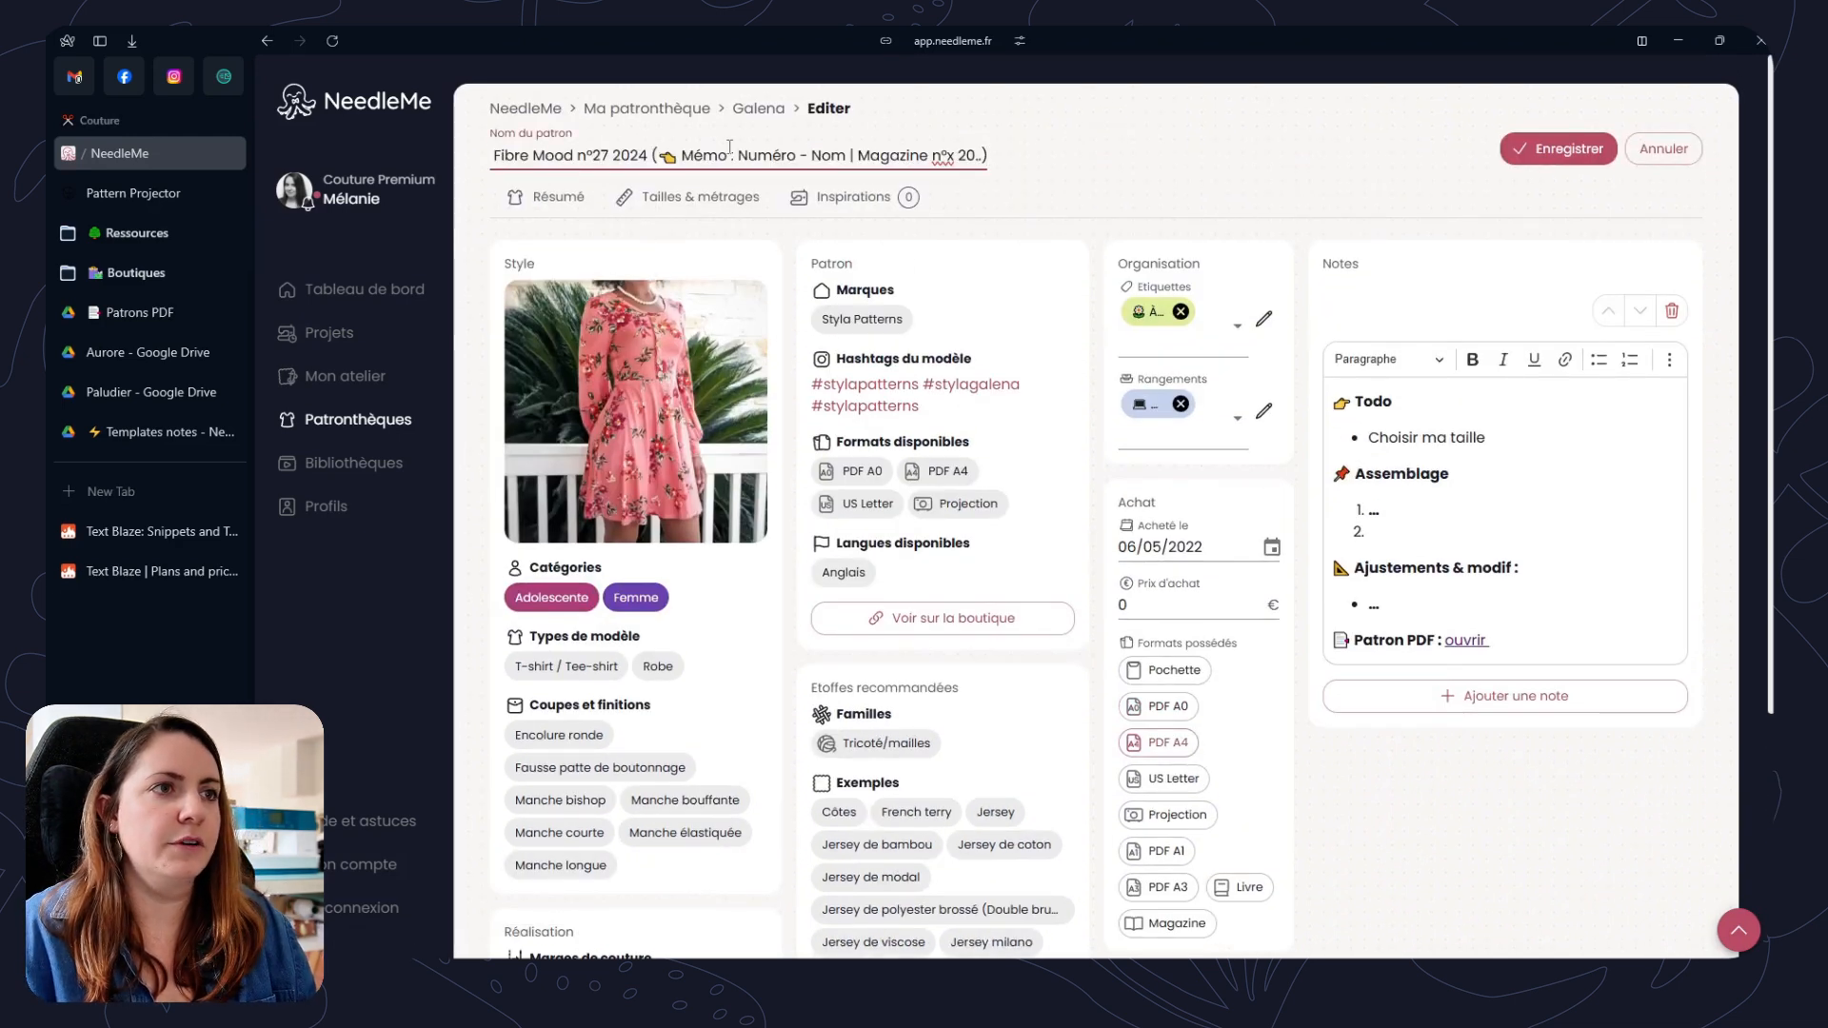
Trim the memo and leading slash to leave "1296 - Gina | Fibre Mood n°27 2024", then cancel the pattern edit.
left_click_drag(726, 156, 976, 155)
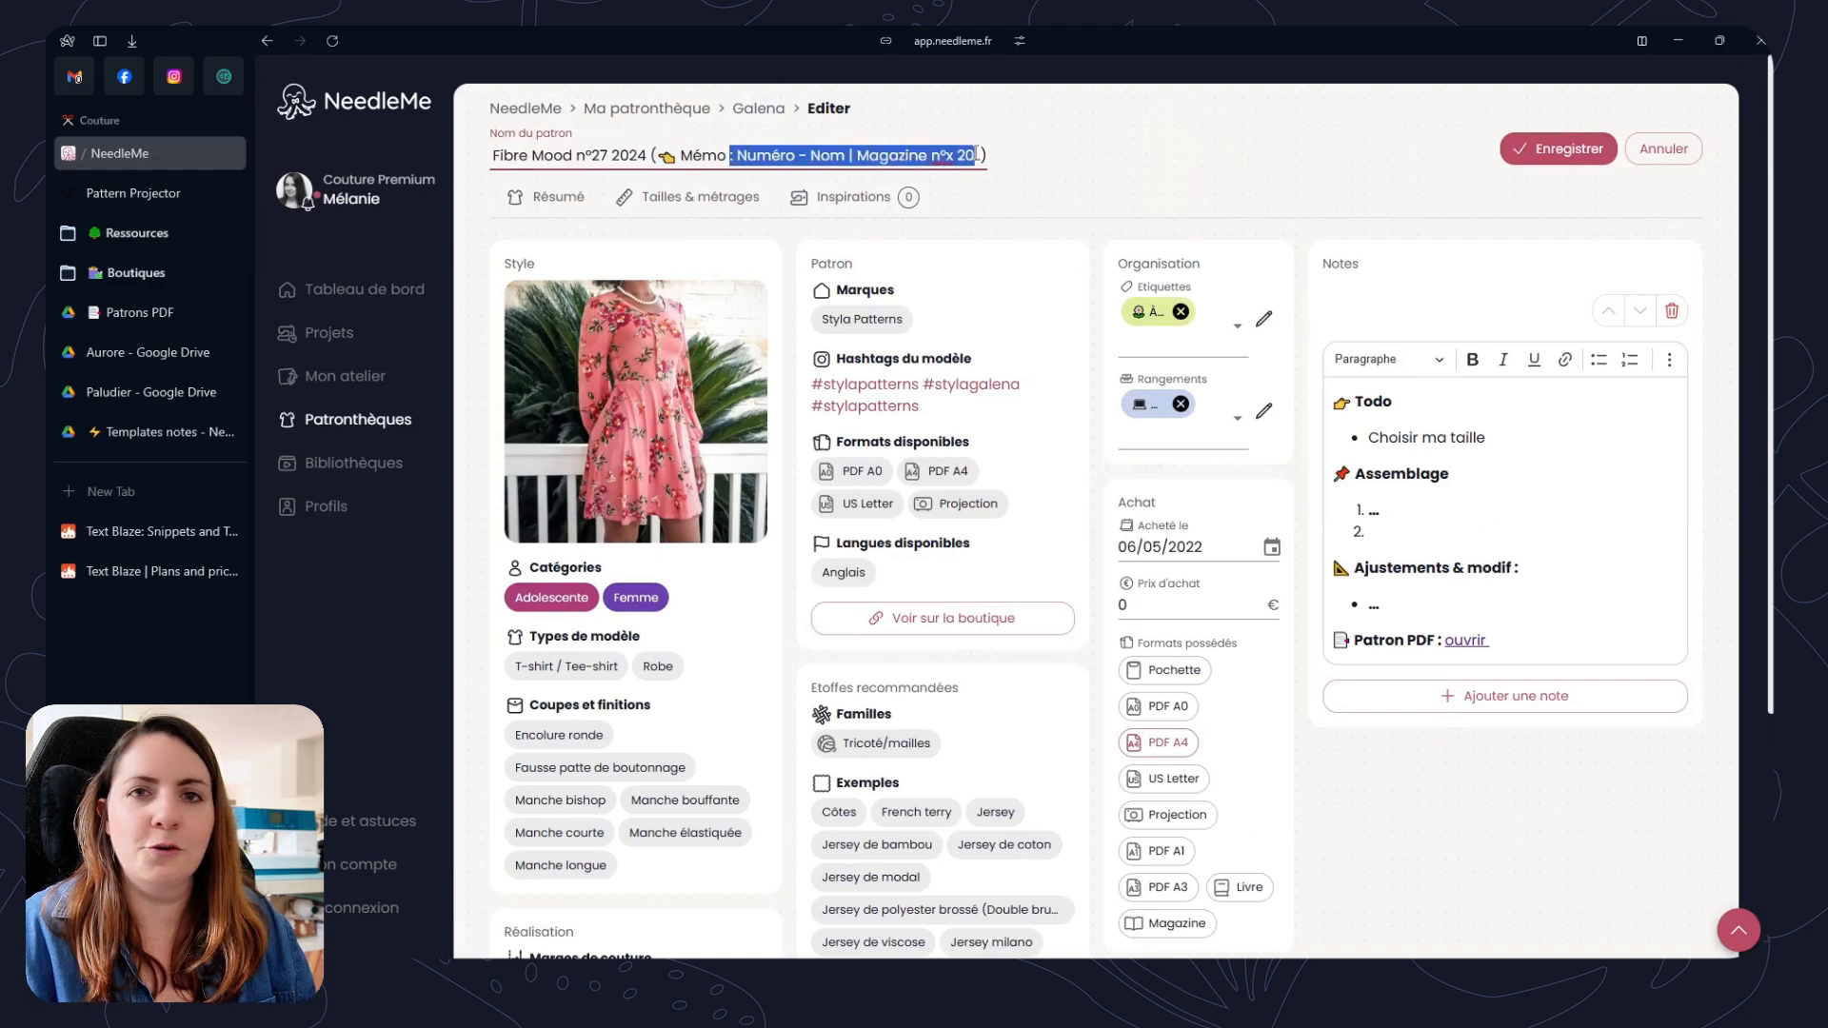
left_click_drag(650, 155, 900, 155)
left_click_drag(901, 156, 1055, 160)
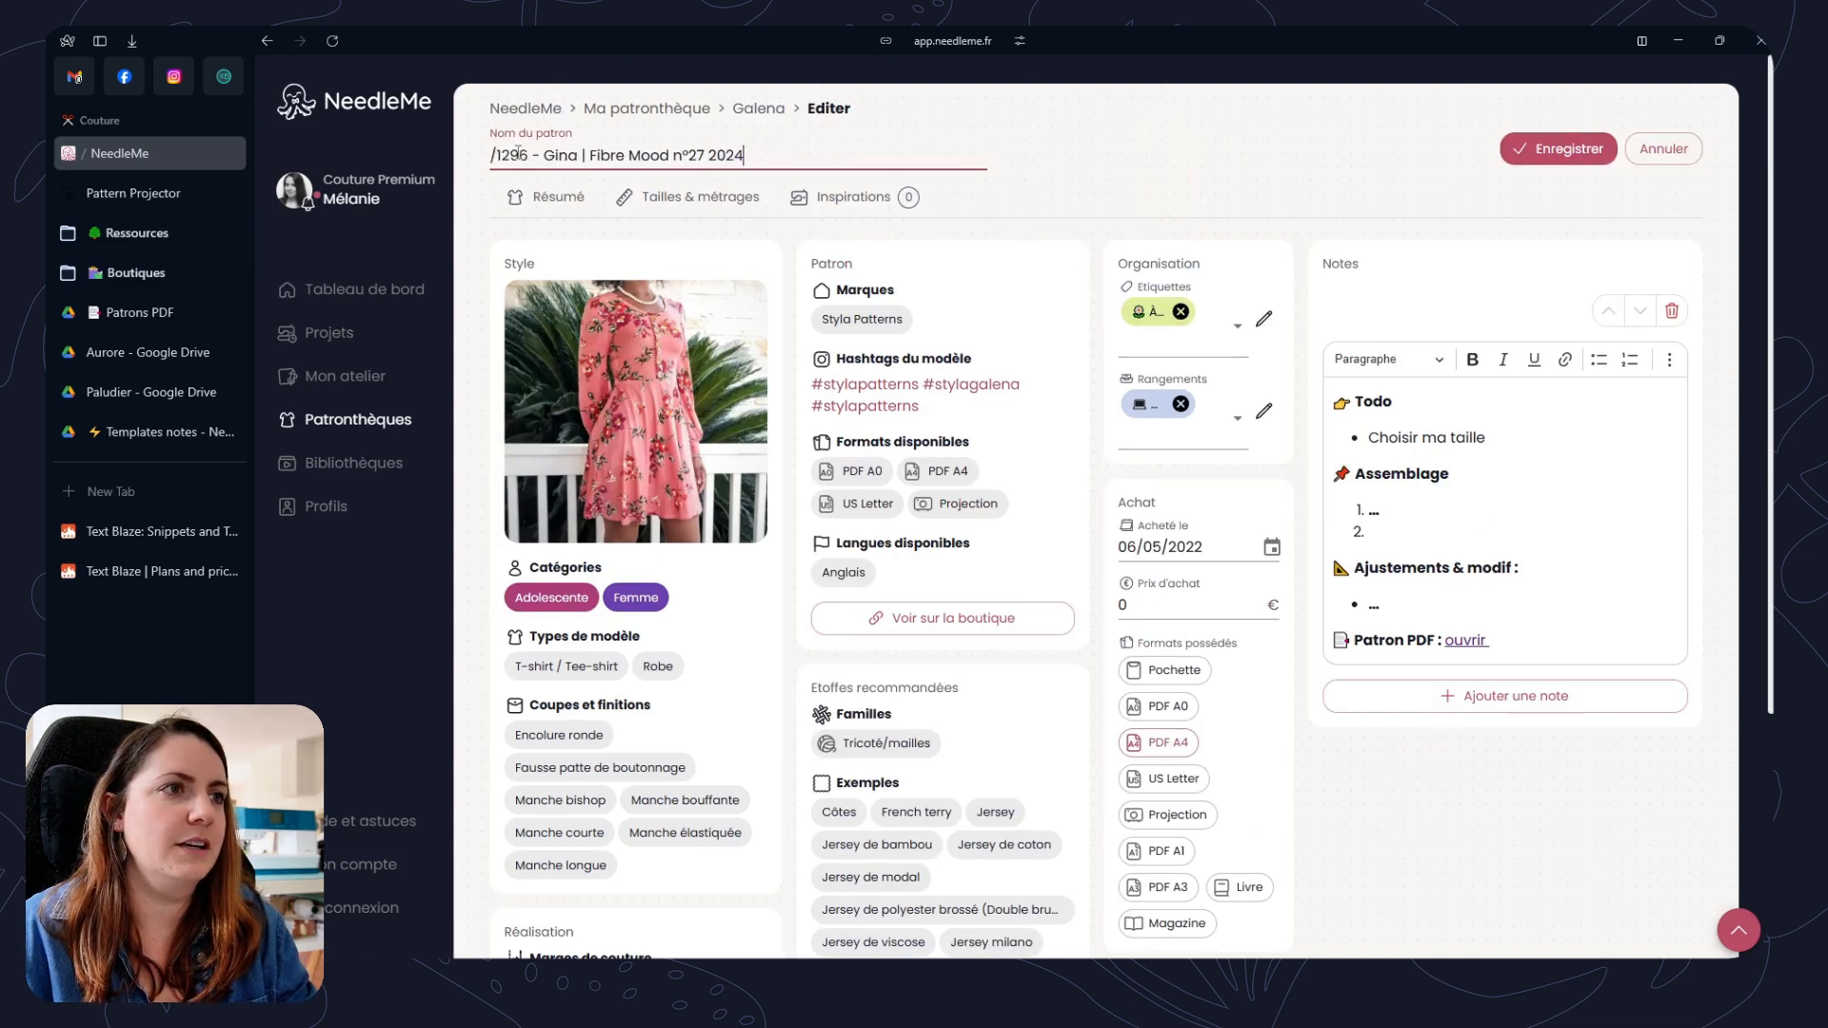
left_click(496, 155)
key("BackSpace")
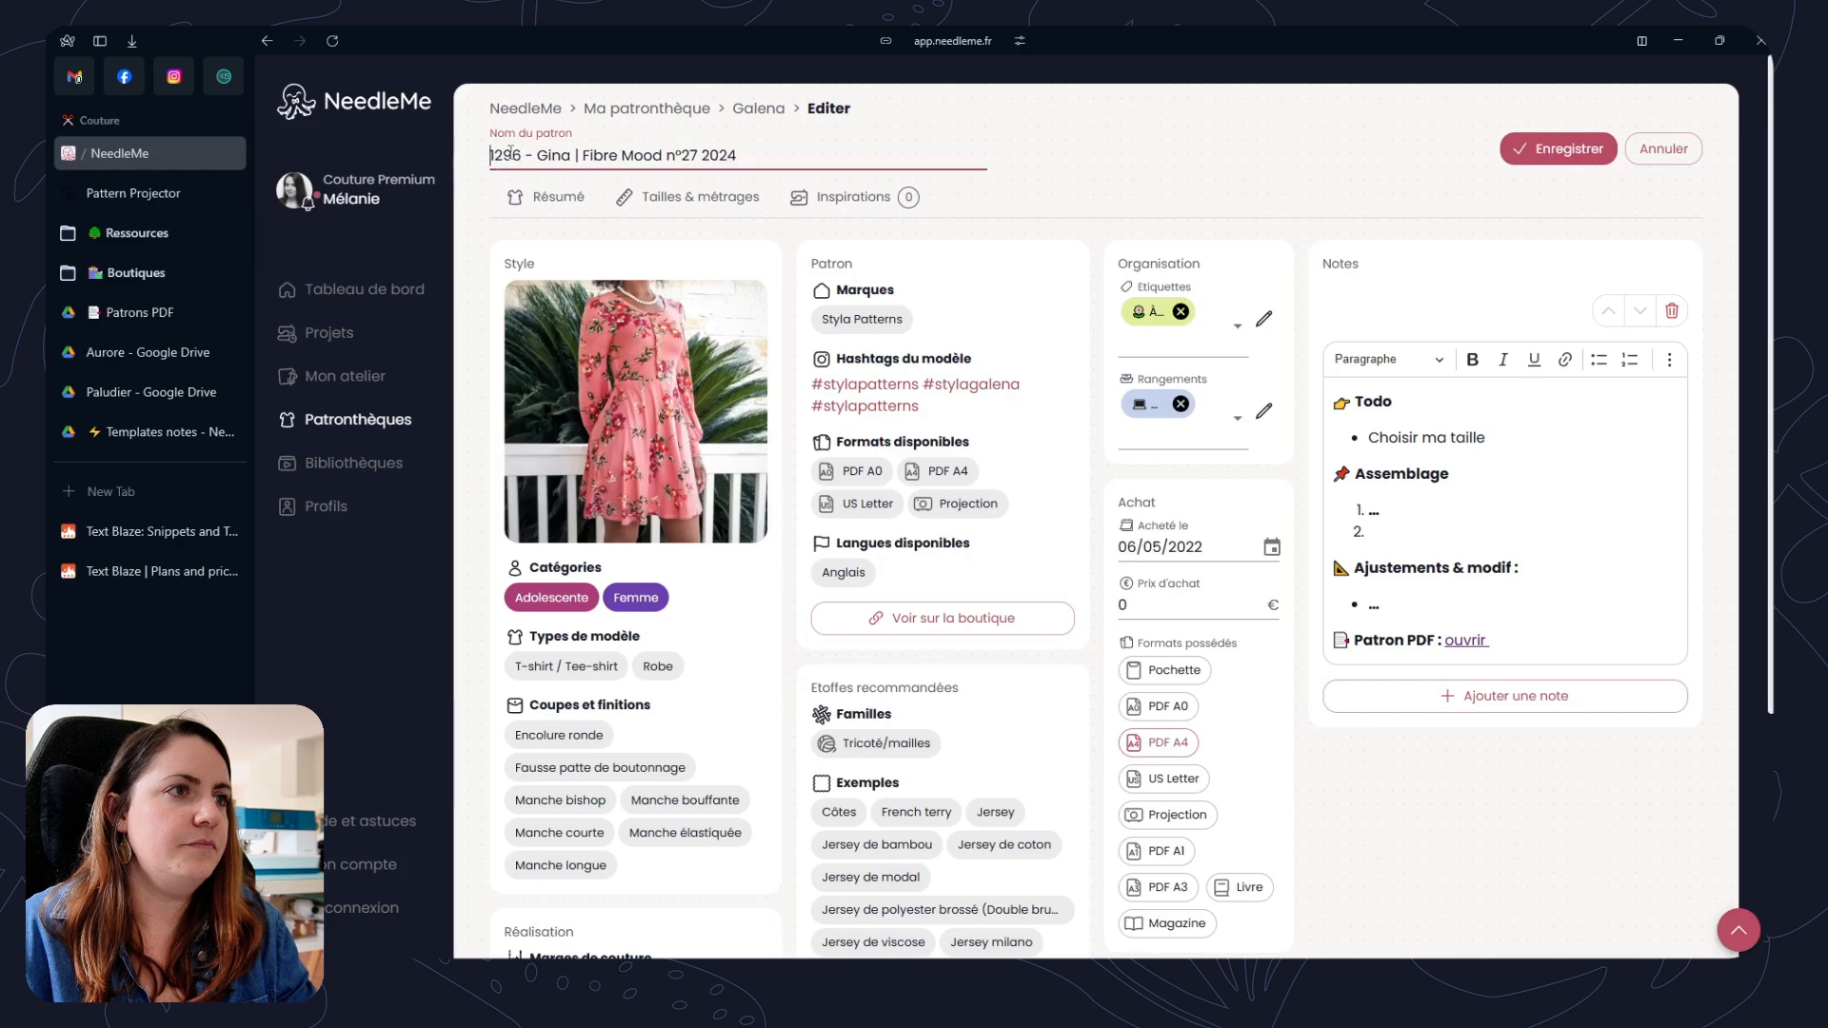
left_click_drag(513, 153, 494, 154)
left_click(1663, 148)
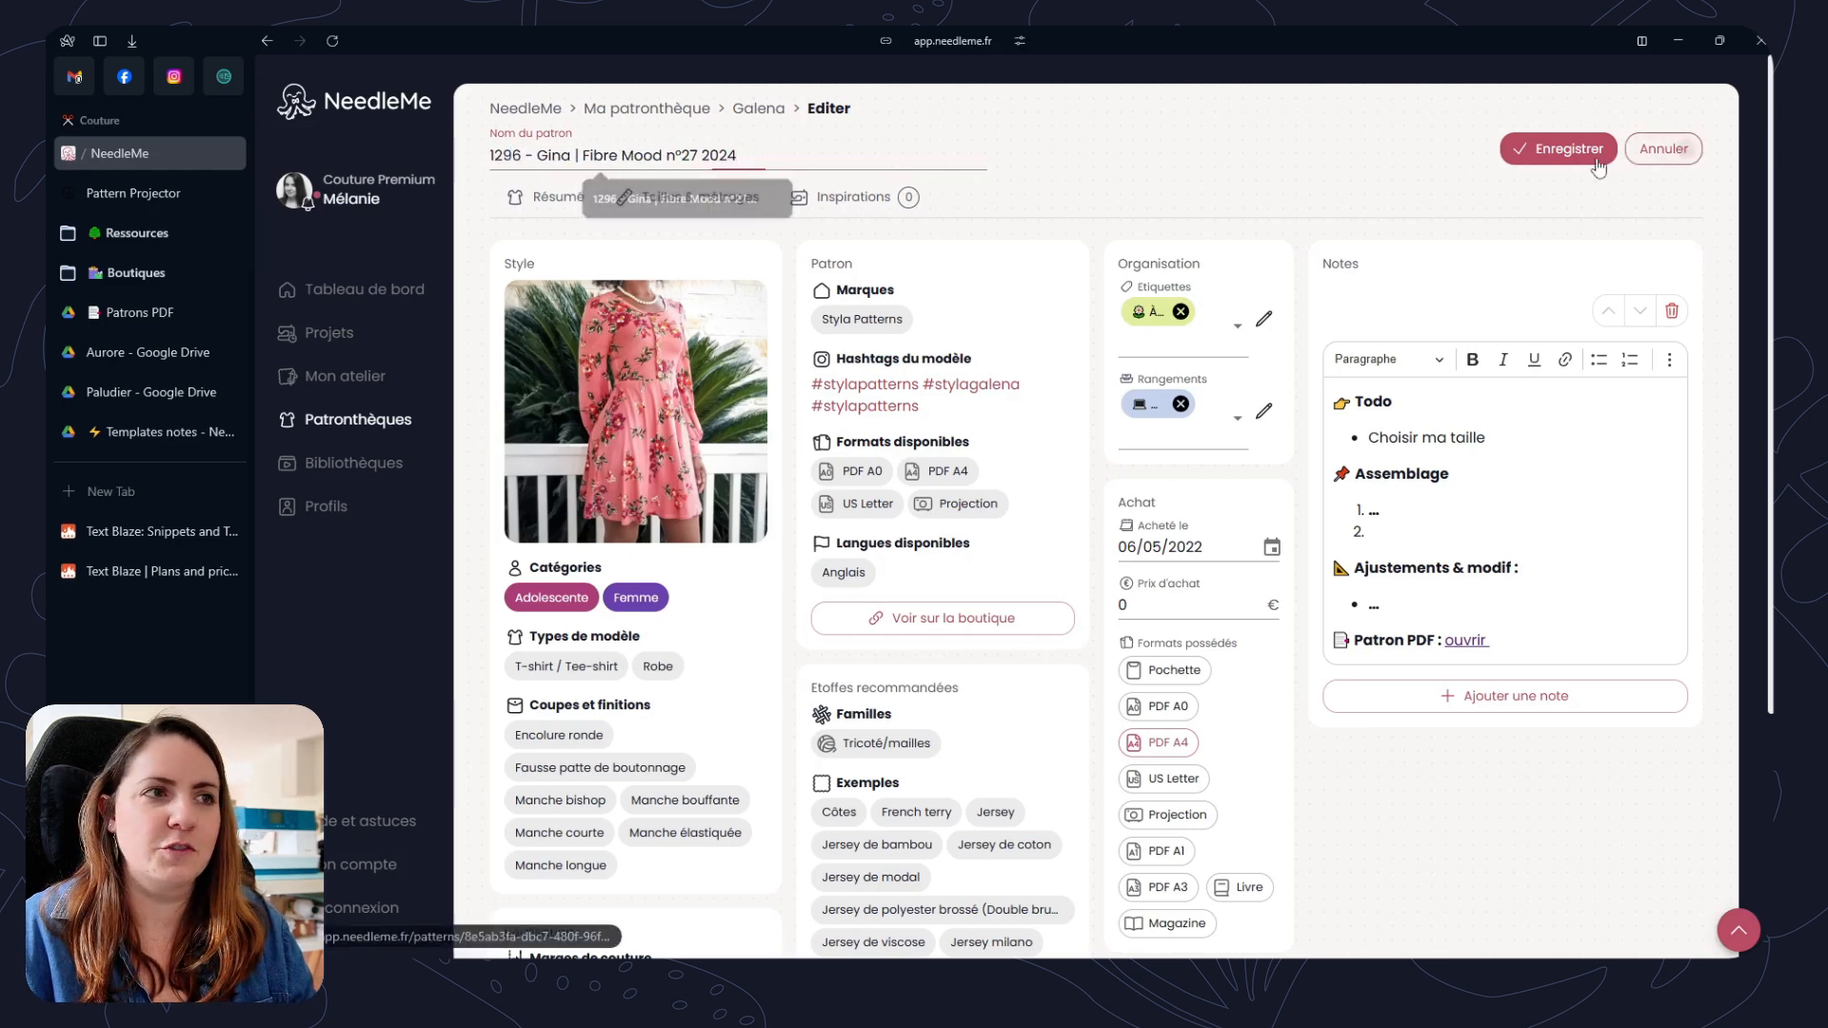
Return to Text Blaze Desktop and open the Tableau femme snippet in the Suggestion patron folder.
left_click(394, 977)
left_click(809, 548)
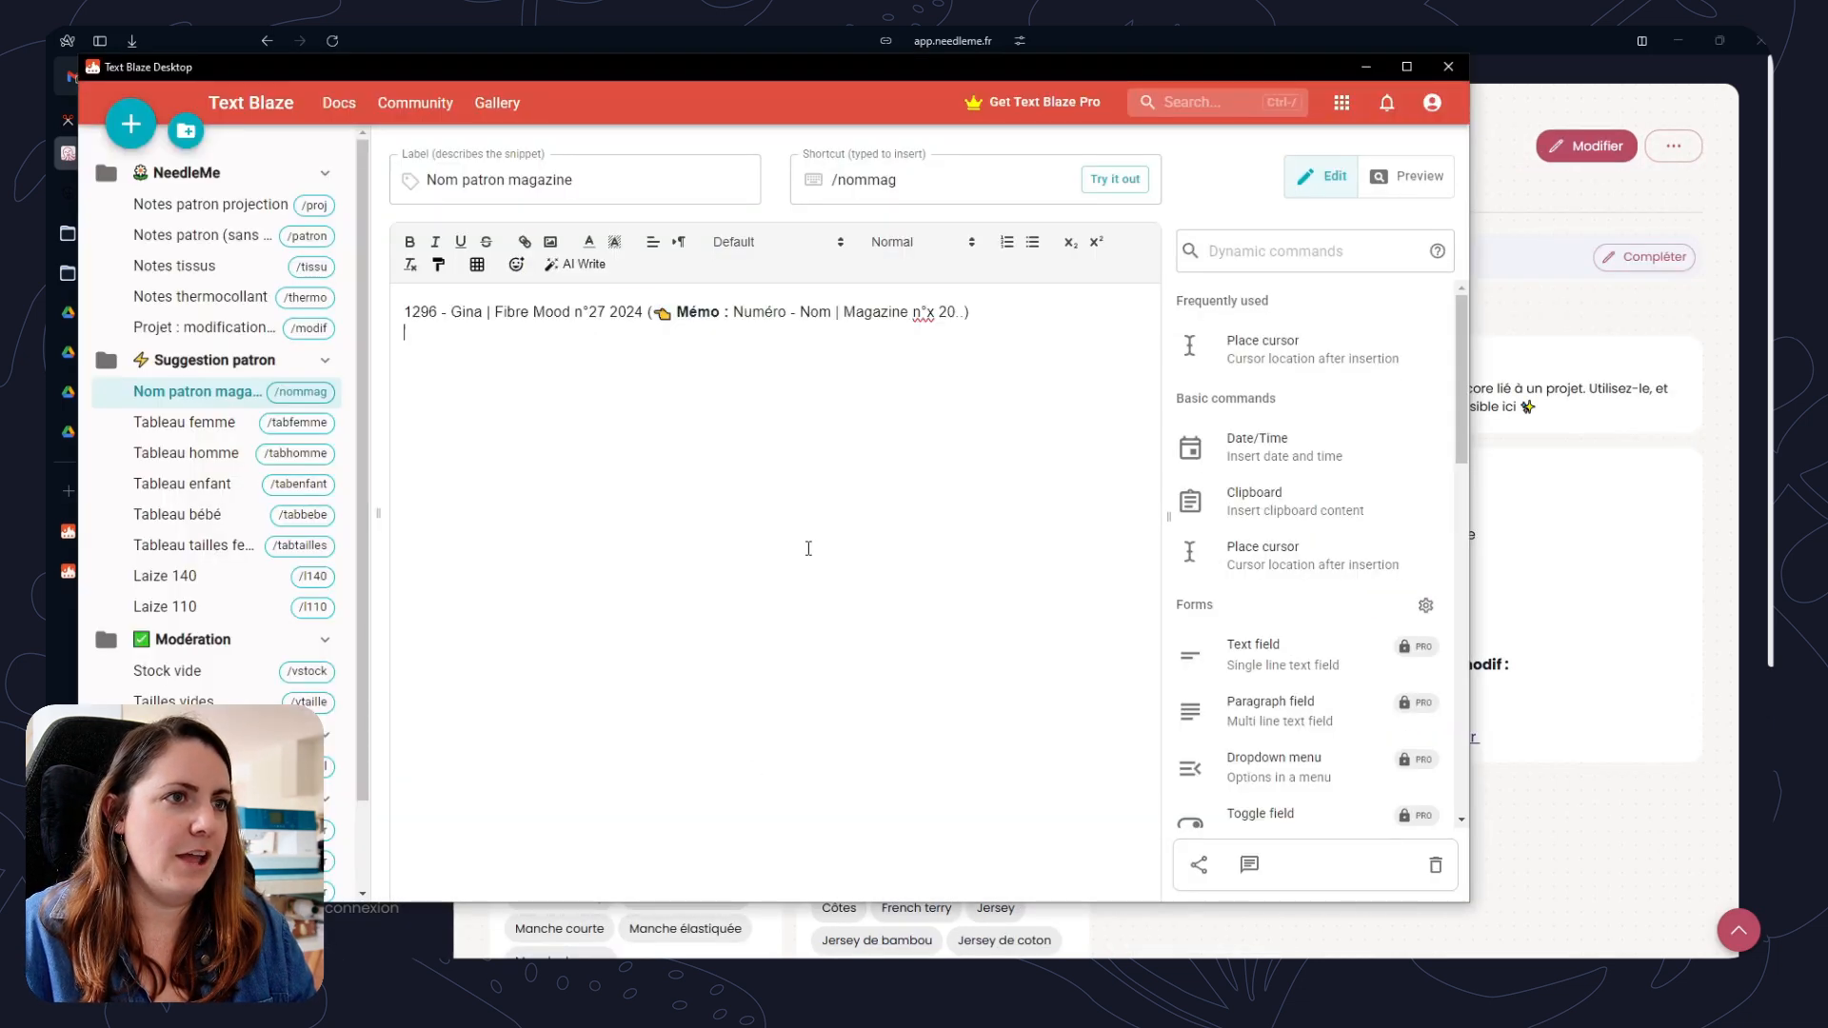
left_click(205, 424)
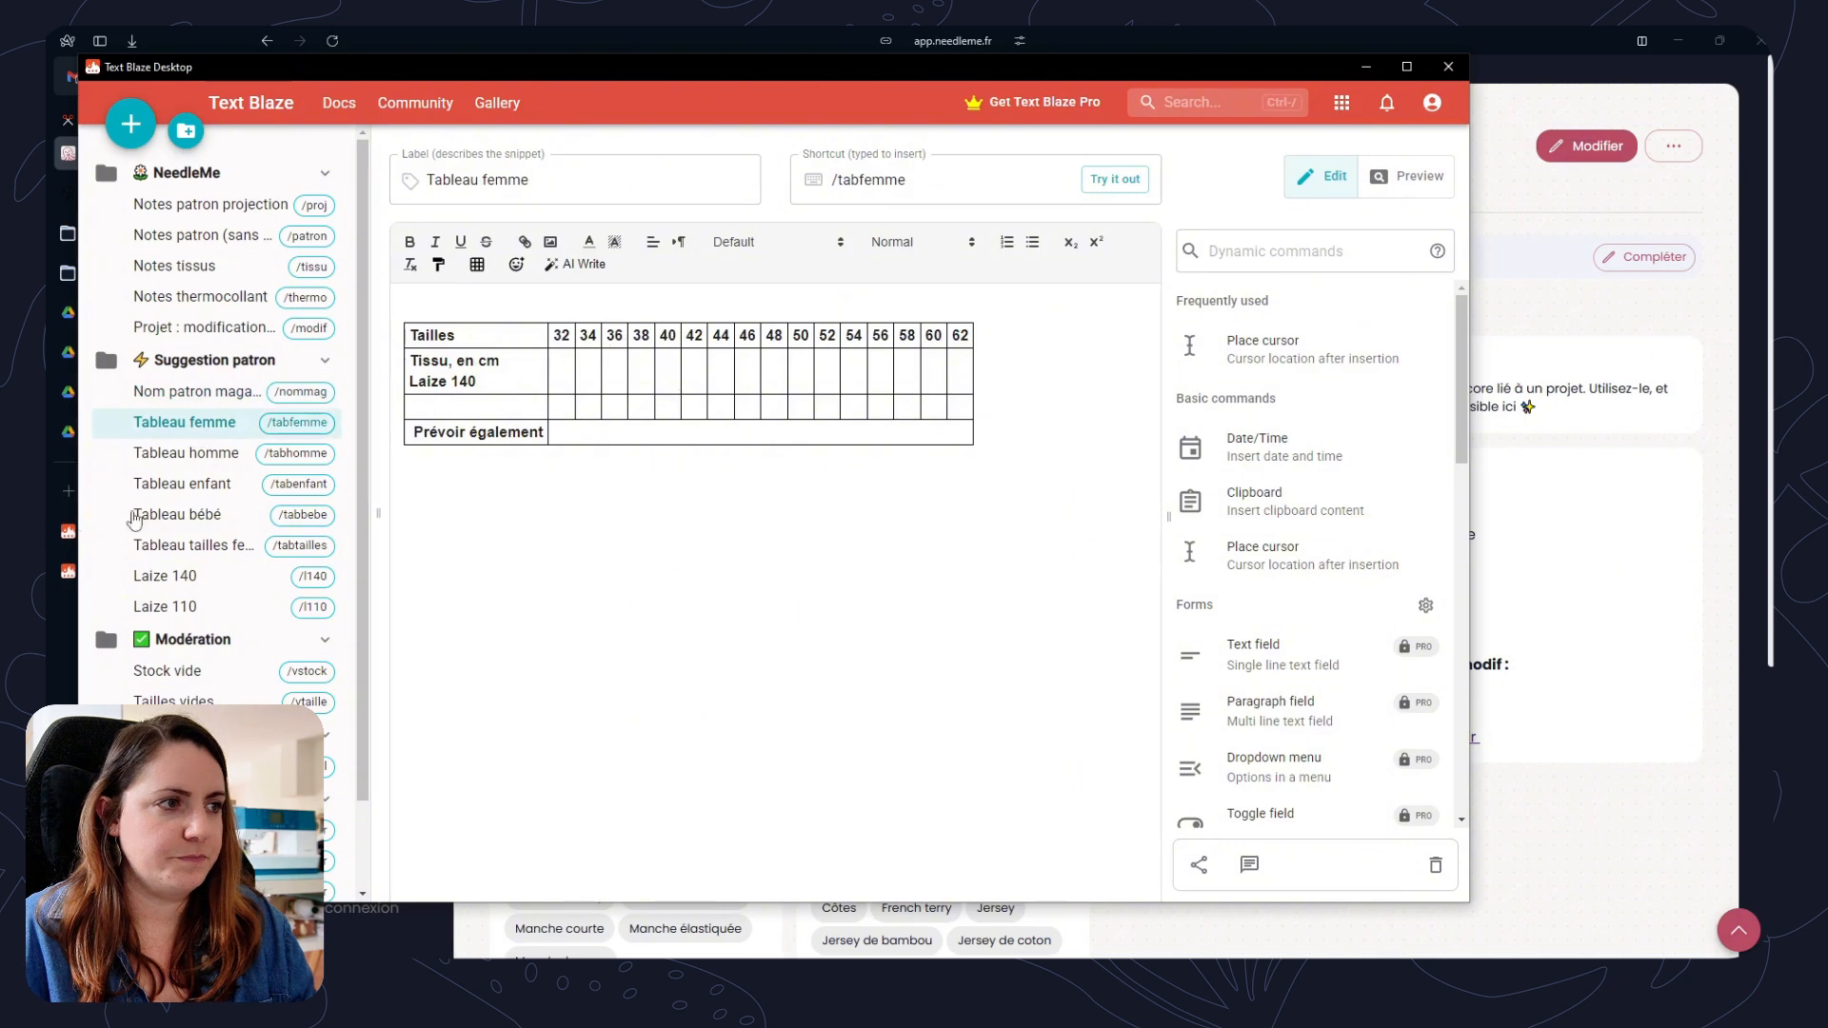
Open the Tableau homme and Tableau enfant snippets in turn and examine their size and age tables.
left_click(211, 466)
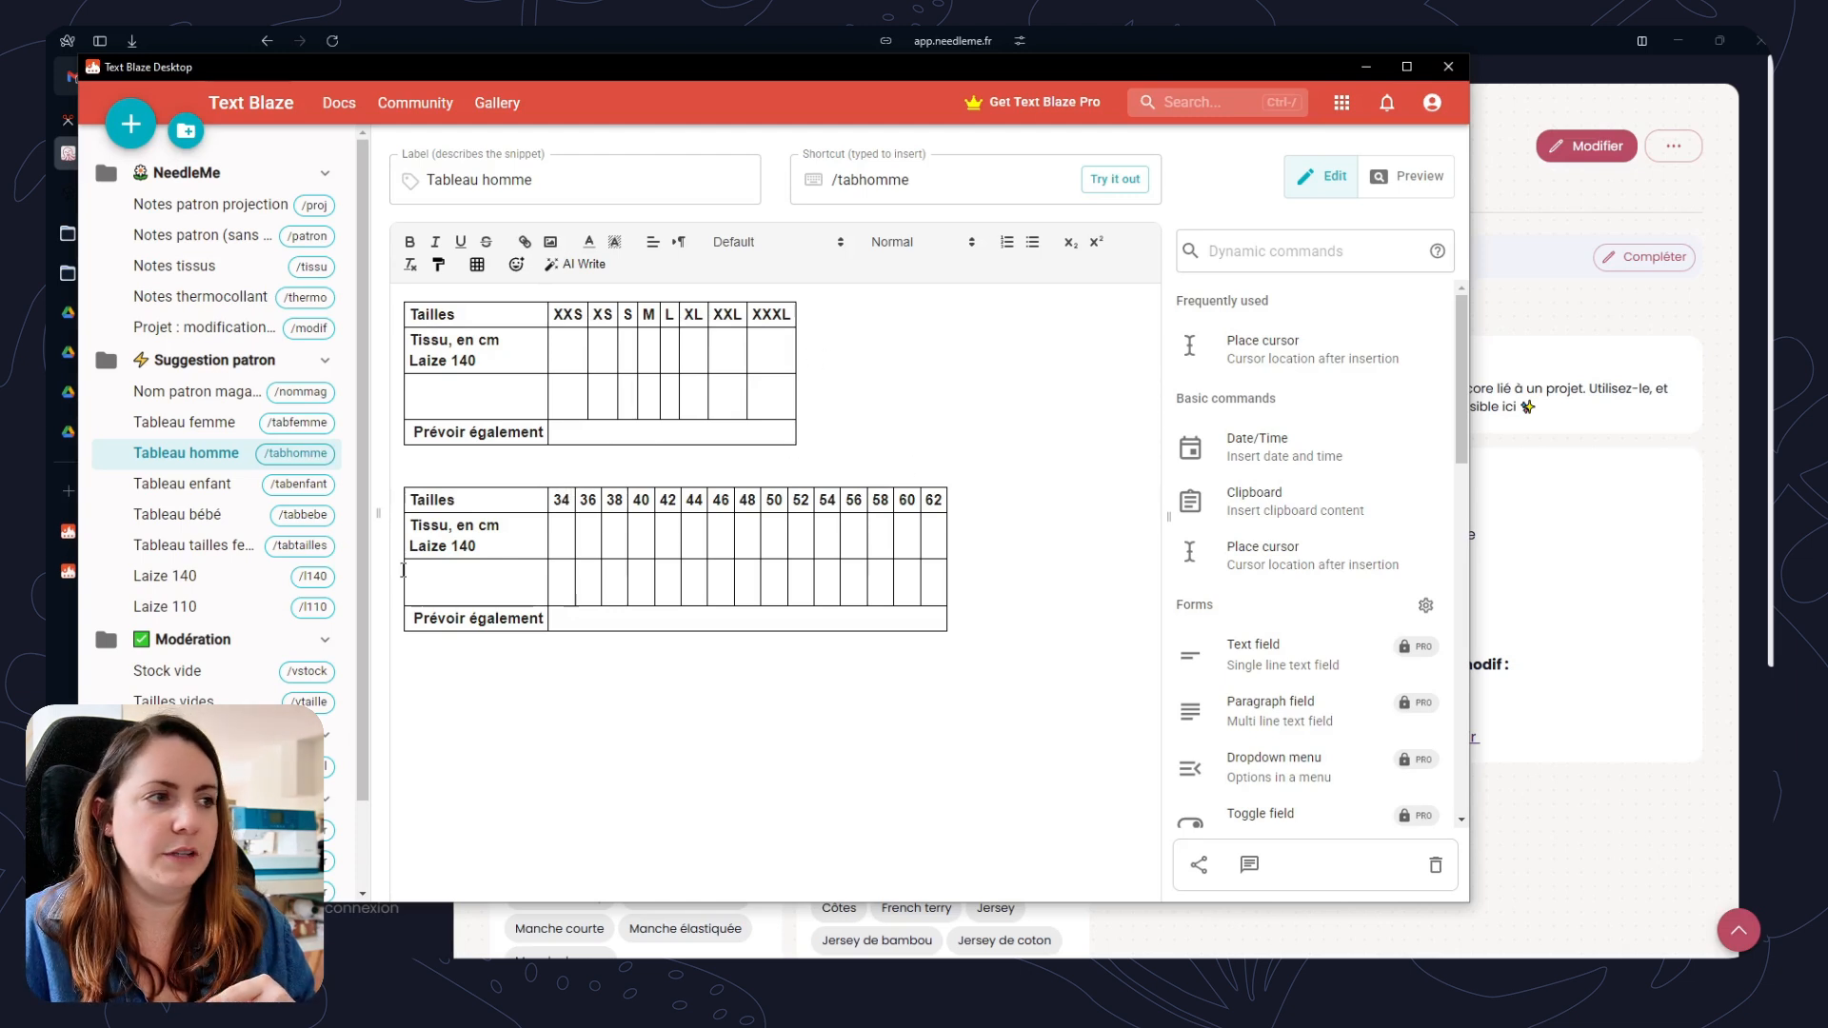
left_click(195, 484)
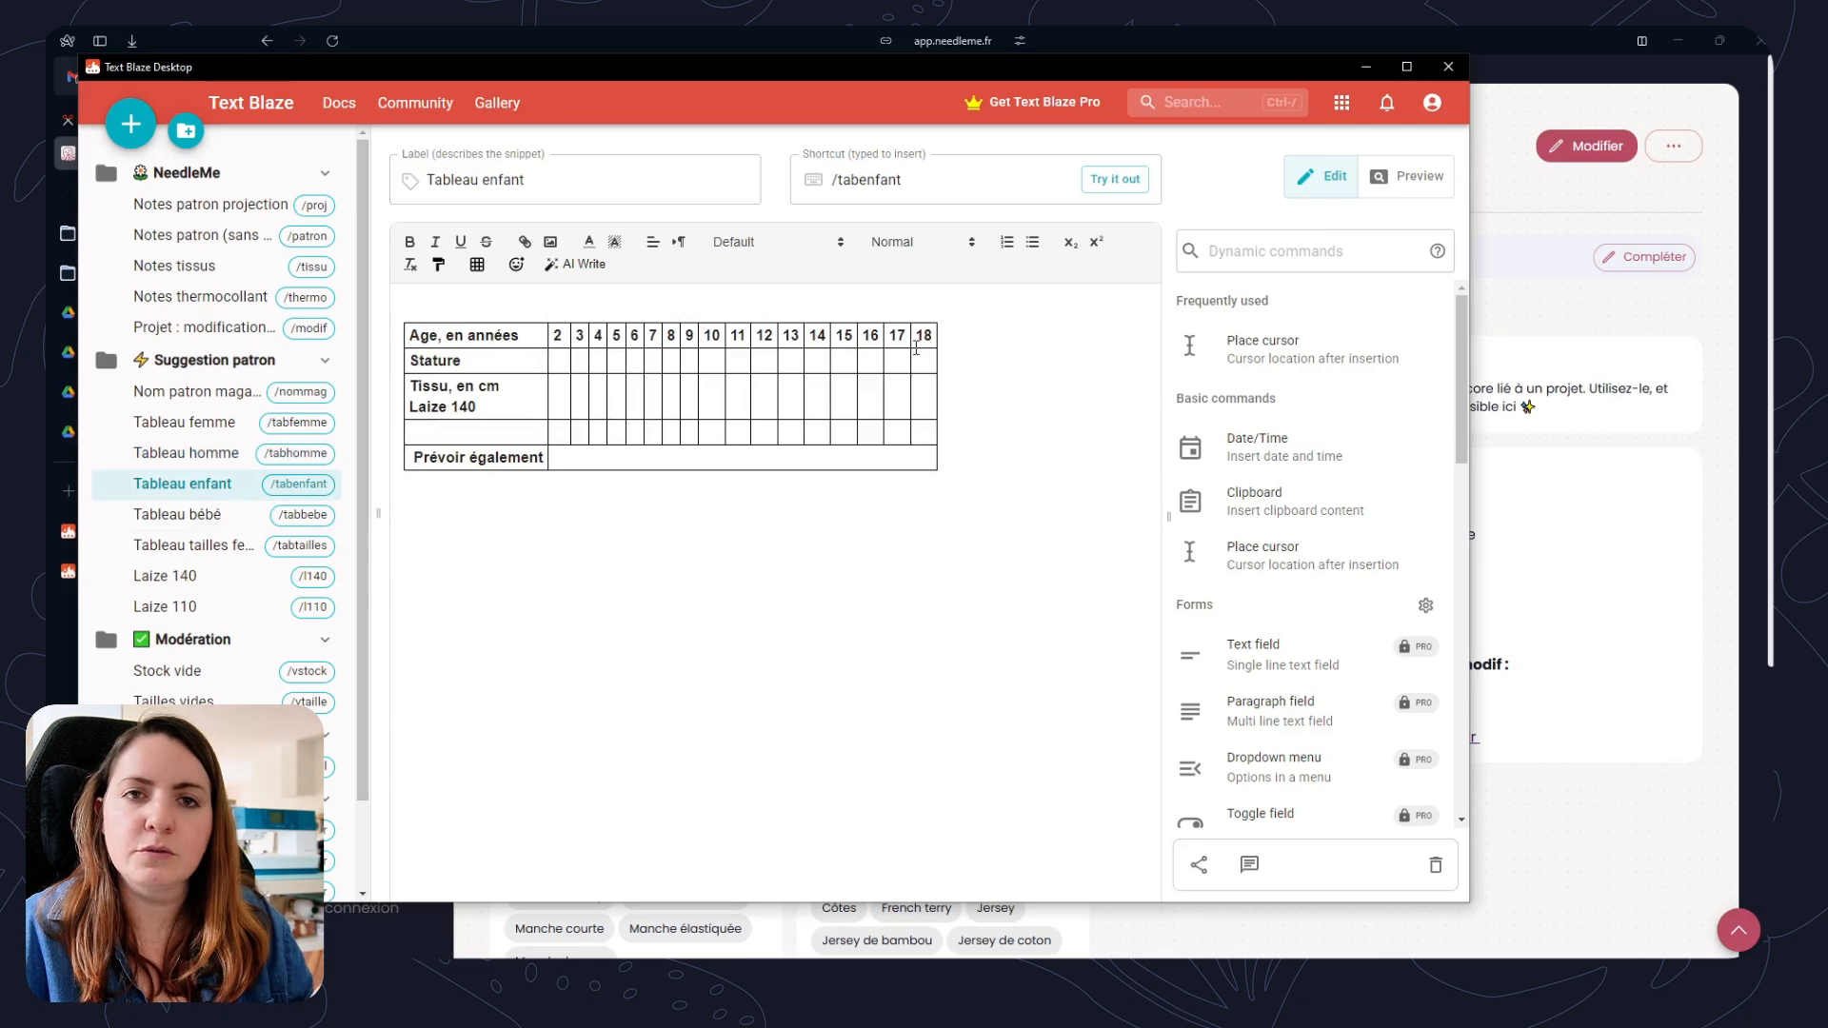
Switch to NeedleMe, start a new pattern suggestion and insert the child table into the version description using /tabenfant.
left_click(1543, 202)
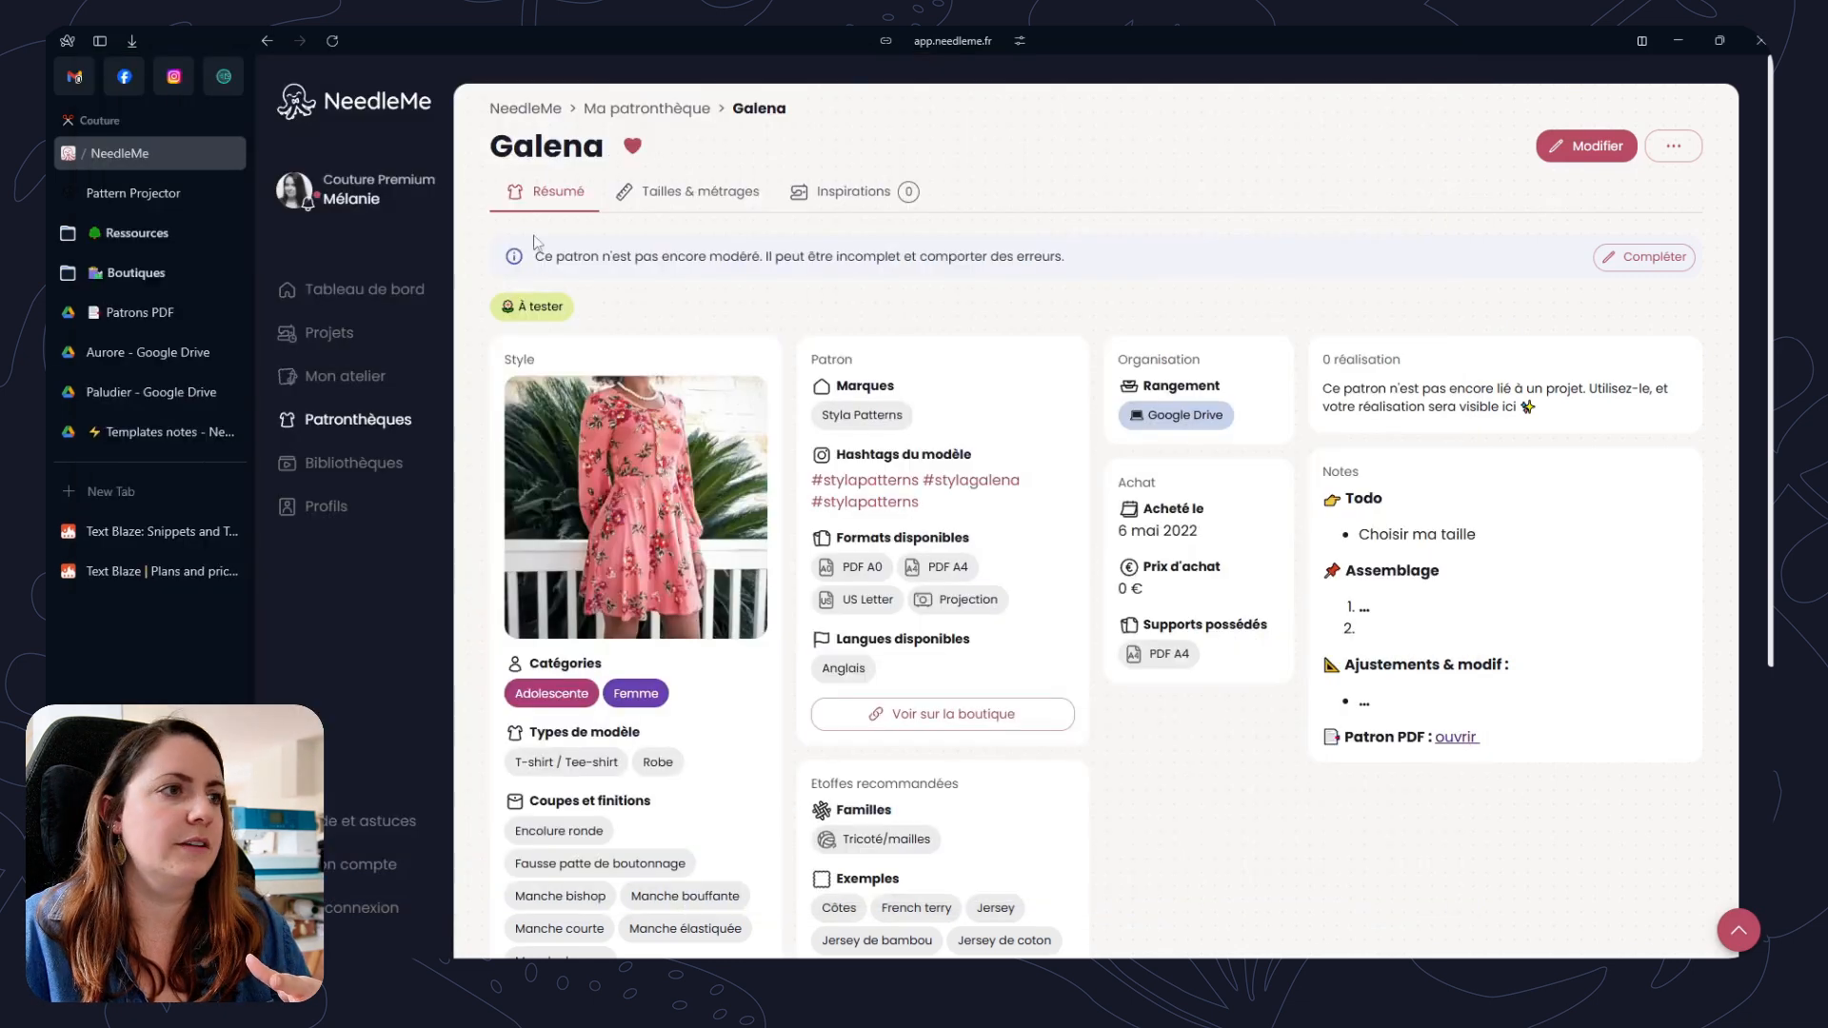
left_click(632, 109)
left_click(1550, 145)
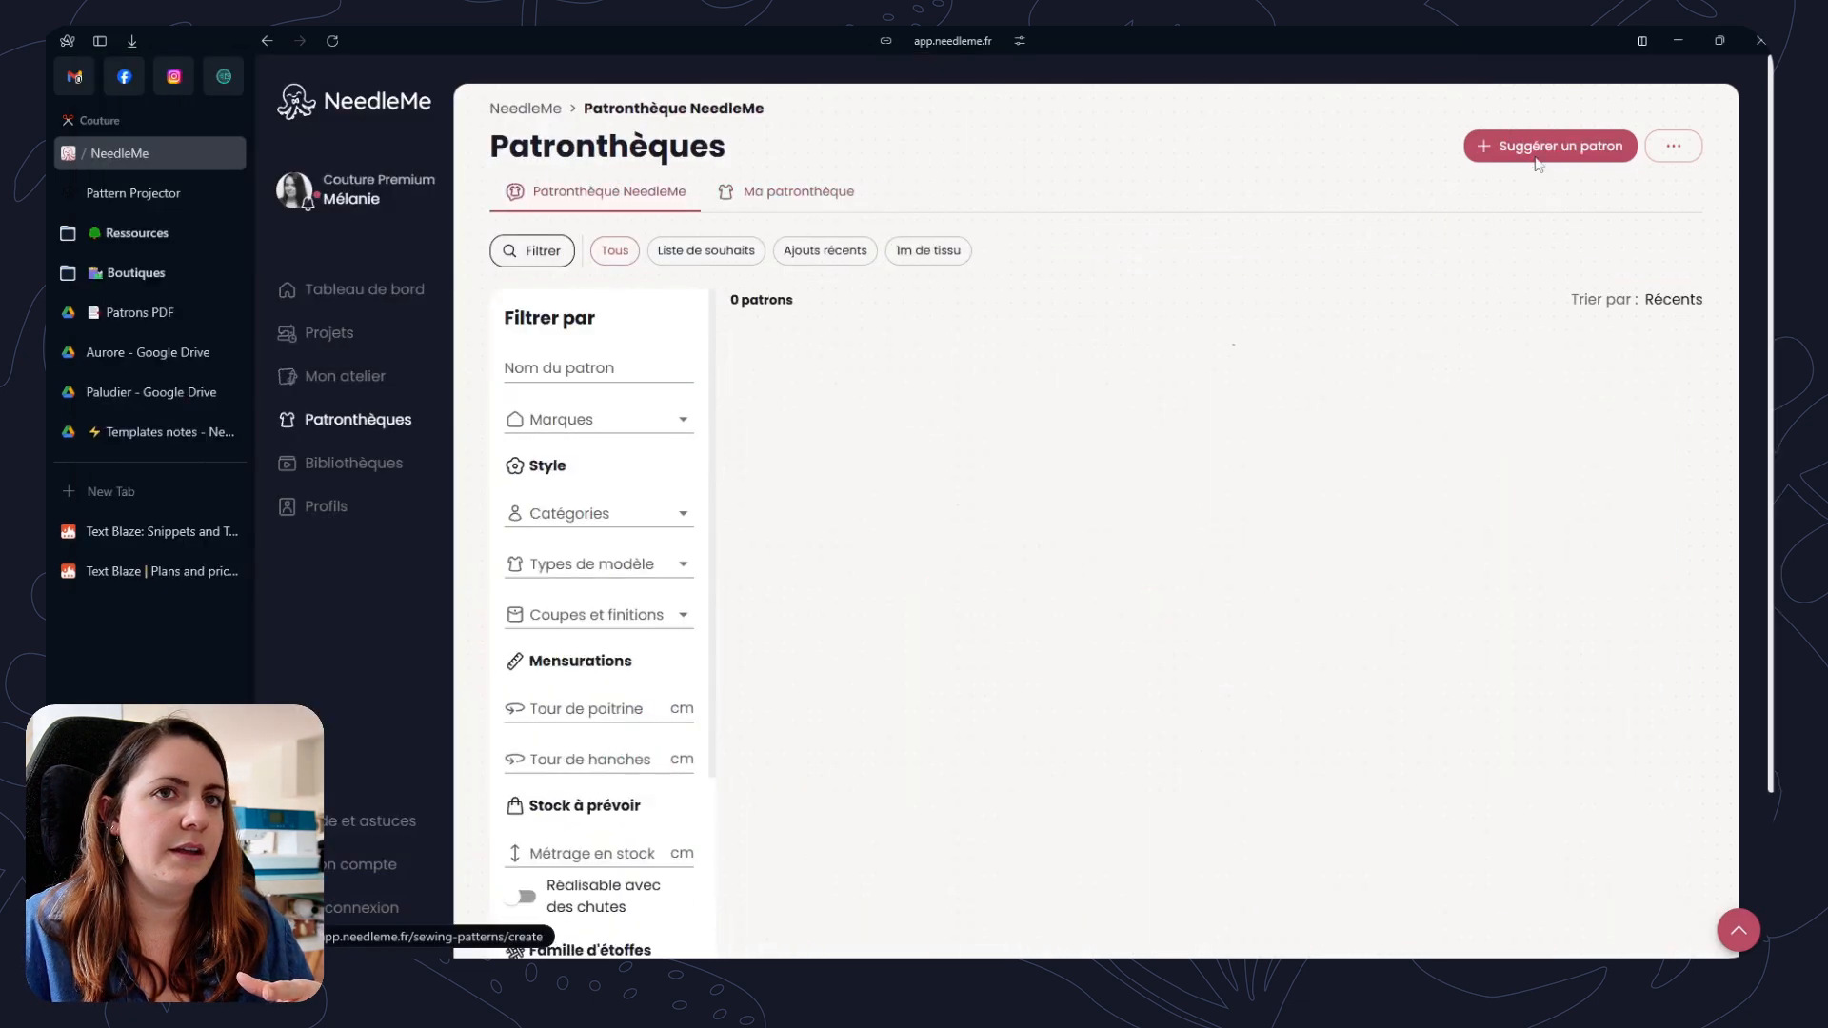
left_click(1180, 555)
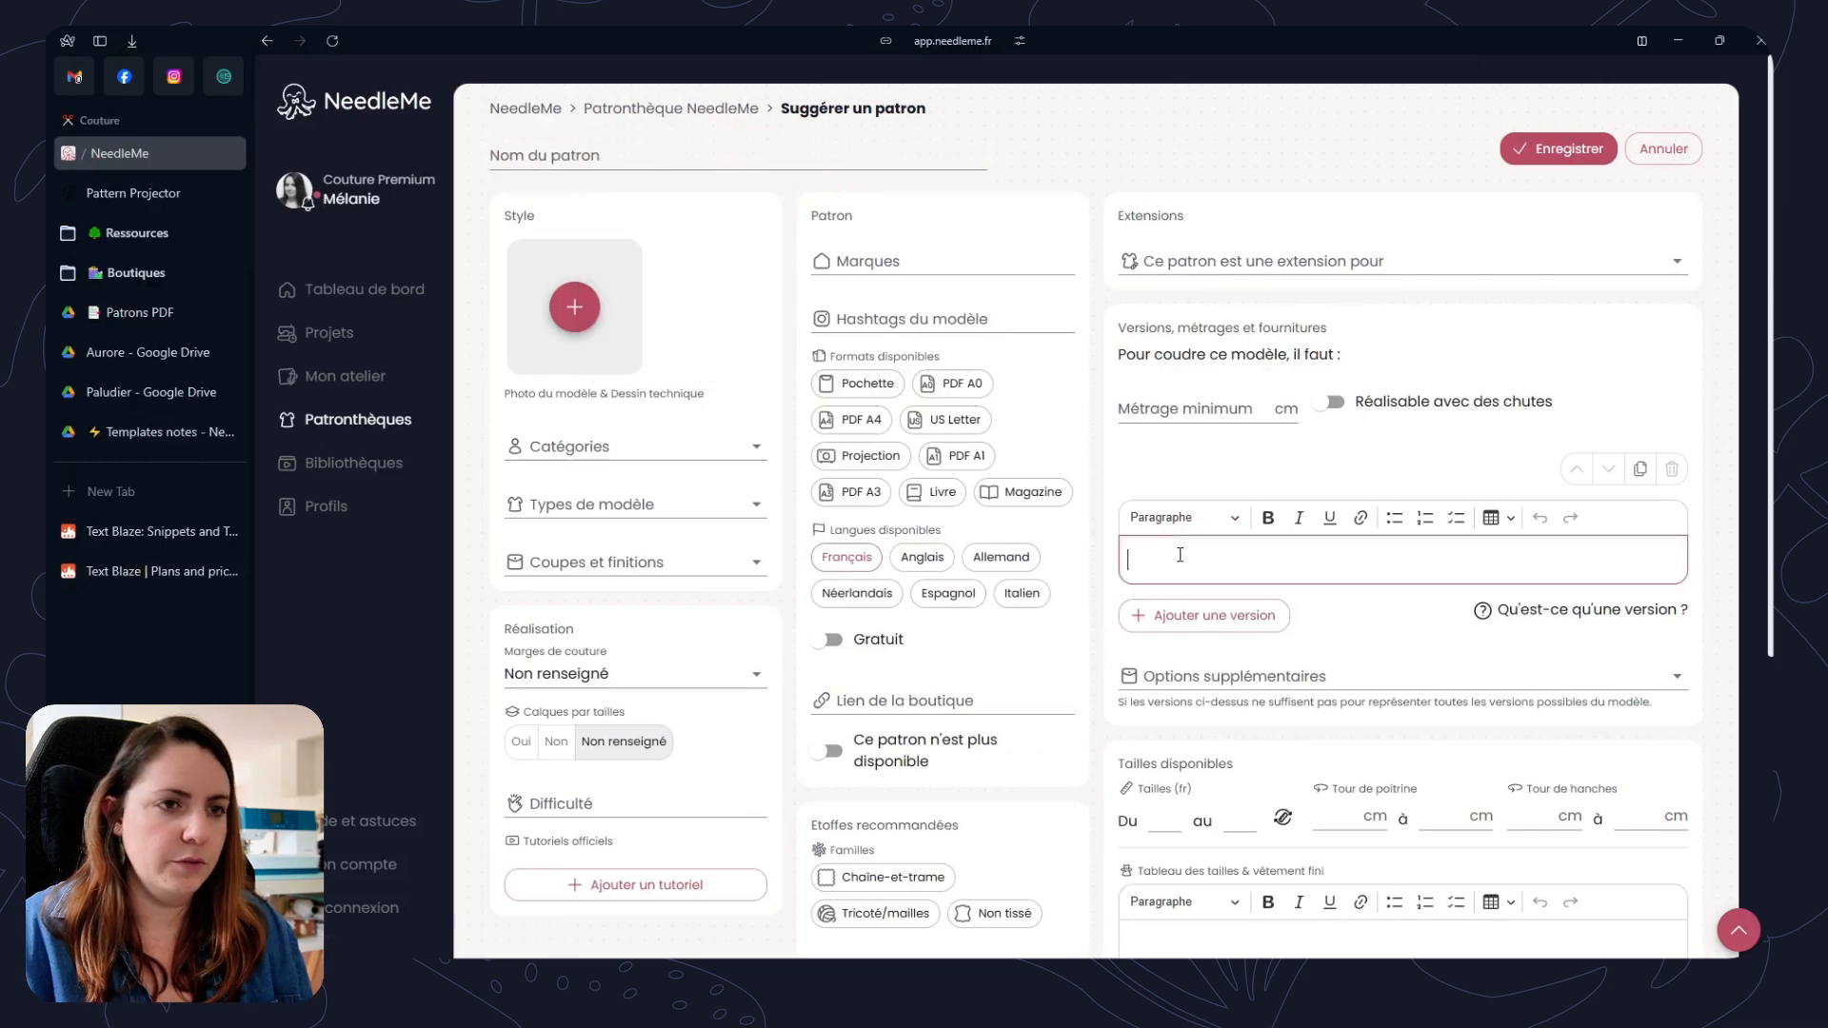
type("/materiel")
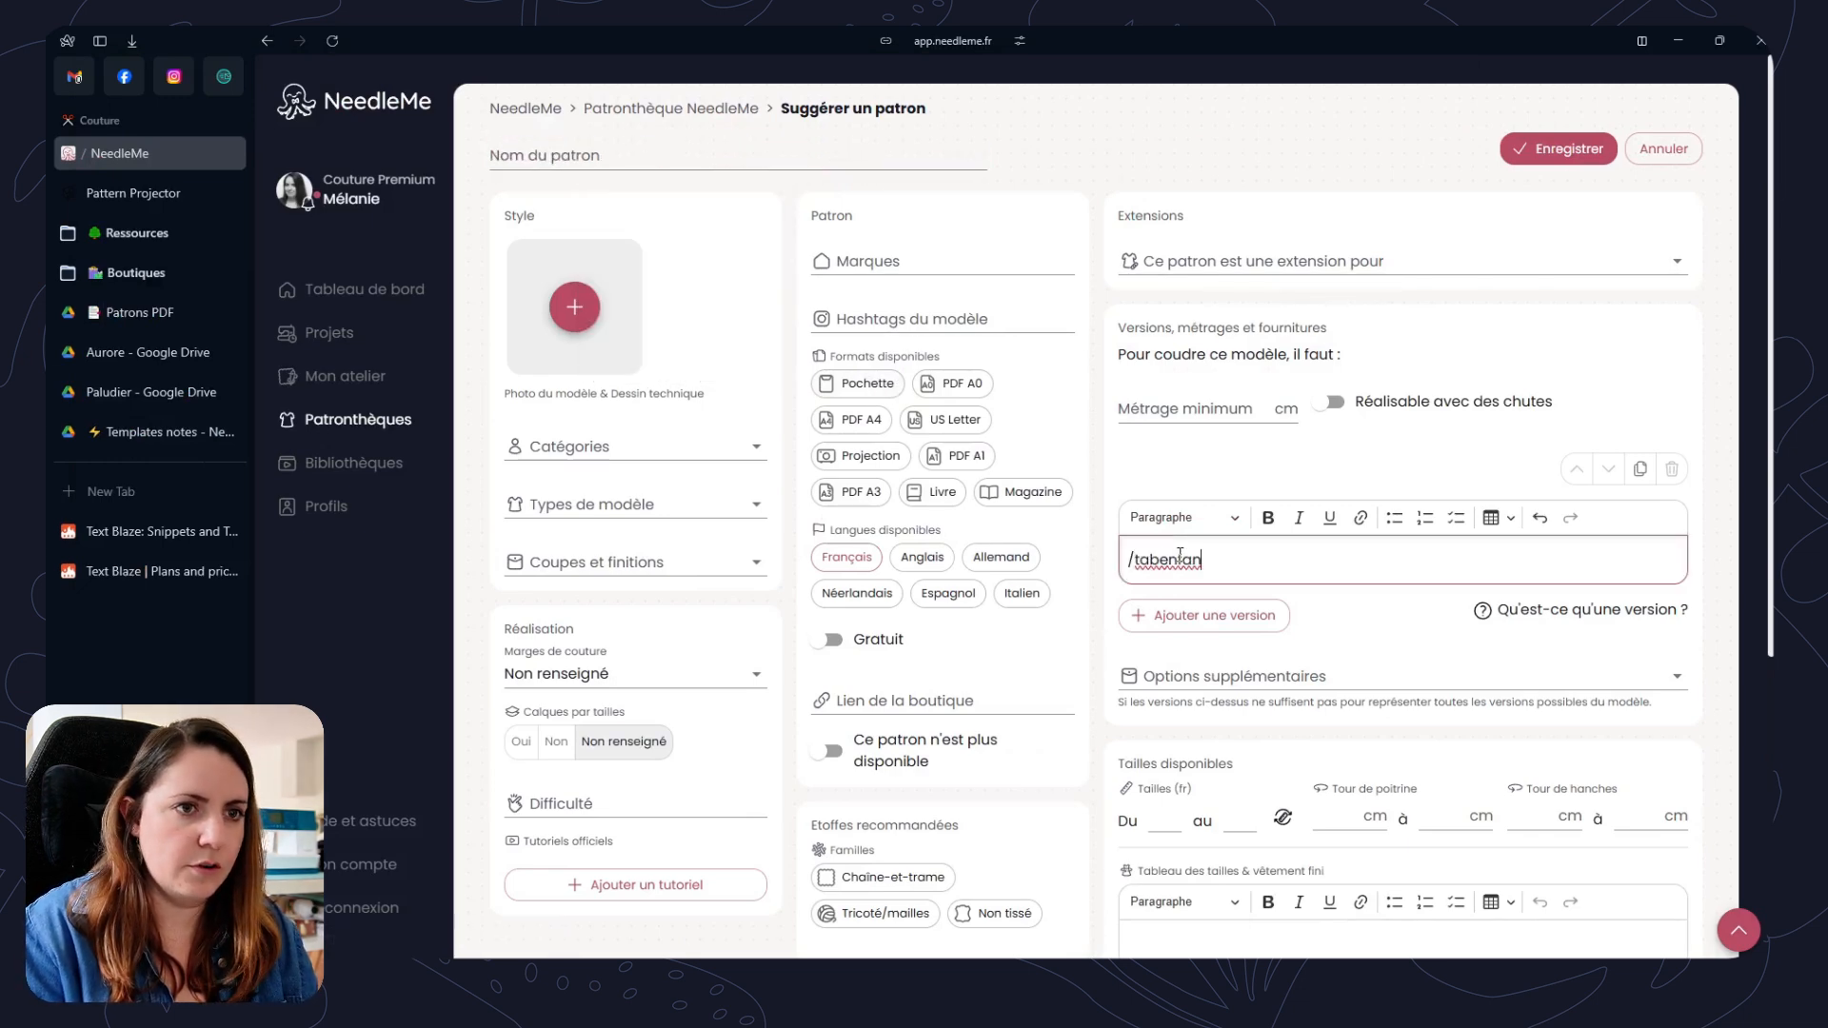
scroll(1209, 552, "down", 4)
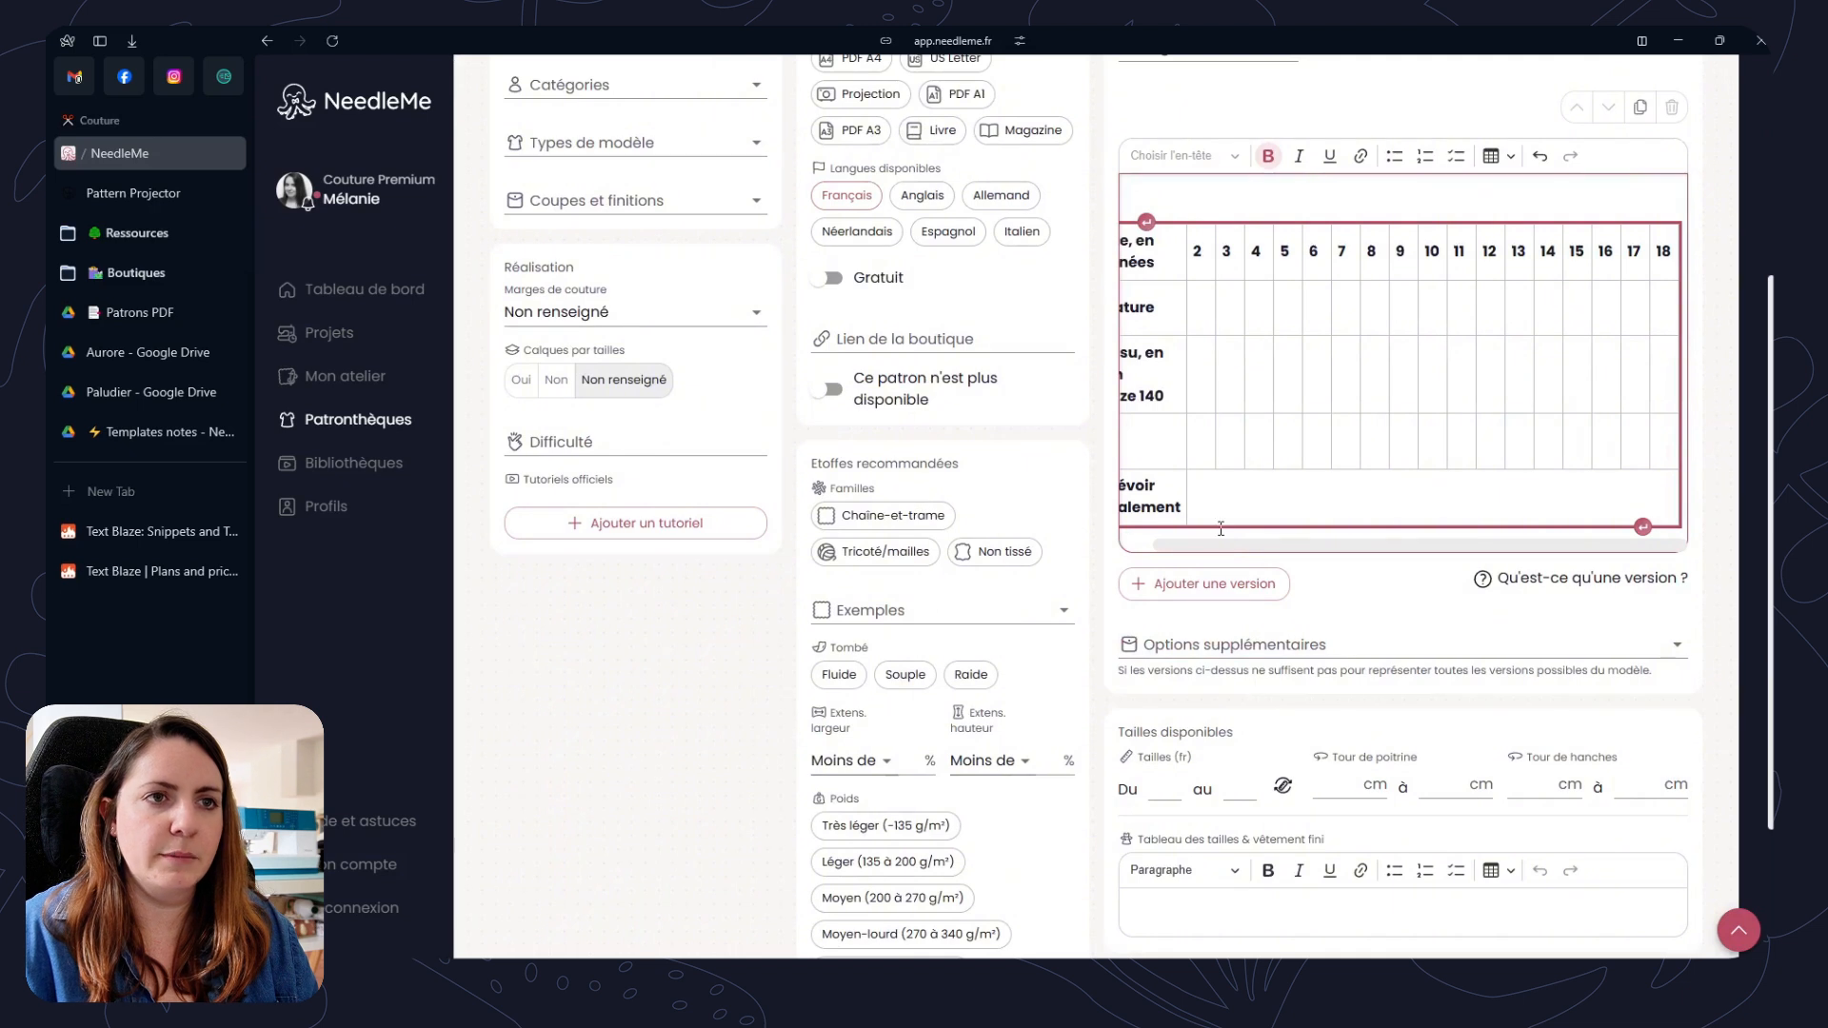
left_click_drag(1246, 547, 1178, 492)
Insert a blank column before age 2 and a blank row below Stature in the child table.
left_click(1242, 260)
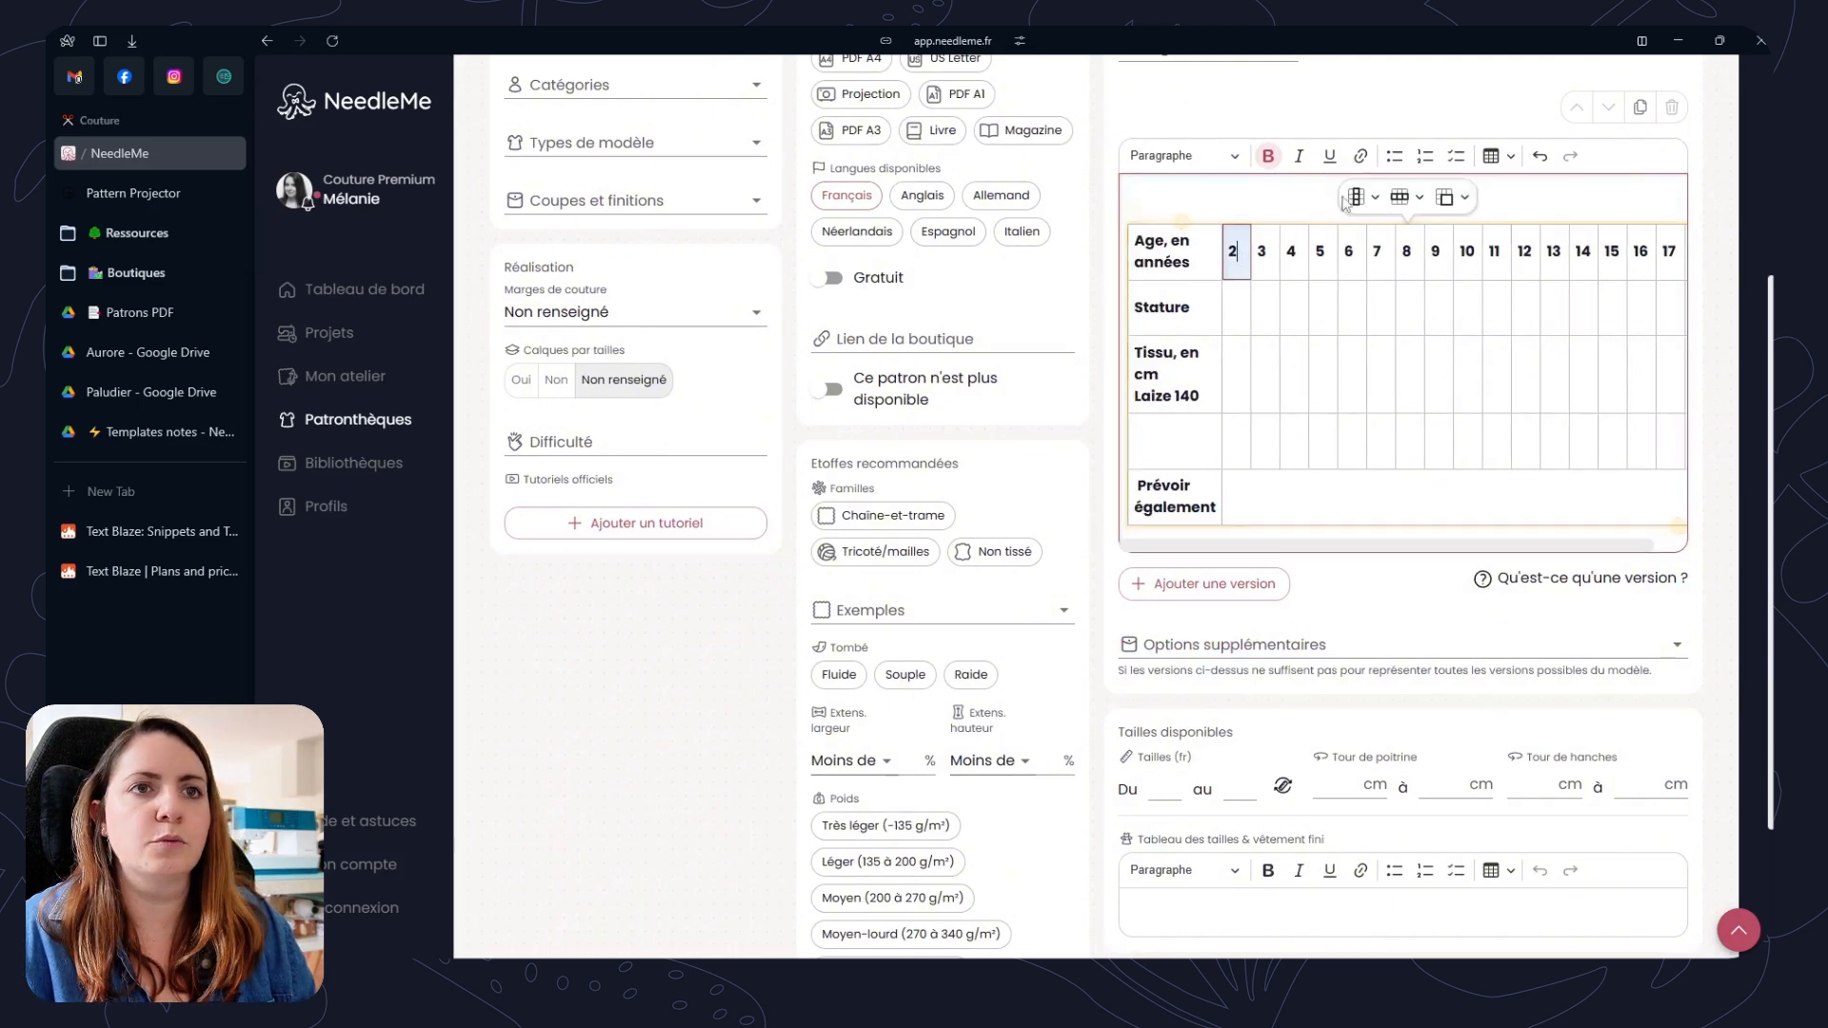
left_click(1361, 198)
left_click(1400, 264)
left_click(1266, 306)
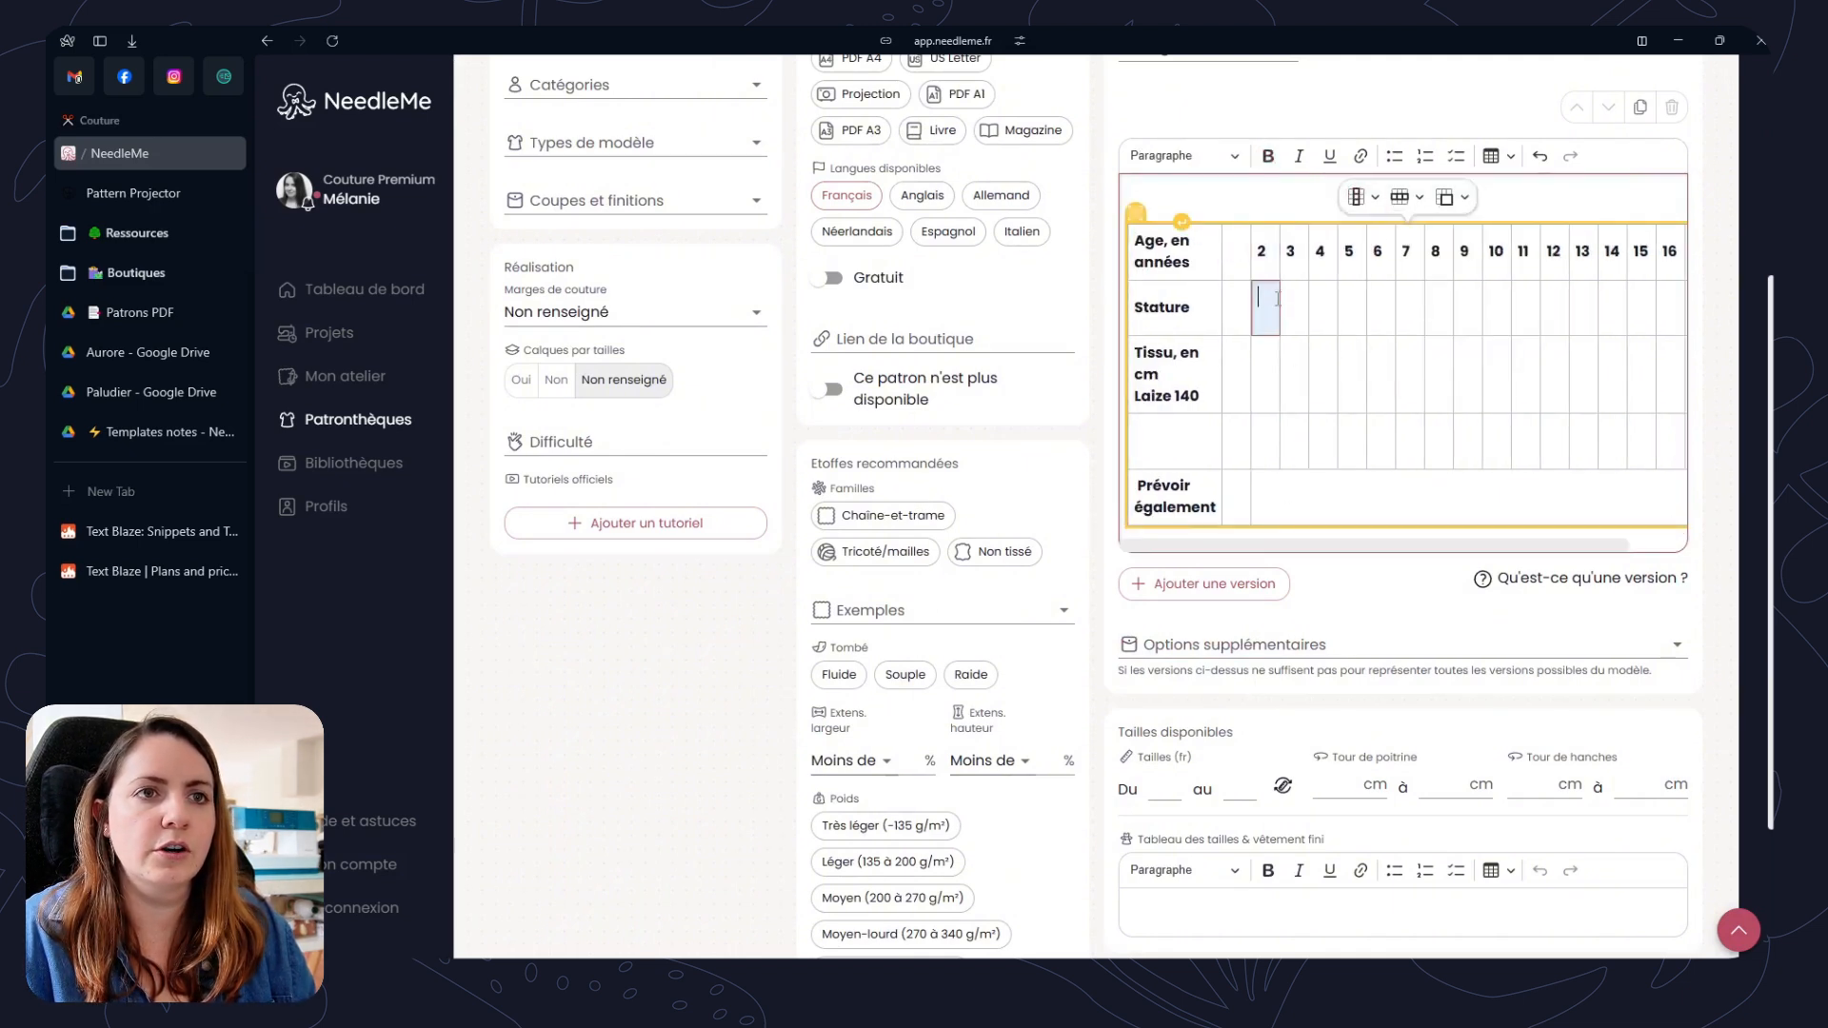
left_click(1405, 197)
left_click(1433, 292)
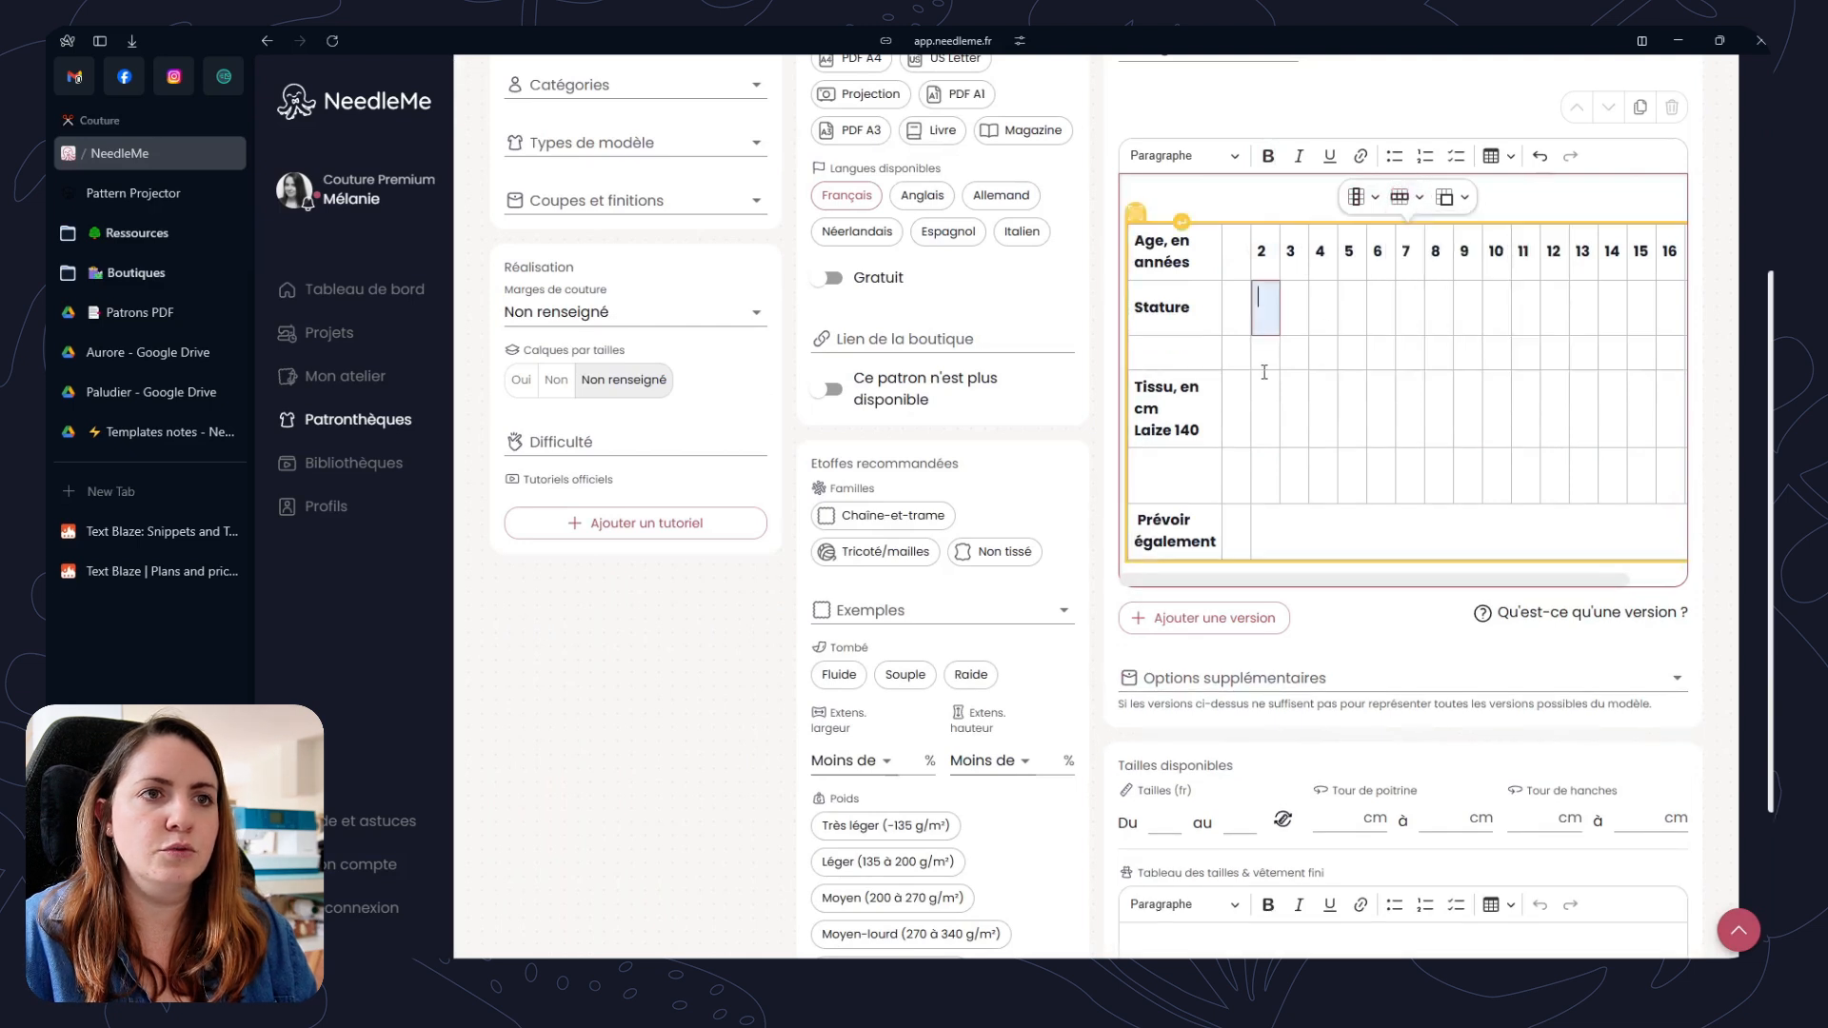
Make the age row a header row and the label column a header column in the child table.
left_click(1265, 253)
left_click(1406, 197)
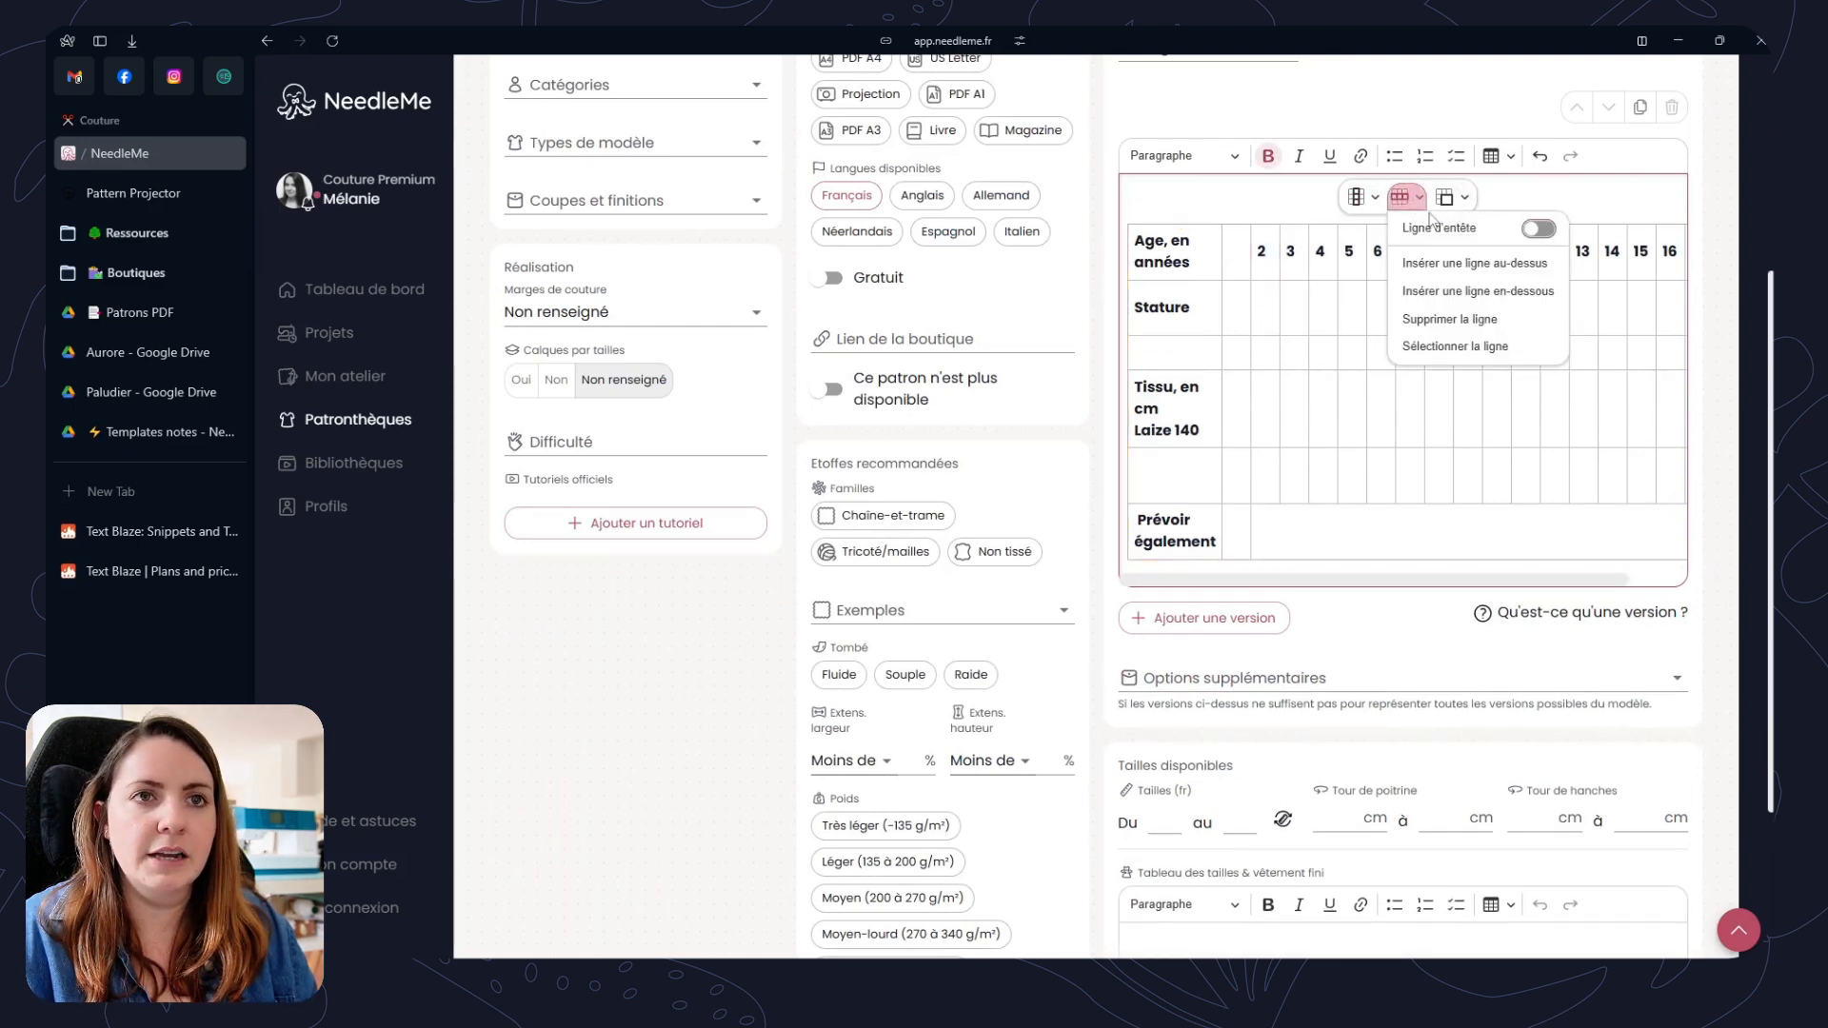
left_click(1433, 229)
left_click(1178, 252)
left_click(1363, 197)
left_click(1386, 238)
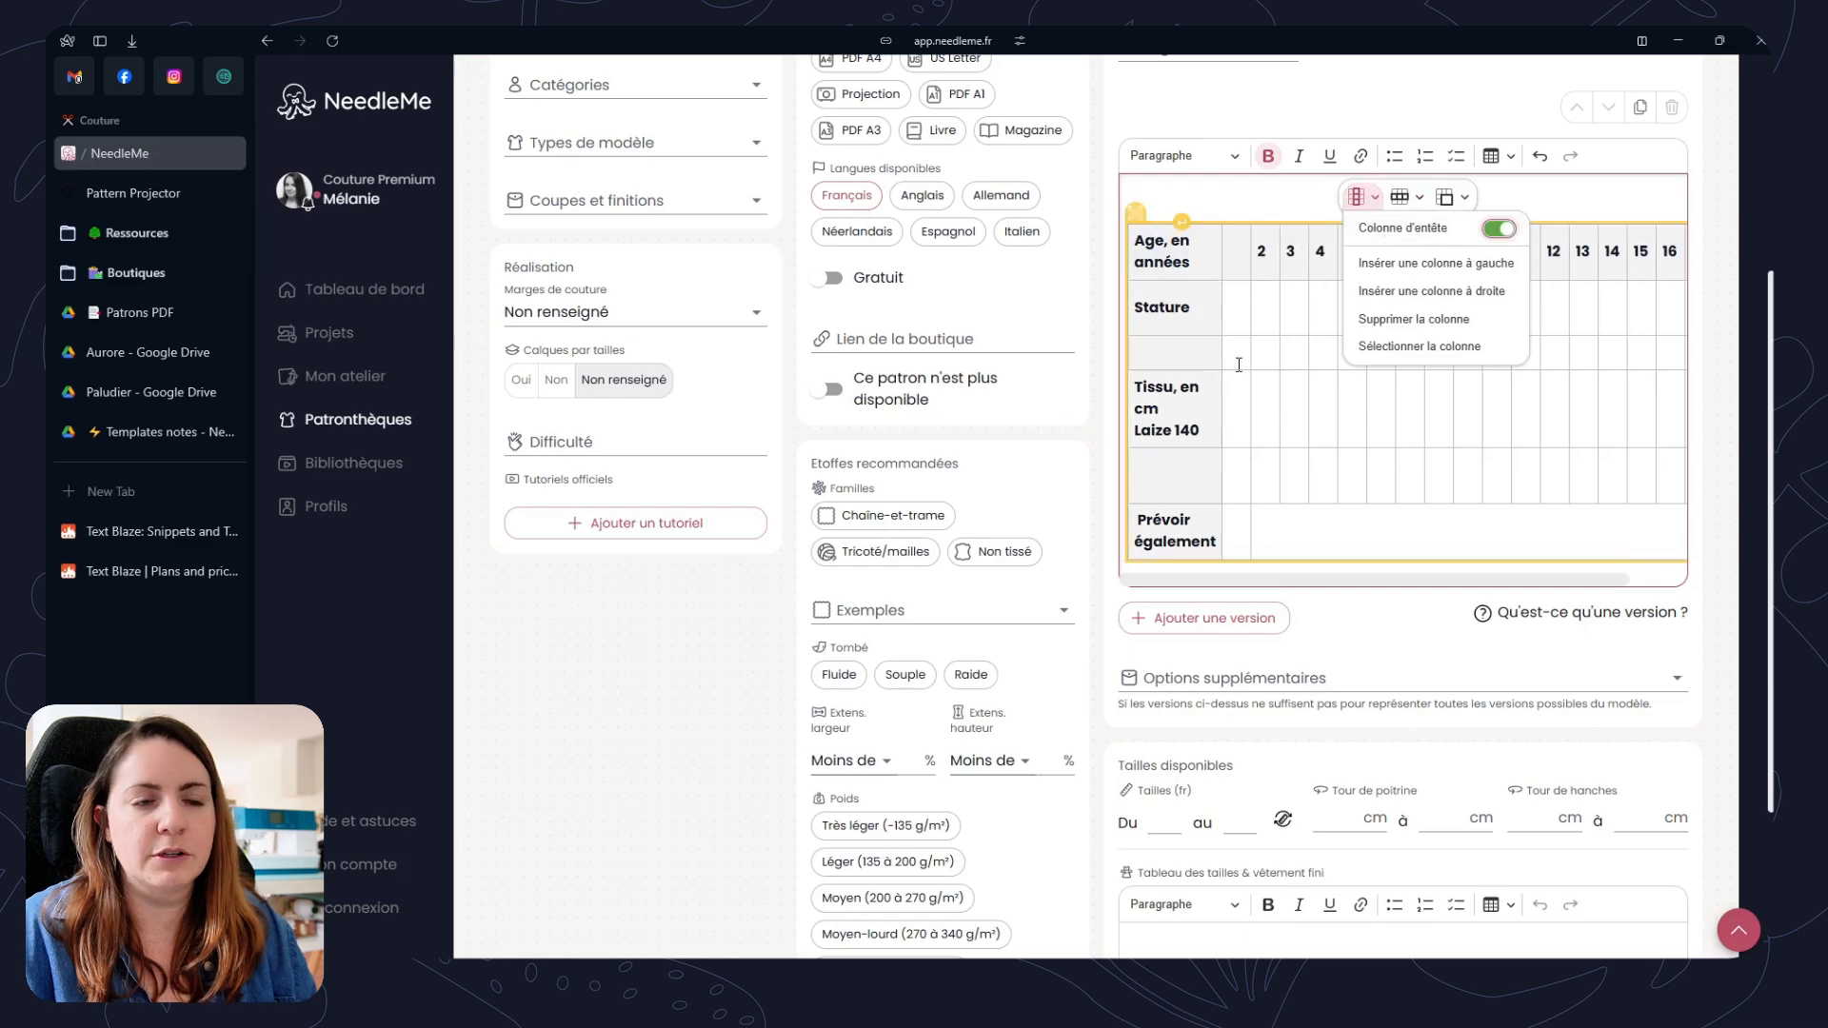
left_click(1266, 352)
scroll(1266, 353, "up", 4)
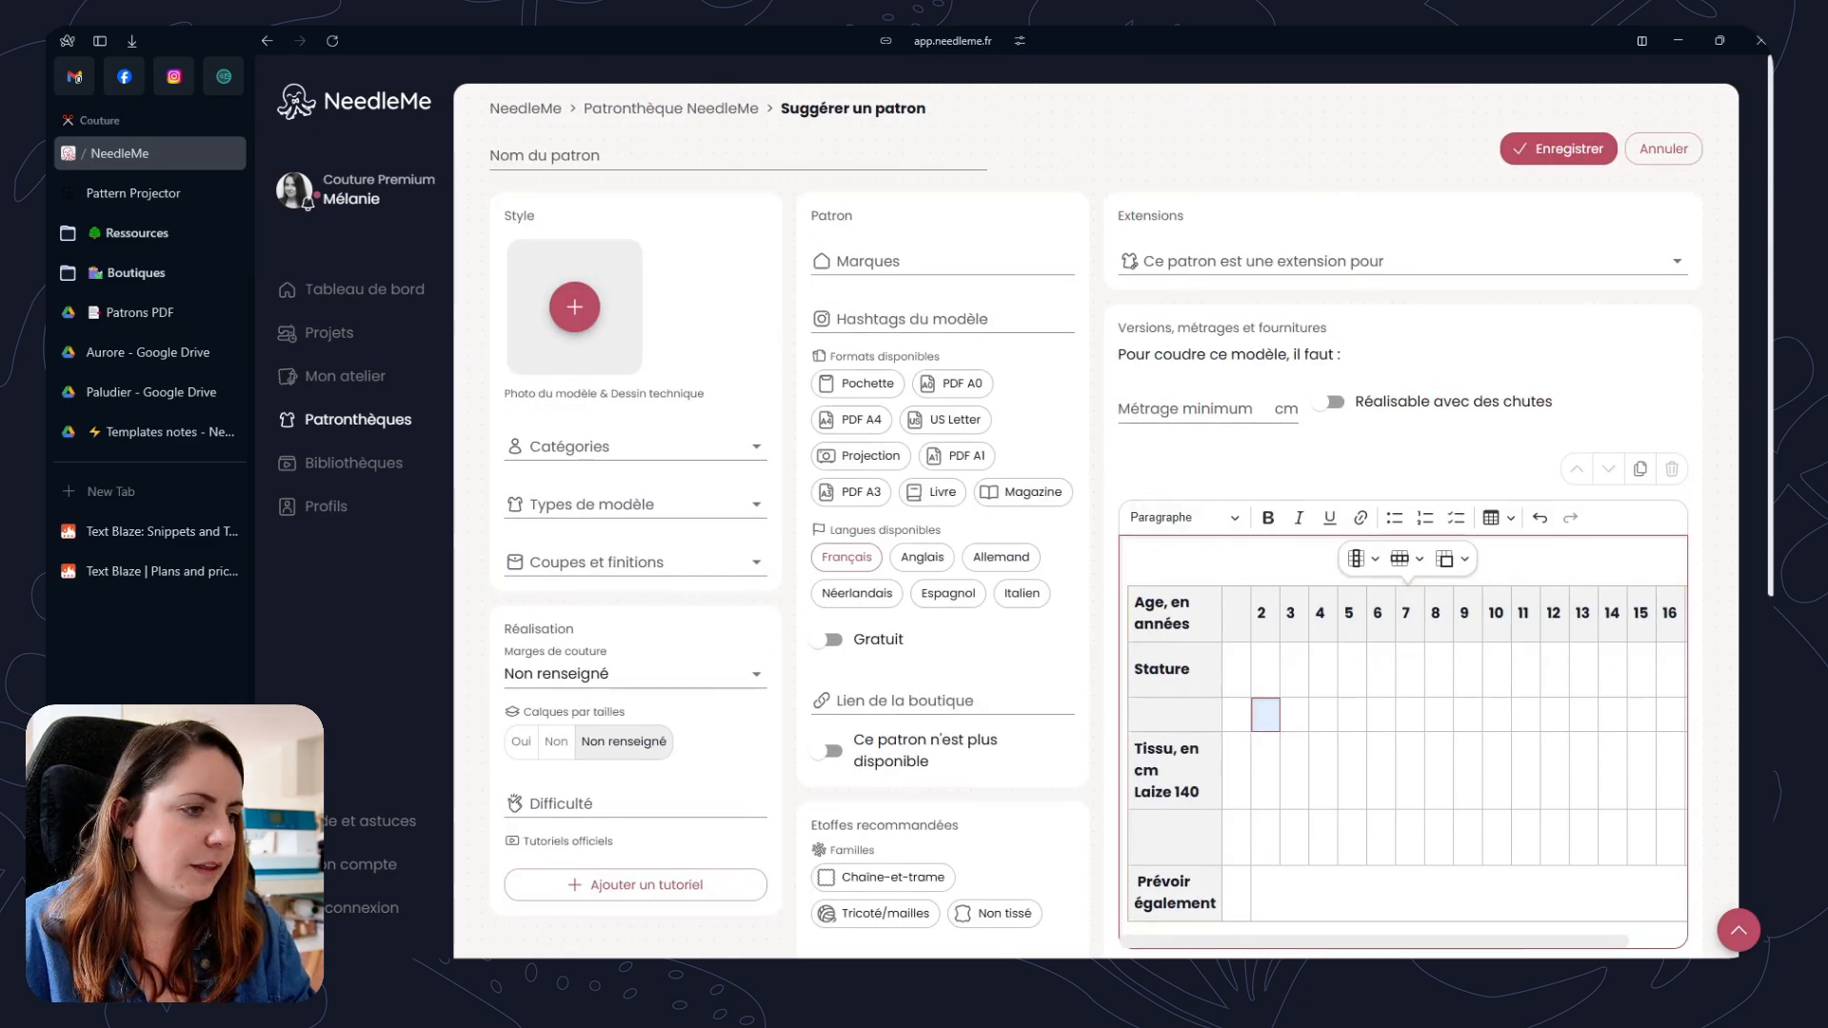
Return to Text Blaze Desktop and examine the Tableau bébé, Tableau tailles femme and Laize 140 snippets.
key("alt+Tab")
left_click(195, 516)
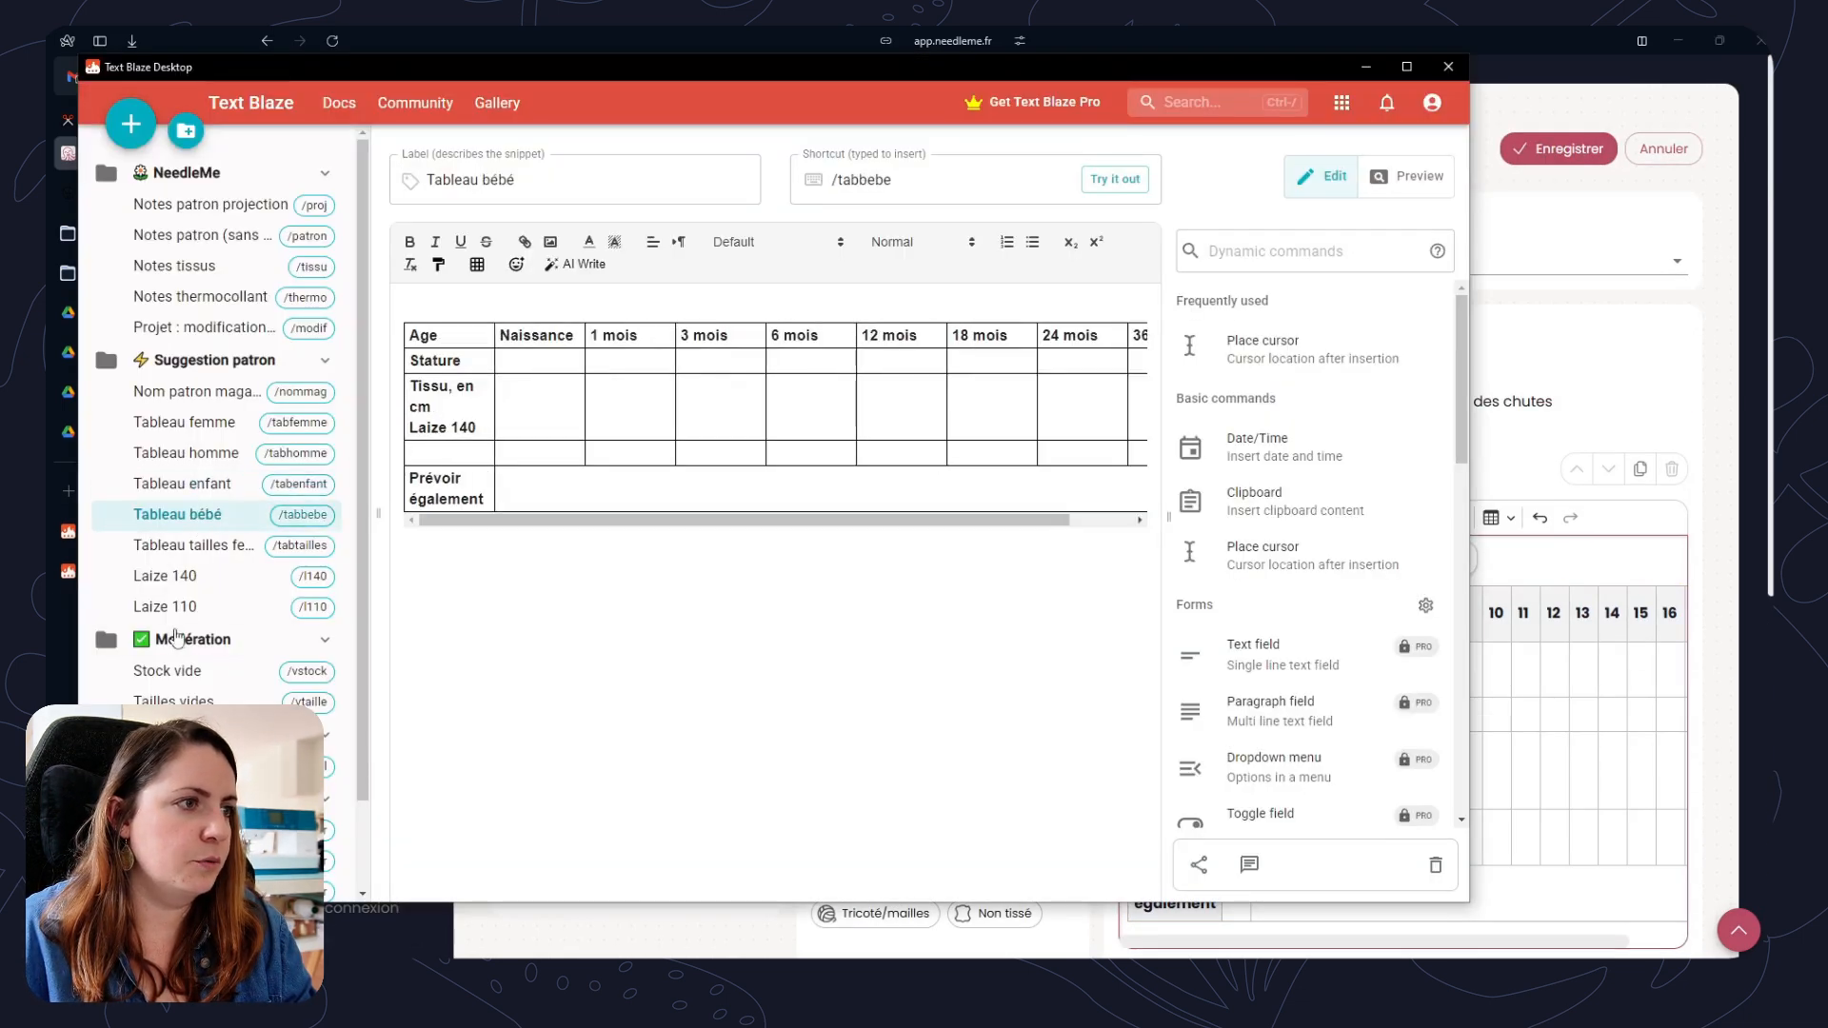
left_click(191, 546)
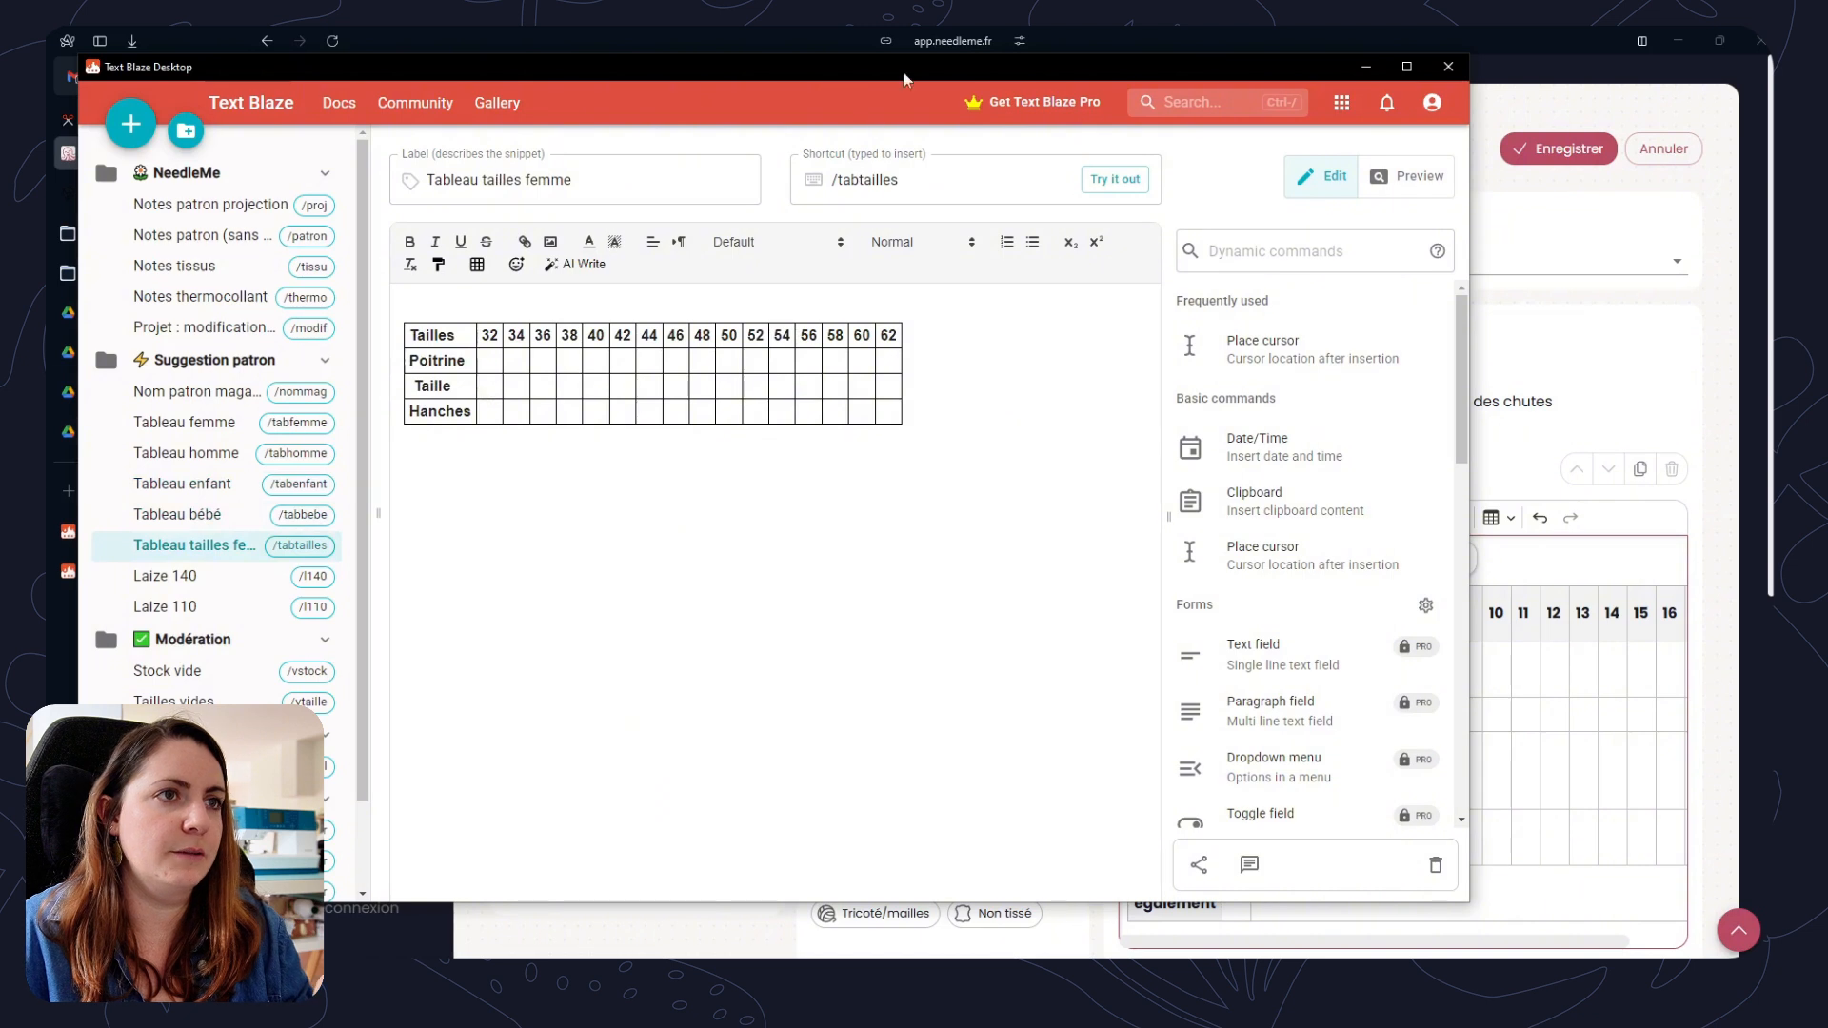
left_click(186, 579)
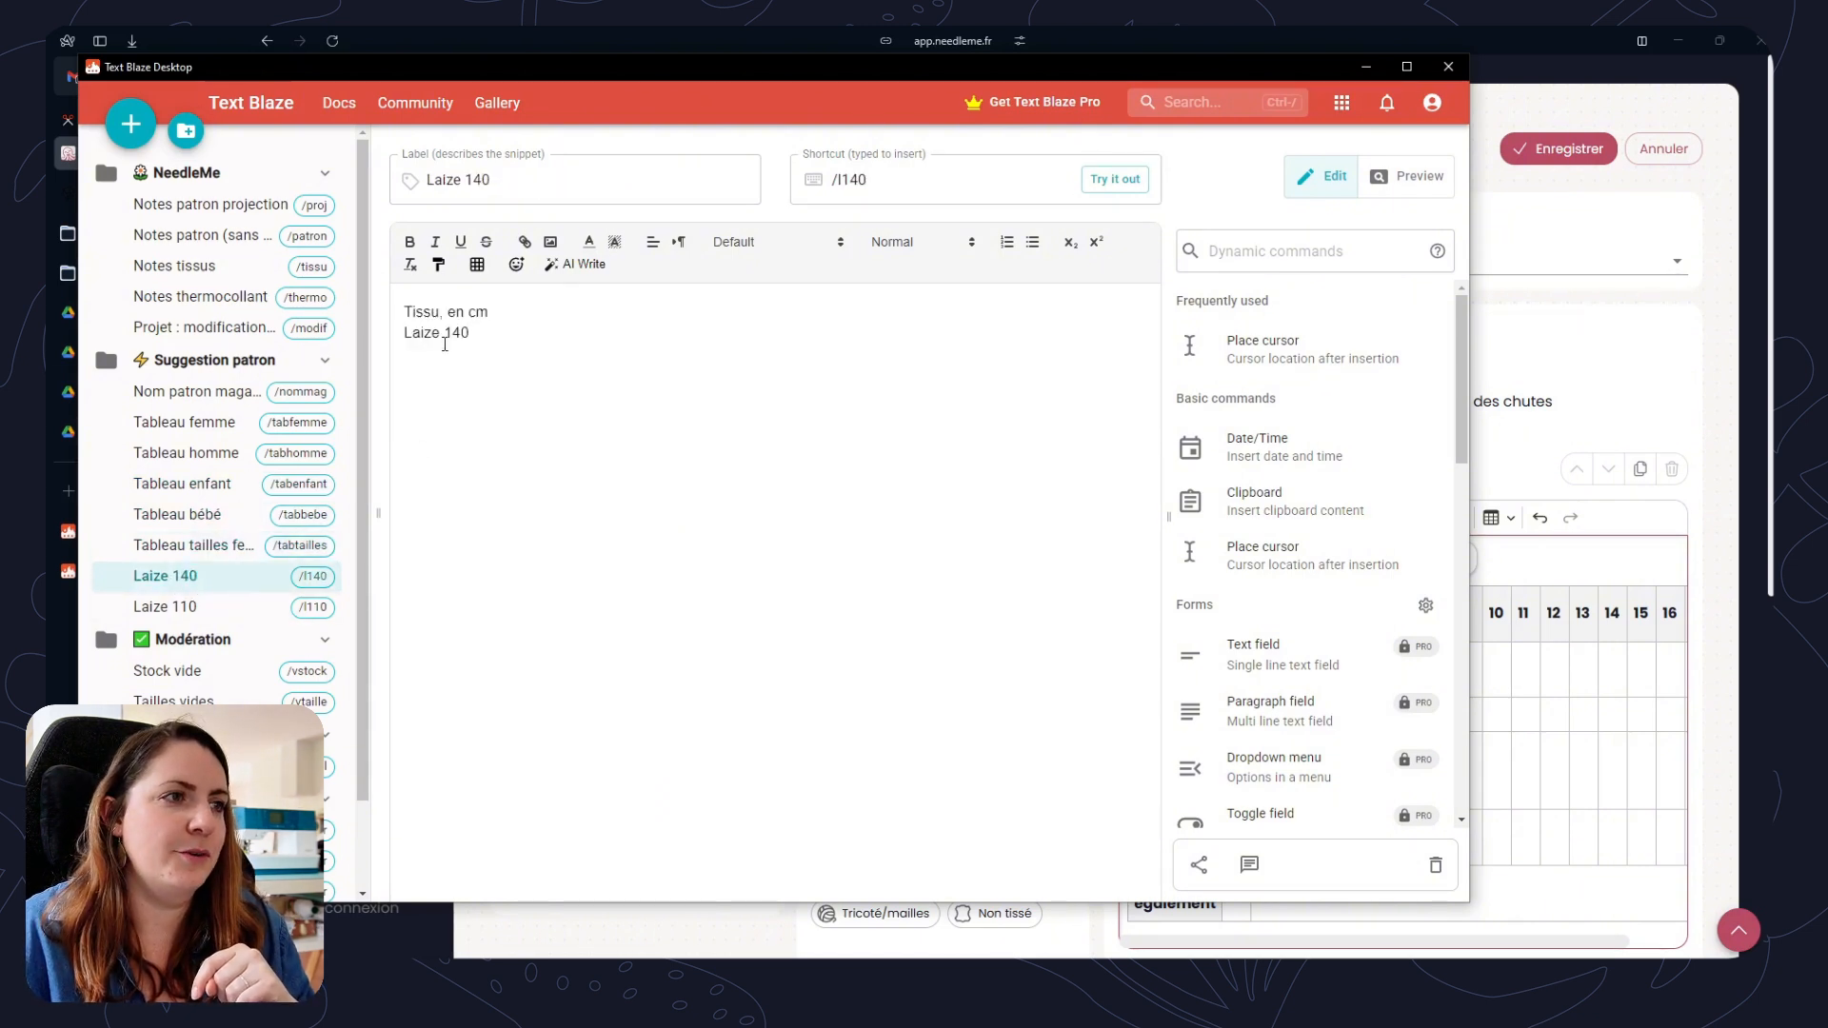
Switch to NeedleMe and fill the blank row label below Stature with the Laize 140 snippet using /l140.
left_click(1528, 313)
scroll(1164, 441, "down", 3)
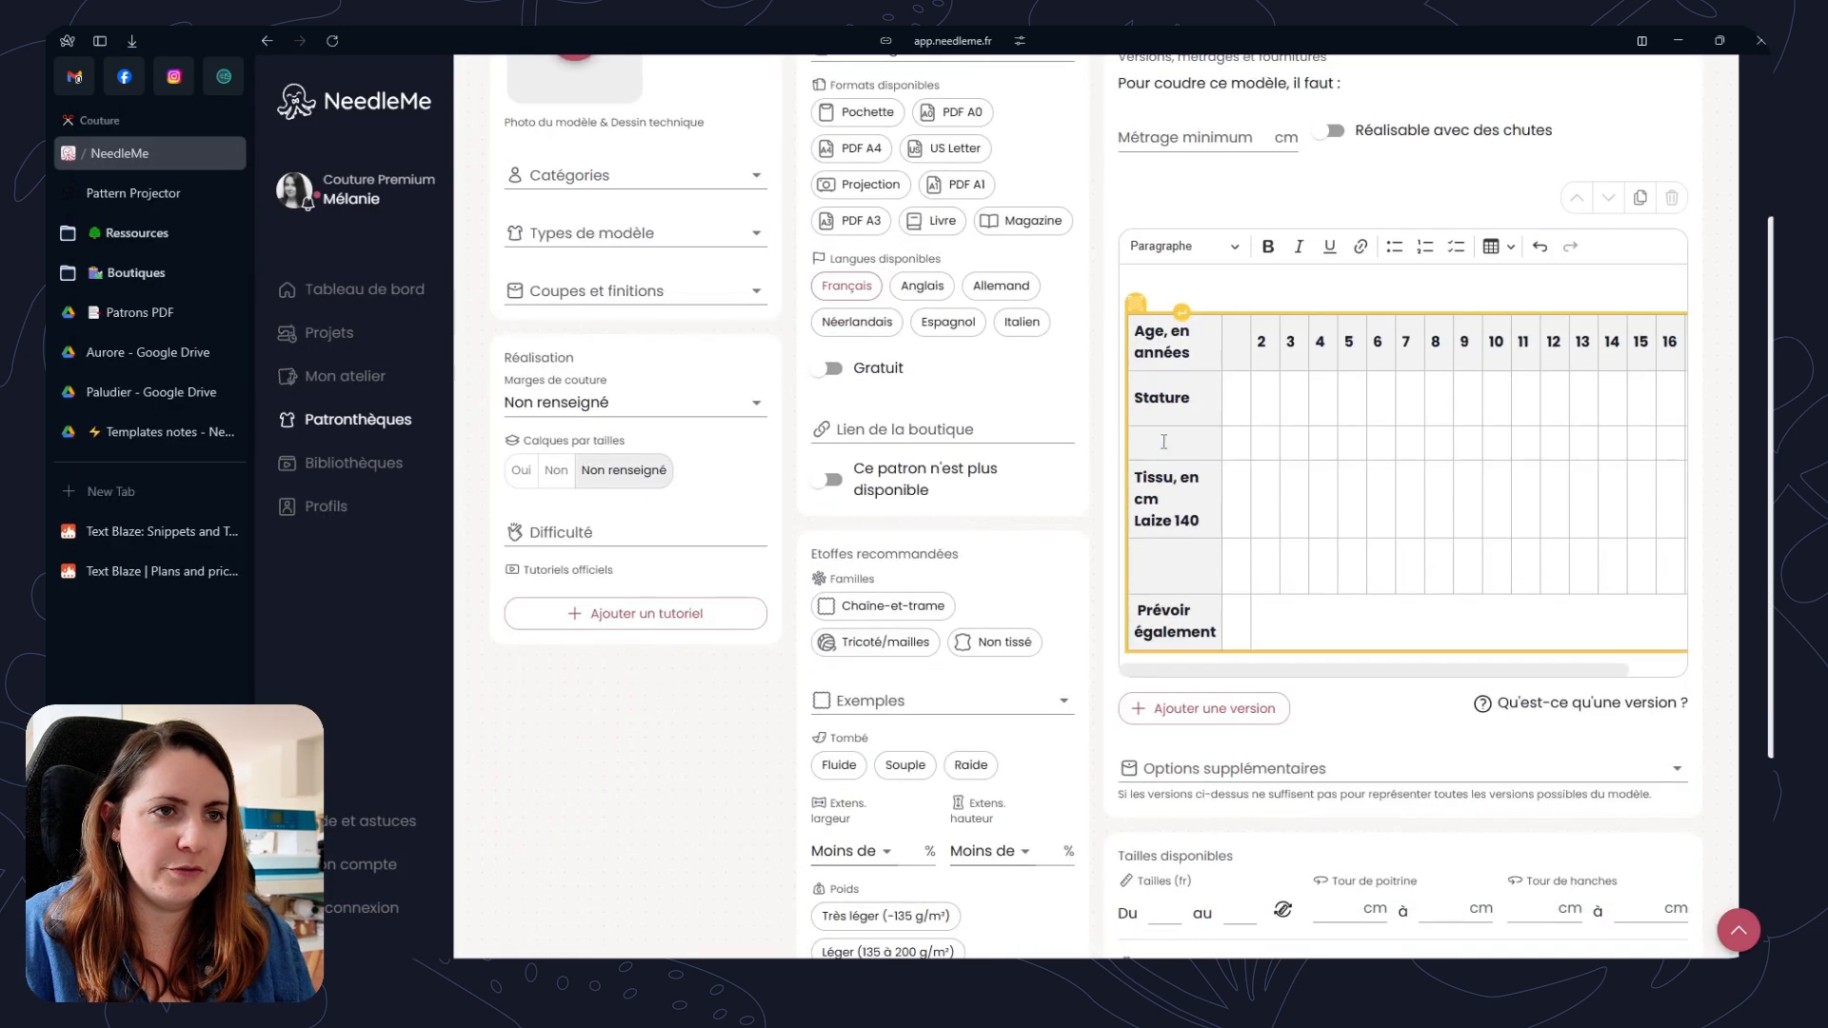
left_click(1163, 441)
type("/l14")
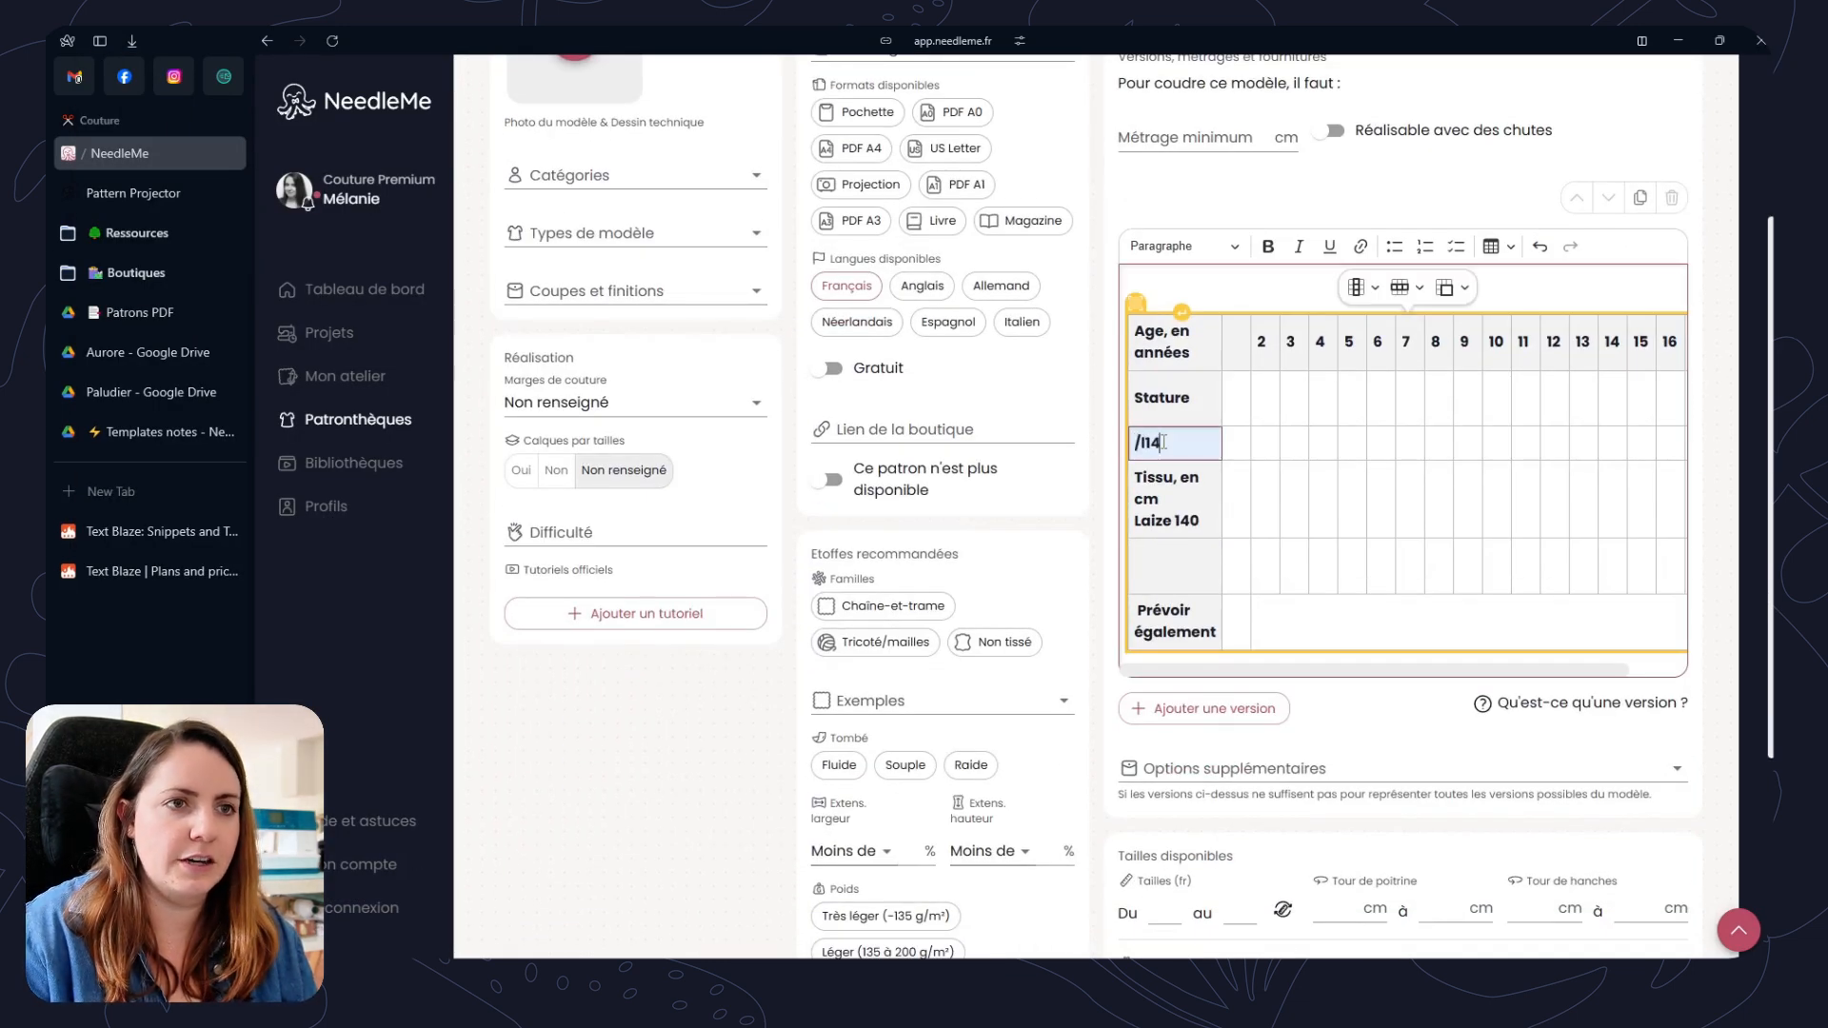
type("0")
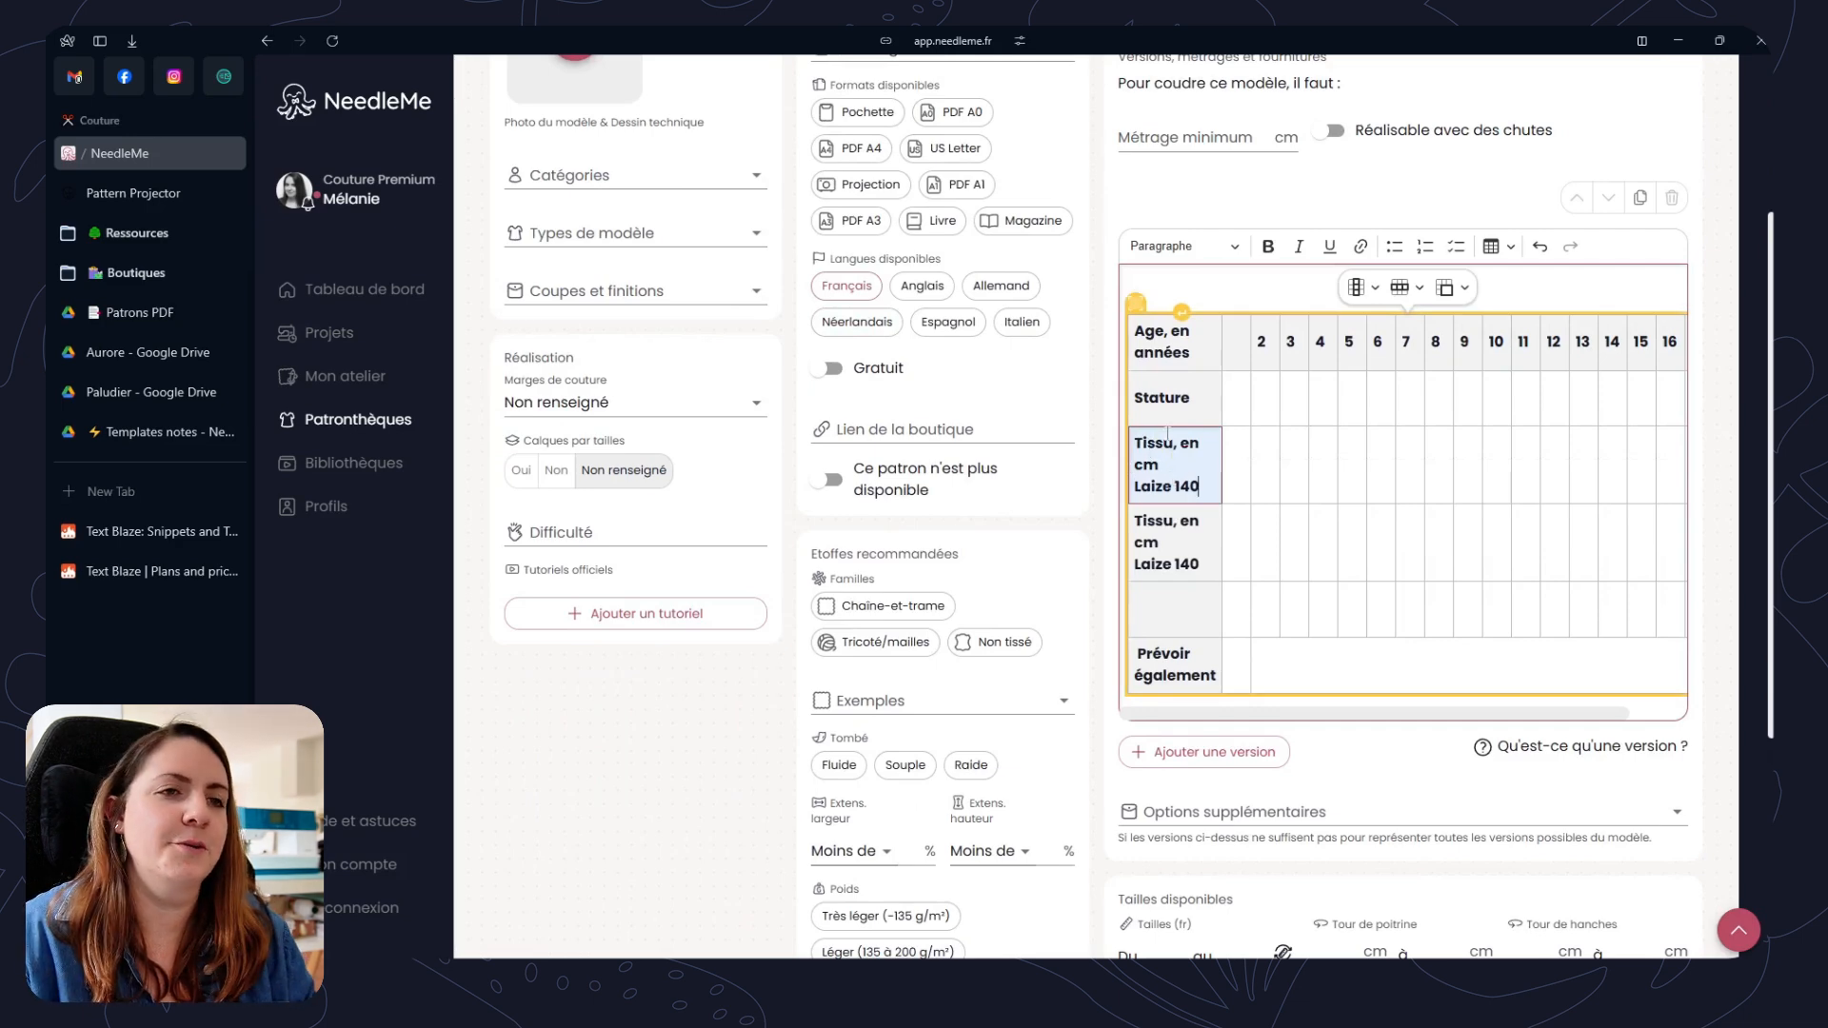
Delete the whole child table from the version description.
left_click(1135, 303)
key("Delete")
Return to Text Blaze Desktop and examine the name format, memo and shortcut of the Nom patron (Coupe d'Or) snippet.
key("alt+Tab")
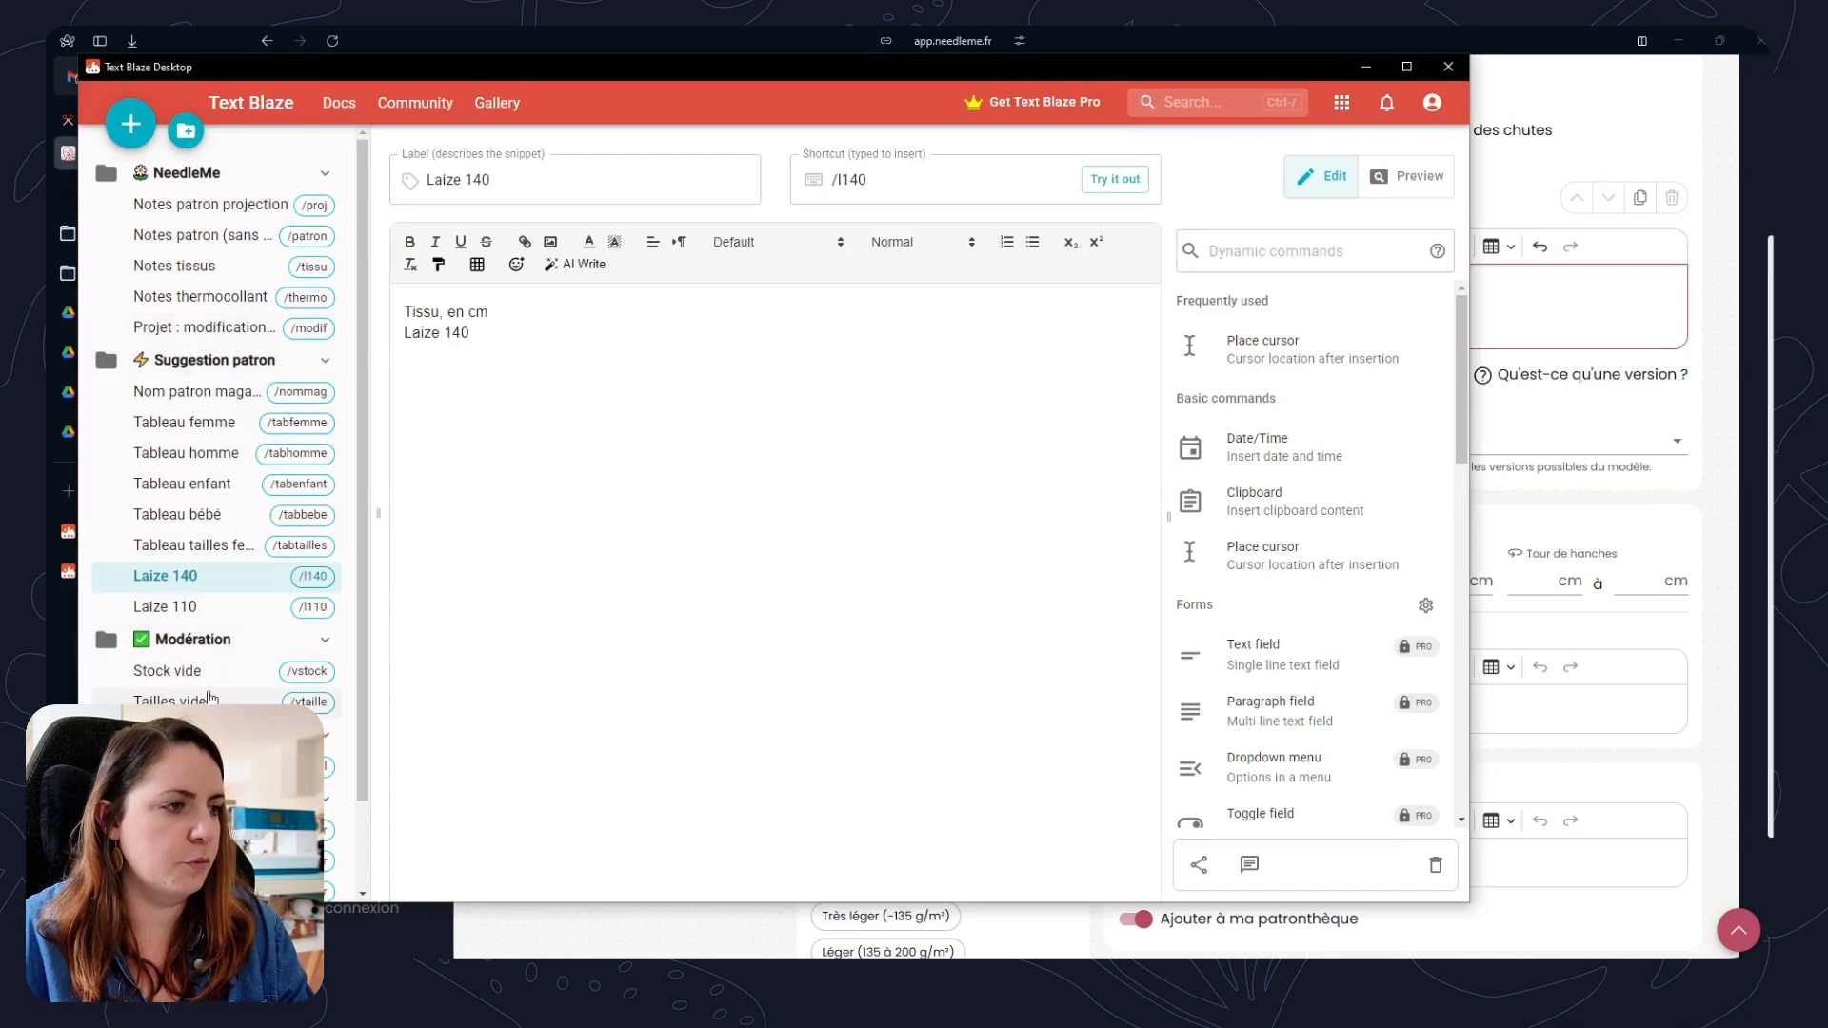
scroll(217, 686, "down", 1)
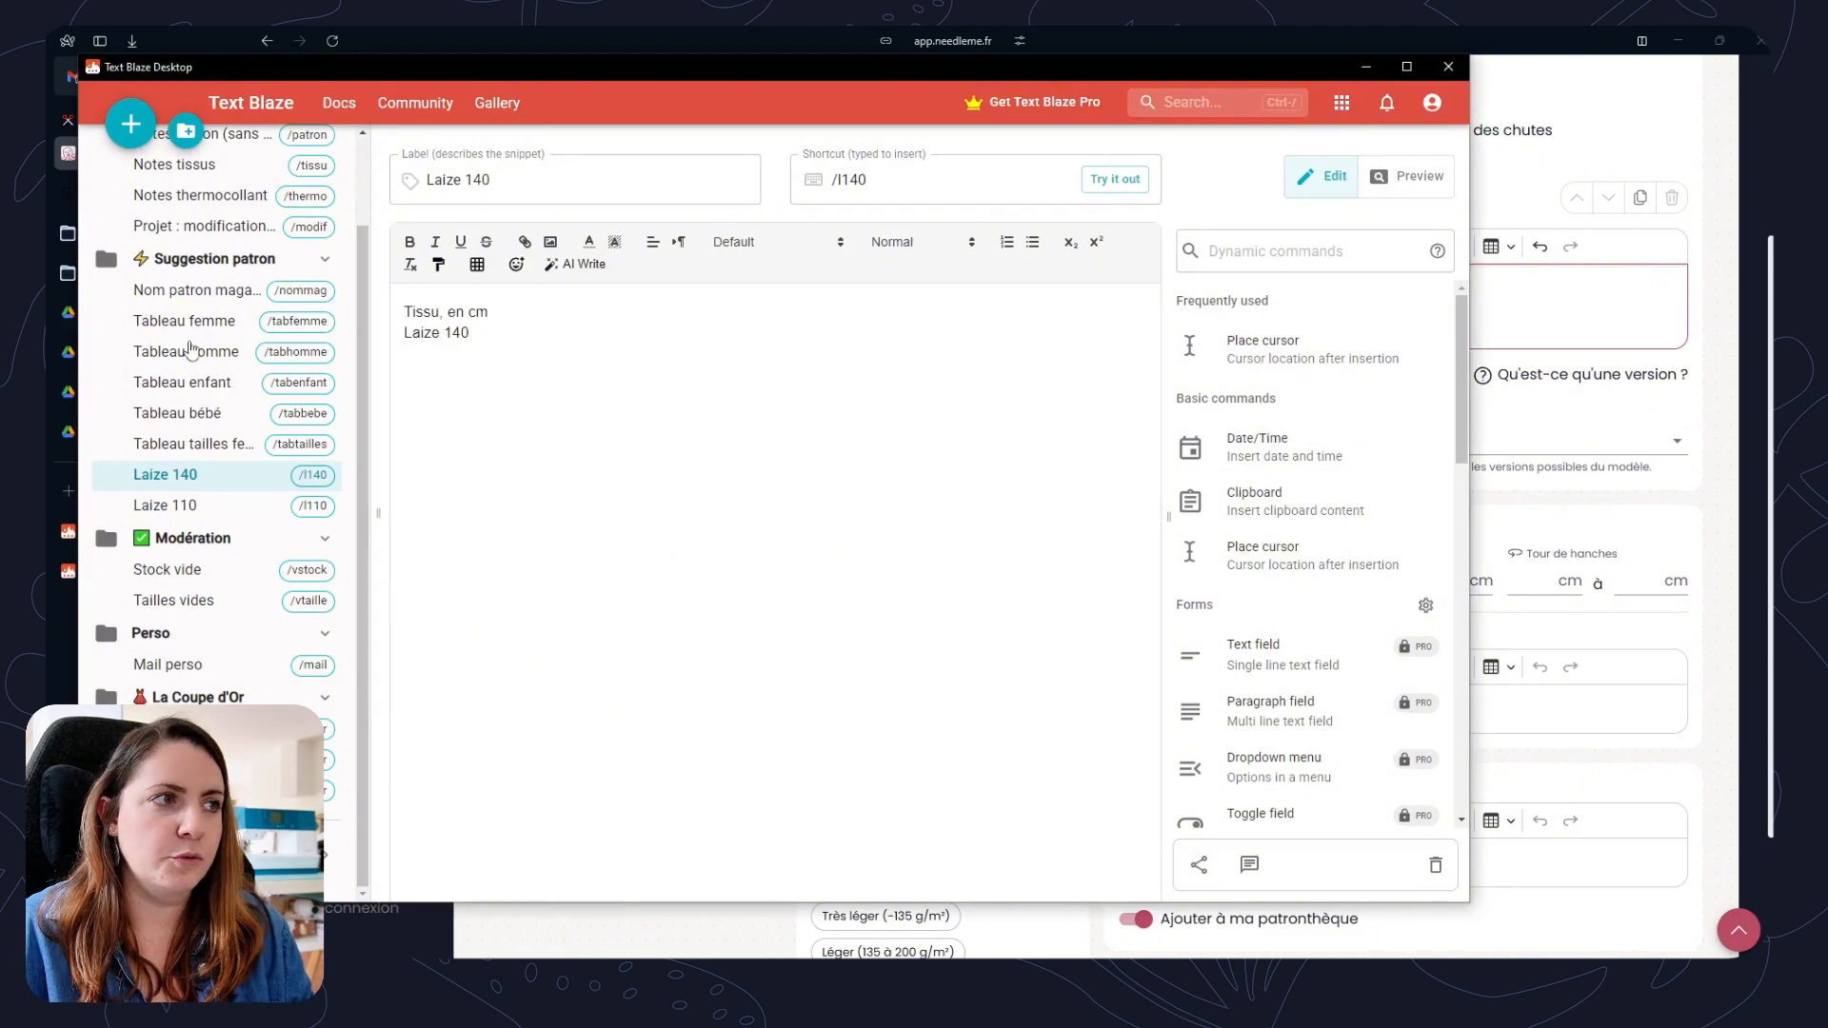
left_click(199, 733)
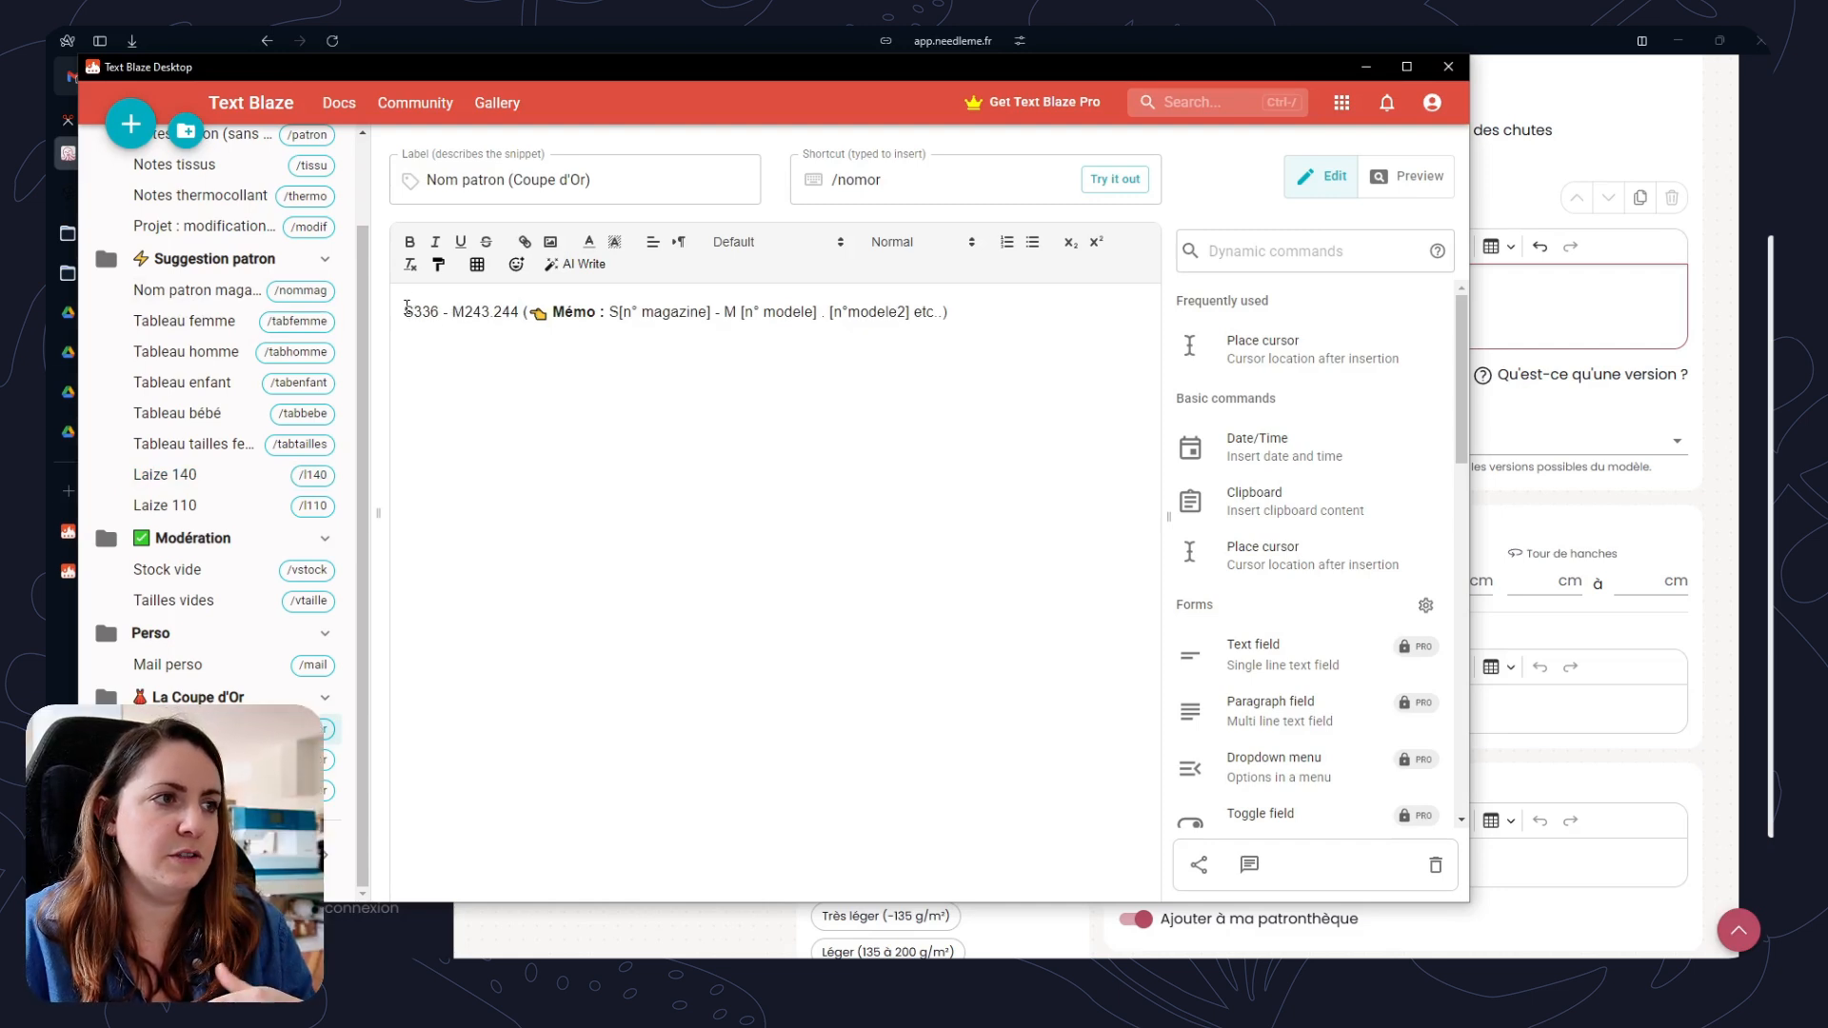
left_click_drag(406, 306, 1038, 305)
left_click(558, 328)
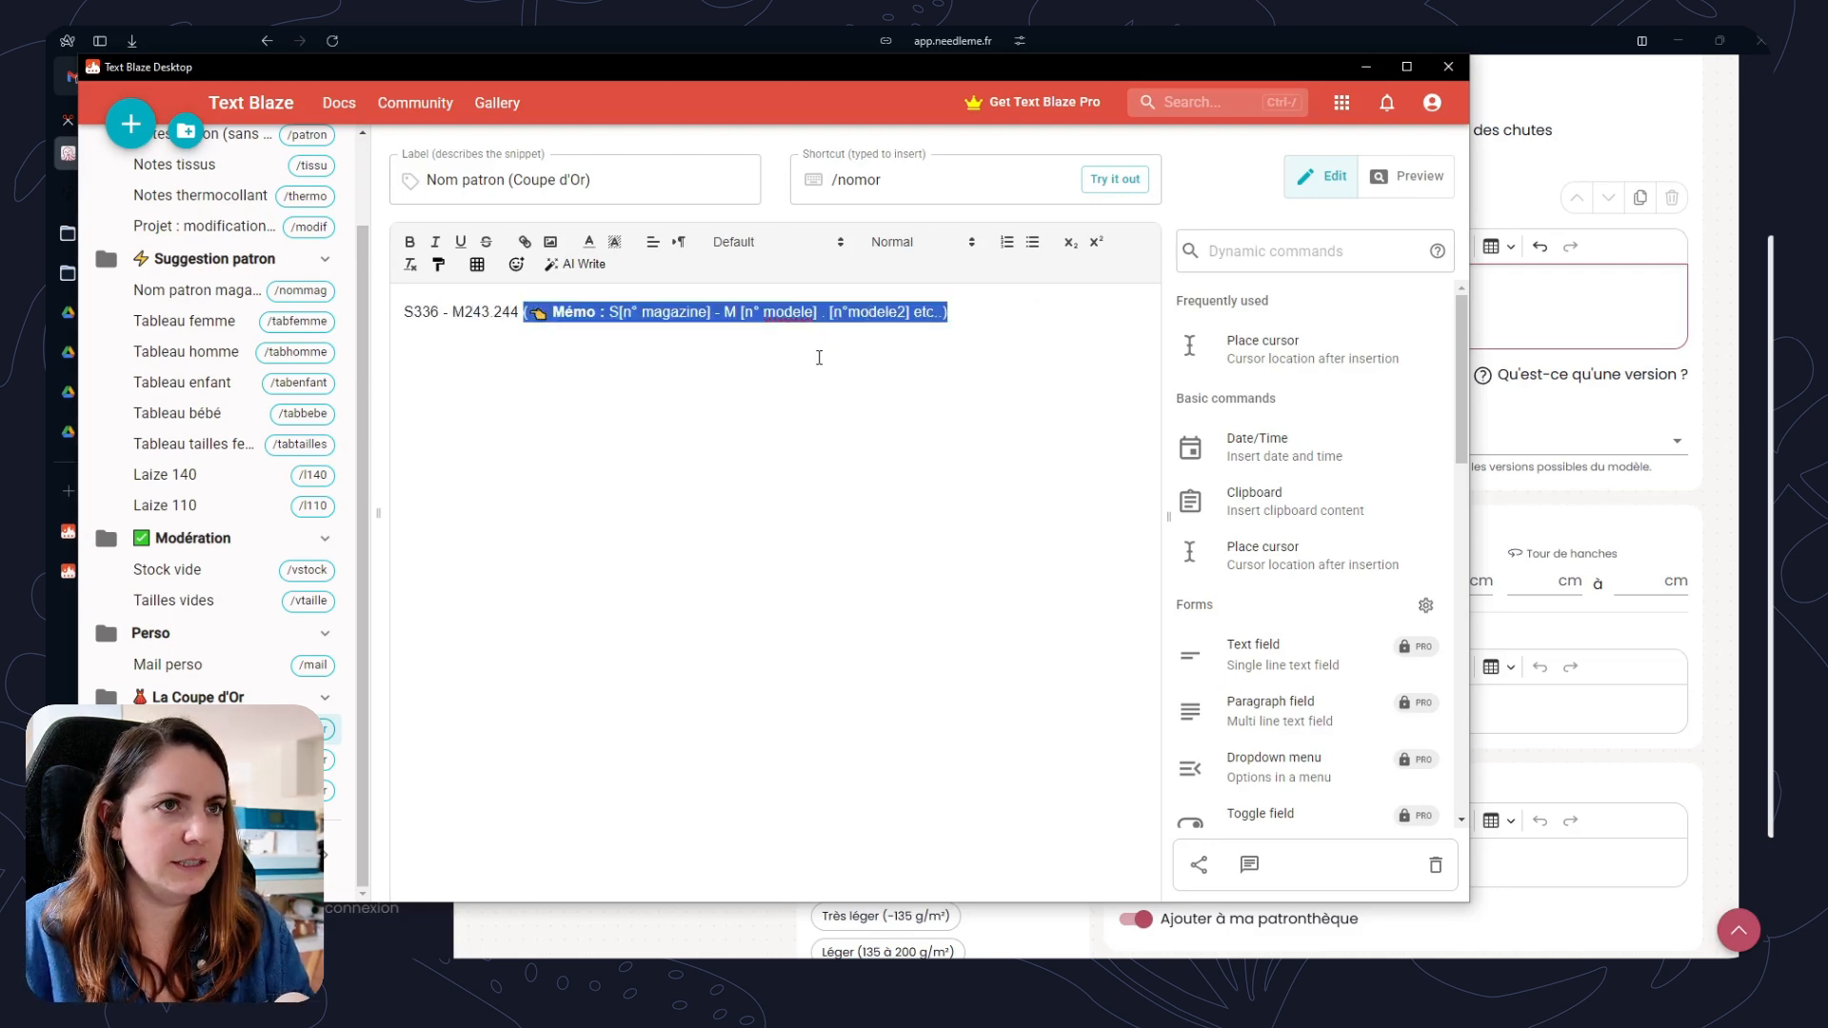
left_click(862, 186)
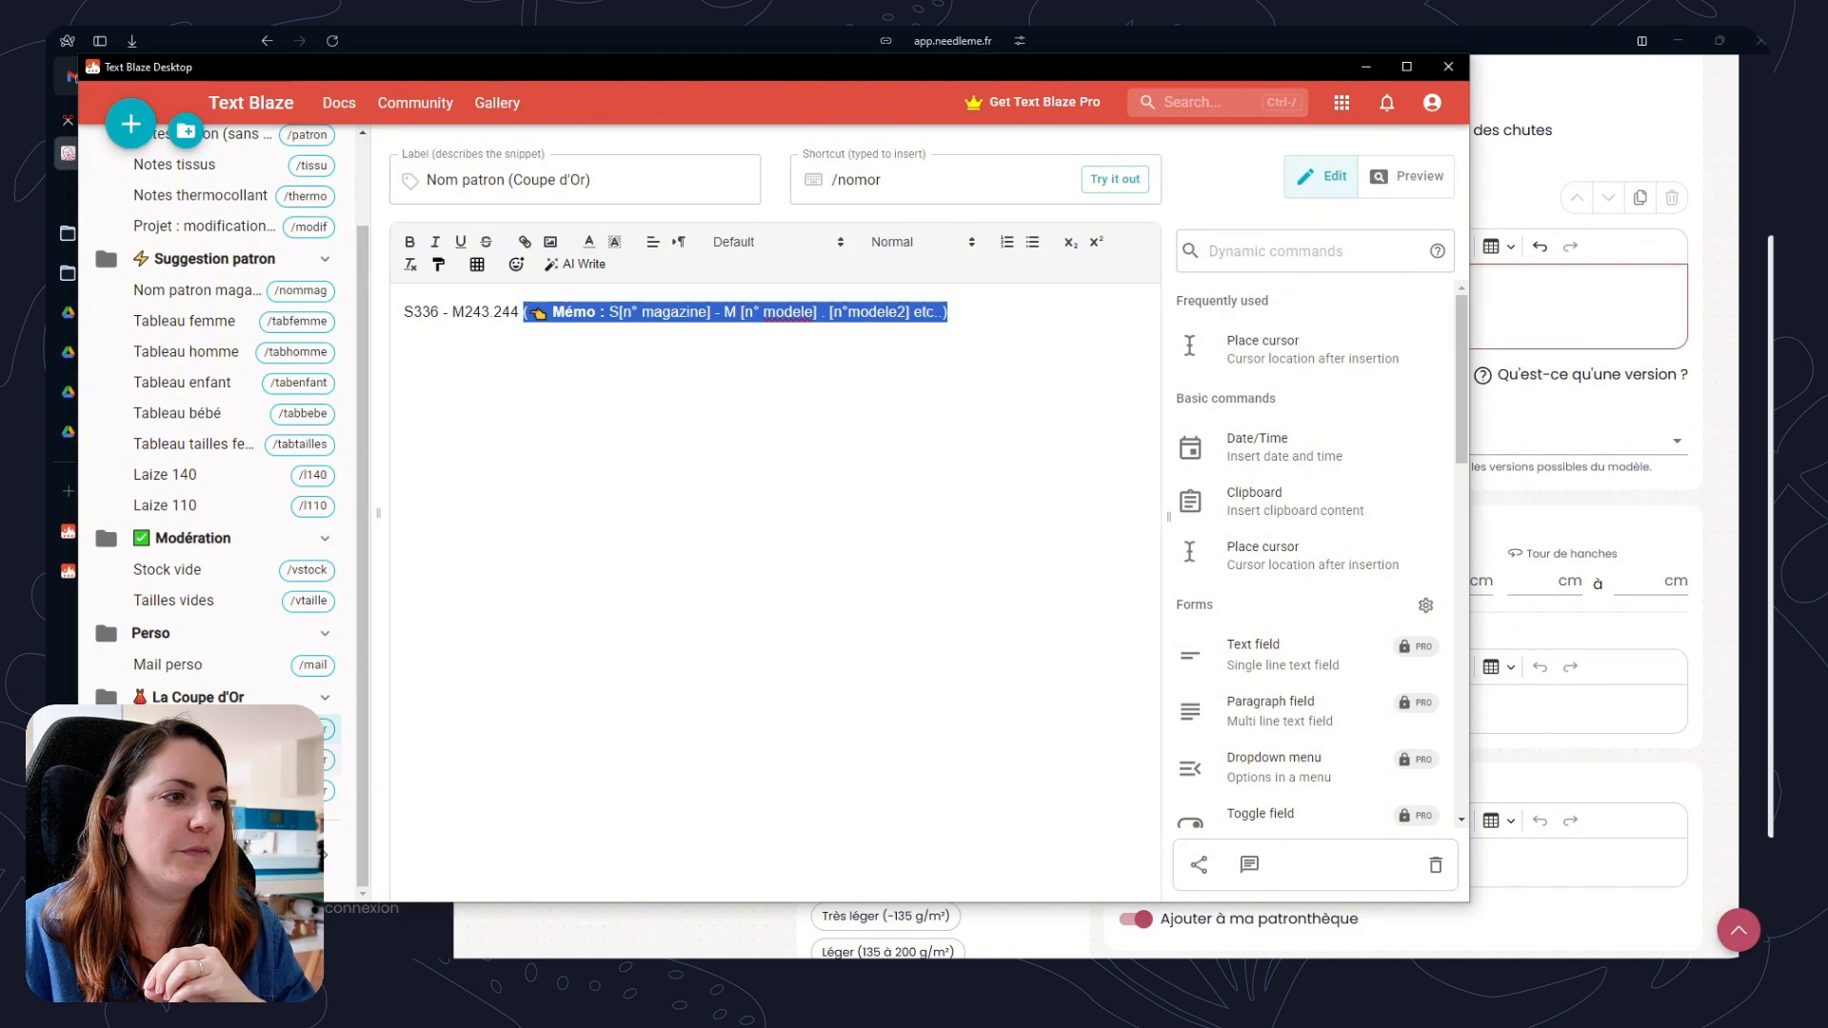
Open the Tailles (Coupe d'Or) snippet and examine its chest and hip range memo and tape measure note.
left_click(209, 760)
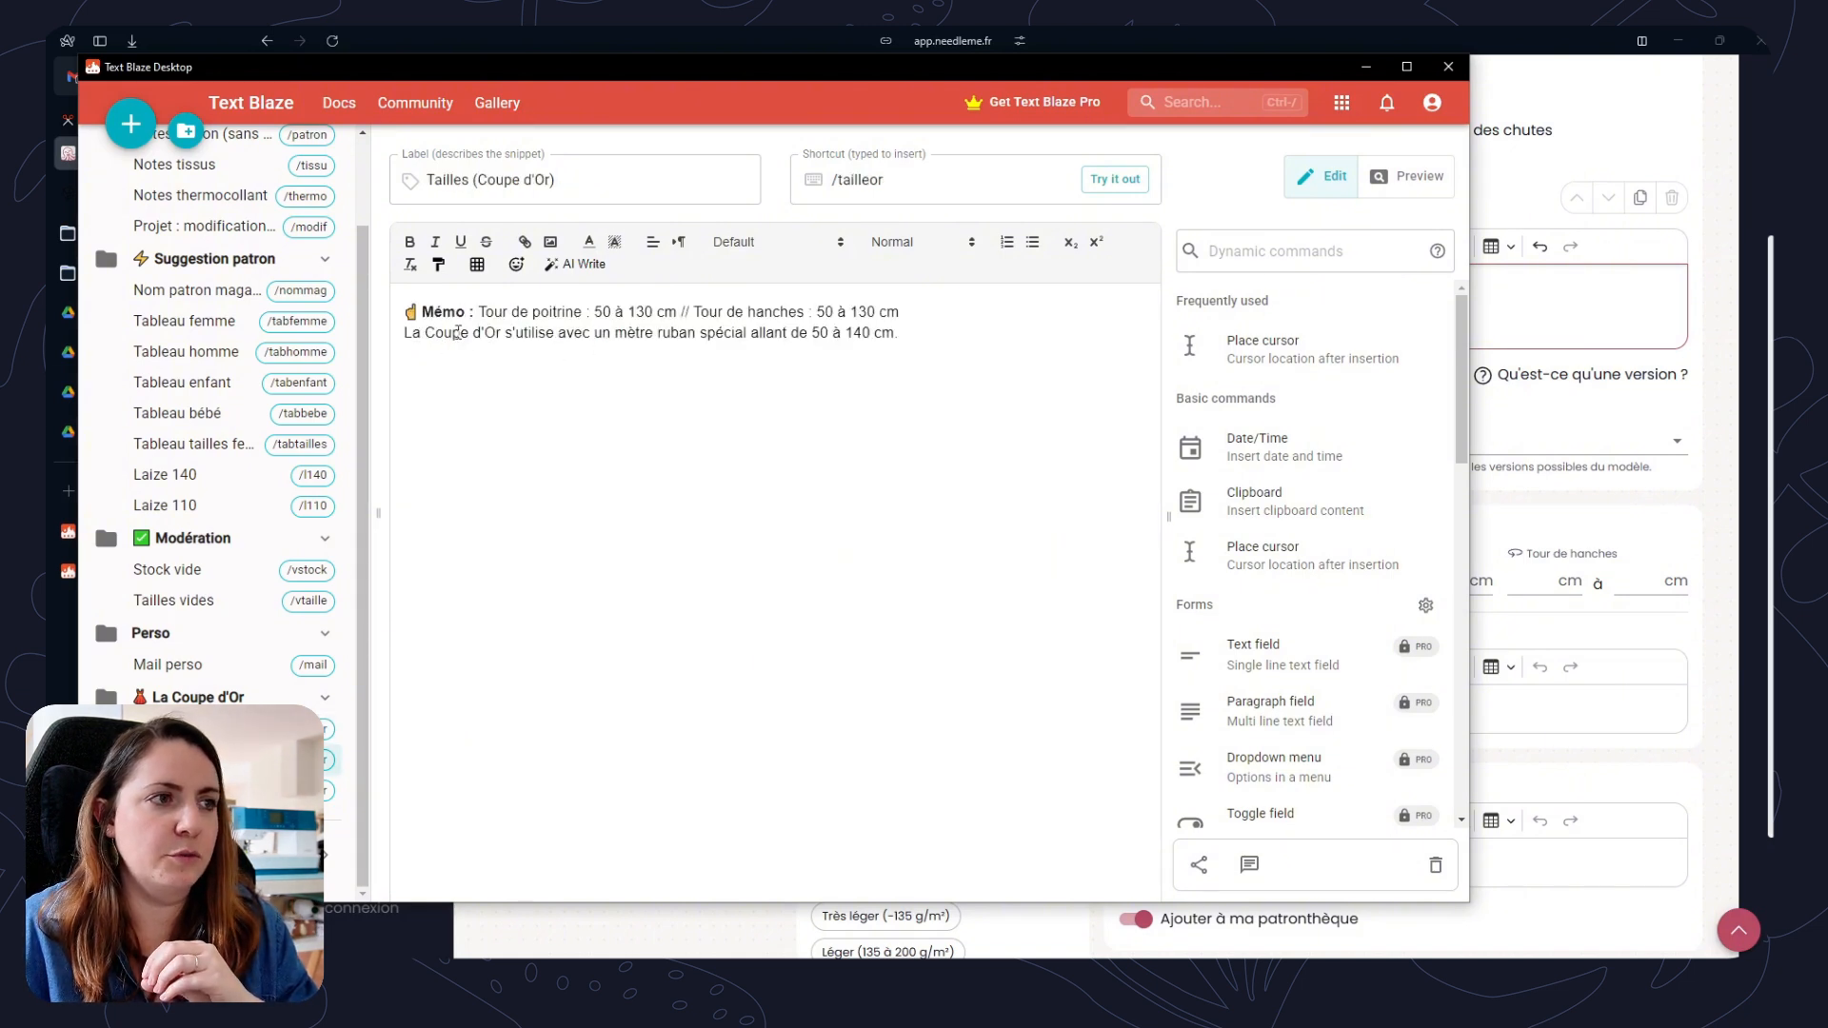
left_click_drag(407, 333, 922, 331)
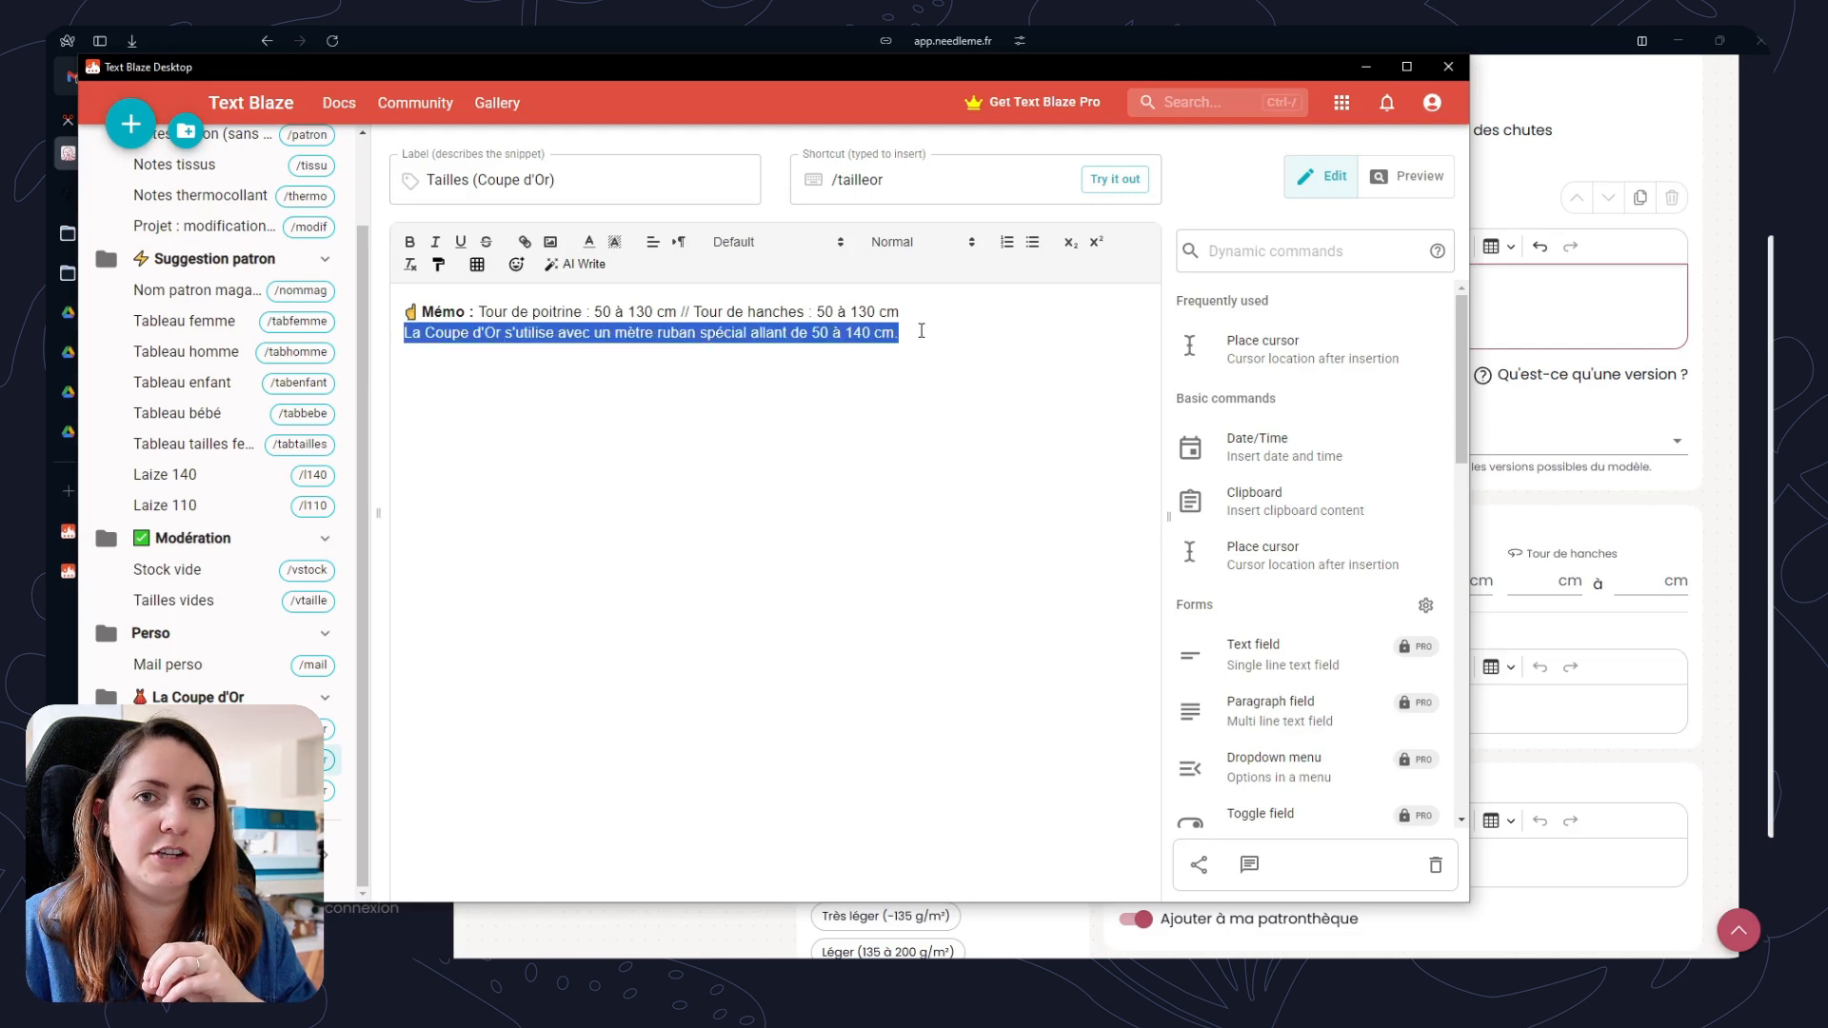
left_click(969, 333)
left_click_drag(596, 314, 675, 310)
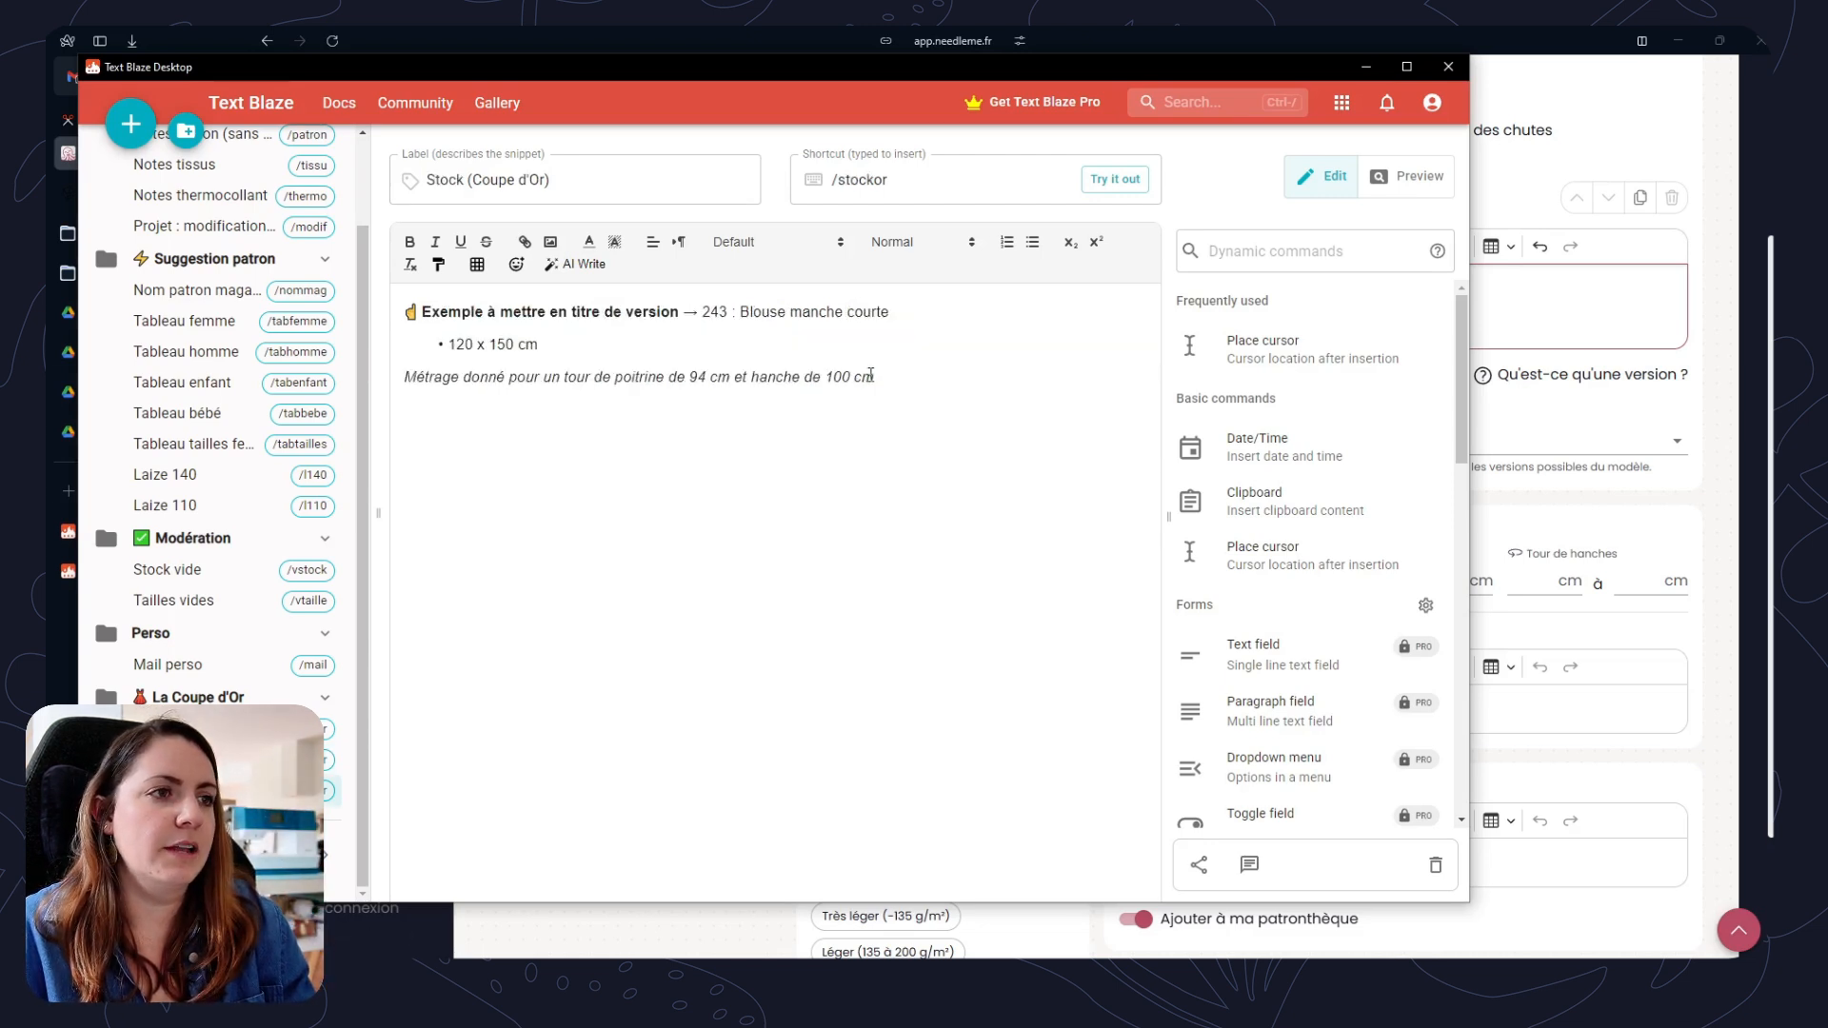
Open the Stock (Coupe d'Or) snippet, examine its fabric yardage lines and minimize the Text Blaze window.
left_click_drag(870, 374, 394, 344)
left_click(919, 382)
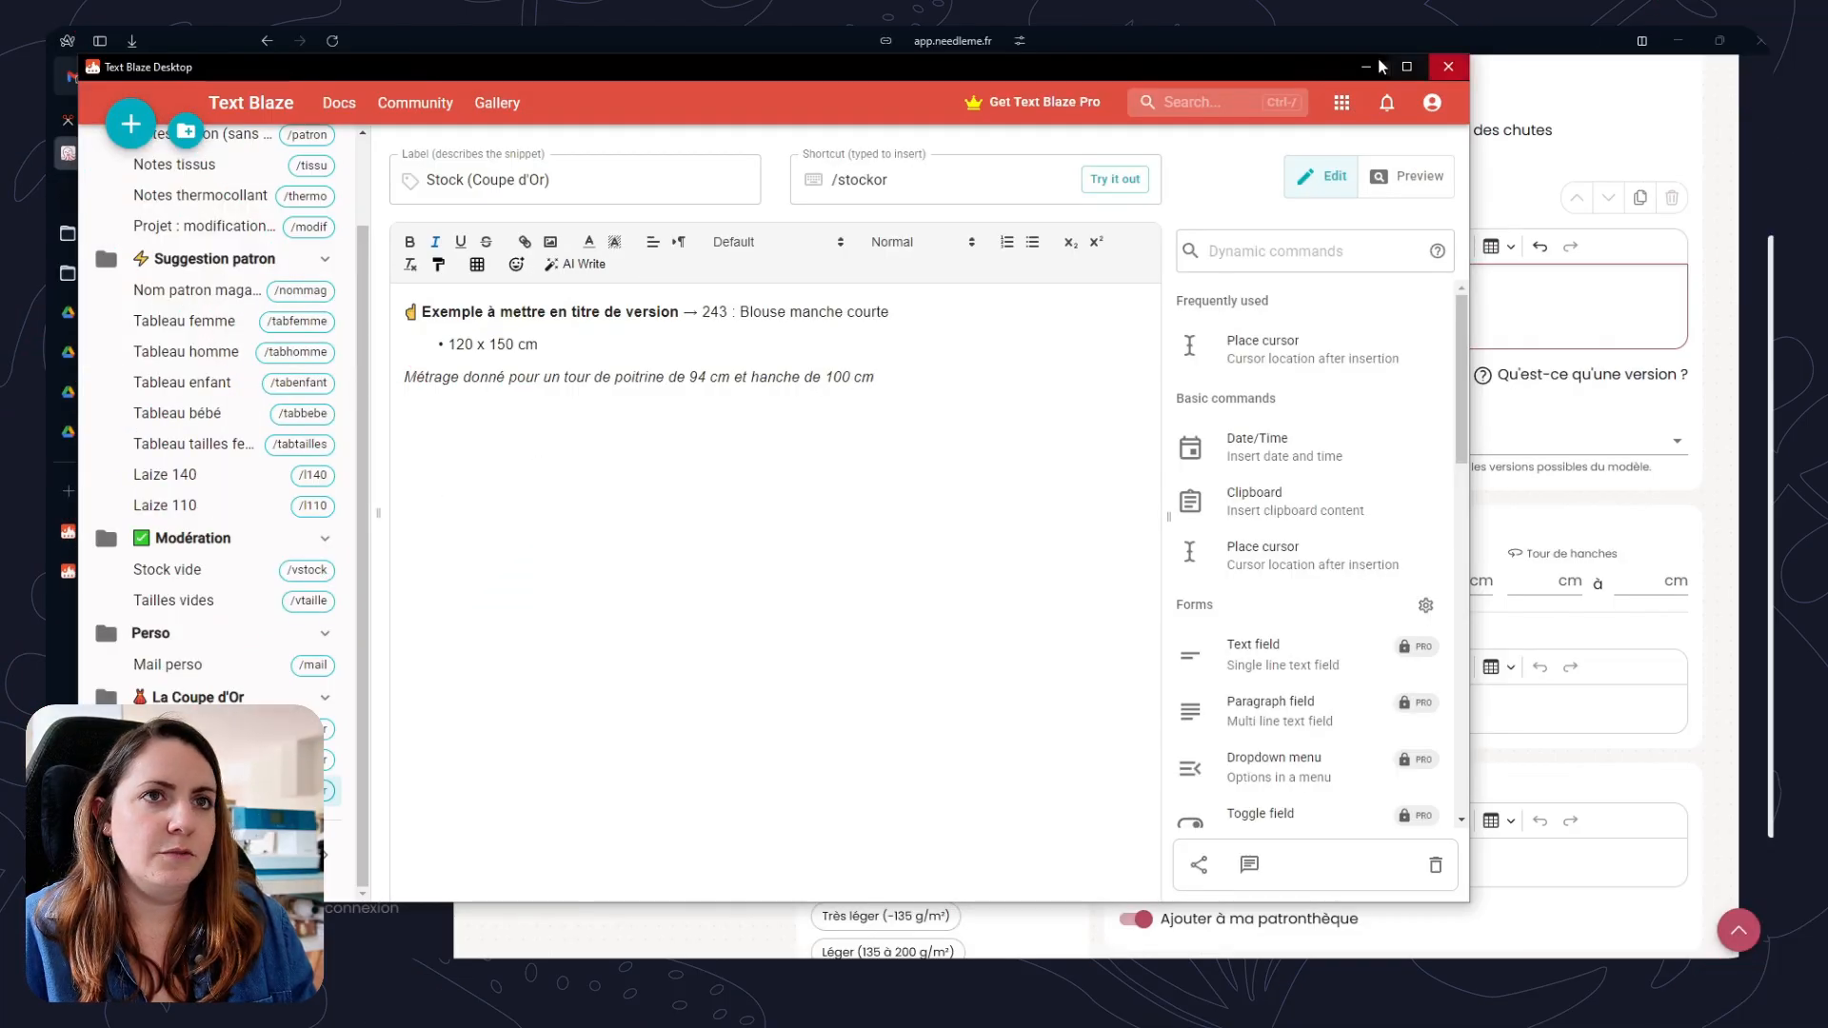
left_click(1369, 67)
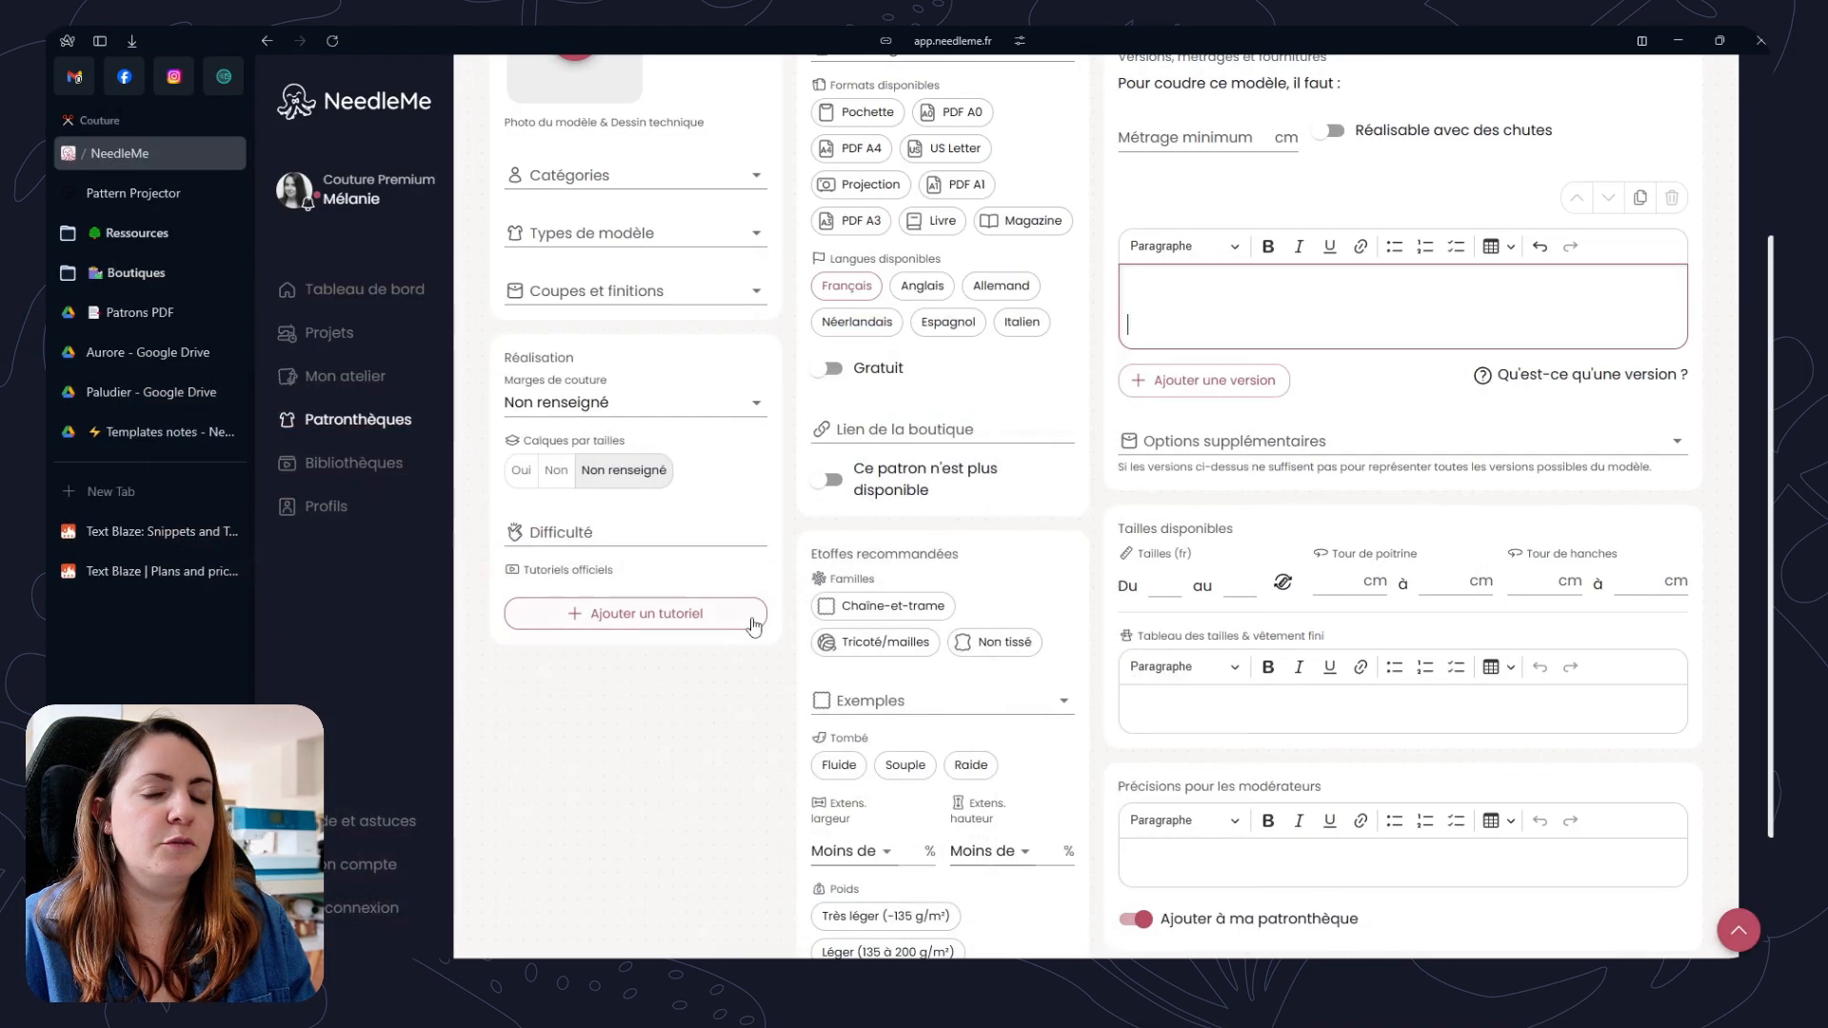
Switch to the Templates notes folder in Google Drive and look over the Suggestion patron, NeedleMe and La Coupe d'Or export files.
left_click(148, 433)
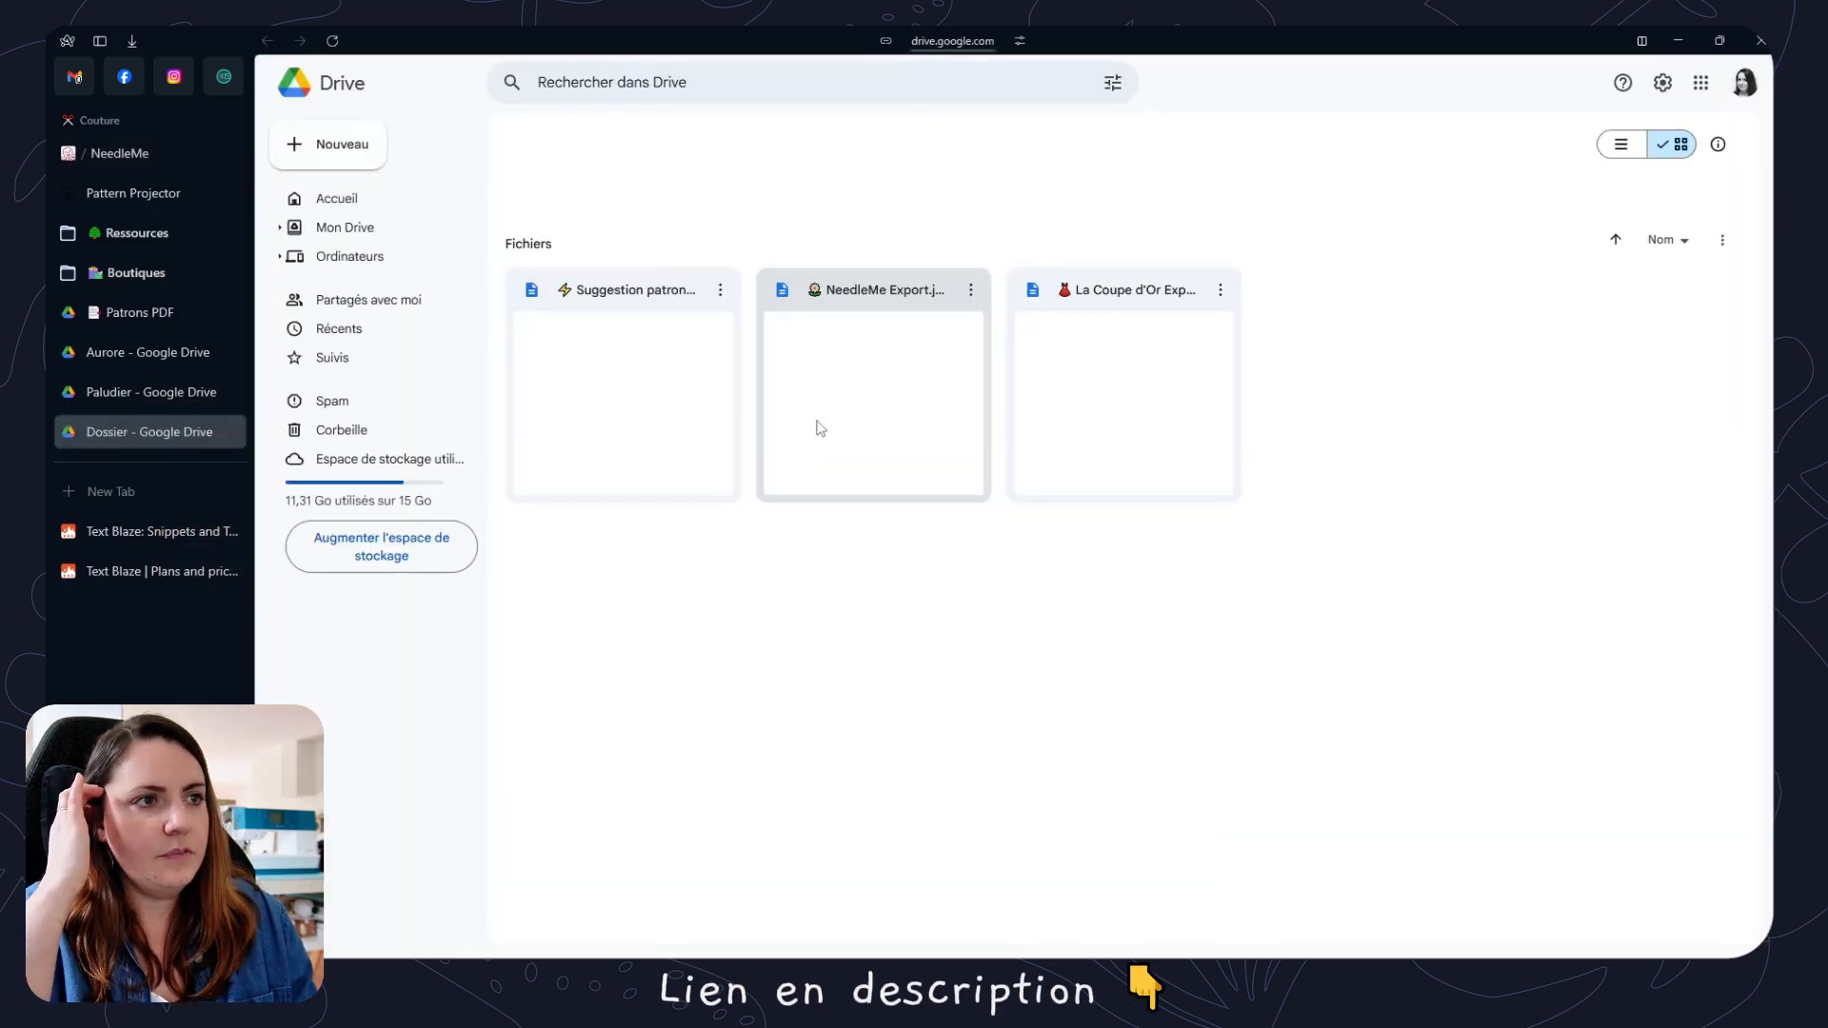
left_click(682, 359)
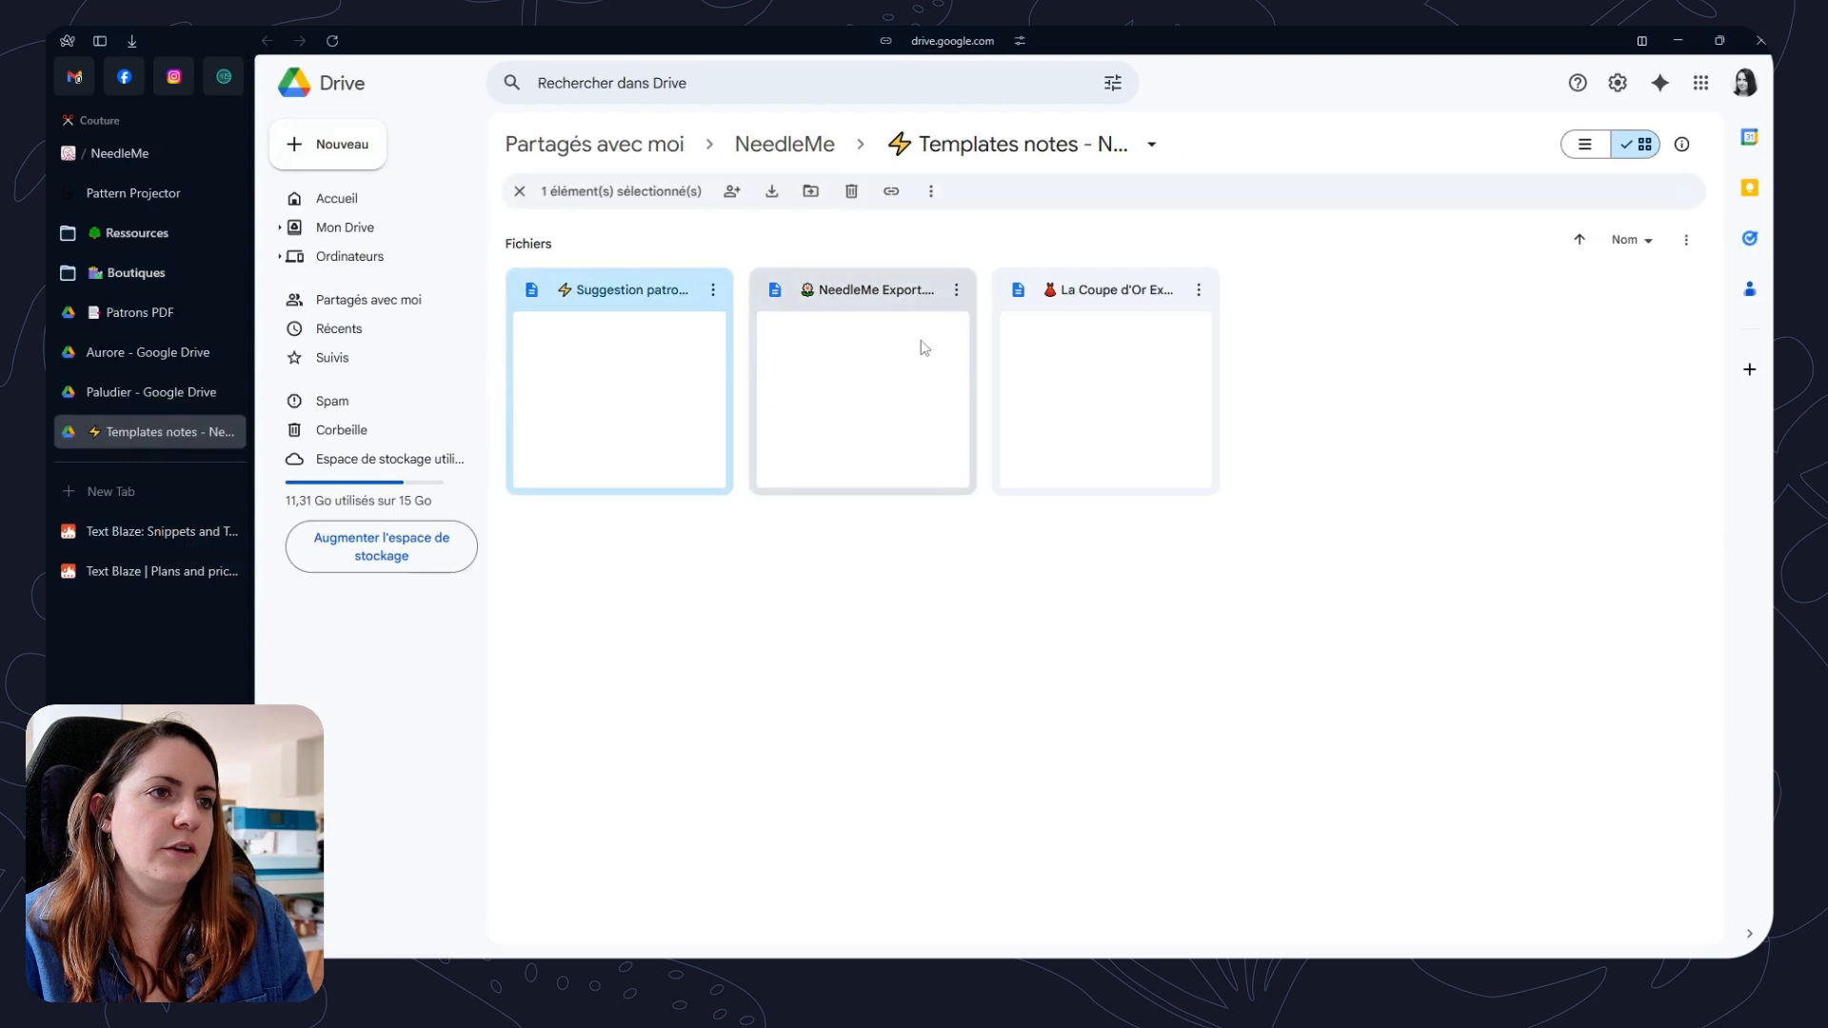
left_click(923, 347)
left_click(1094, 339)
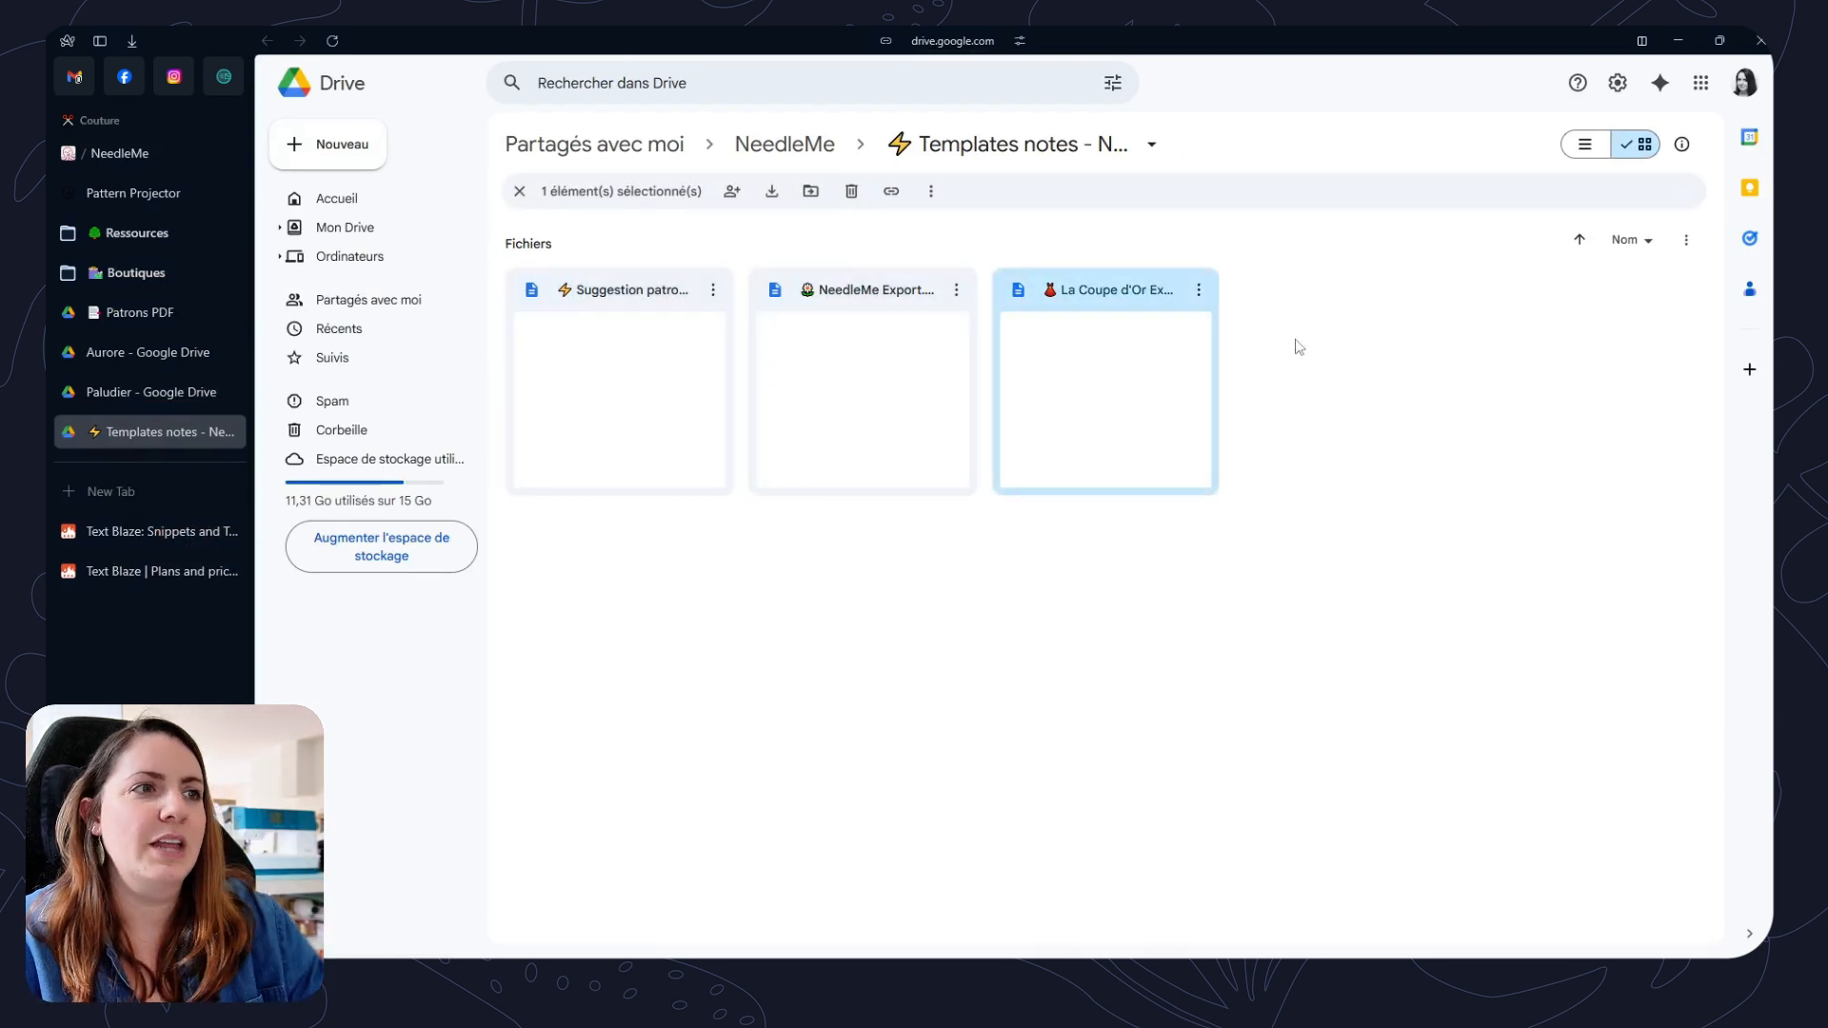
left_click(1301, 345)
Select all three snippet export files in the Templates notes folder together.
left_click(685, 323)
left_click(856, 336)
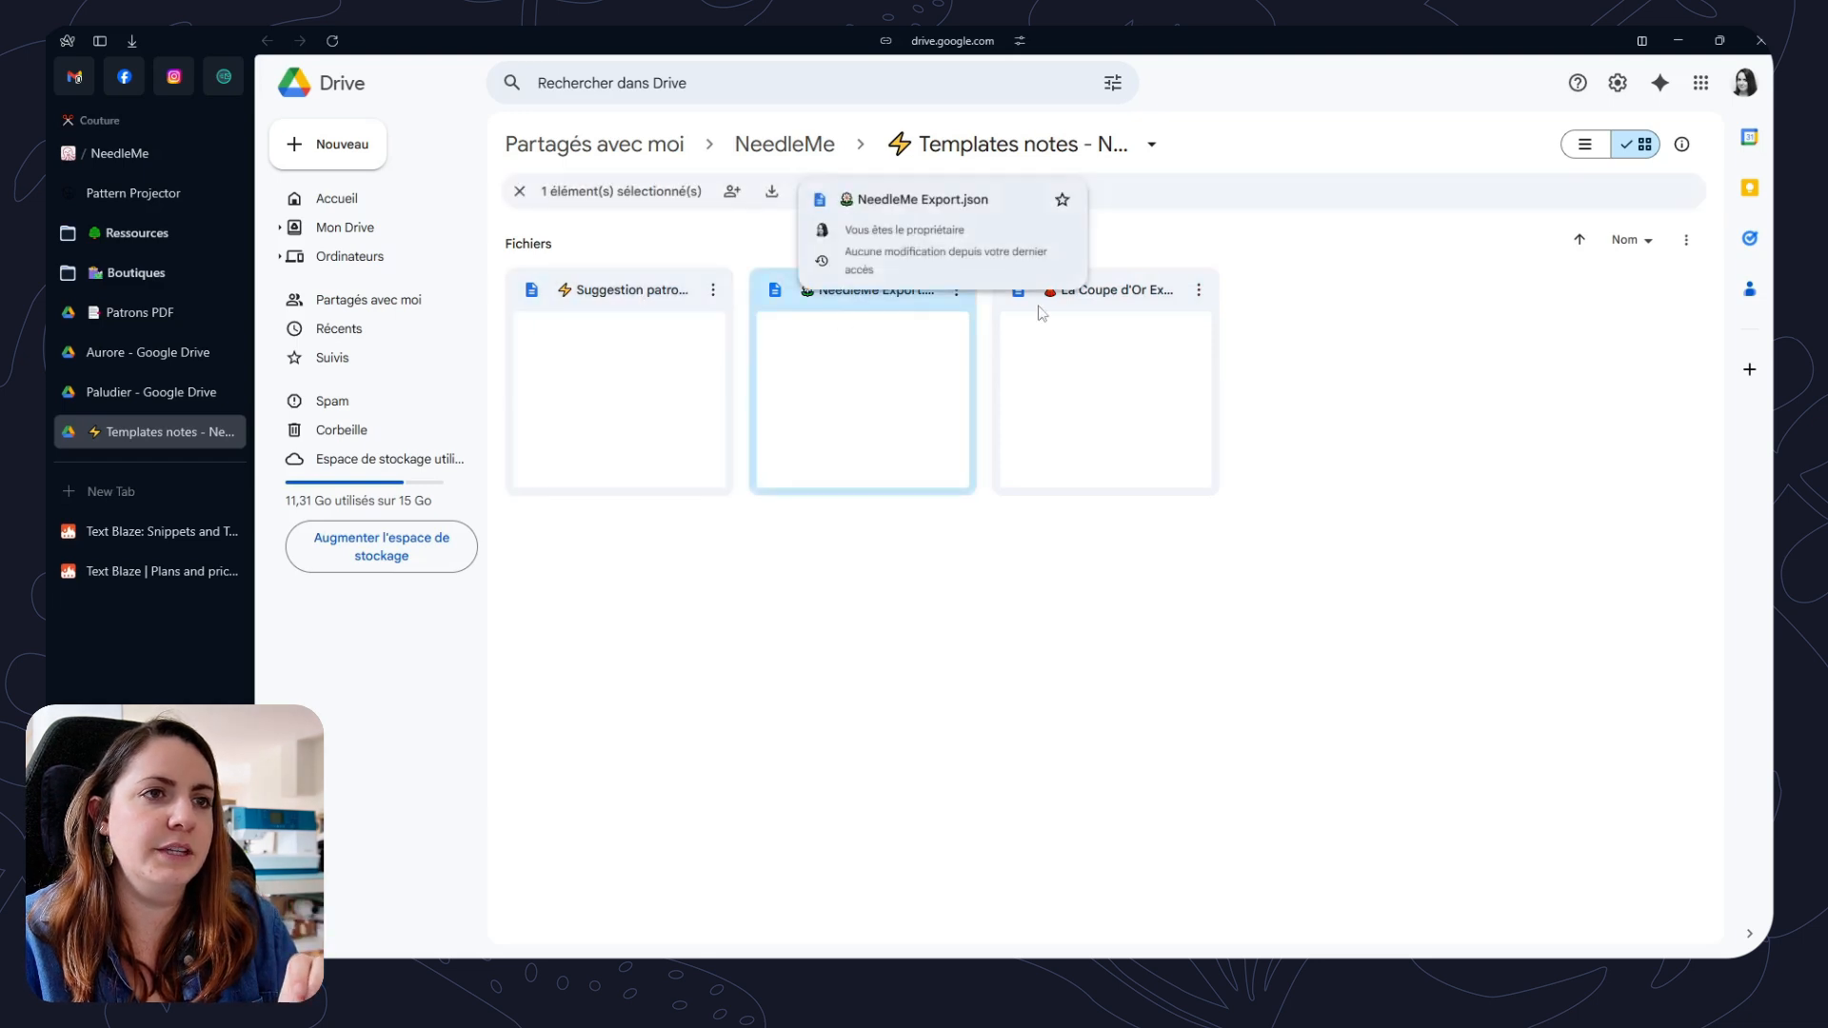
left_click(1136, 308)
left_click(1288, 366)
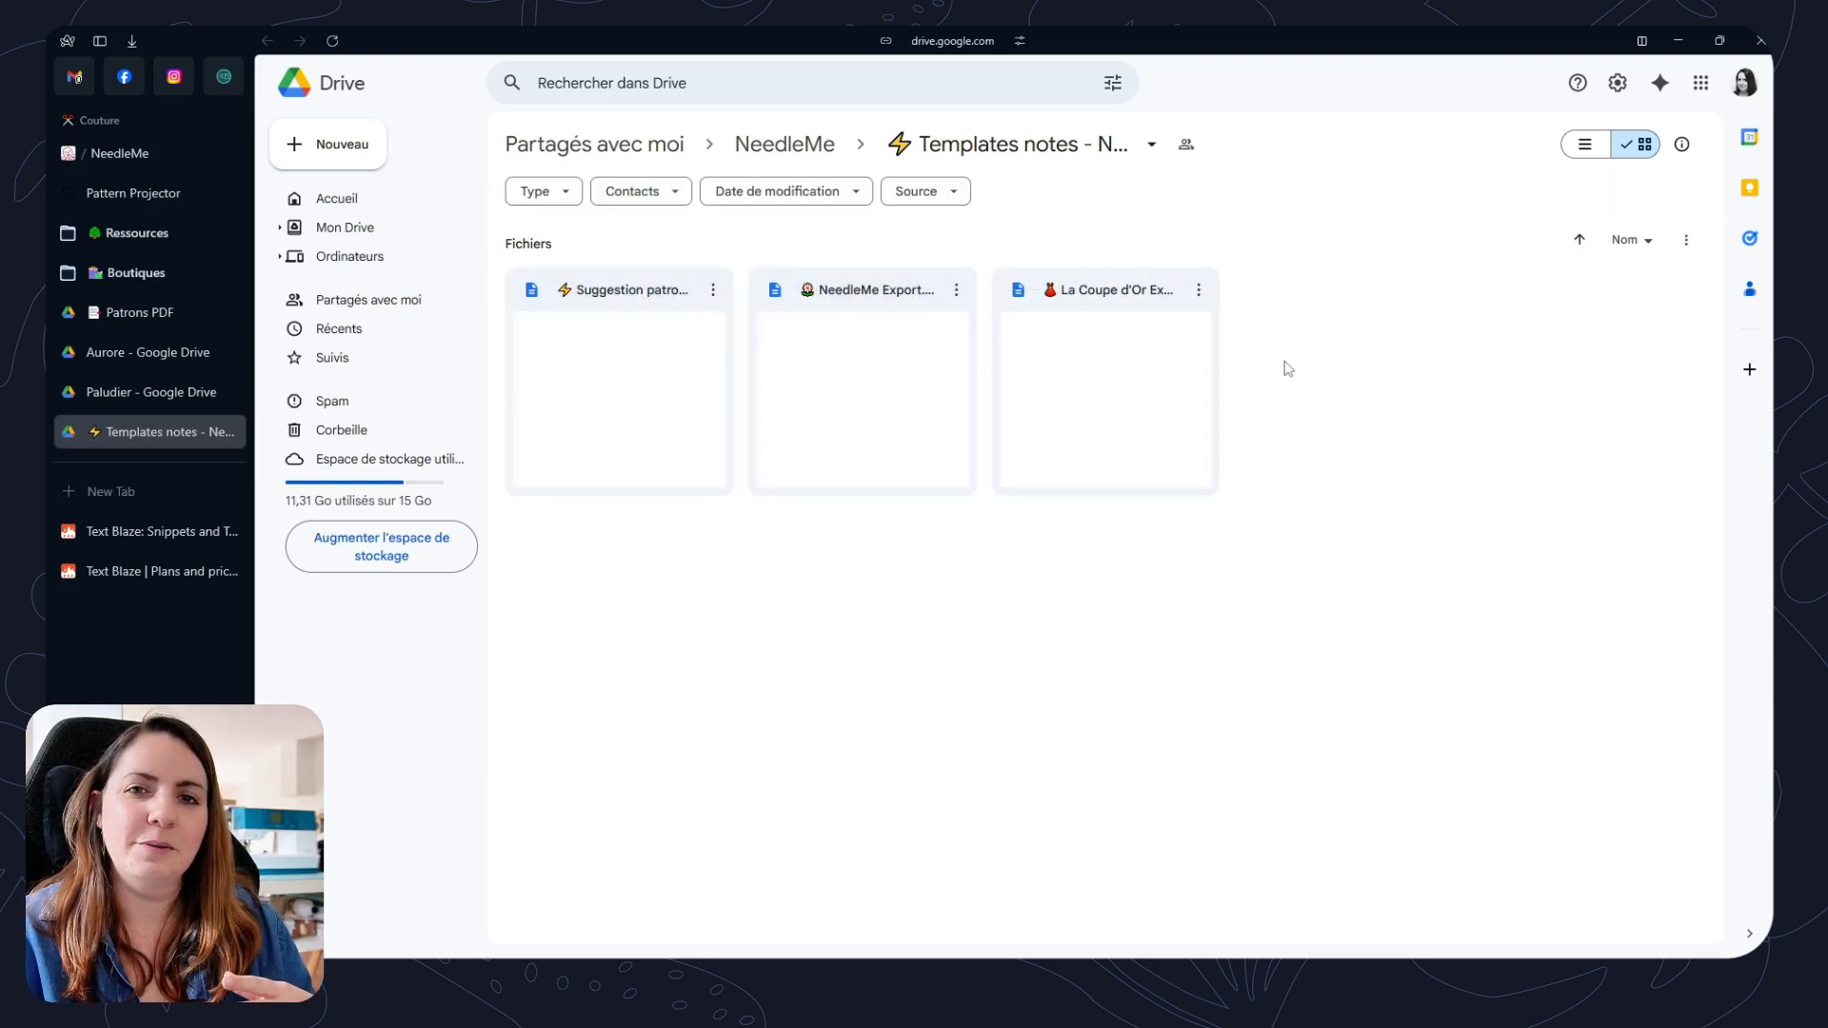
left_click_drag(1348, 507, 544, 324)
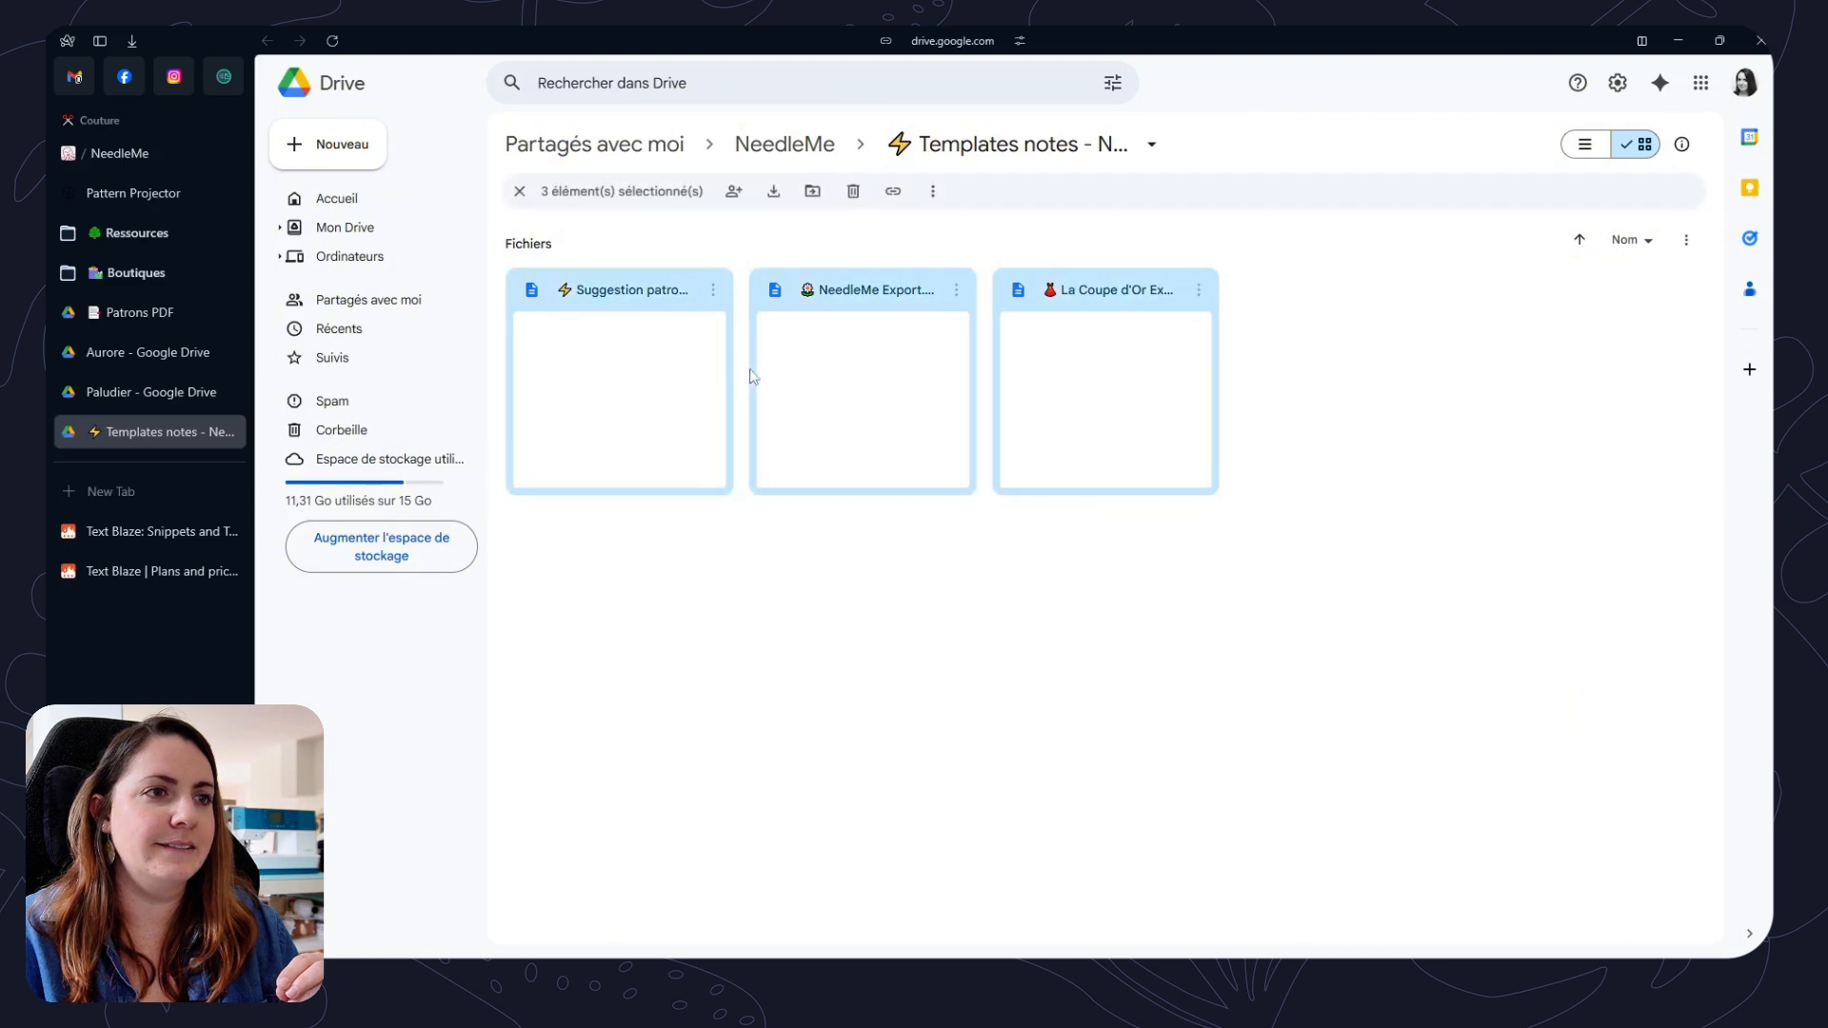
Bring up the available actions for the three selected export files, including downloading, and clear the selection.
right_click(835, 359)
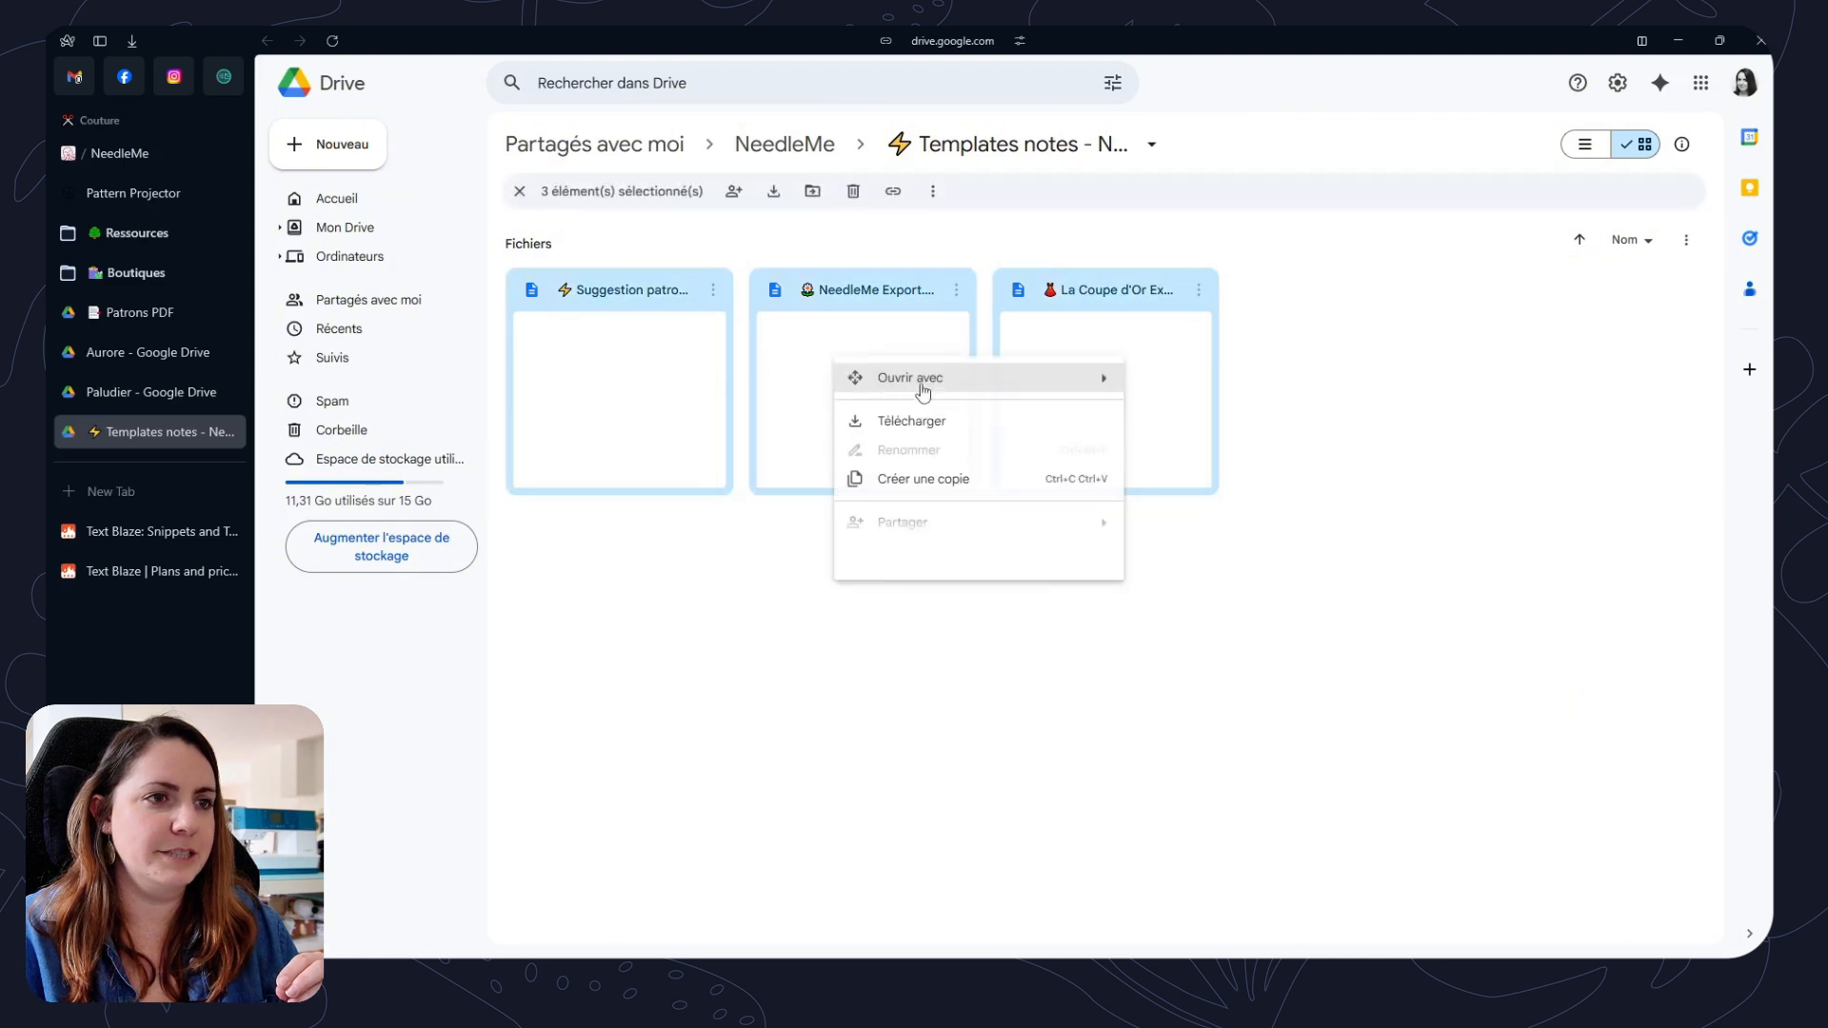
left_click(607, 656)
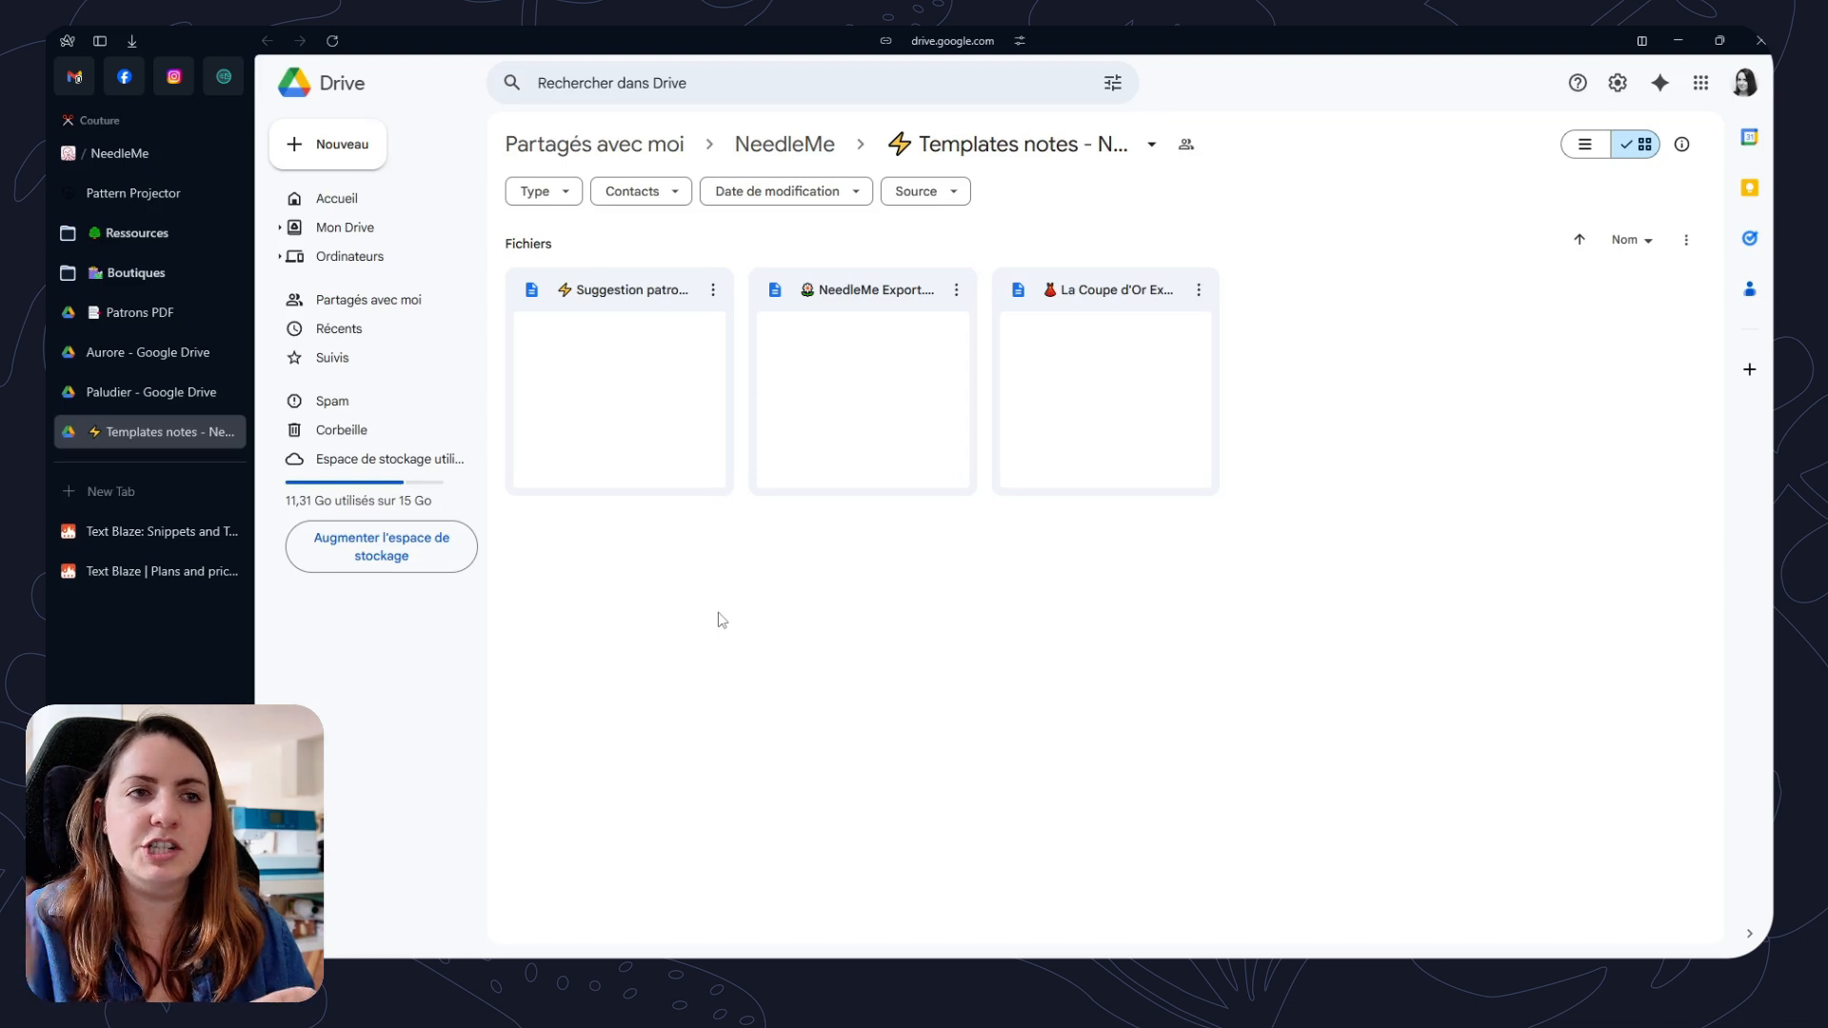
Switch to Text Blaze and open the snippet Import/Export page from the account settings.
key("alt+Tab")
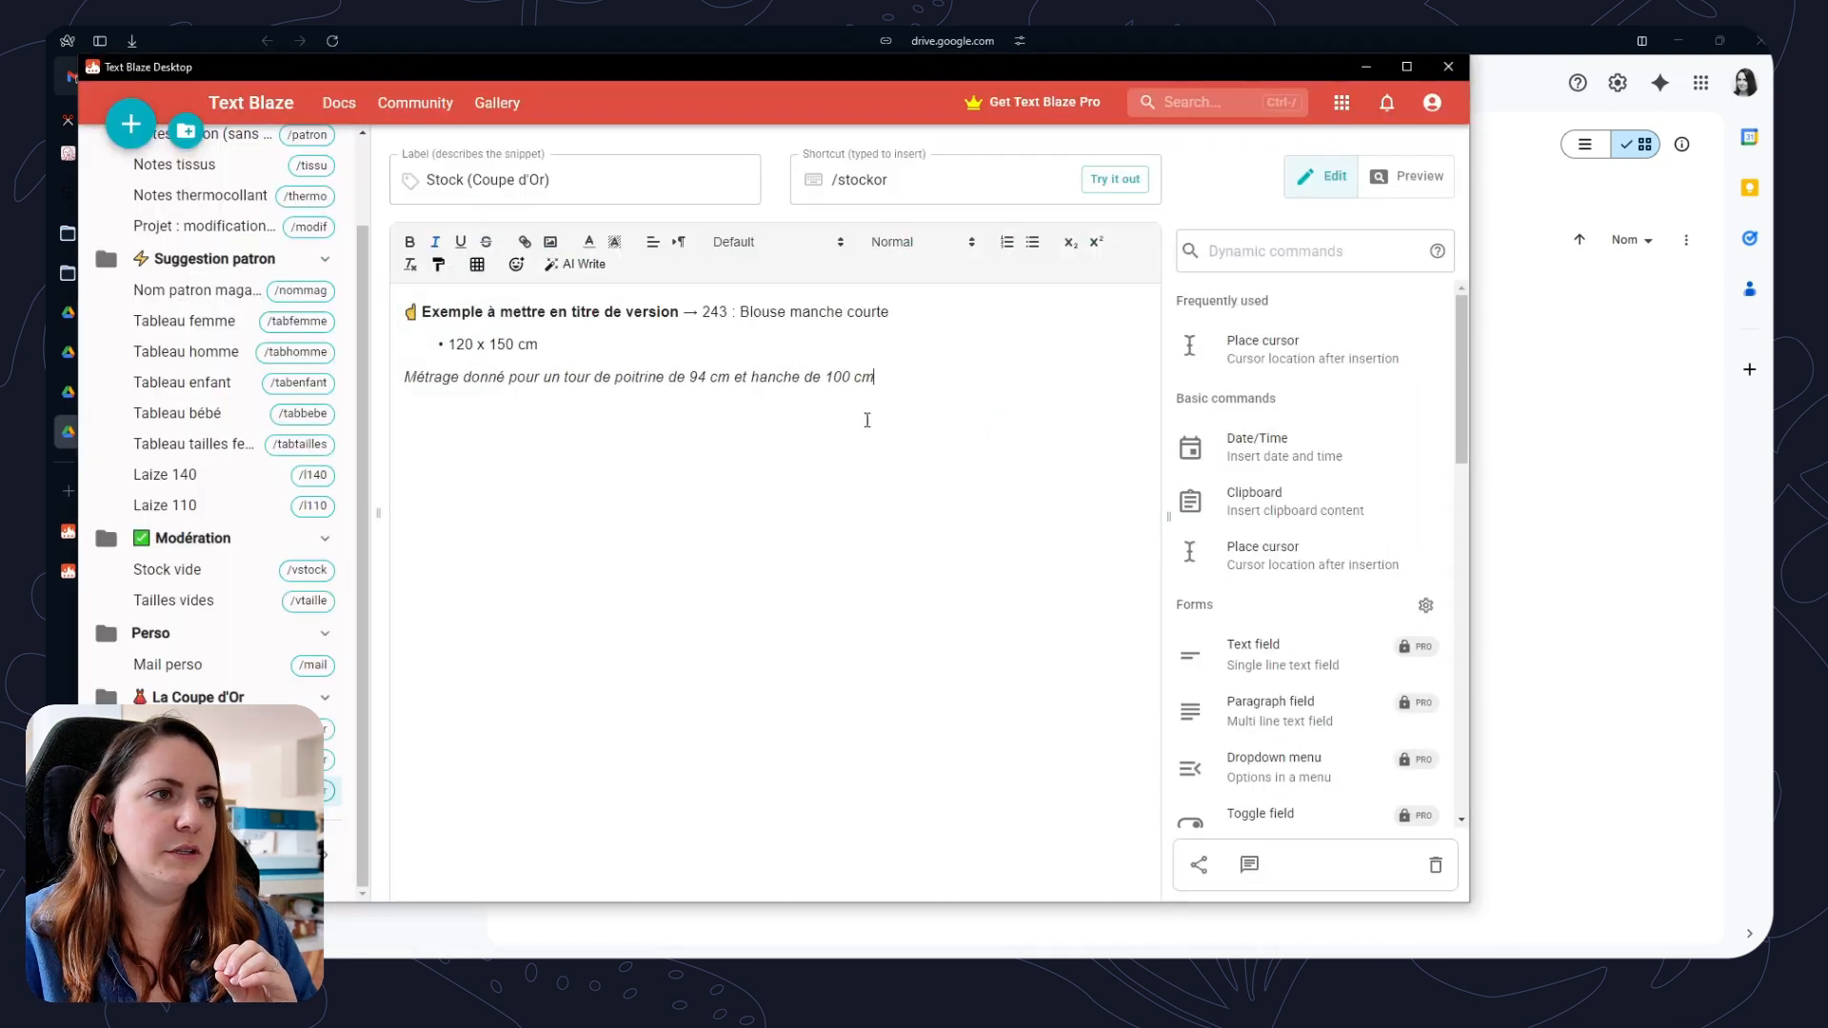
left_click(1433, 103)
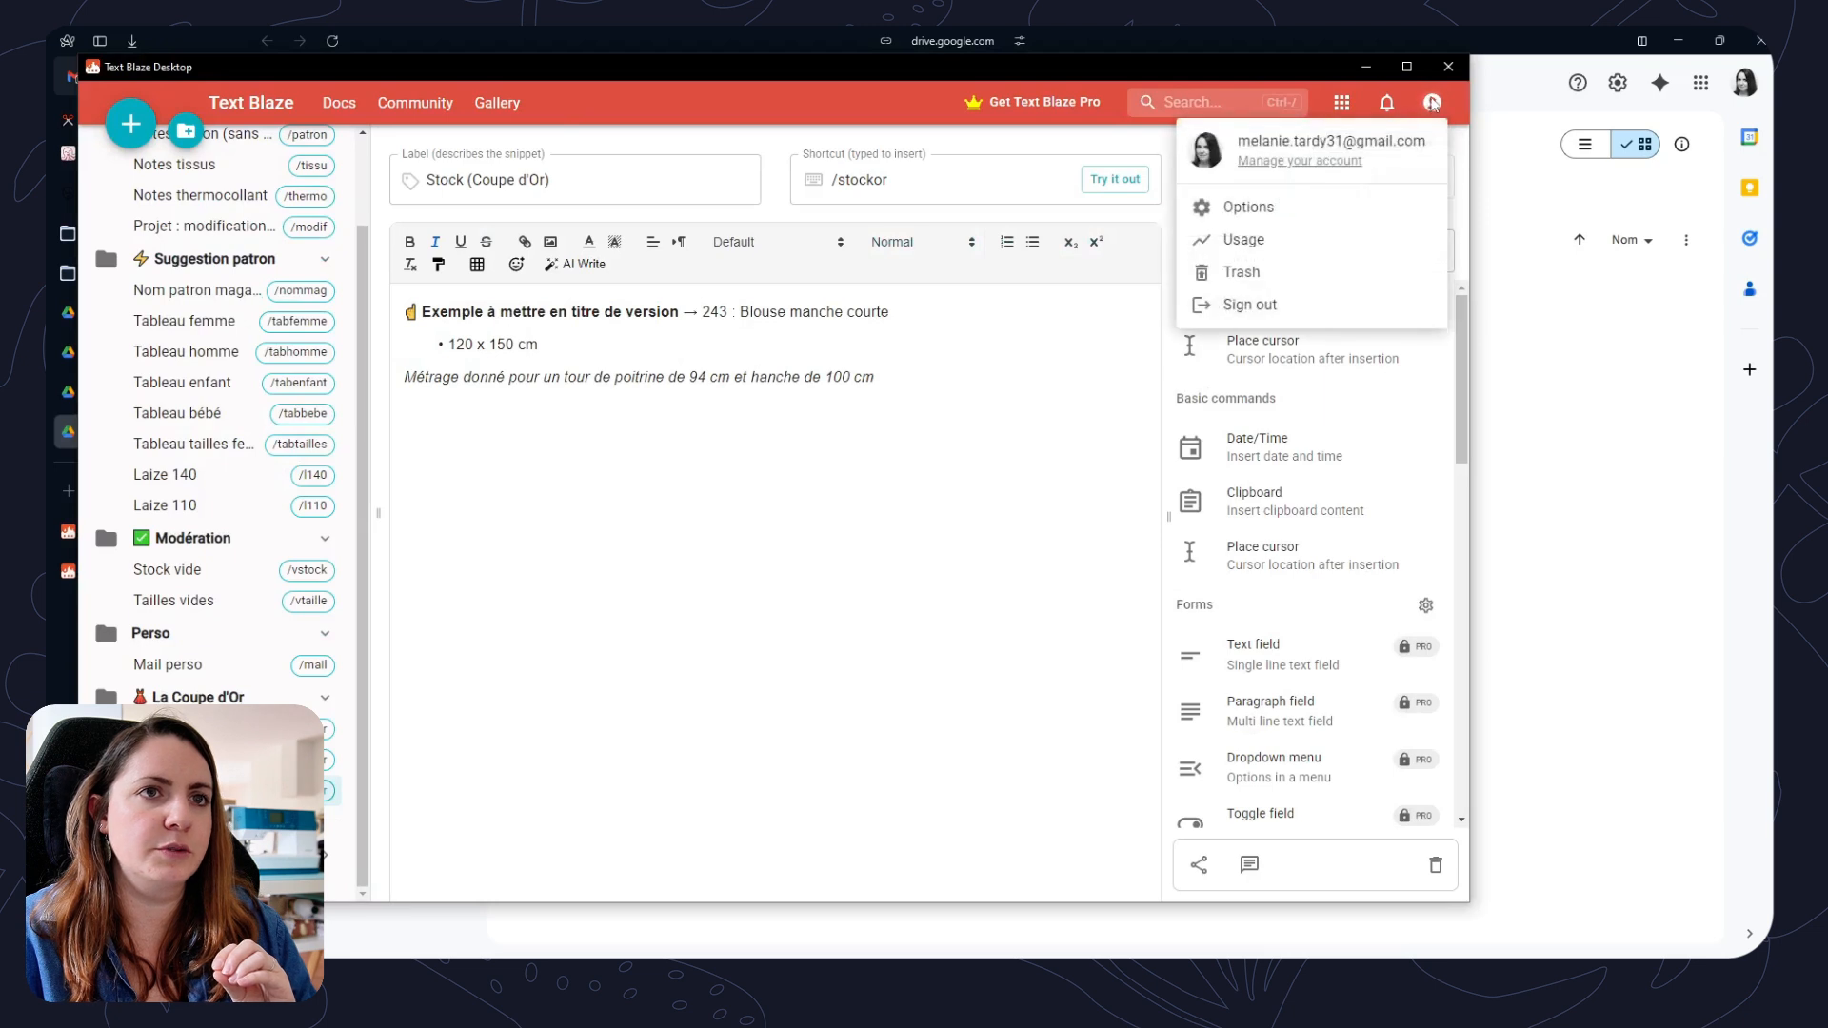
left_click(1344, 141)
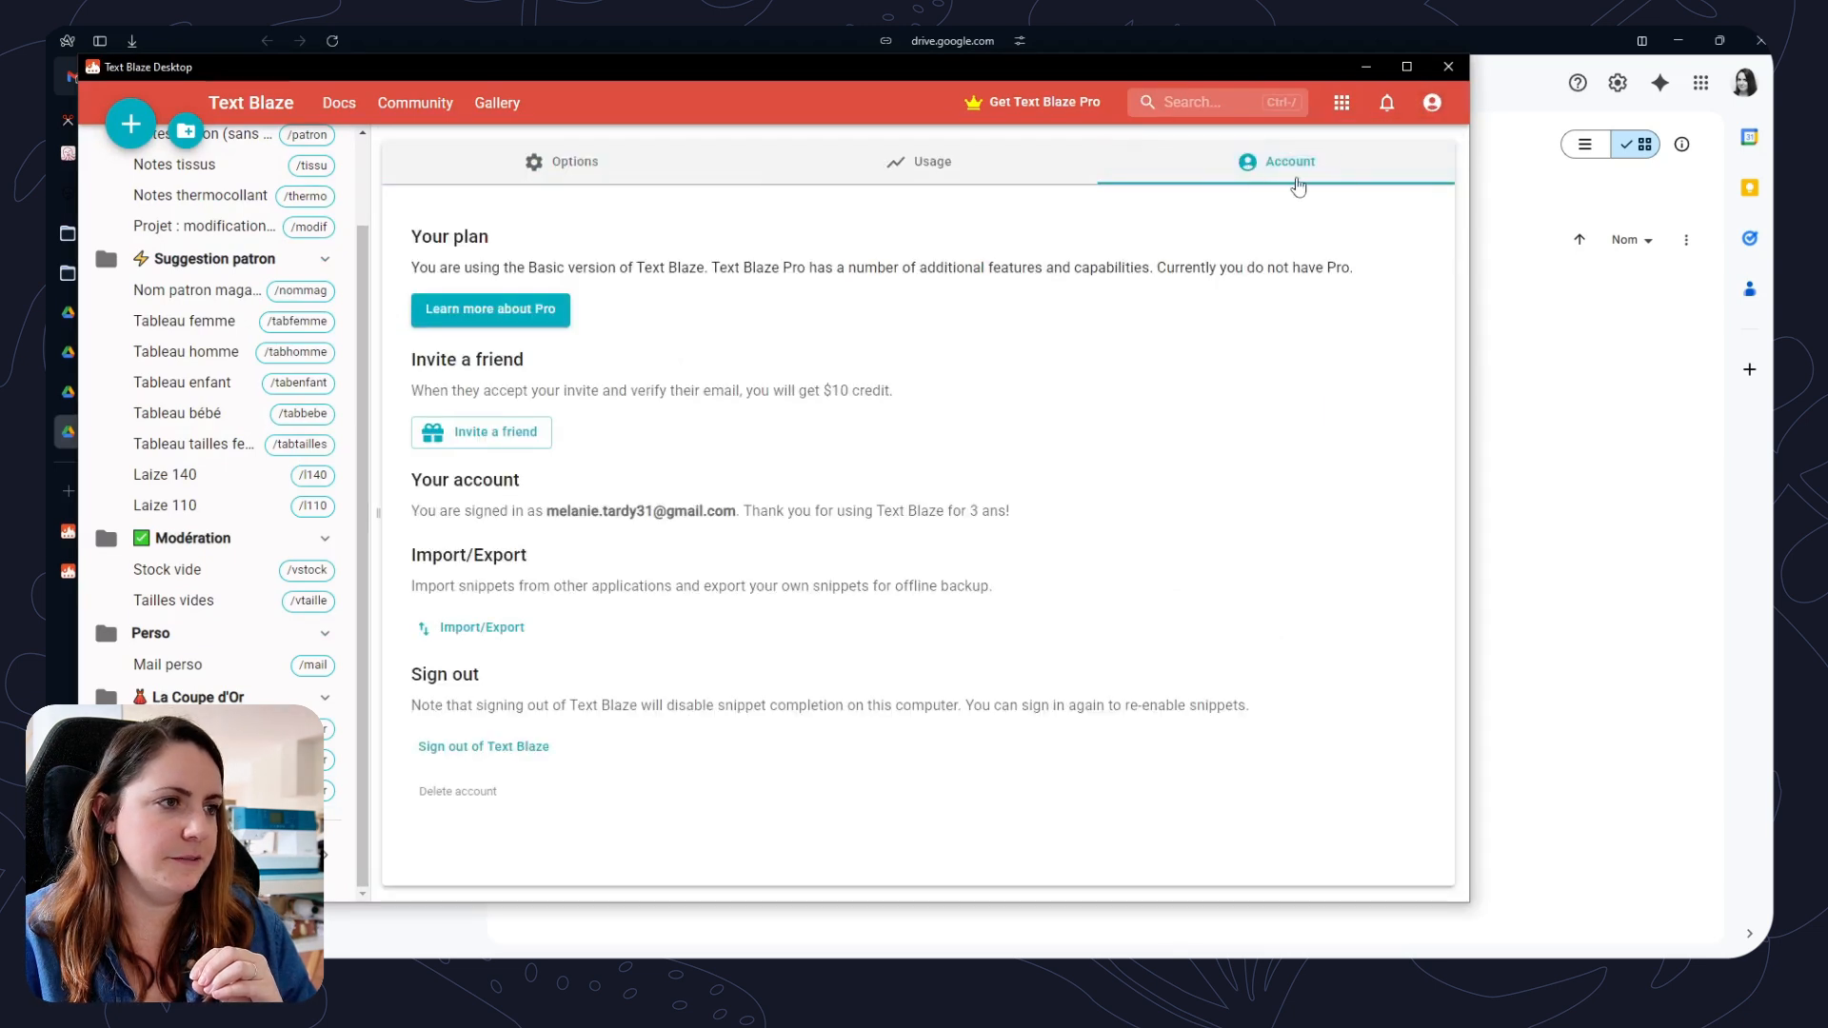
left_click_drag(413, 556, 569, 559)
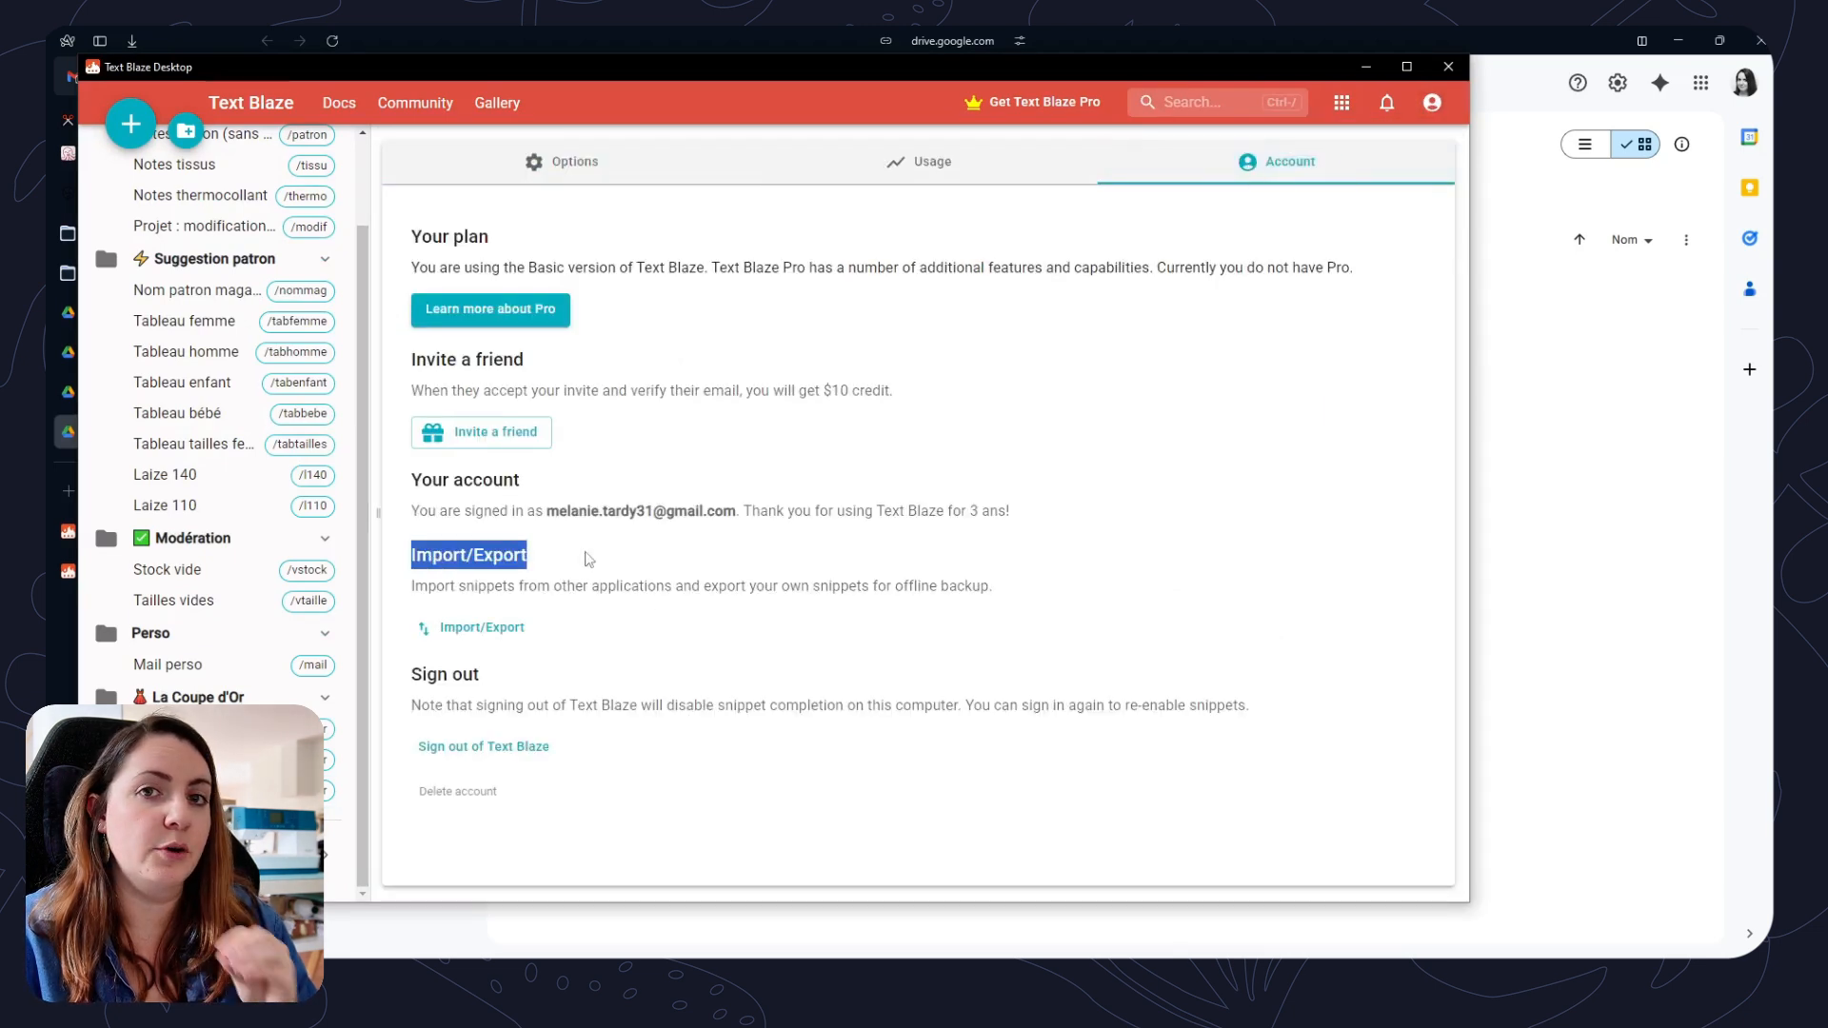
left_click(492, 630)
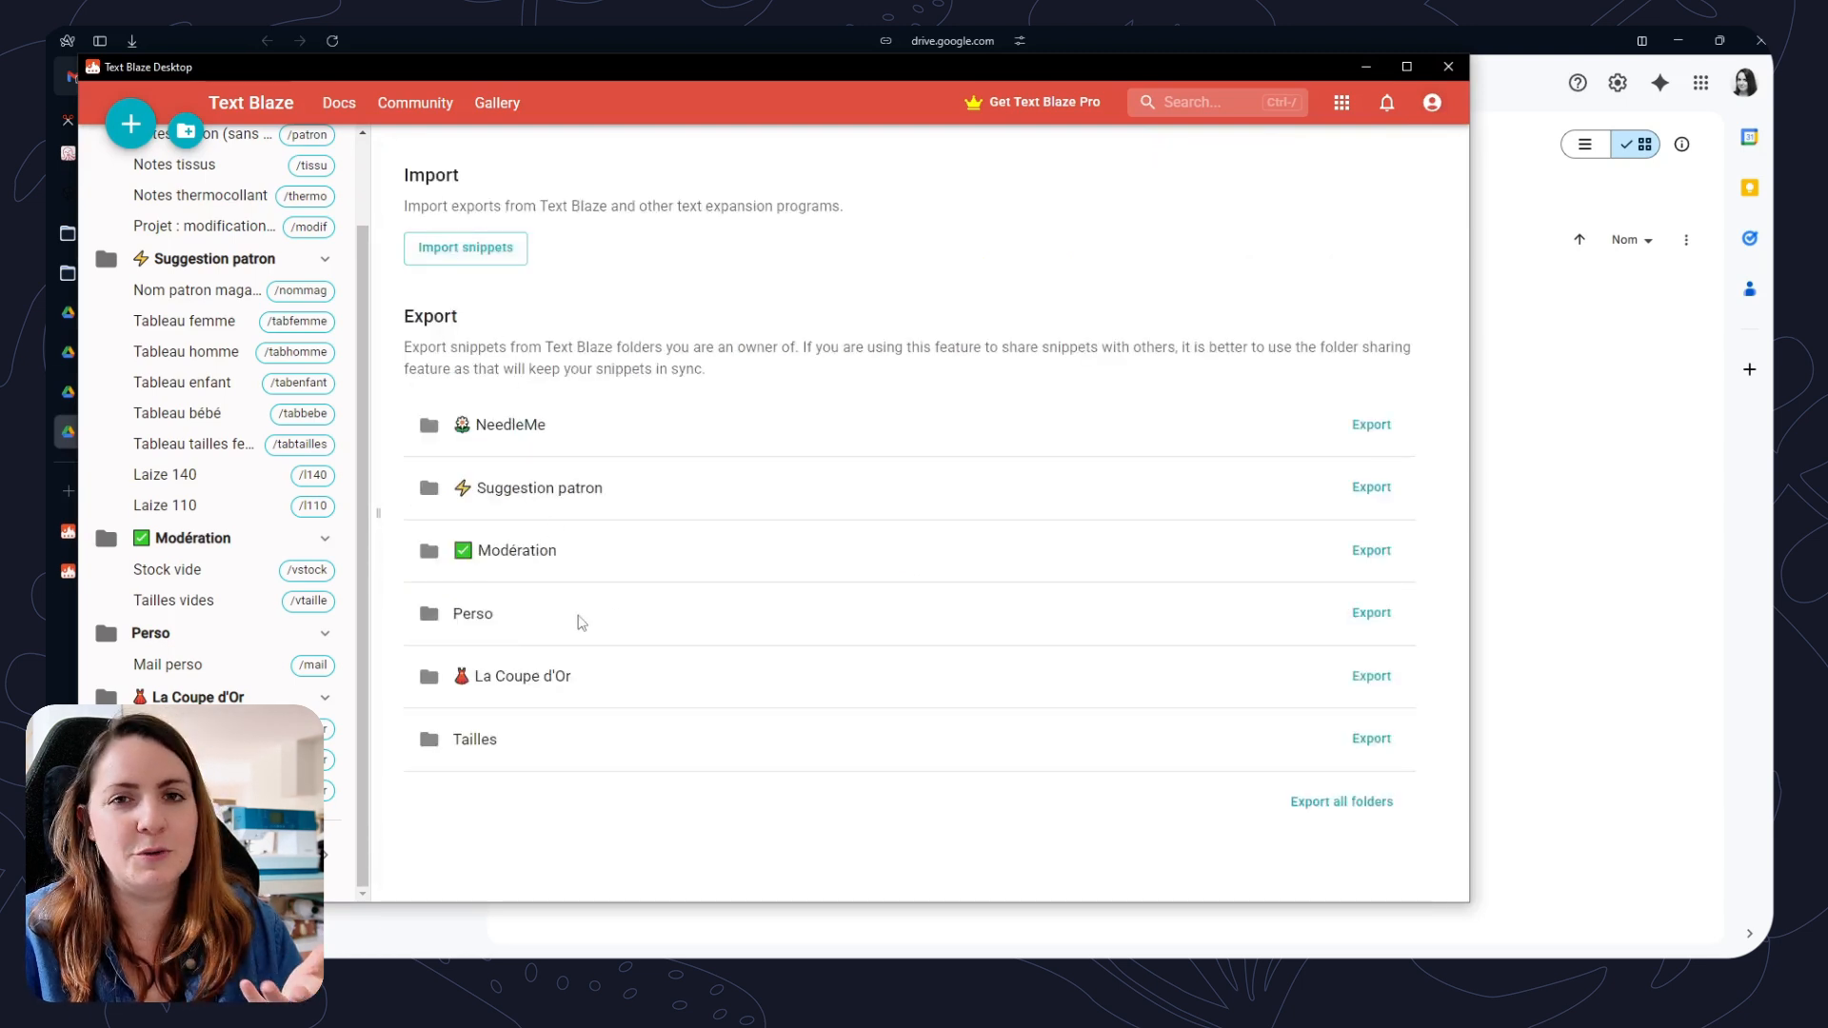
Try to import the snippets from NeedleMe Export.json, using Text Blaze as the import source.
left_click(485, 249)
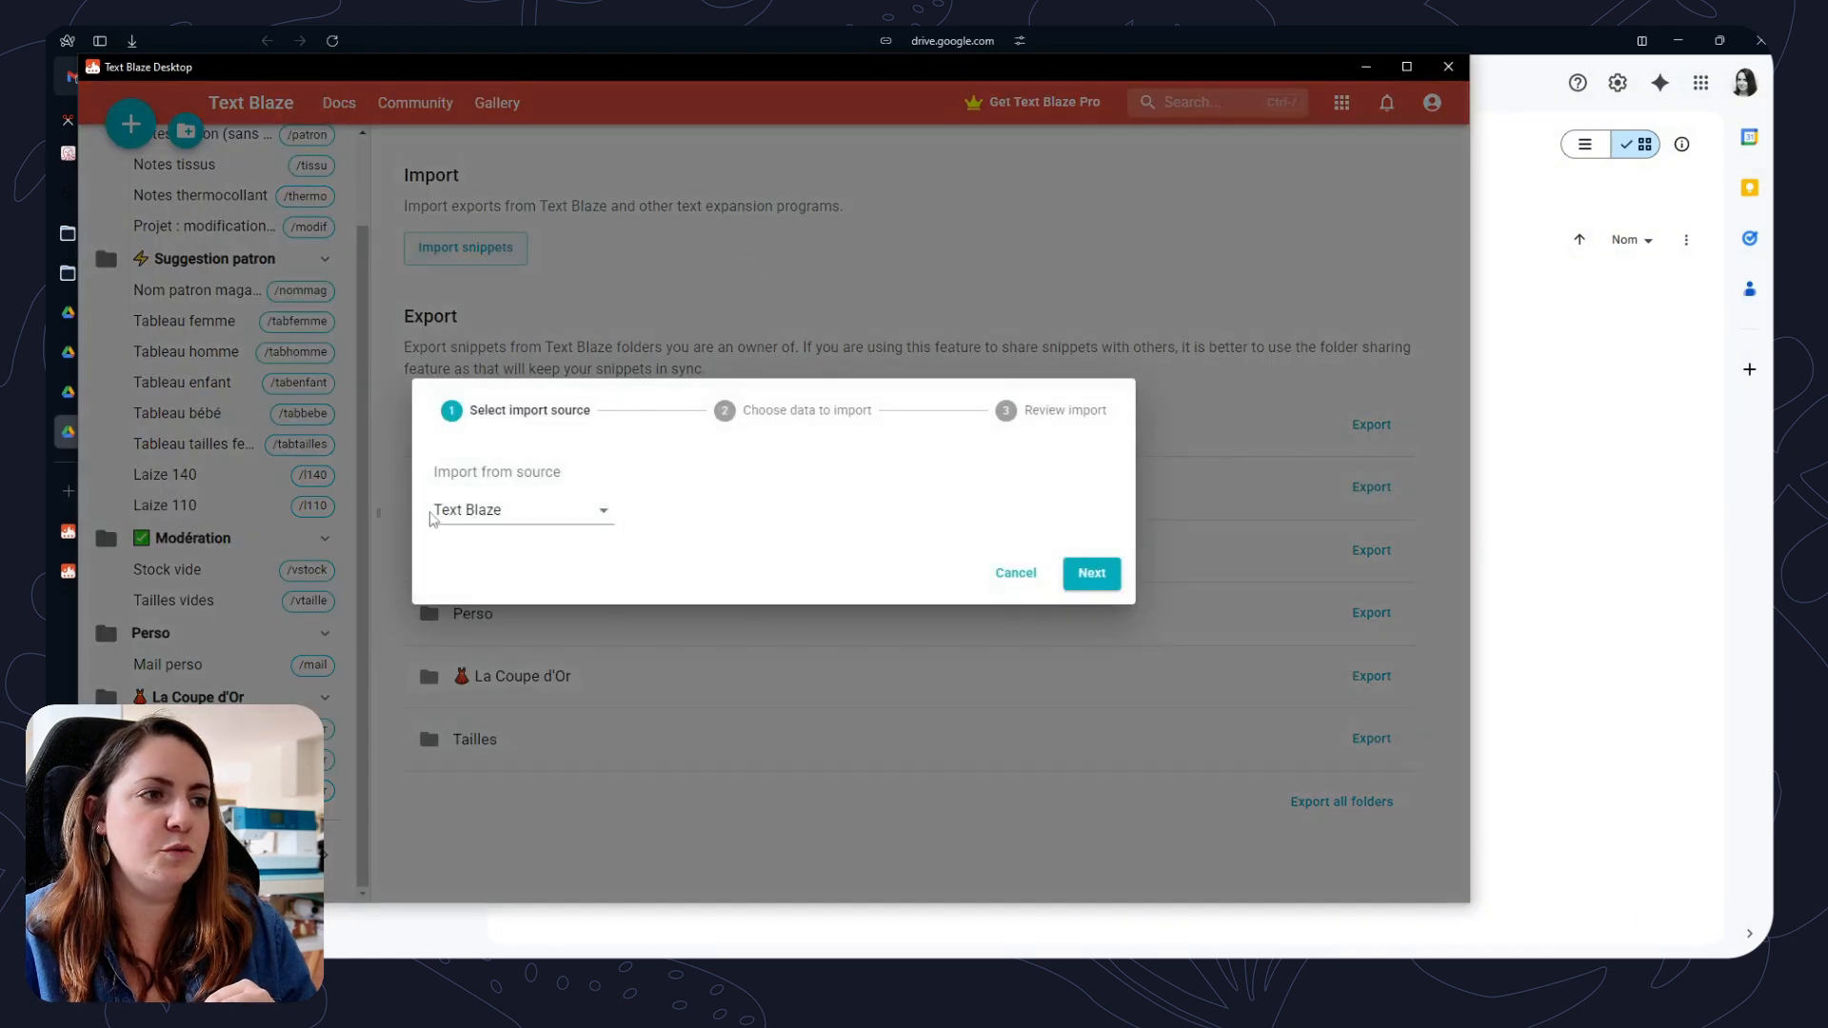
left_click(1092, 573)
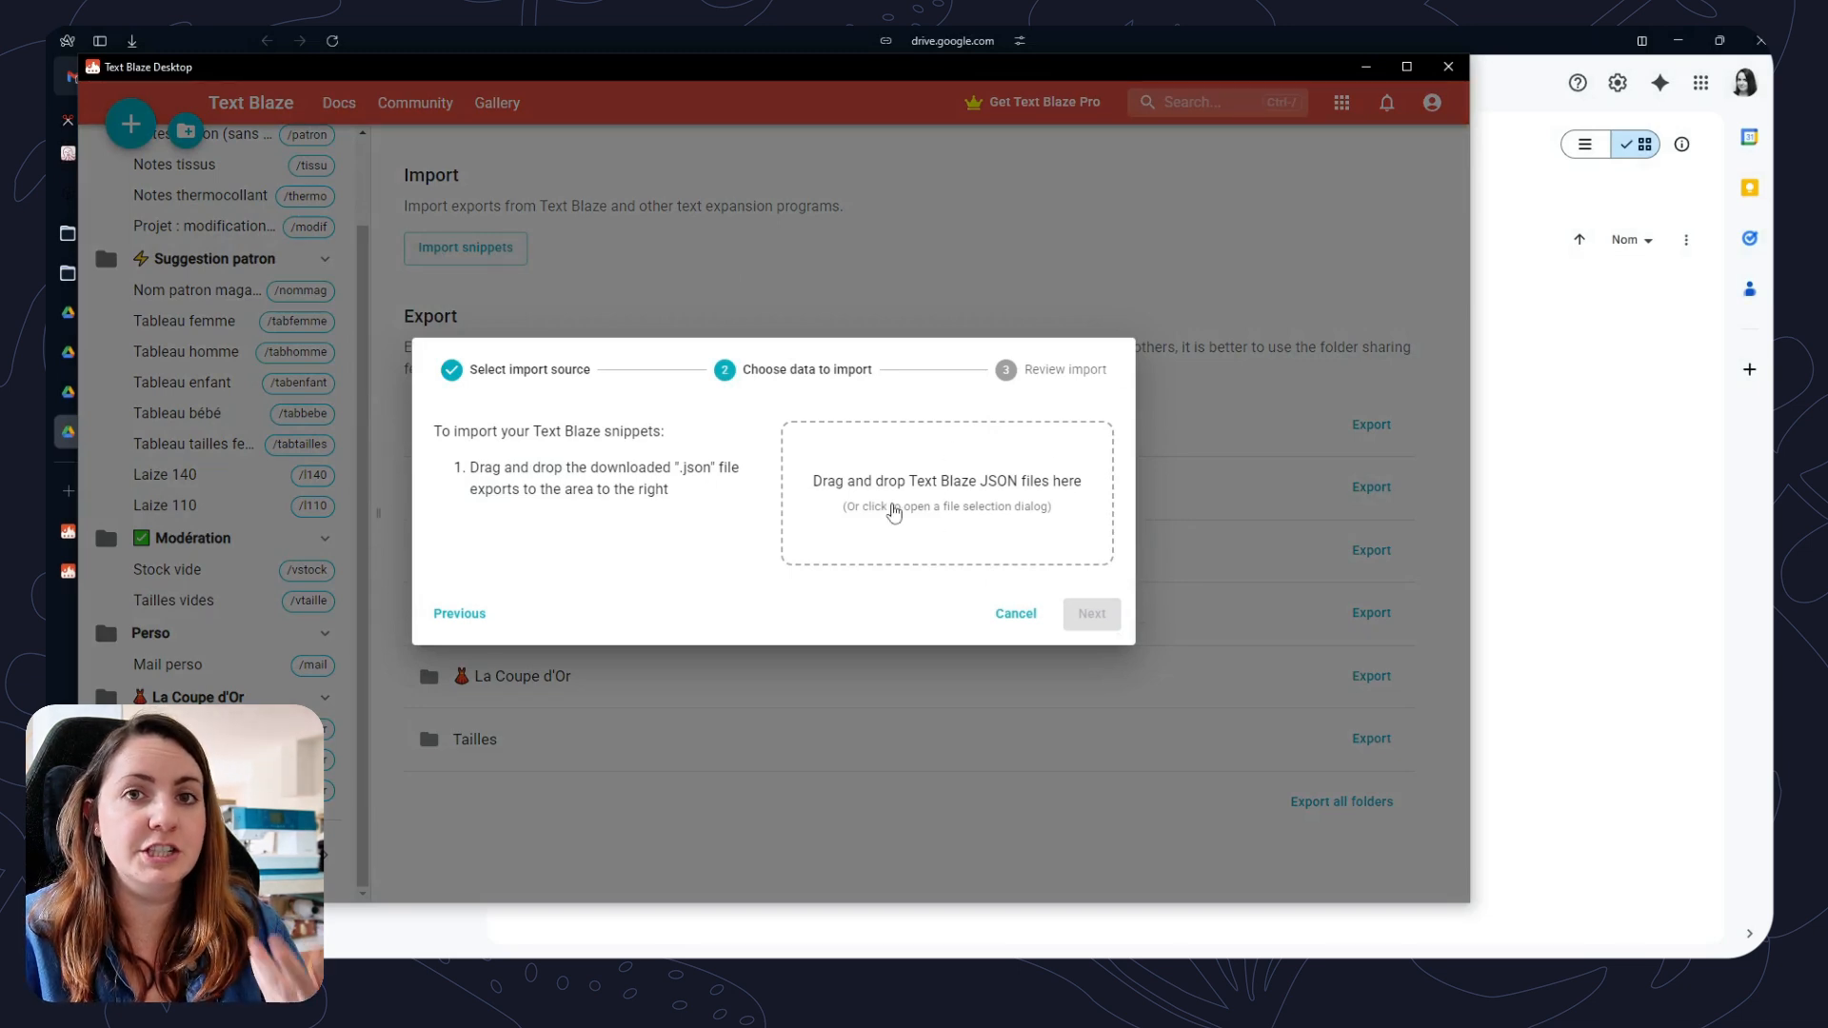
left_click(1028, 512)
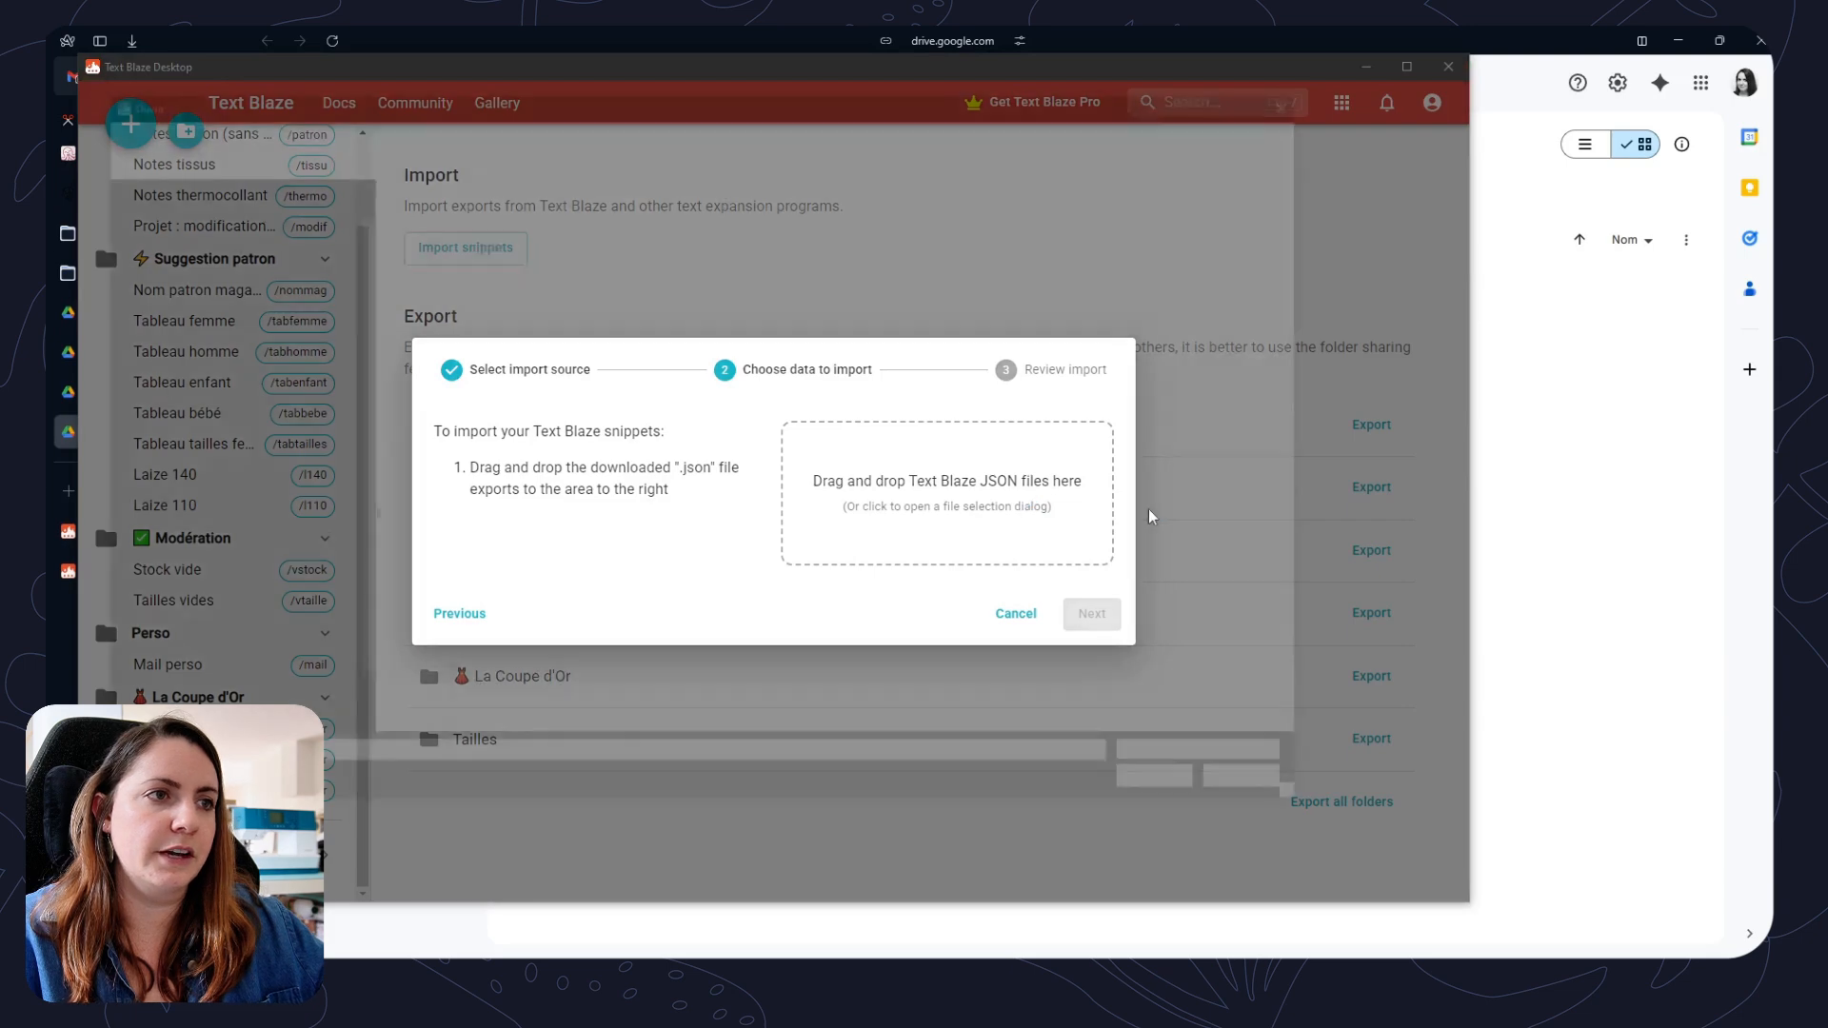
double_click(427, 249)
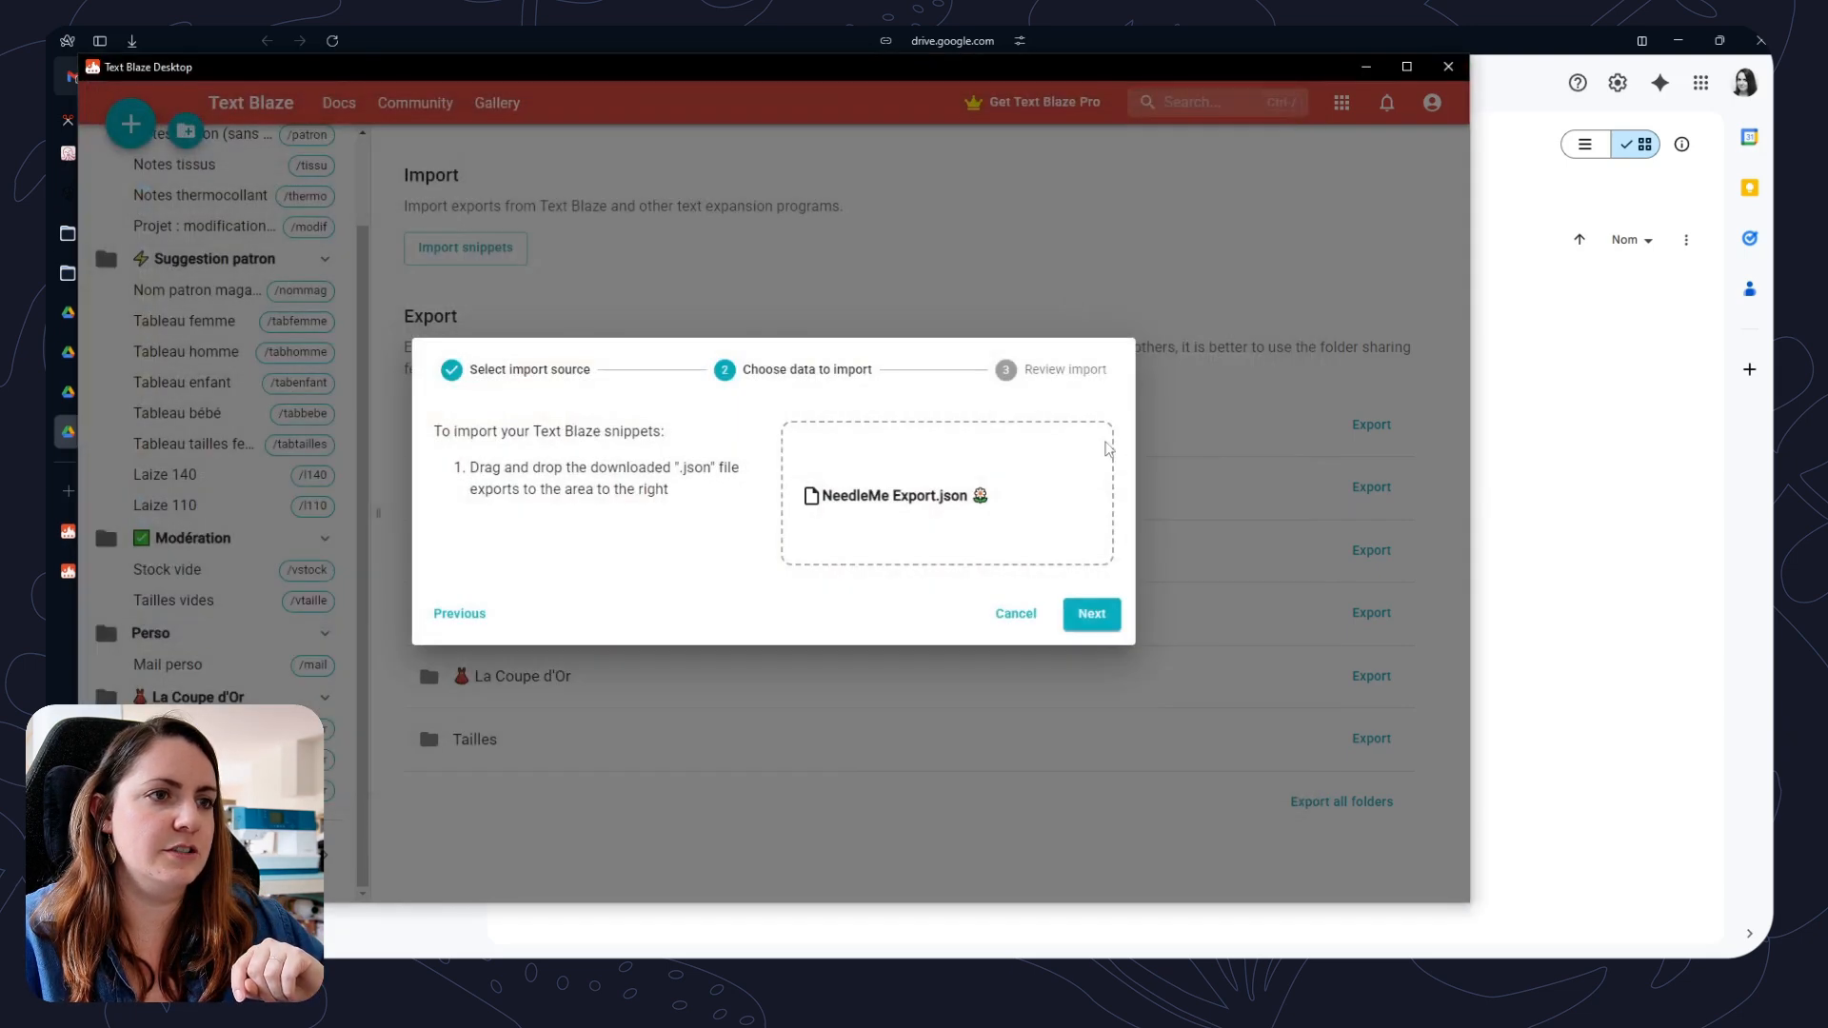
left_click(1092, 614)
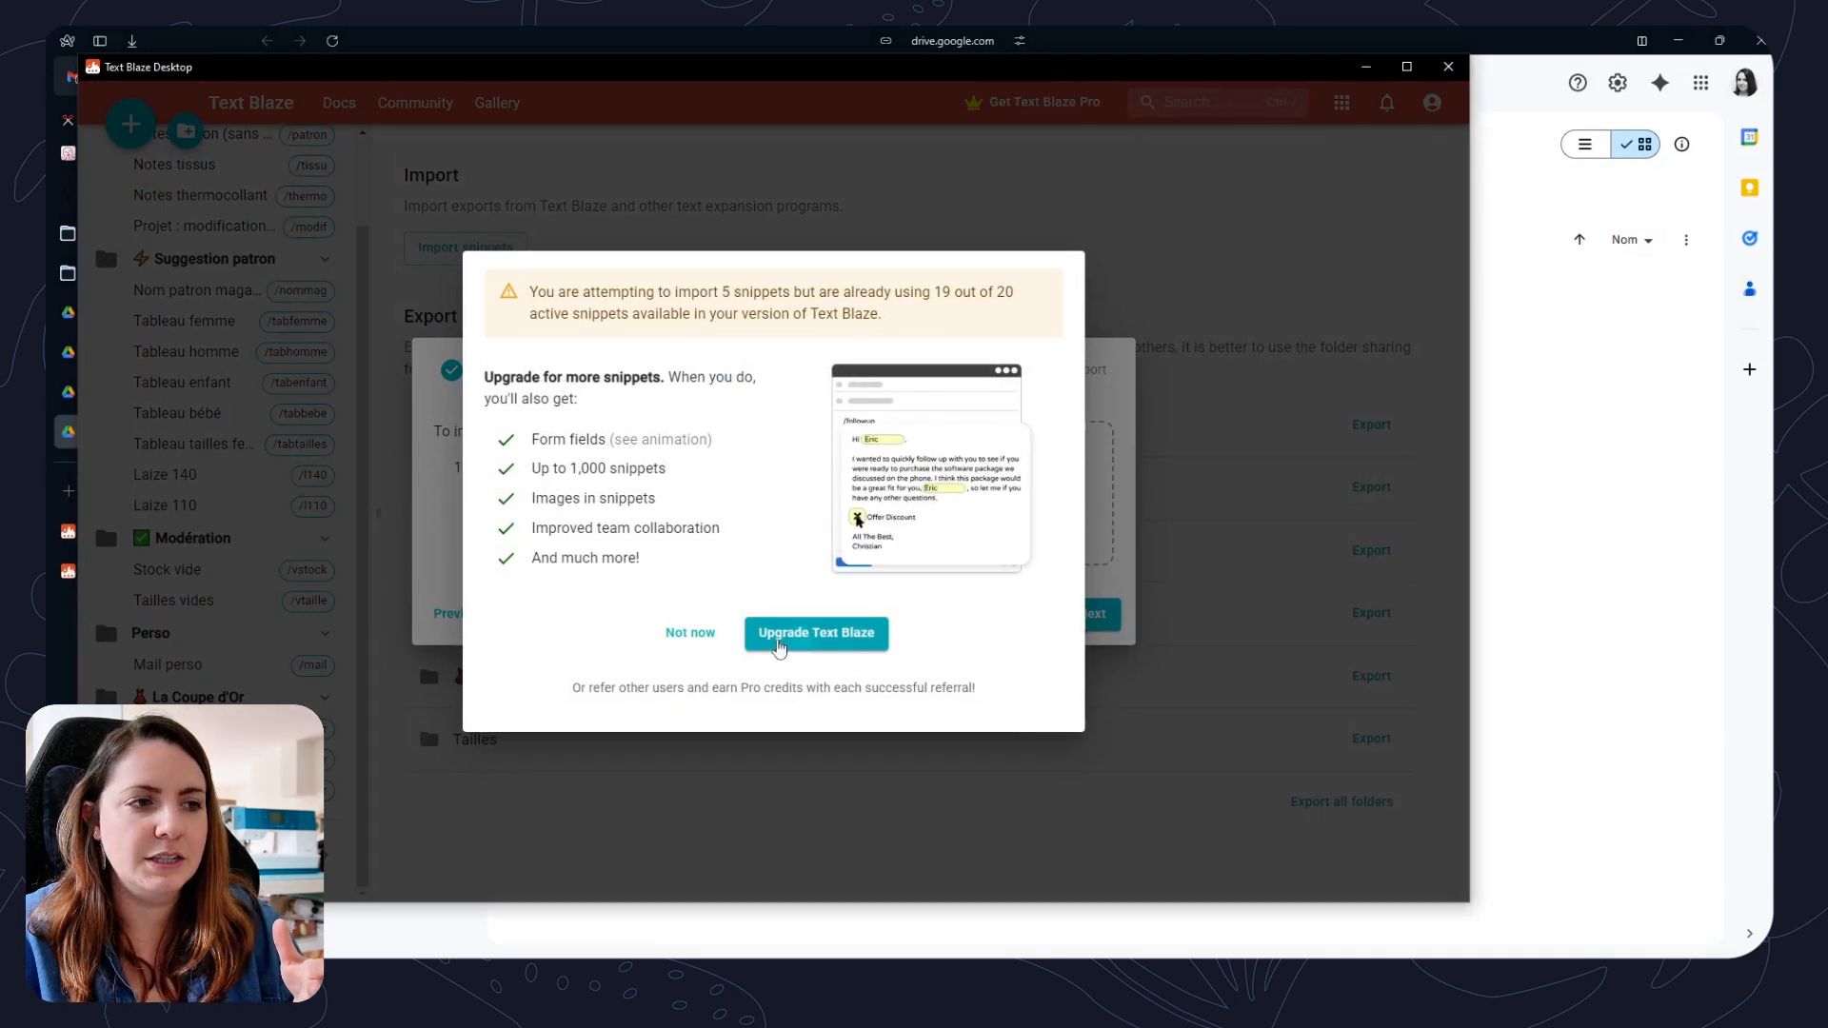
left_click(687, 634)
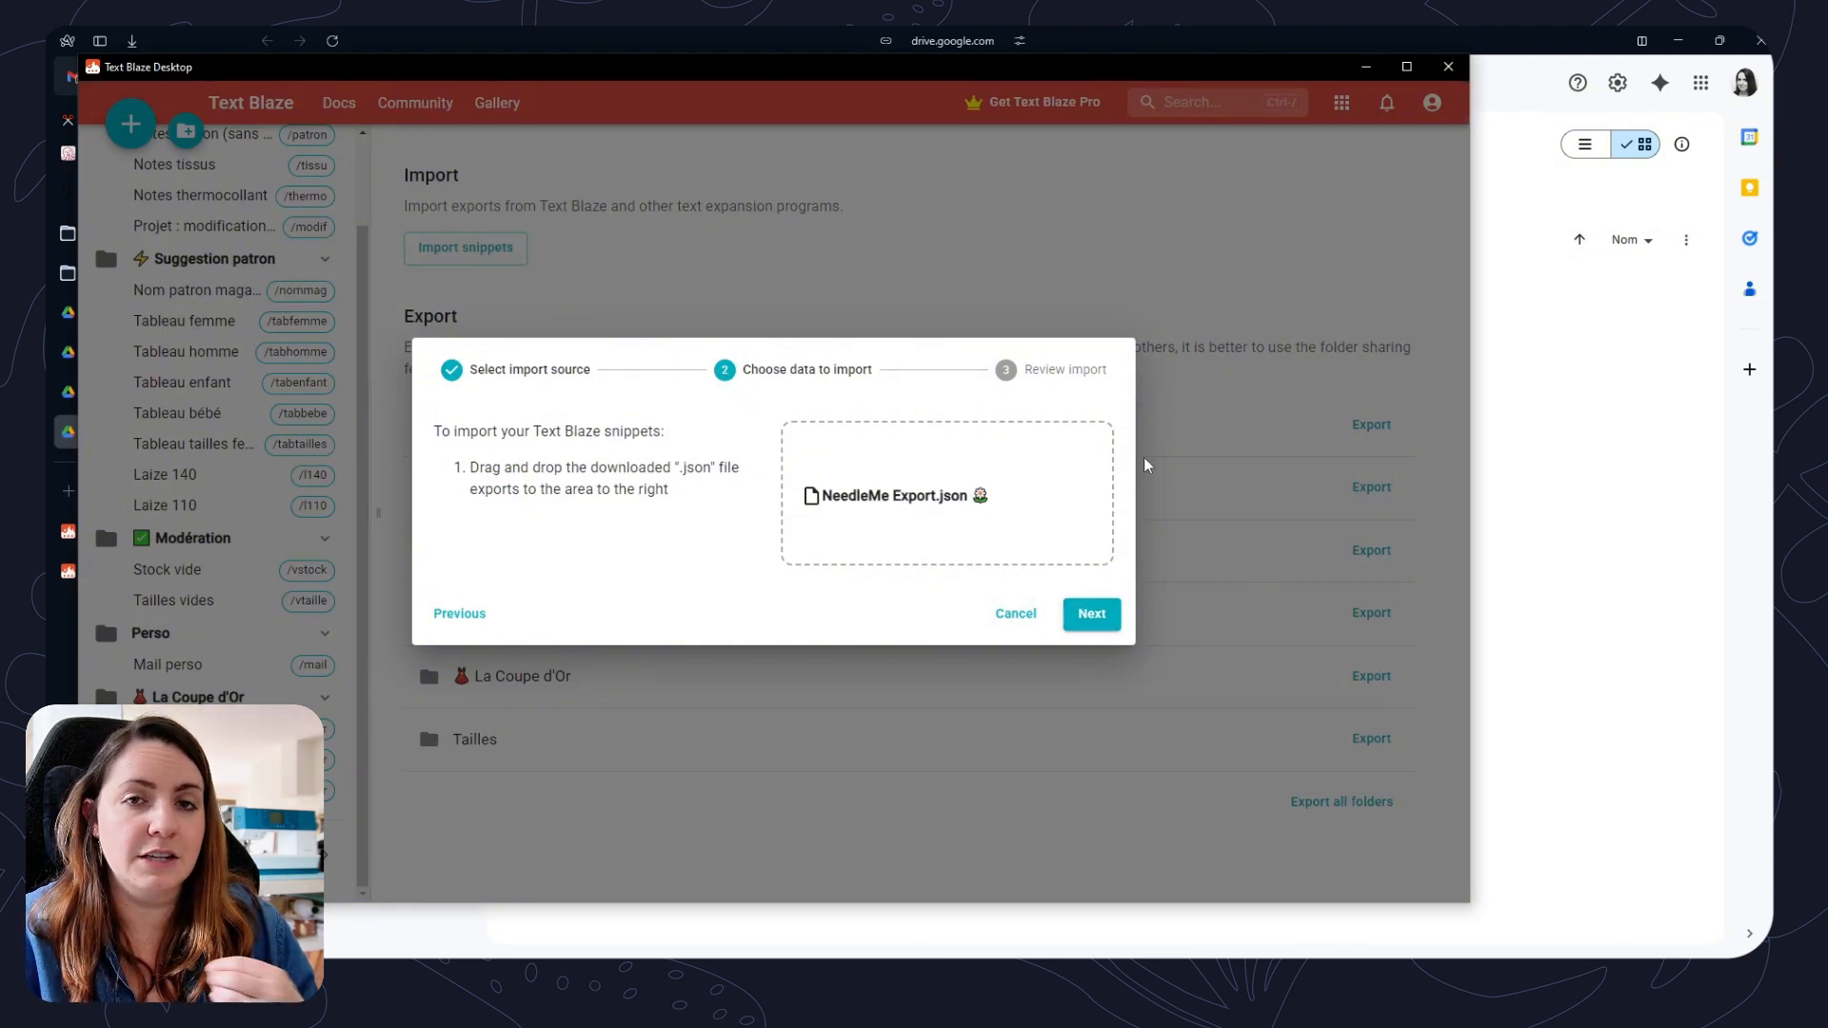
left_click(1017, 617)
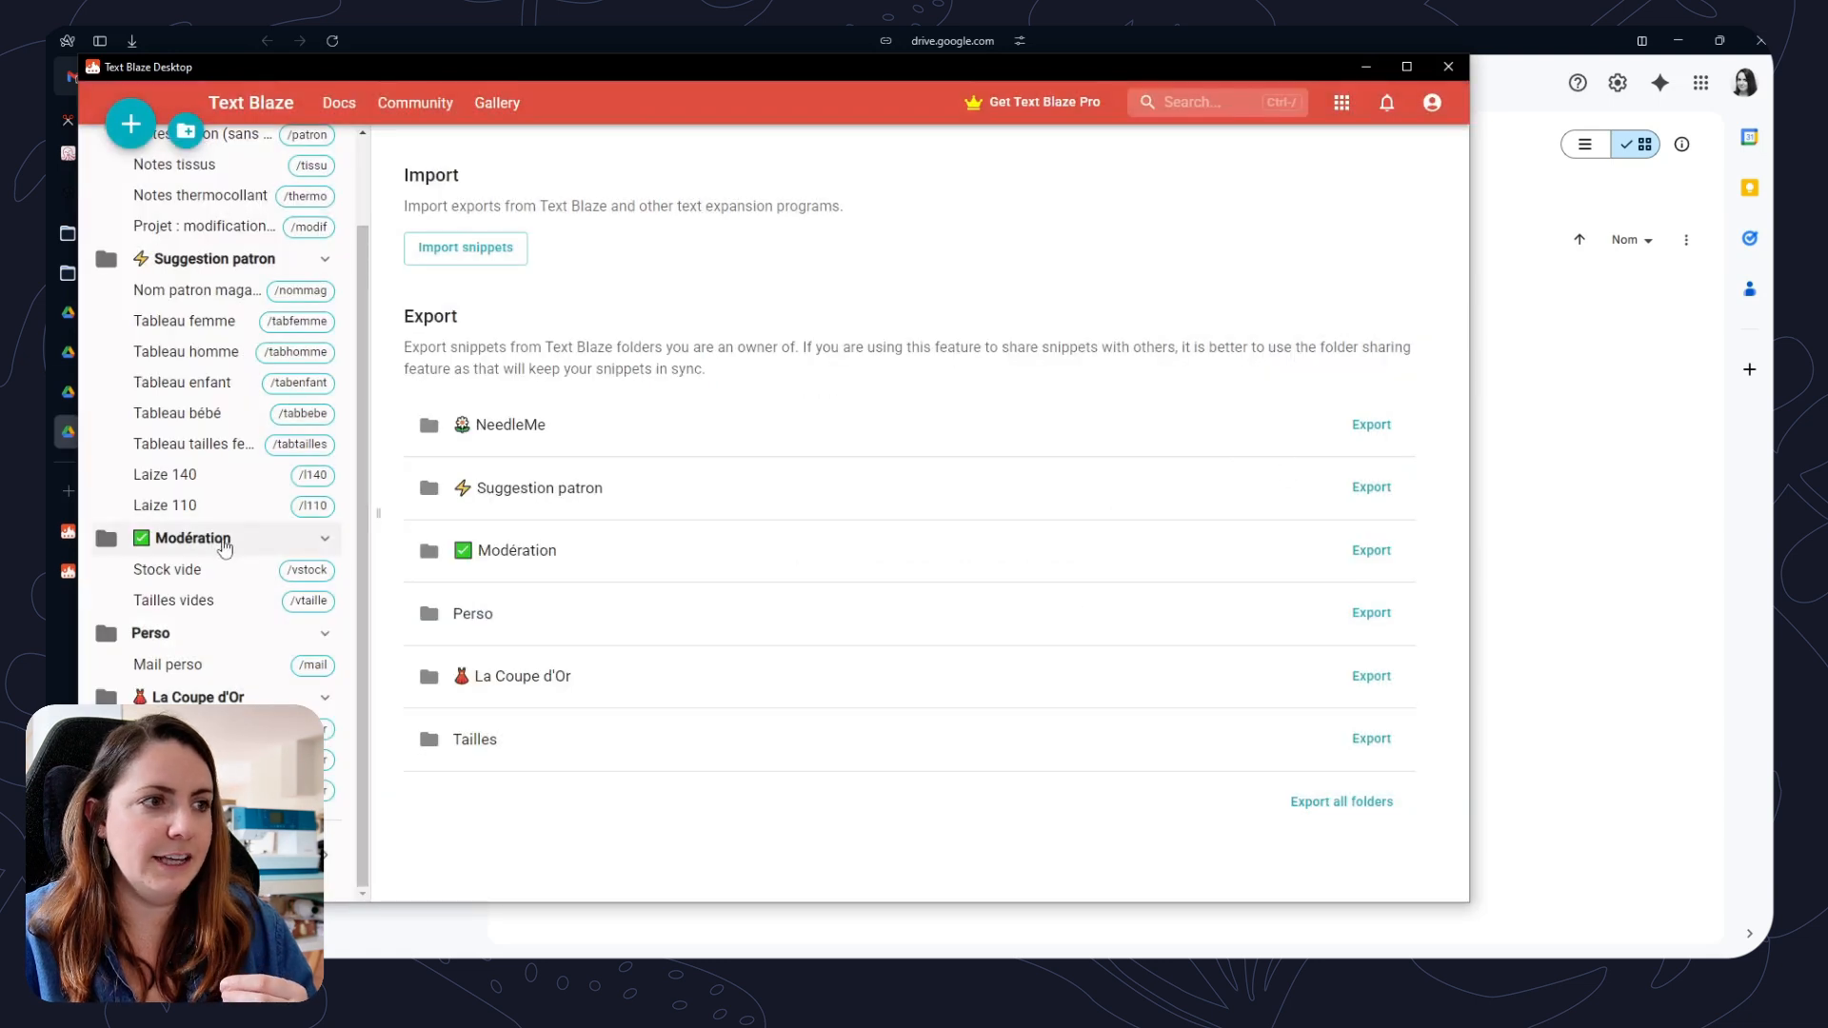
Look through the Suggestion patron folder and examine the Tableau femme snippet's size and fabric table.
left_click(186, 265)
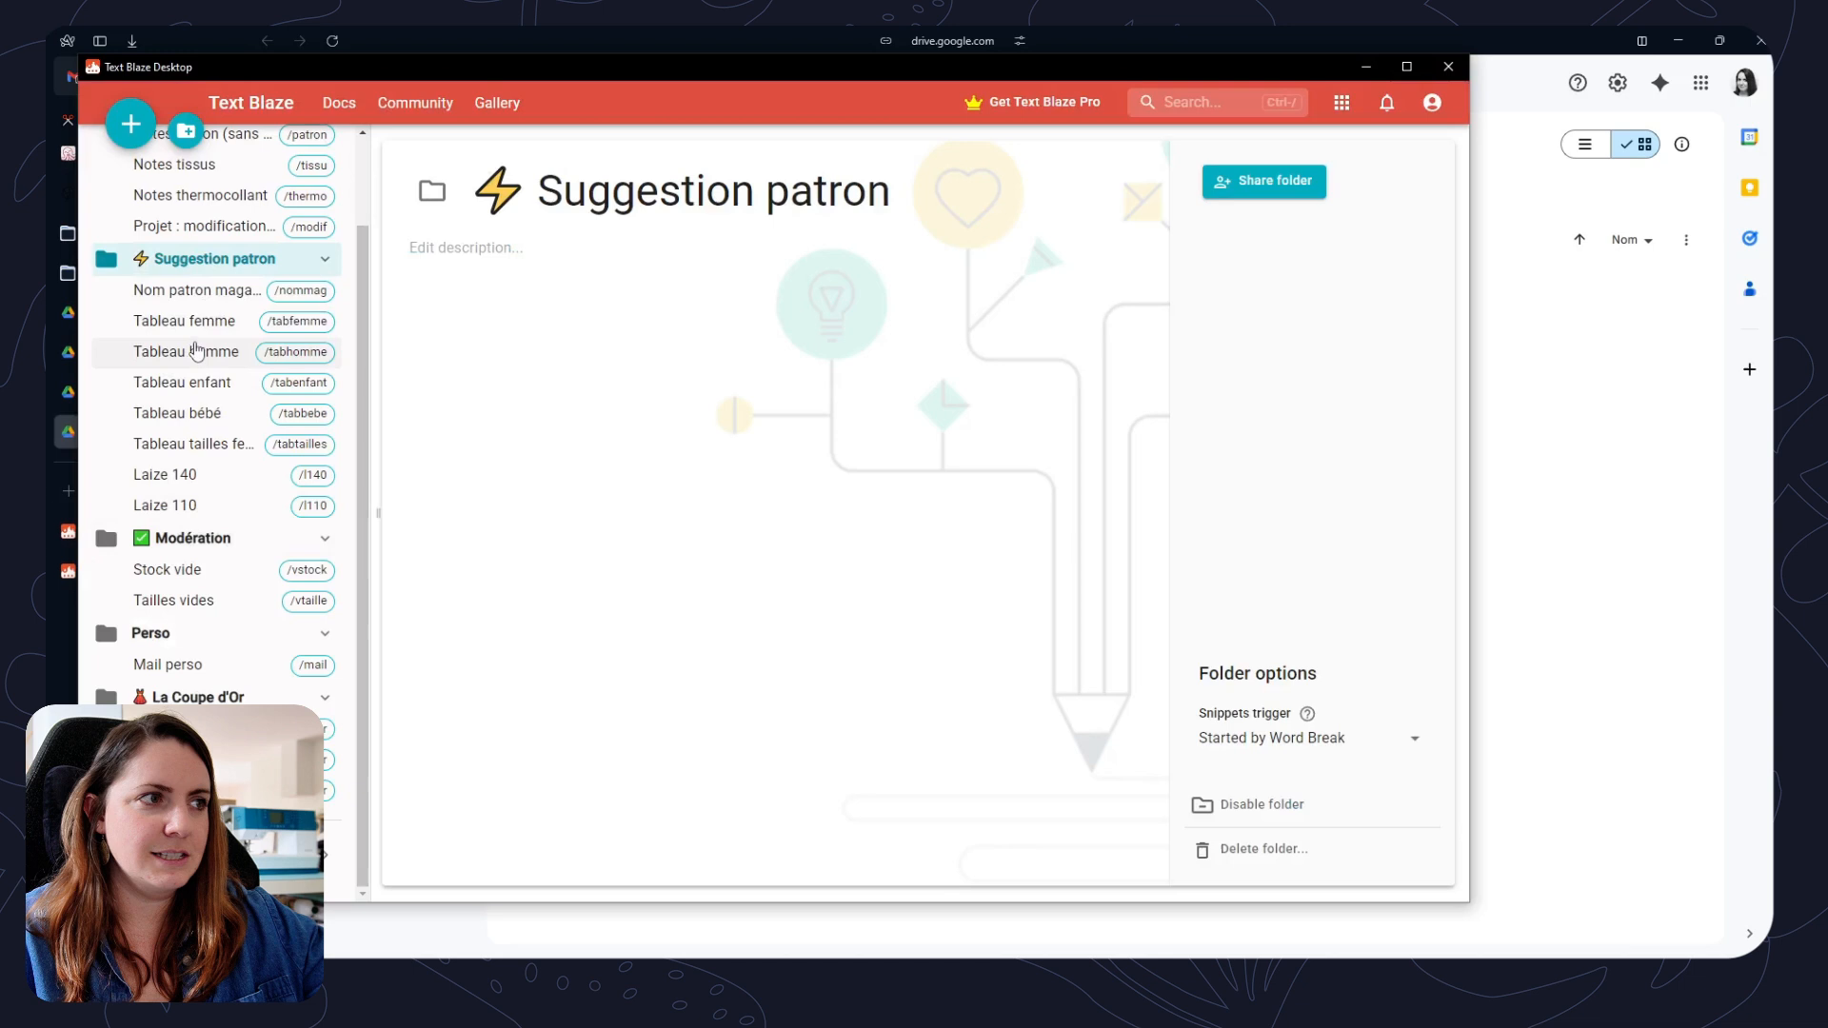
left_click(195, 289)
left_click(186, 320)
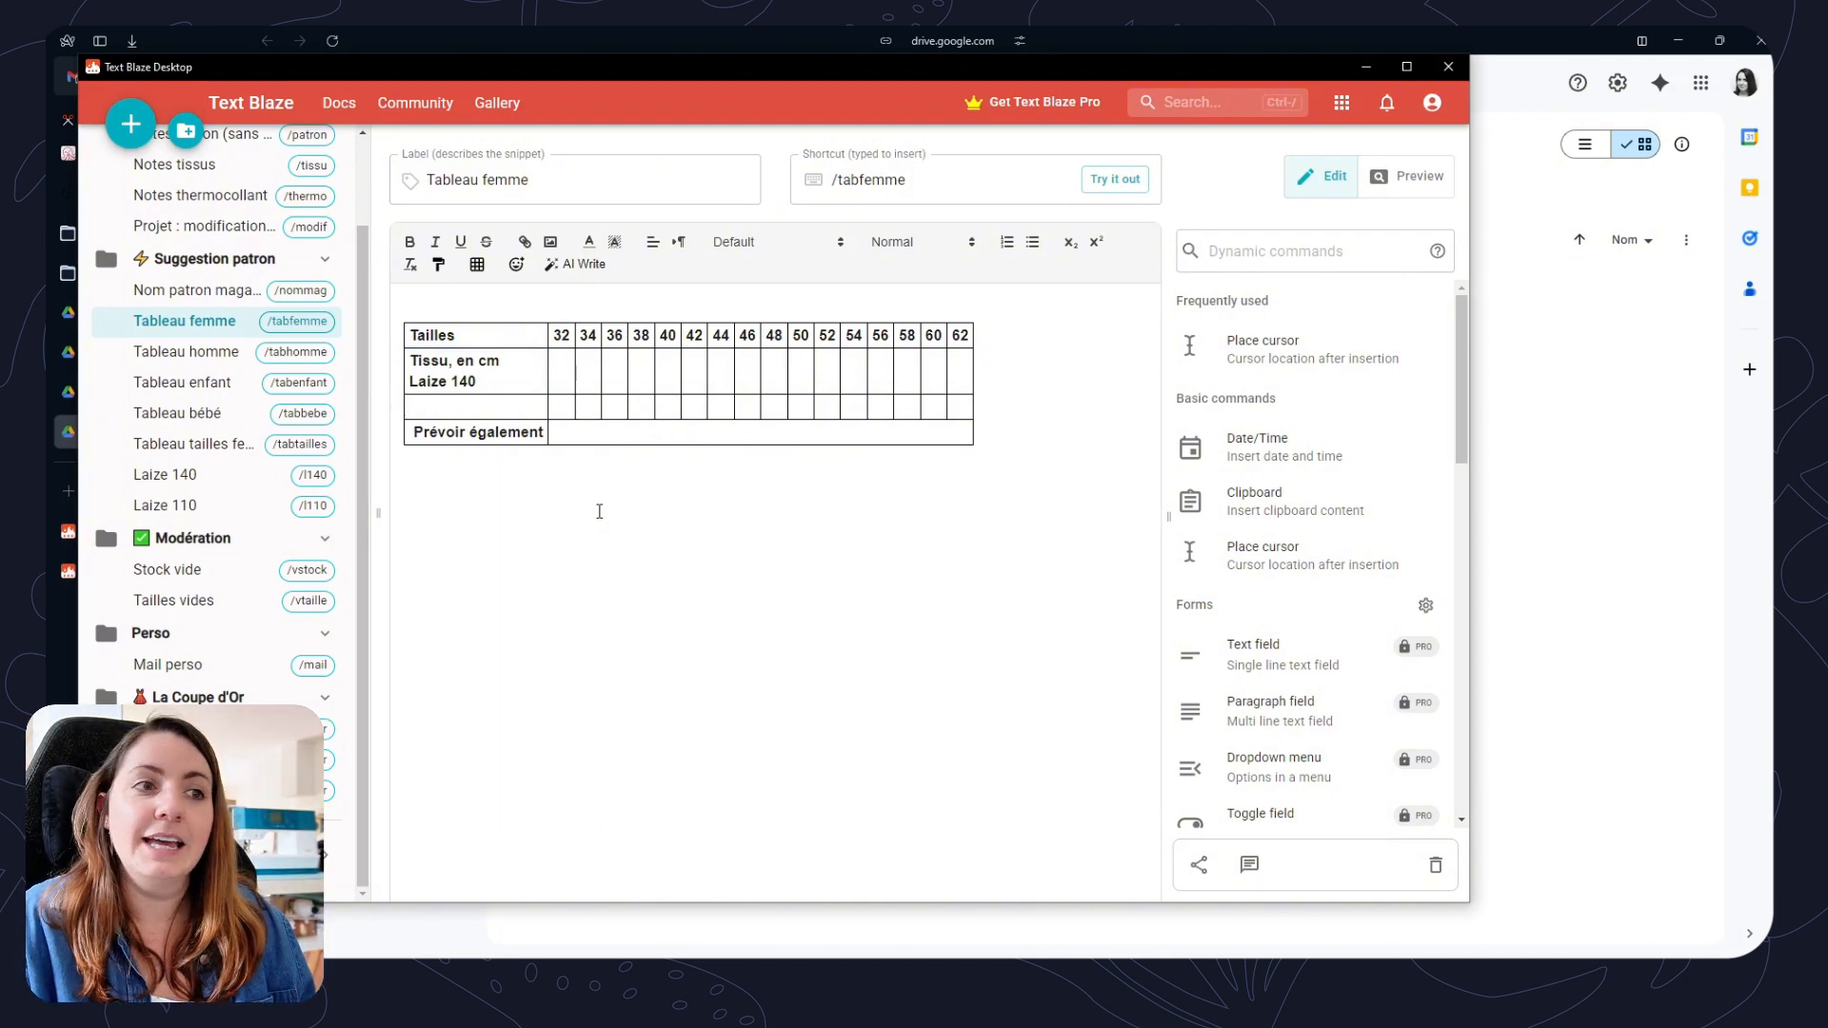
scroll(245, 423, "up", 1)
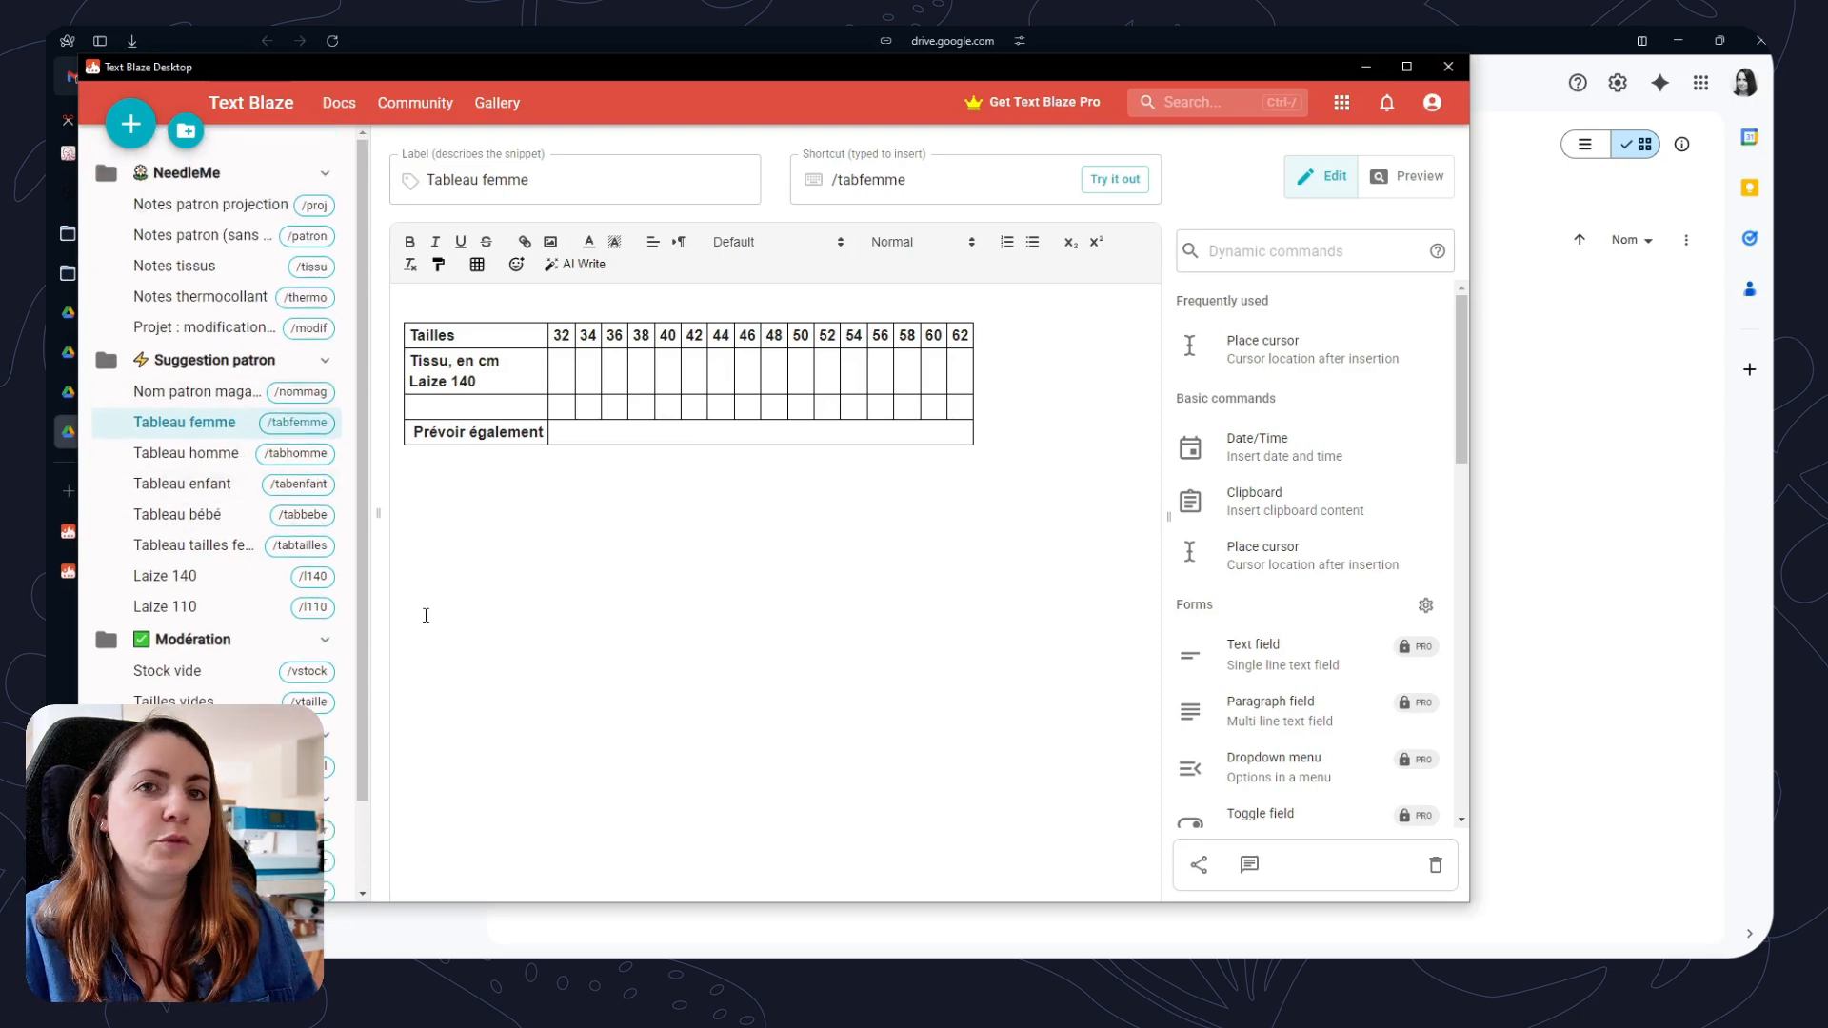